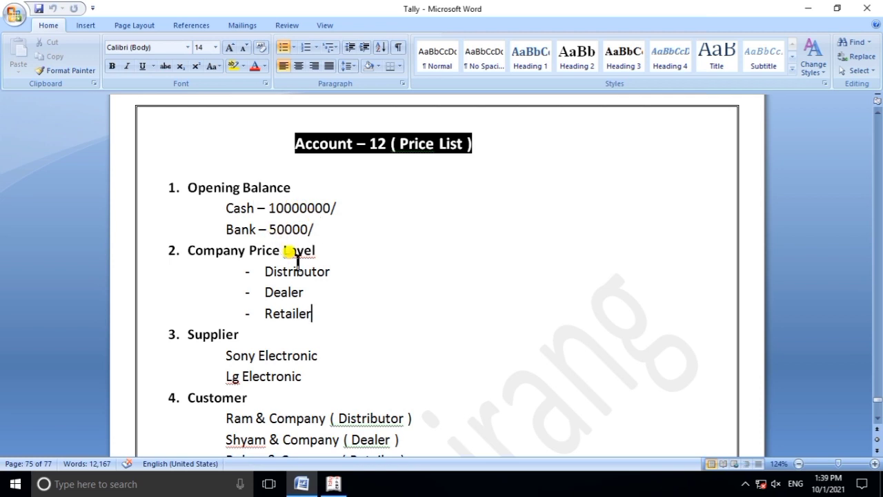
Read through the Account – 12 (Price List) exercise, covering opening balances, price levels, suppliers, customers and item rates
scroll(291, 252, "down", 2)
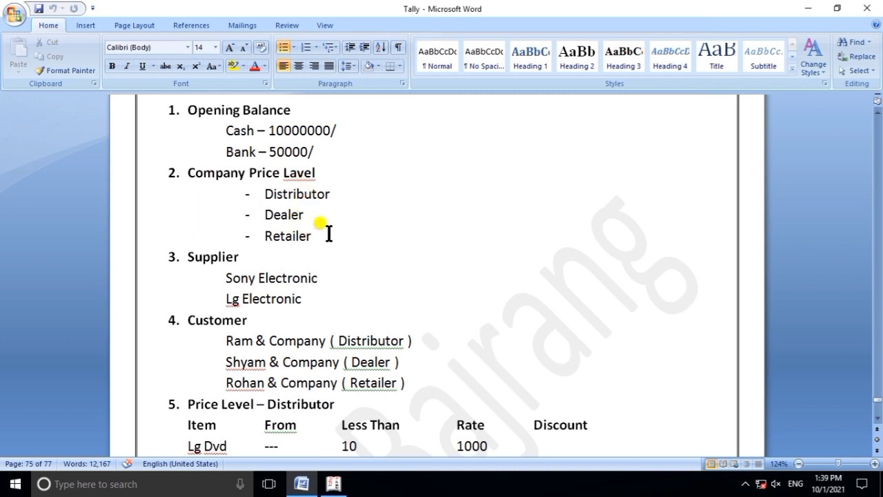
scroll(328, 233, "down", 1)
scroll(328, 233, "down", 4)
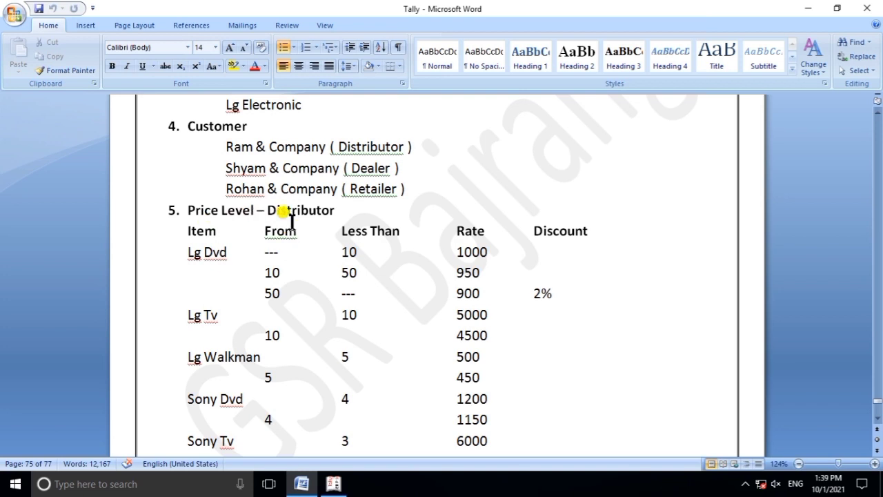
scroll(337, 328, "down", 2)
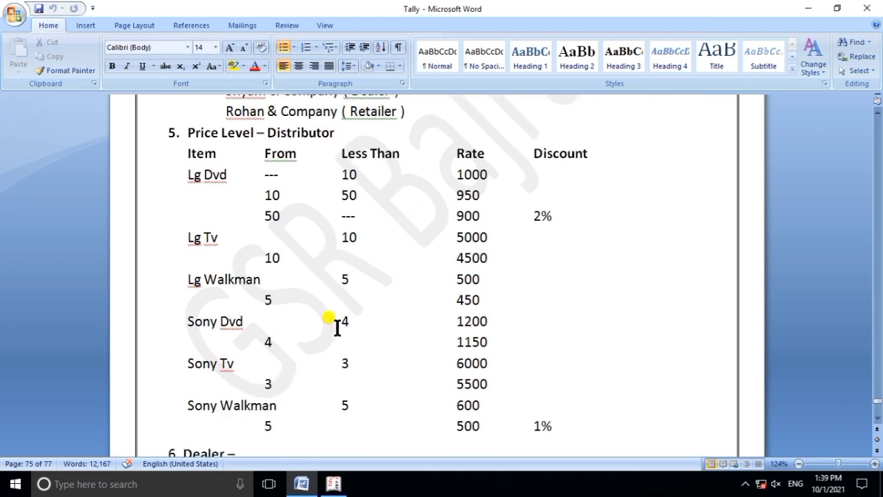
scroll(337, 327, "down", 4)
scroll(338, 328, "down", 7)
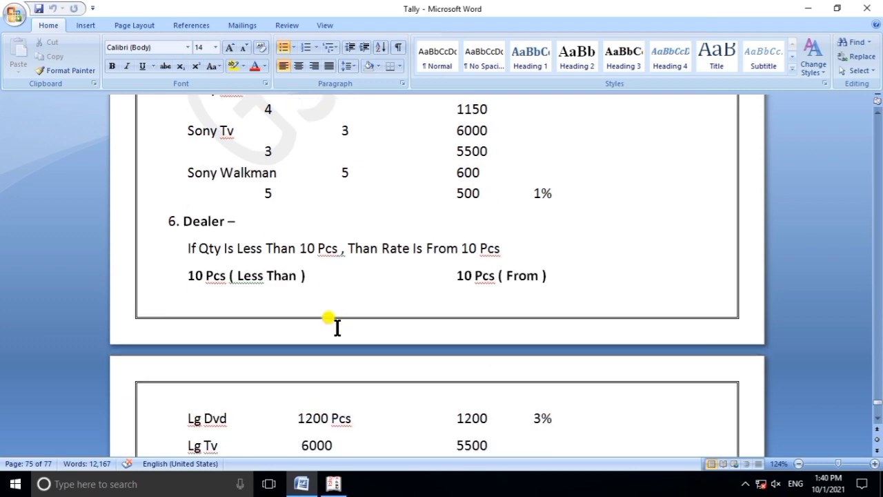
scroll(338, 328, "up", 6)
scroll(337, 328, "up", 20)
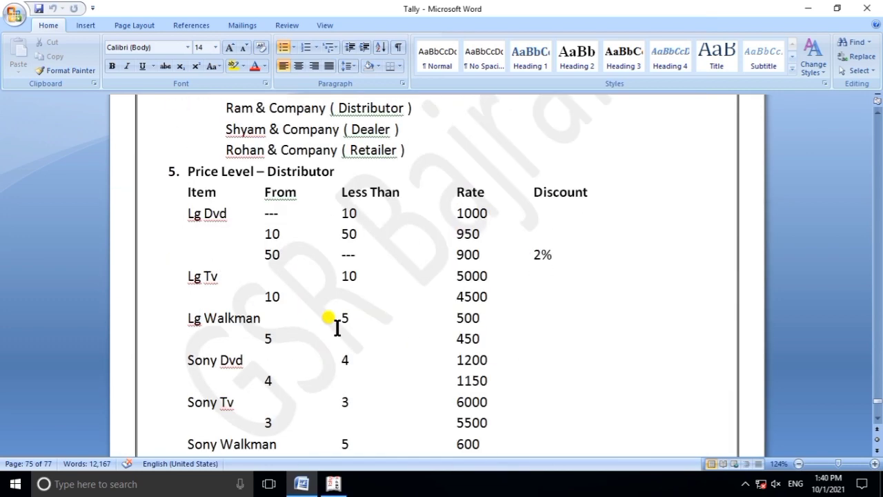
scroll(337, 327, "down", 5)
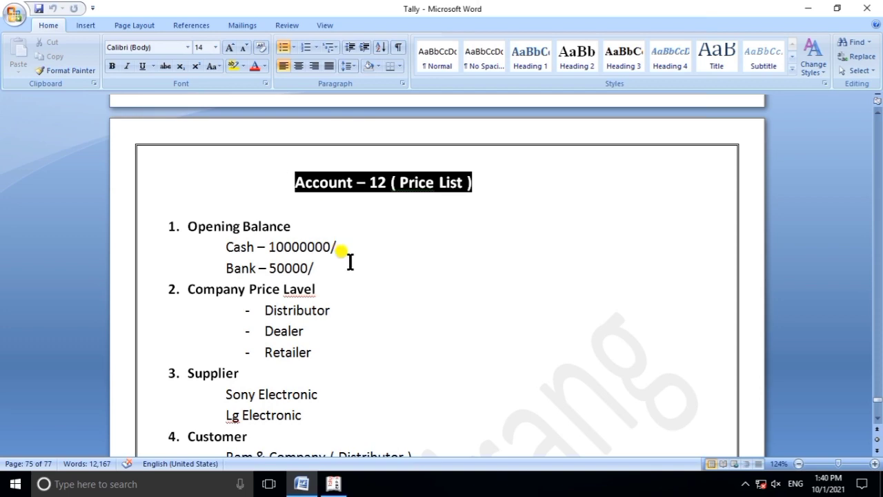
Switch to Tally.ERP 9 and open the Inventory Features of the Price company
left_click(341, 478)
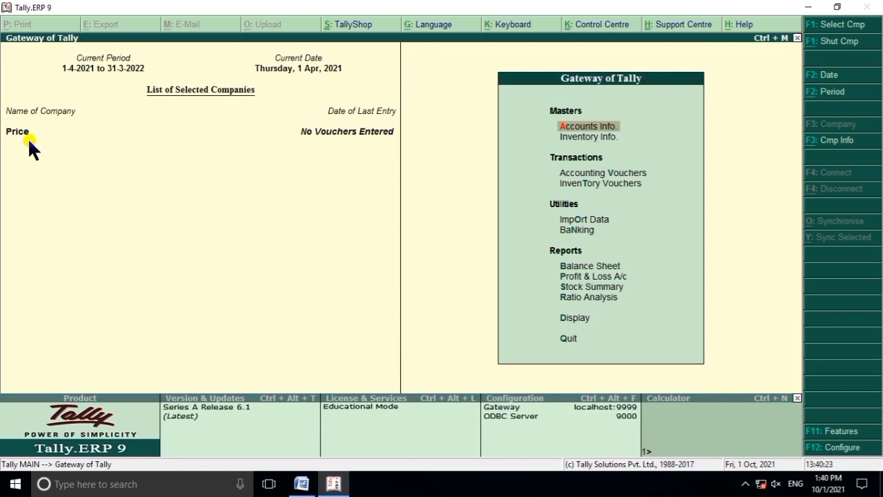
key("F11")
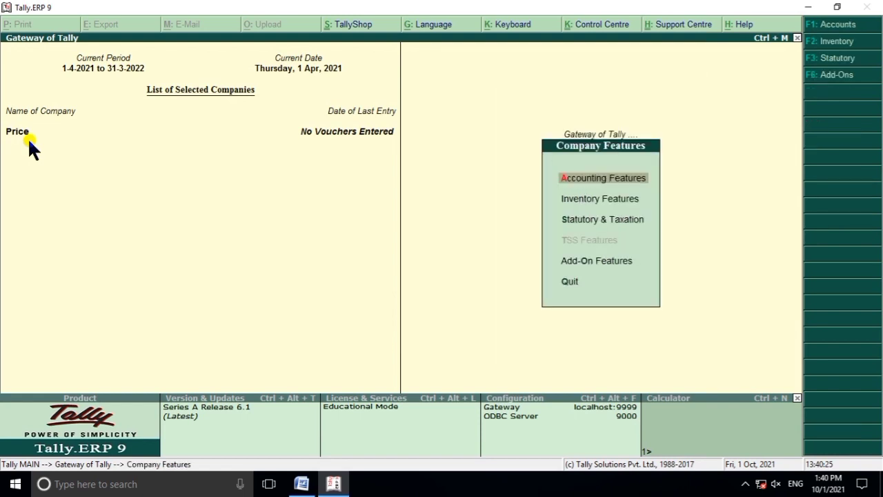
key("Down")
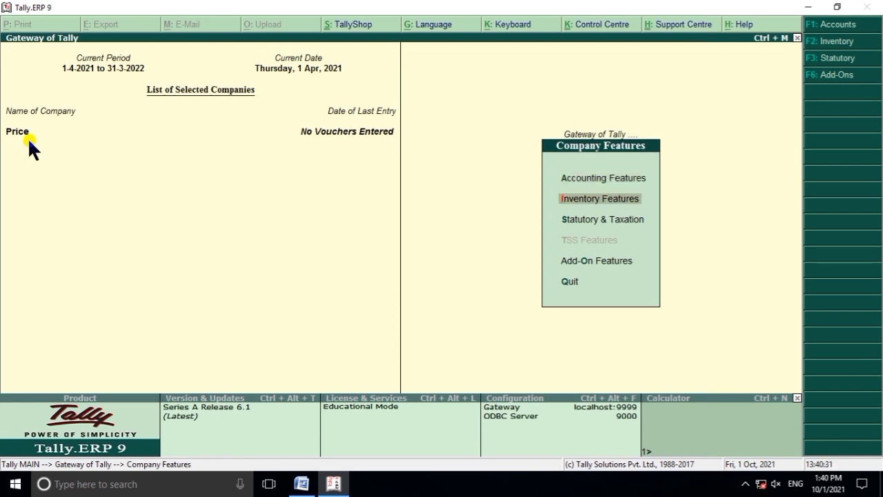
left_click(611, 198)
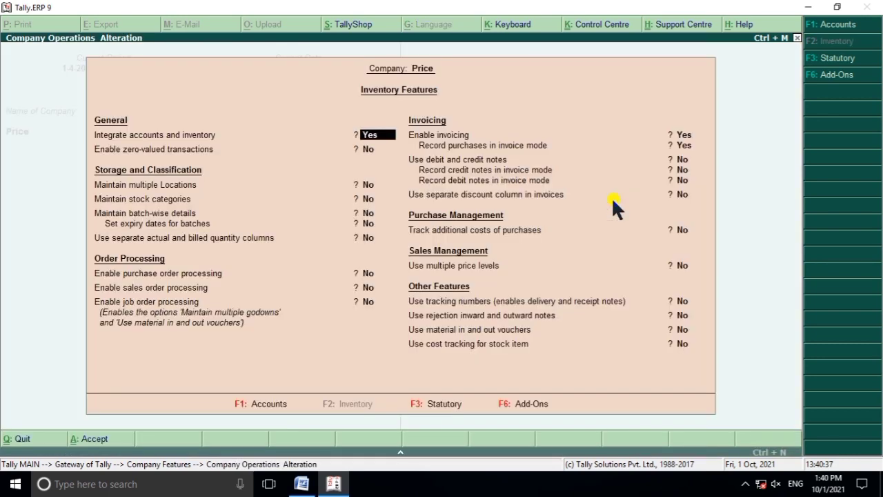
Enable the separate discount column in invoices, leaving the preceding inventory options as they are
key("Return")
key("Return")
key("Return")
key("Return")
key("Return")
key("Return")
key("Return")
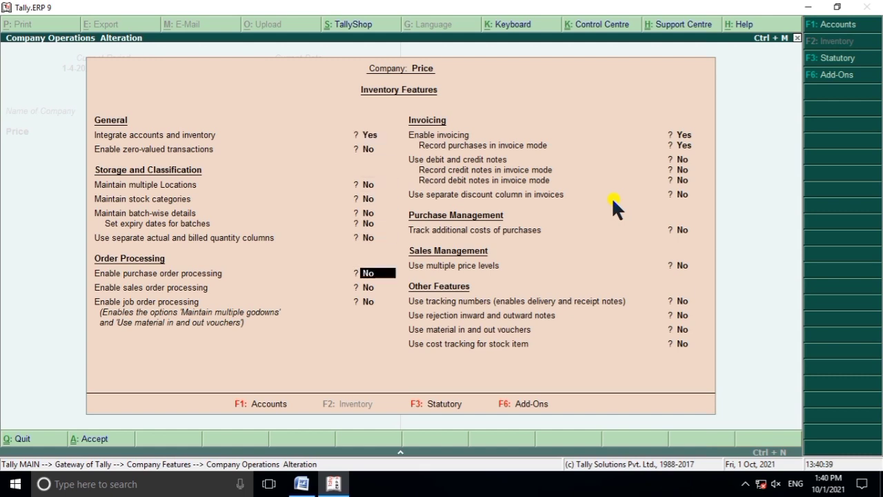
key("Return")
key("Return")
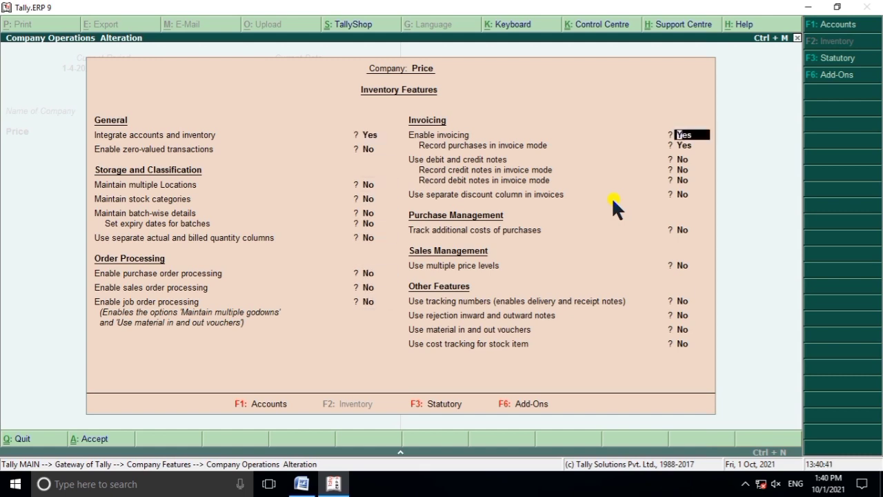
key("Return")
key("Return")
key("Return")
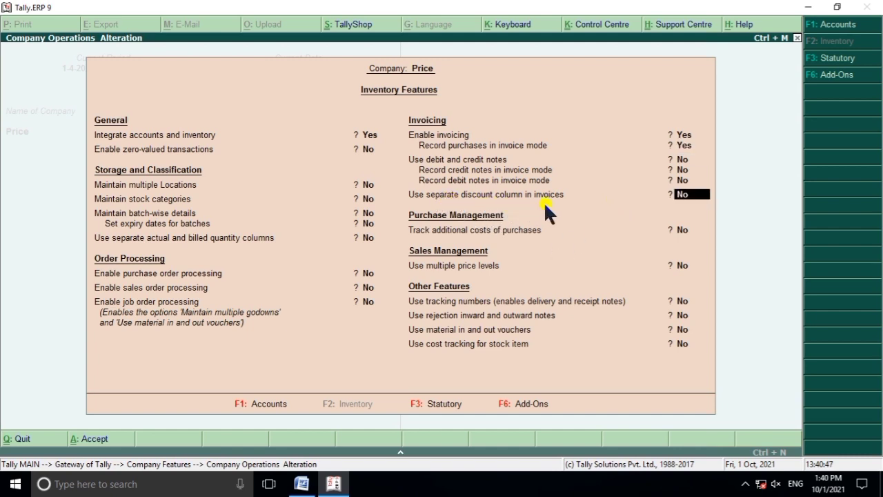
type("y")
key("Return")
Enable multiple price levels under Sales Management to open the company price level list
key("Return")
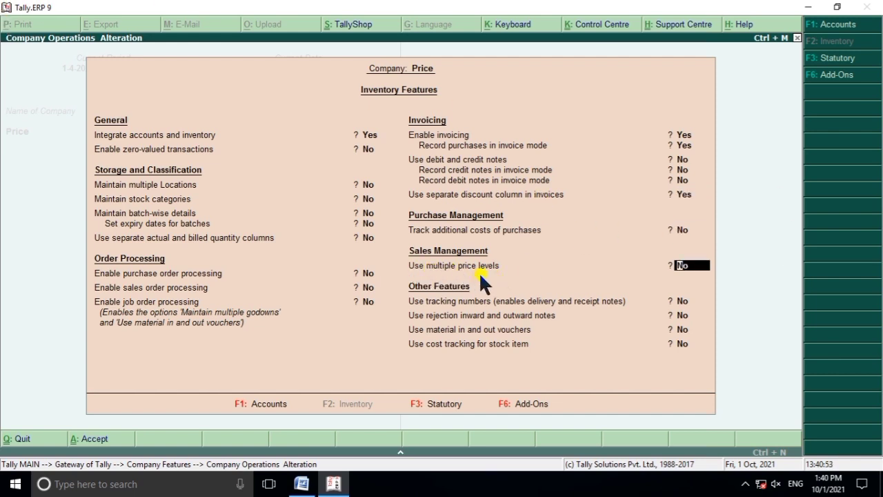
type("y")
key("Return")
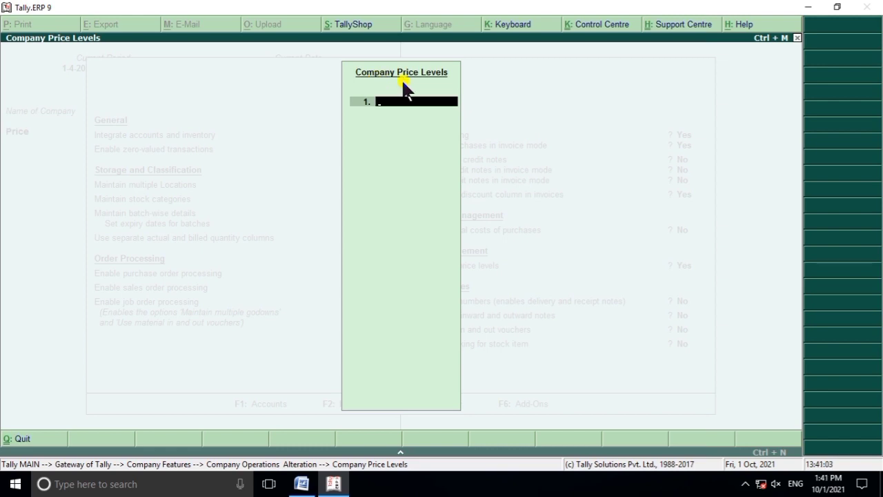
Check the price levels in the Word exercise and enter Distibutor, Retiler and Dealer as company price levels in Tally.ERP 9
left_click(302, 483)
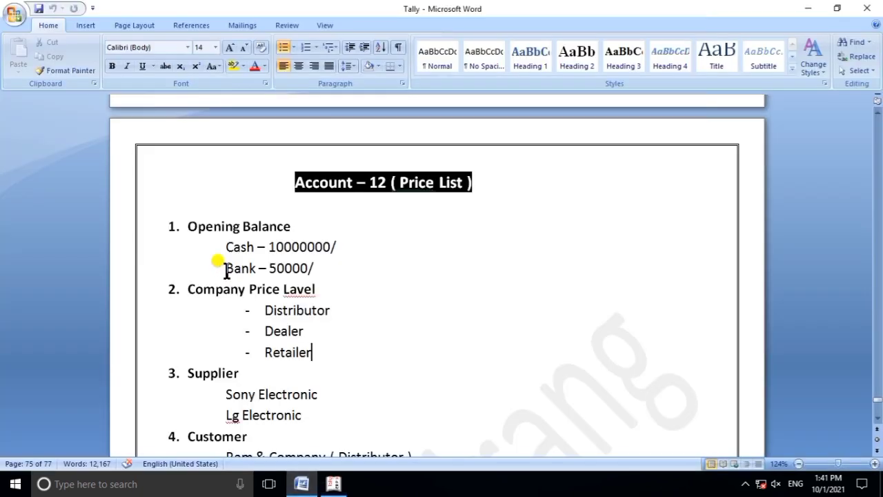
scroll(232, 282, "down", 2)
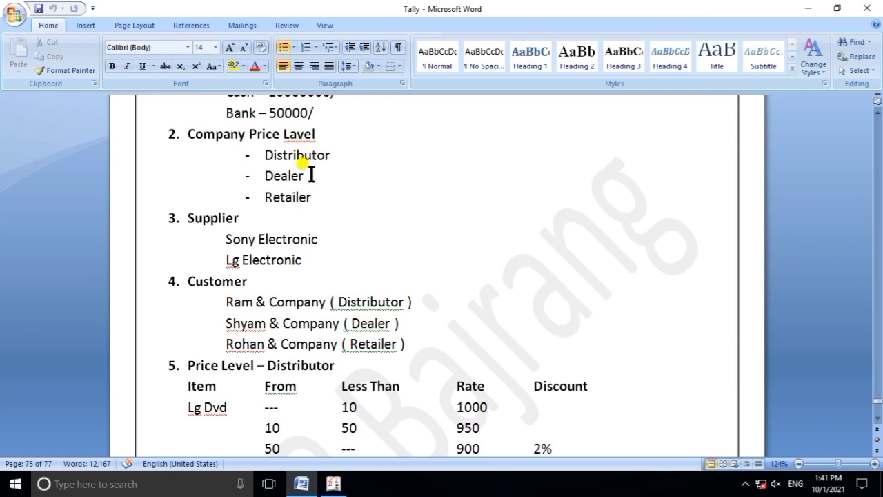
left_click(336, 485)
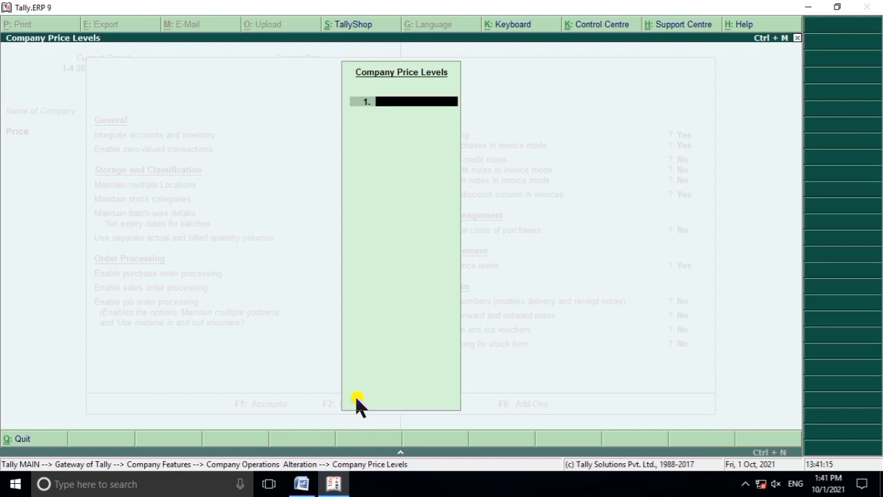
type("Distributor")
key("Return")
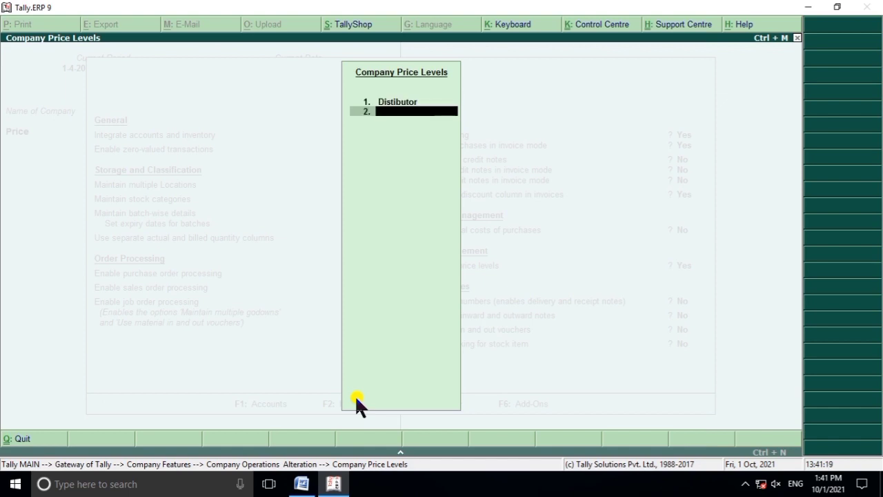
type("Retiler")
key("Return")
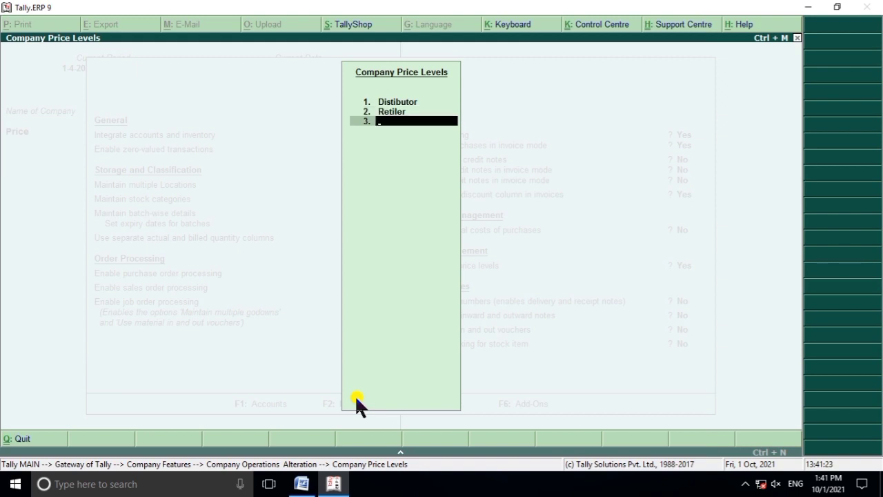
type("Dealer")
key("Return")
key("Return")
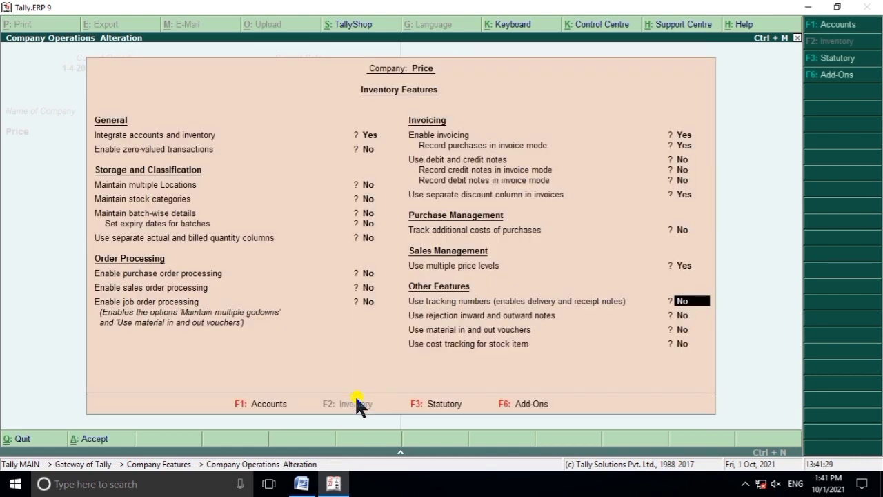
Accept the inventory features without changing the remaining options and return to the Gateway of Tally
key("Return")
key("Return")
key("Return")
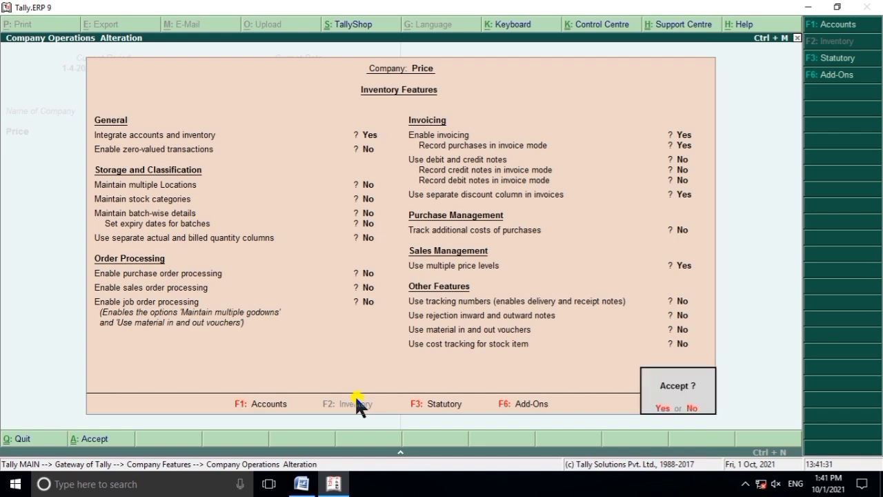
key("Return")
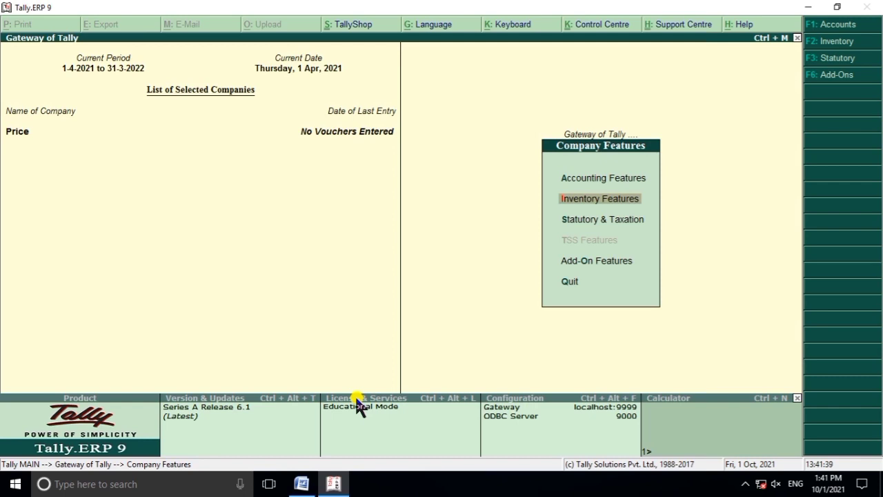
key("Escape")
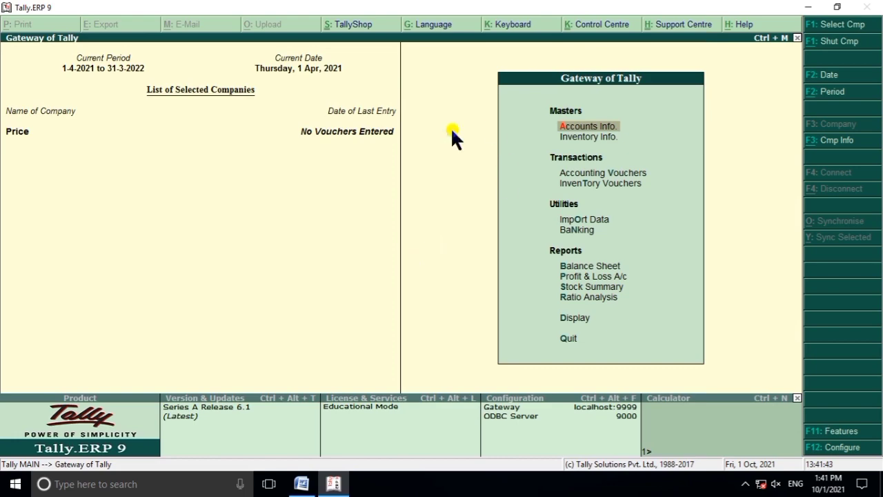
Check the opening balances in the Word exercise and open multiple-ledger alteration for All Items in Tally.ERP 9
left_click(301, 483)
scroll(331, 355, "up", 2)
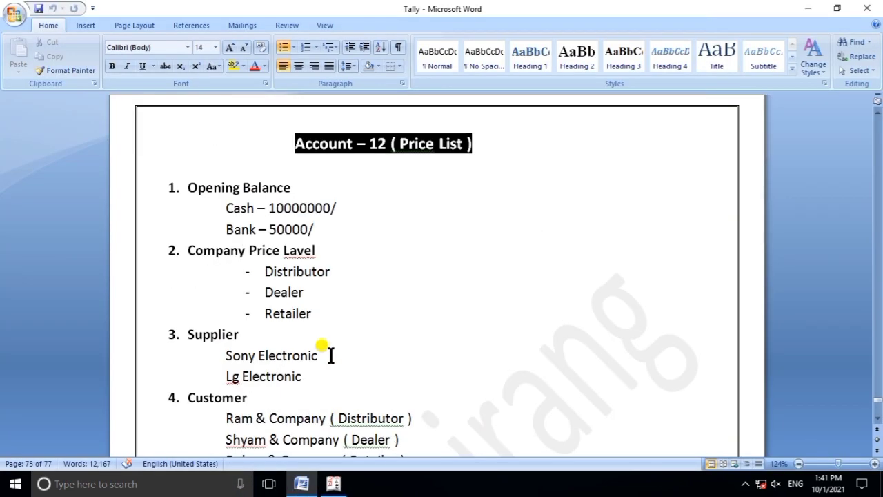
scroll(331, 355, "up", 1)
scroll(330, 355, "down", 2)
scroll(330, 355, "up", 1)
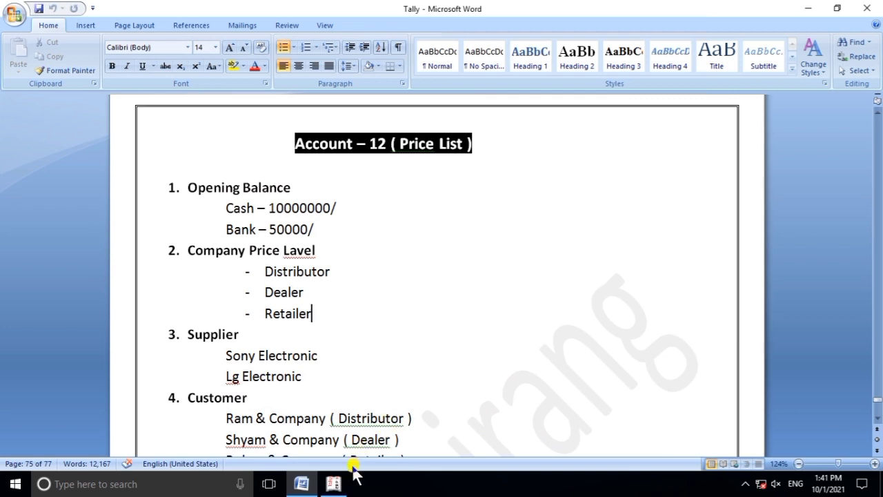
left_click(345, 479)
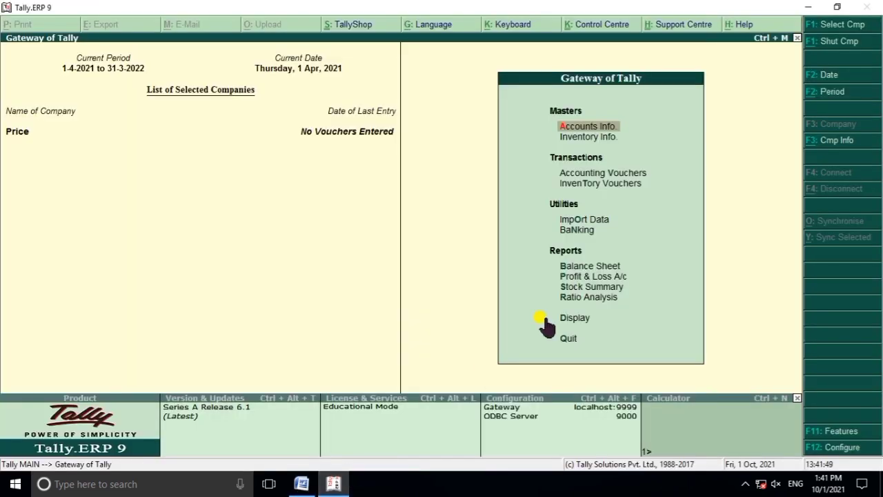
key("Return")
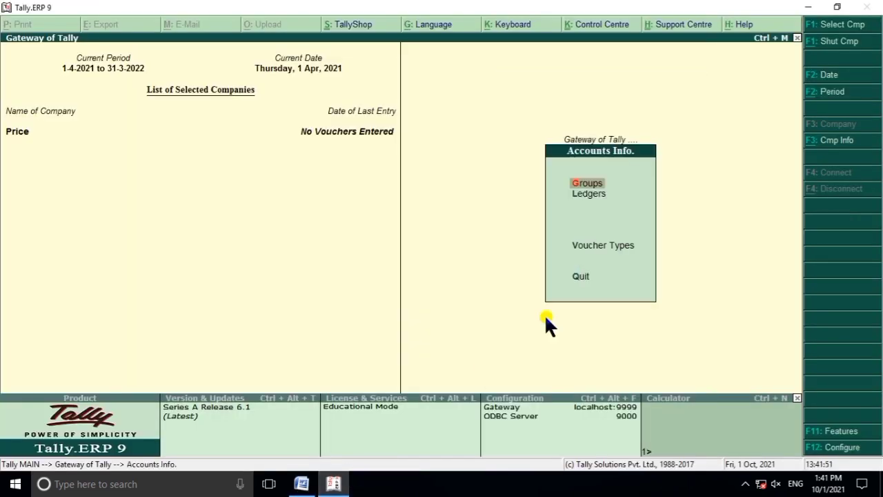
key("Down")
key("Return")
key("Down")
key("Down")
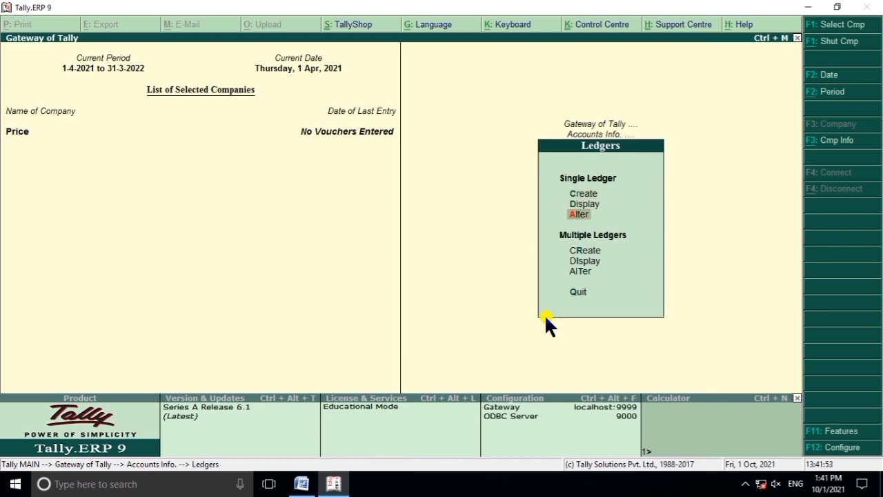
key("Down")
key("Down")
key("Down")
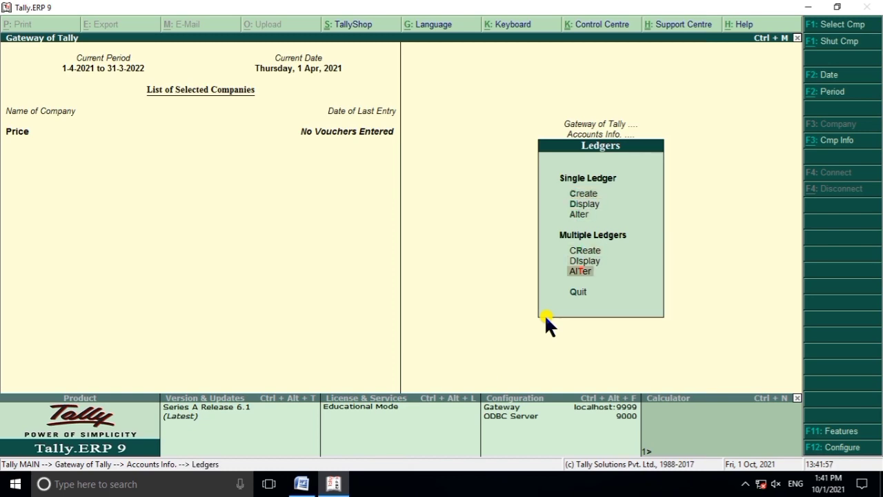
key("Return")
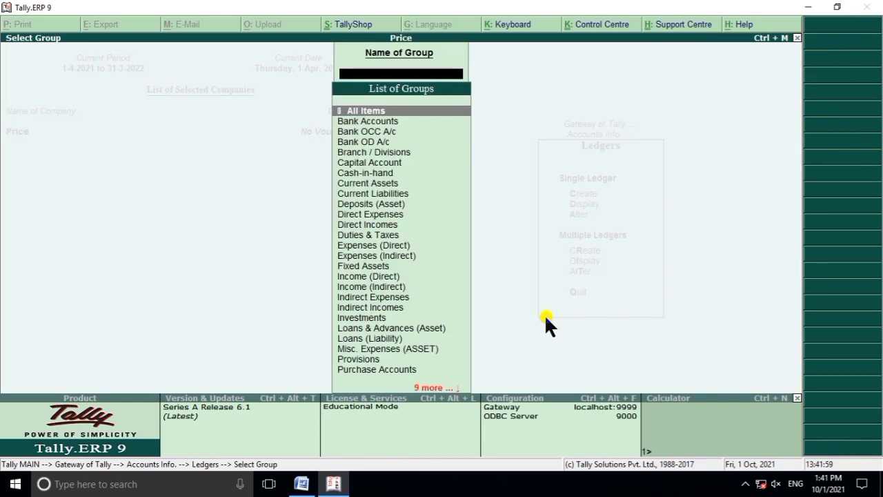
key("Return")
Set the Cash ledger's opening balance to 10000000 Dr as given in the Word exercise, and move on to a new ledger line
key("Return")
key("Return")
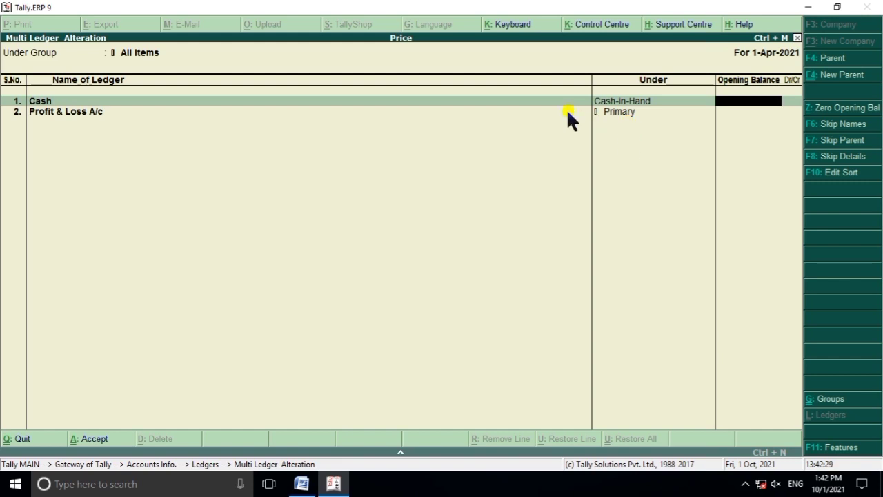
left_click(302, 483)
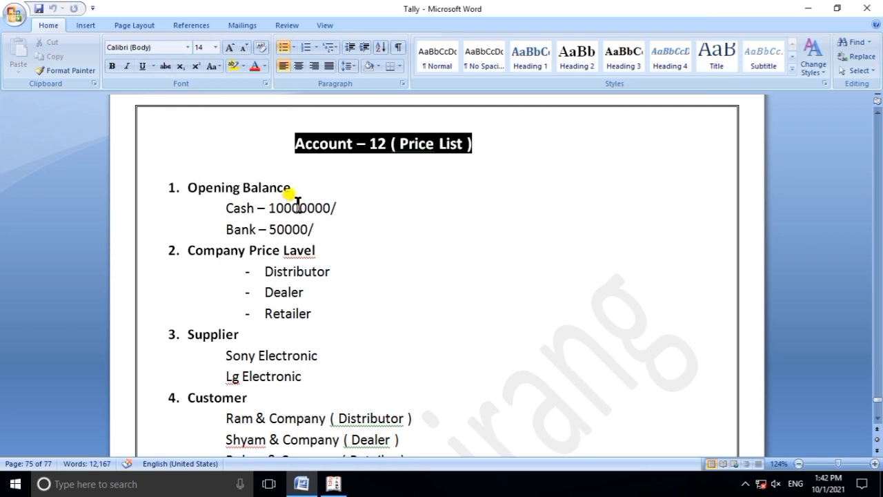
left_click(333, 483)
type("10")
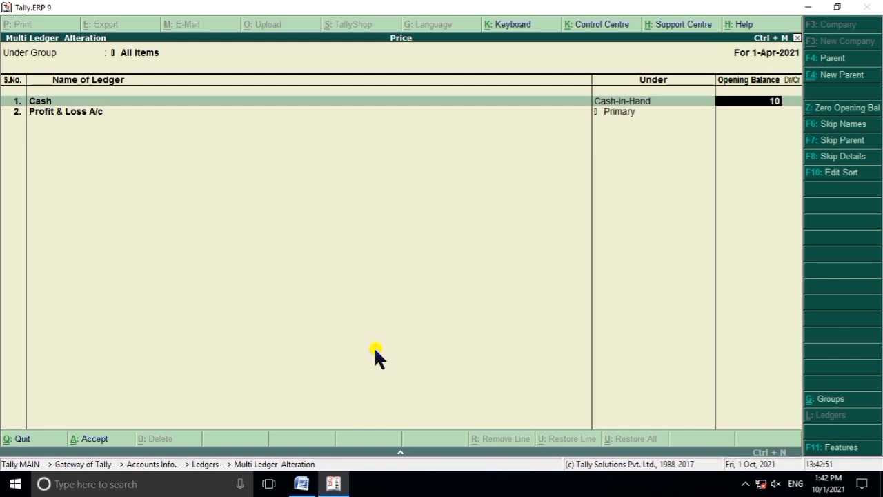
type("000000")
key("Return")
key("Return")
key("Return")
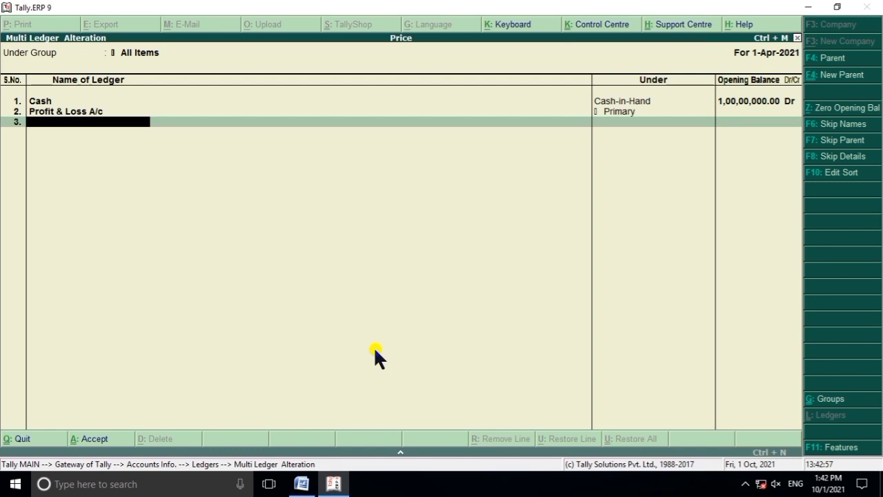
Add a Bank ledger under Bank Accounts with an opening balance of 50000 Dr, checking the amount in the Word exercise
type("Bank")
key("Return")
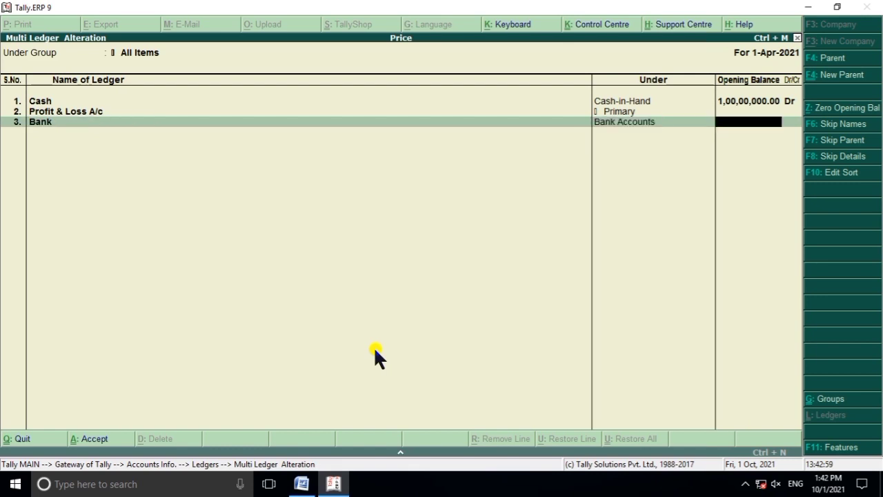
left_click(335, 481)
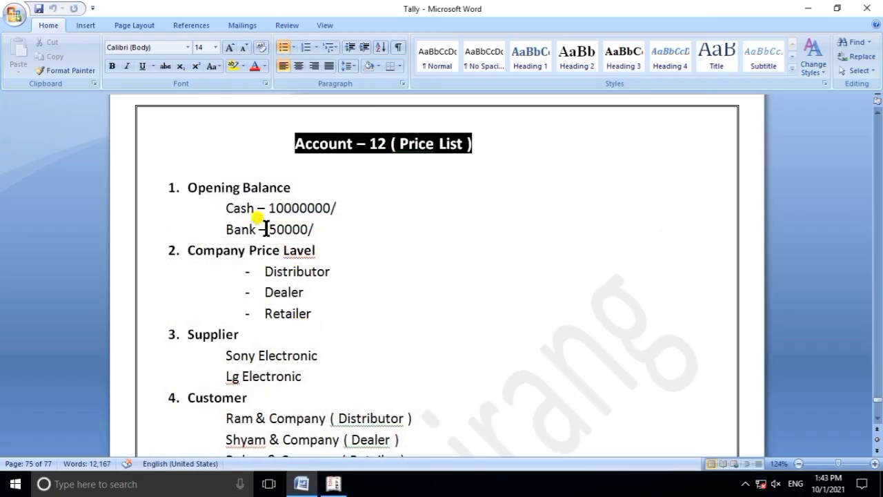
left_click(333, 484)
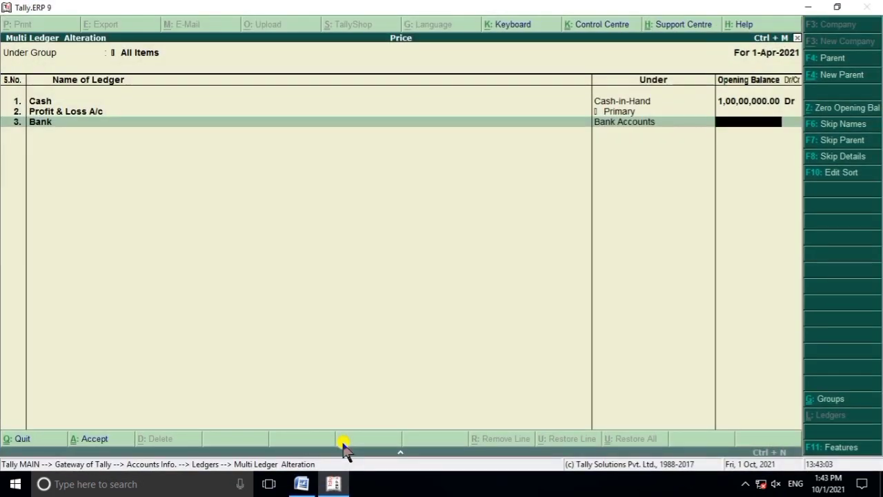
type("50000")
key("Return")
key("Return")
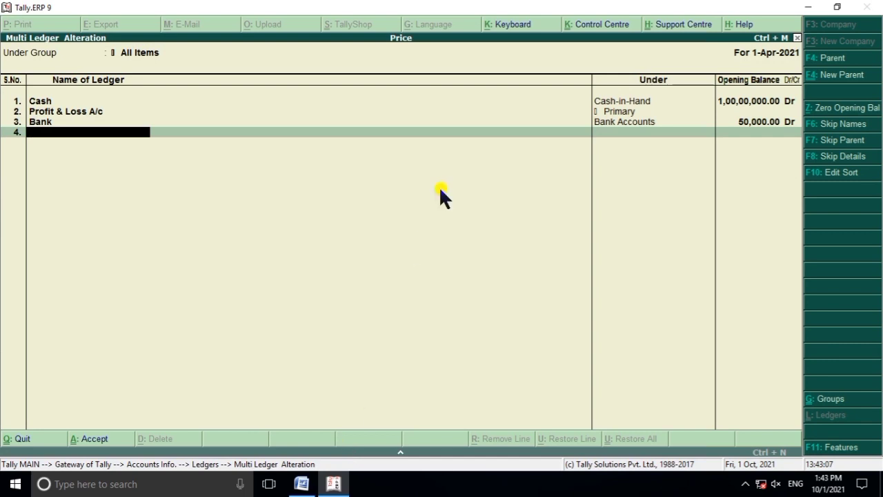
Look up the suppliers in the Word exercise and add a Sony Electorin ledger under Sundry Creditors in Tally.ERP 9, without an opening balance
left_click(302, 484)
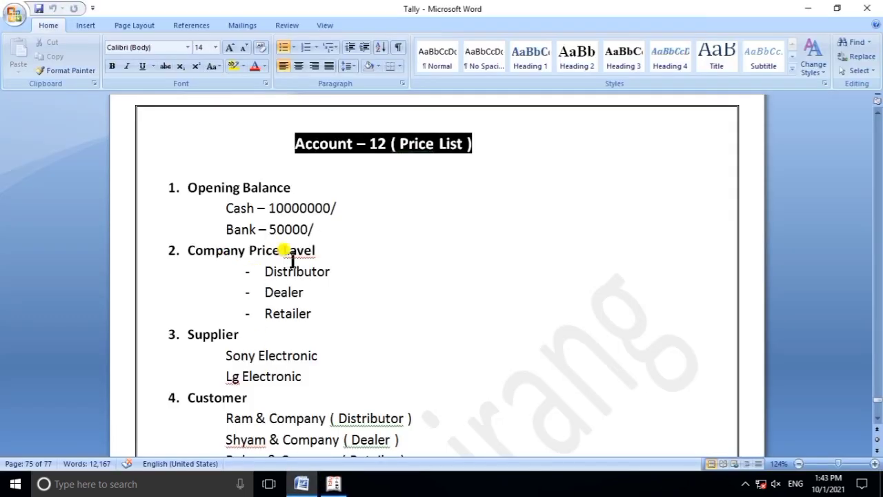
scroll(312, 279, "down", 1)
scroll(293, 234, "down", 2)
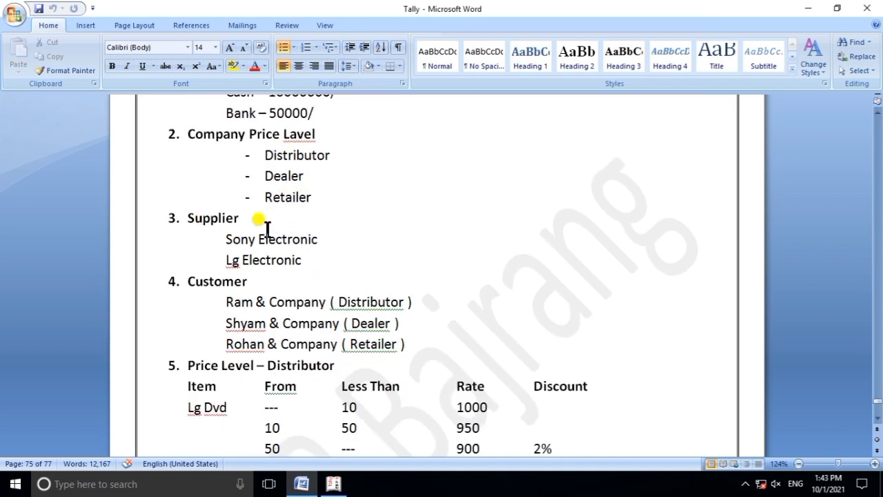
left_click(330, 486)
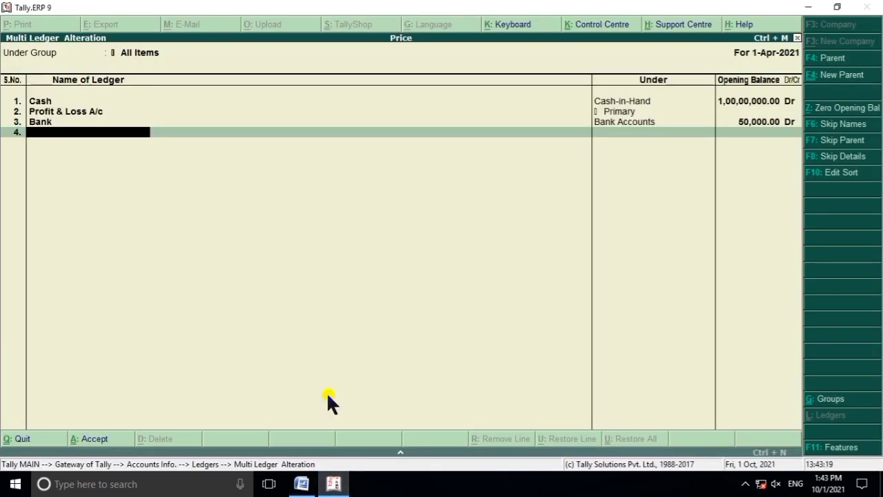
type("On")
key("Return")
key("BackSpace")
key("Return")
type("S")
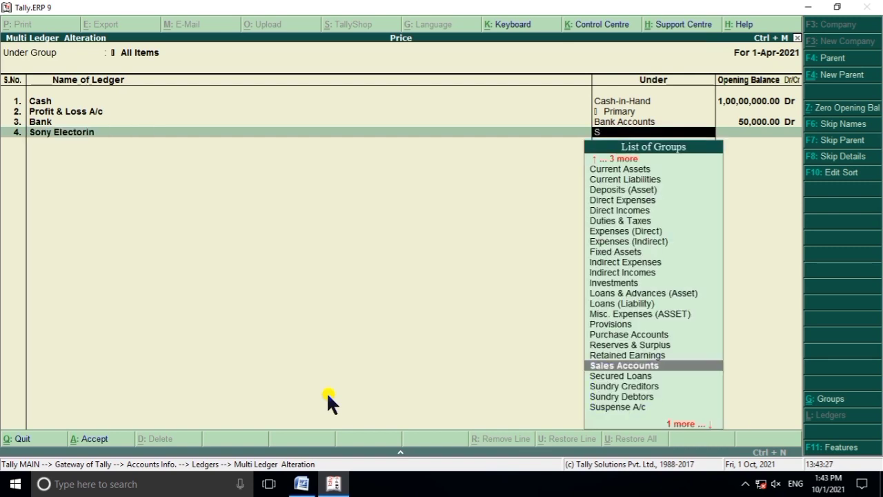
key("Down")
key("Down")
key("Return")
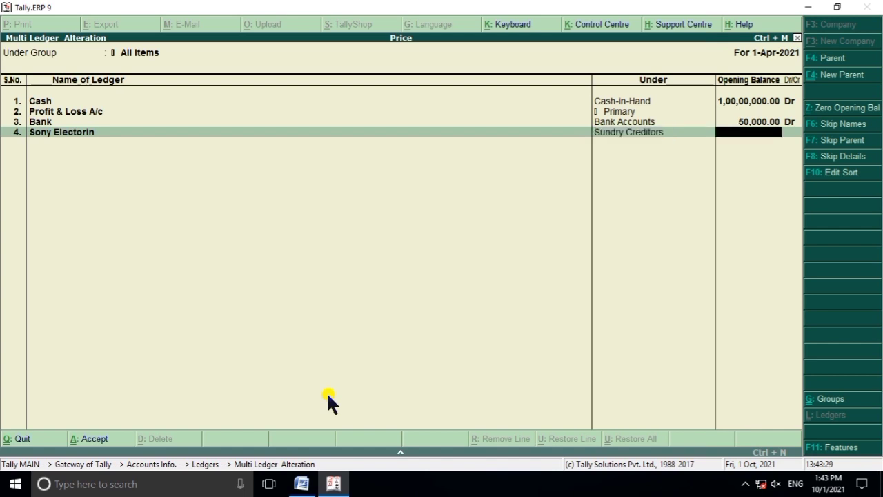
key("Return")
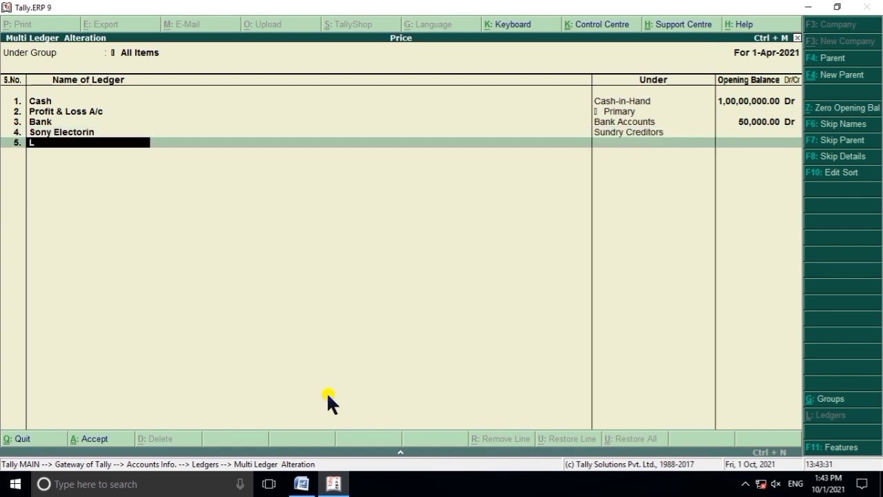
Add an Lg Electronic ledger under Sundry Creditors on the next line, leaving its opening balance empty
type("Lg Electronic")
key("Return")
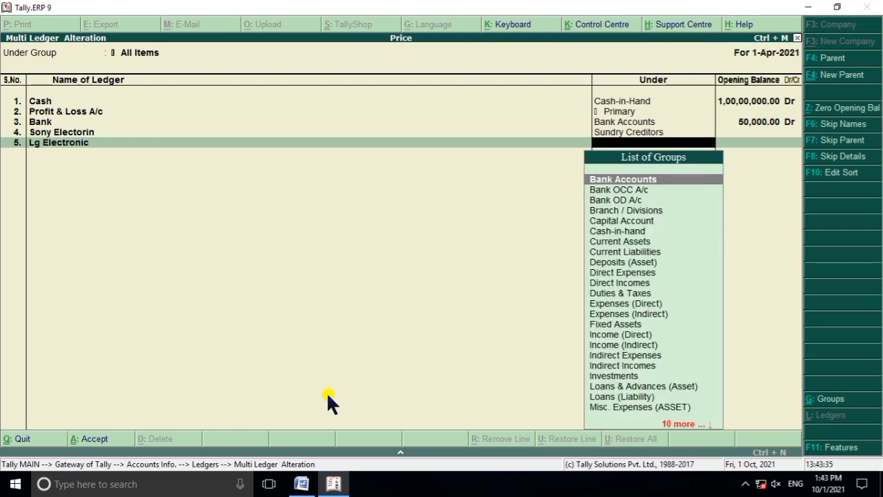
type("S")
key("Down")
key("Down")
key("Down")
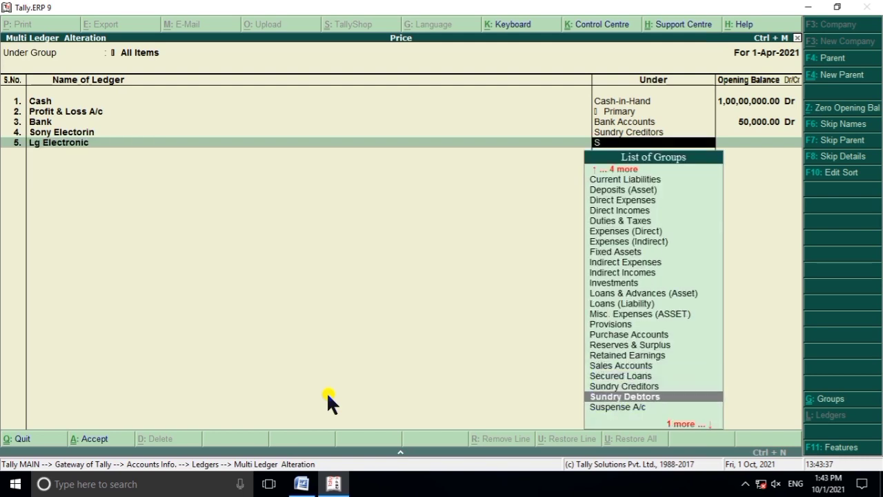
key("Up")
key("Return")
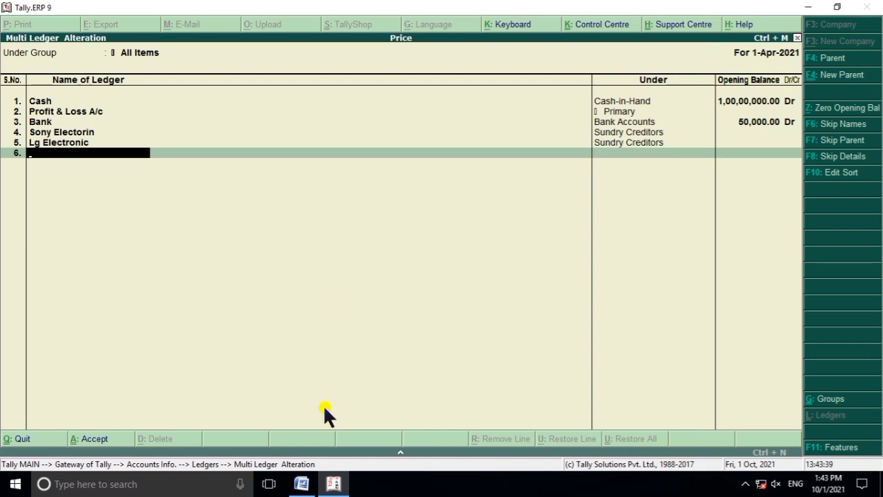
Look up the customers in the Word exercise and add the Distributor customer's ledger by first name under Sundry Debtors in Tally.ERP 9
left_click(300, 484)
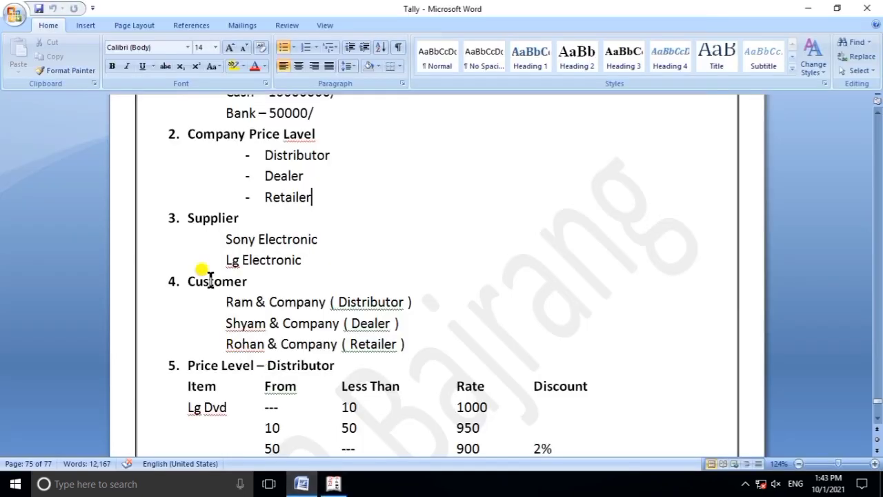
scroll(220, 284, "down", 1)
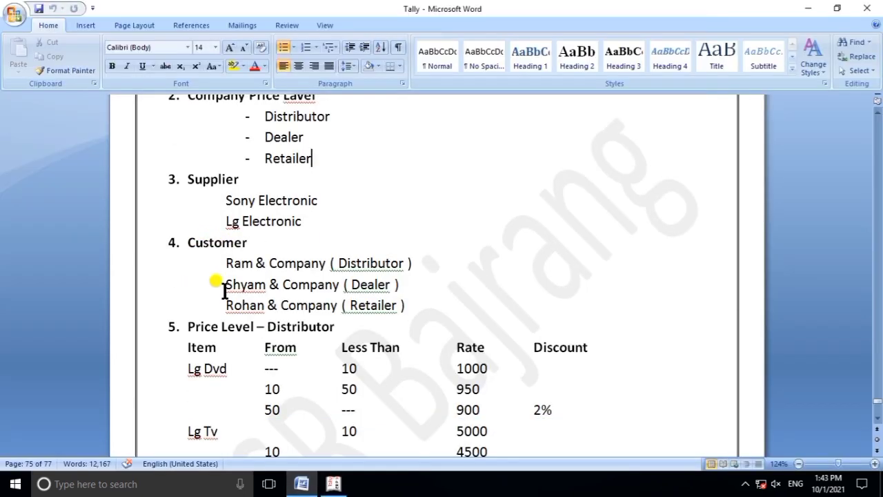
left_click(333, 483)
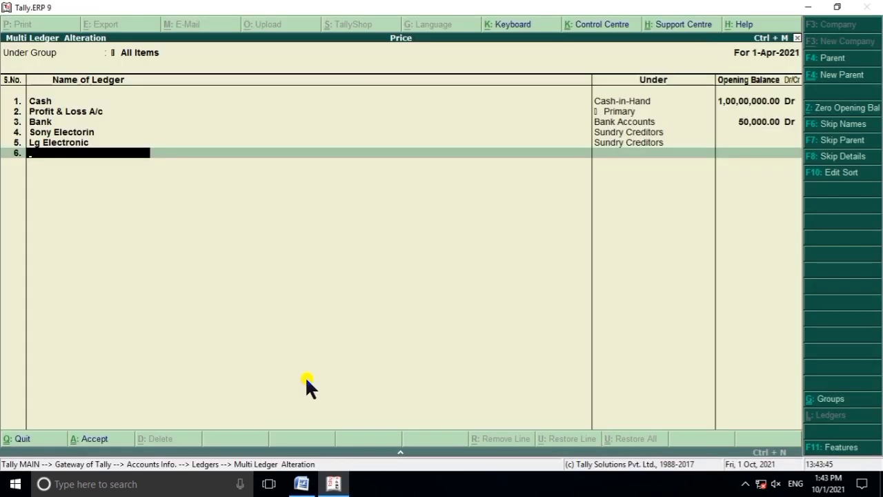
type("Ram")
key("Return")
type("S")
key("Down")
key("Down")
key("Down")
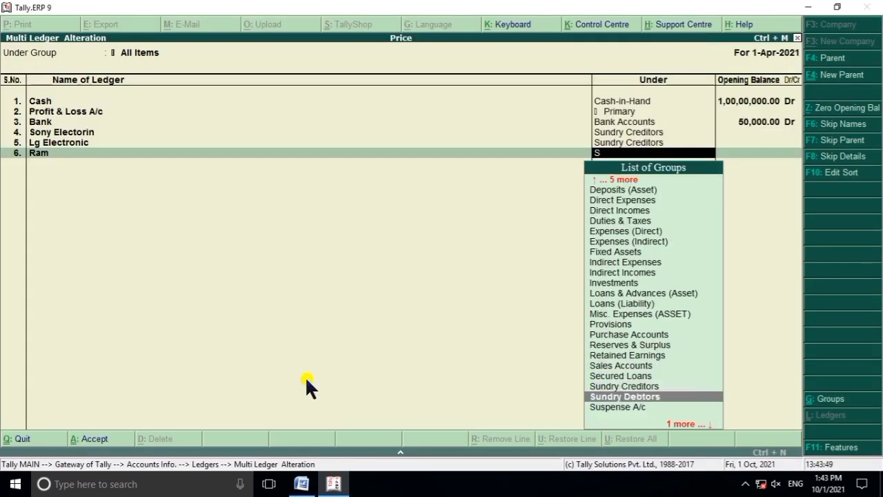
key("Return")
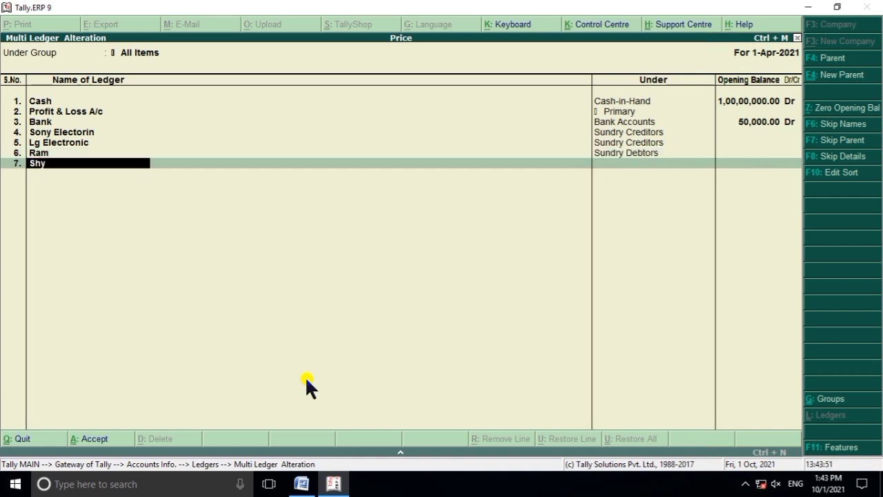
Add the Dealer customer's ledger by first name under Sundry Debtors, leaving its opening balance empty
key("Return")
type("S")
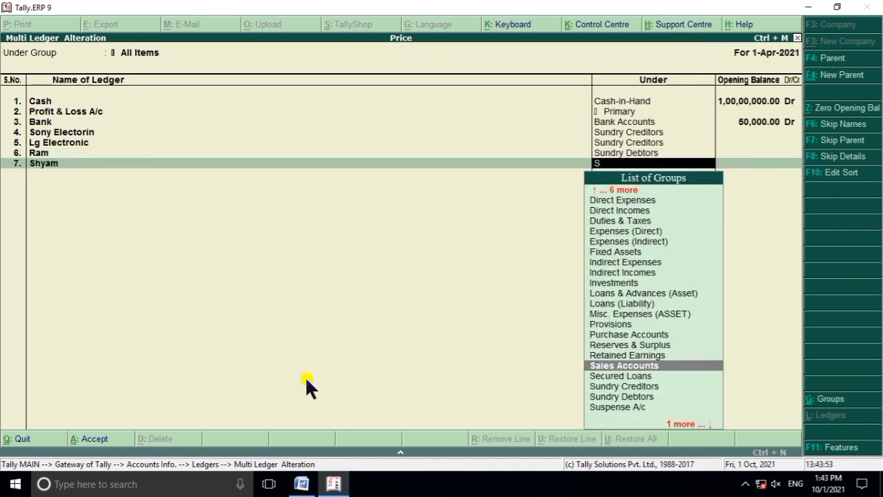
key("Down")
key("Down")
key("Down")
key("Return")
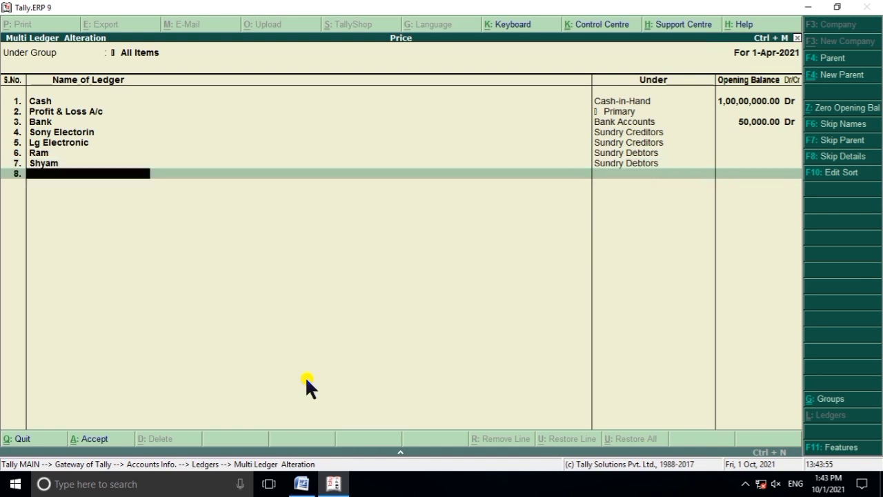
Add the Retailer customer's ledger by first name under Sundry Debtors, leaving its opening balance empty
key("Return")
type("S")
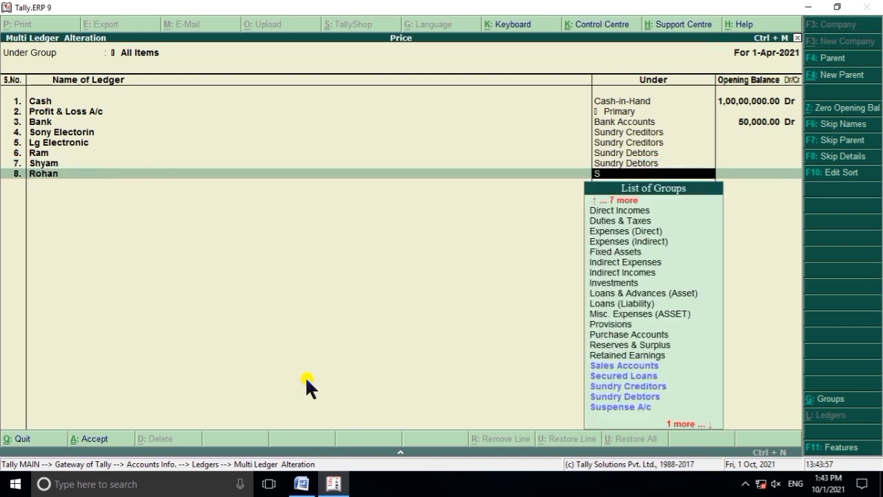
key("Down")
key("Down")
key("Down")
key("Return")
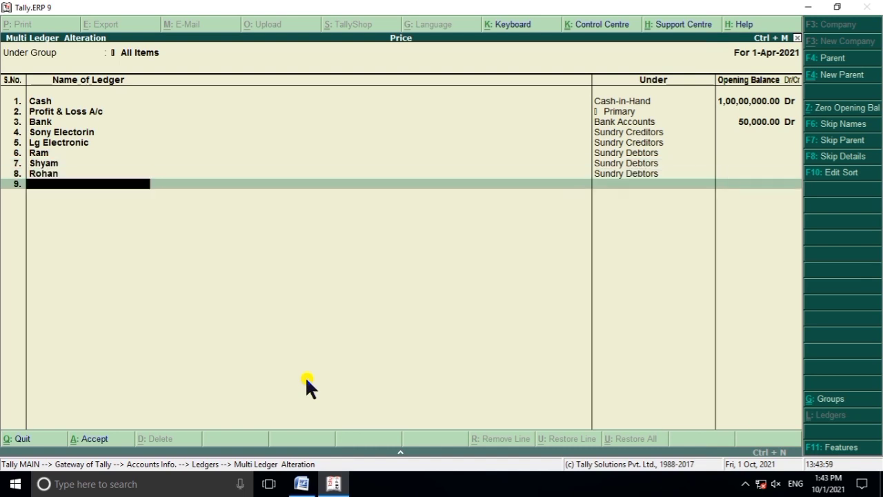
Review the Word exercise down to the 10 Apr purchase entry and add a Purchase ledger under Purchase Accounts in Tally.ERP 9
left_click(302, 483)
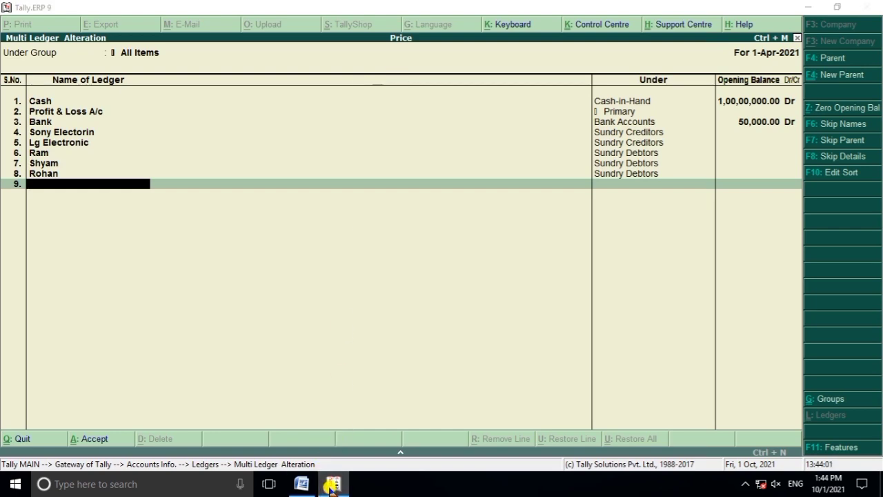
scroll(290, 345, "down", 4)
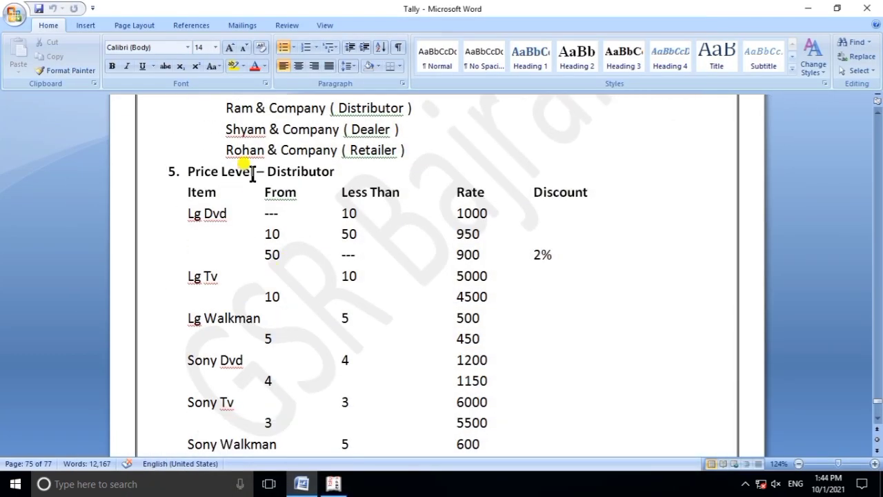
scroll(360, 267, "down", 6)
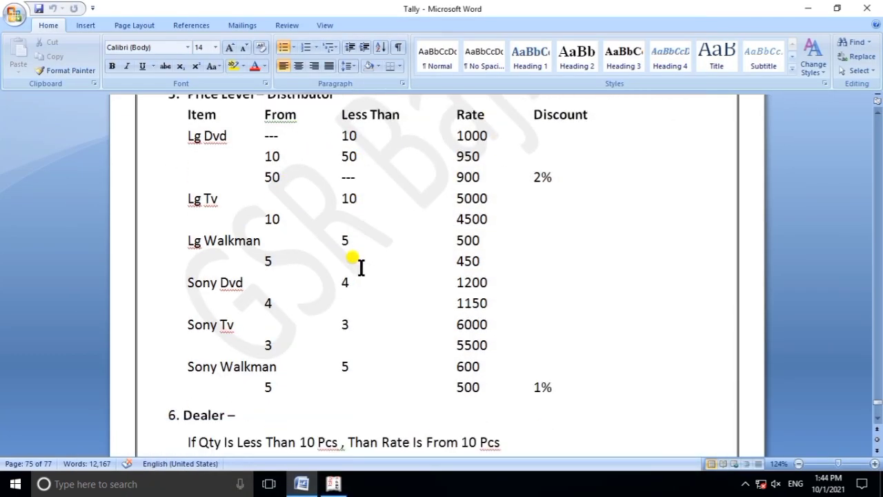
scroll(361, 267, "down", 2)
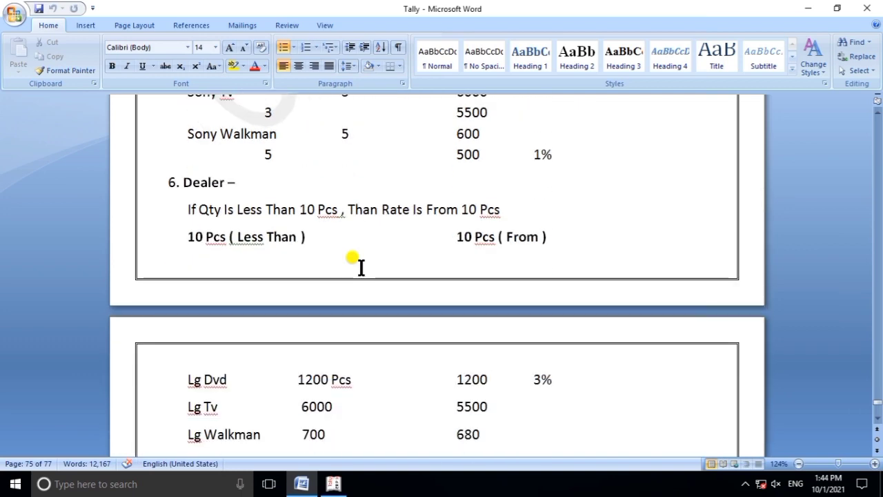
scroll(360, 256, "down", 10)
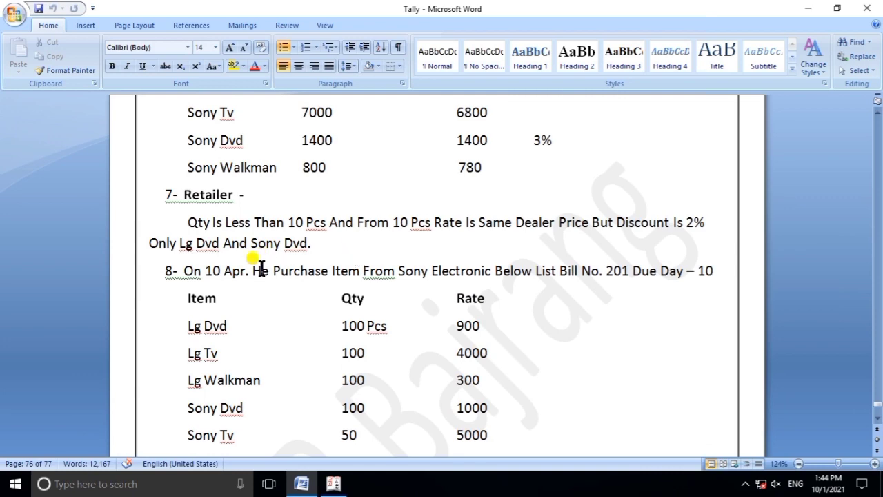
left_click(333, 483)
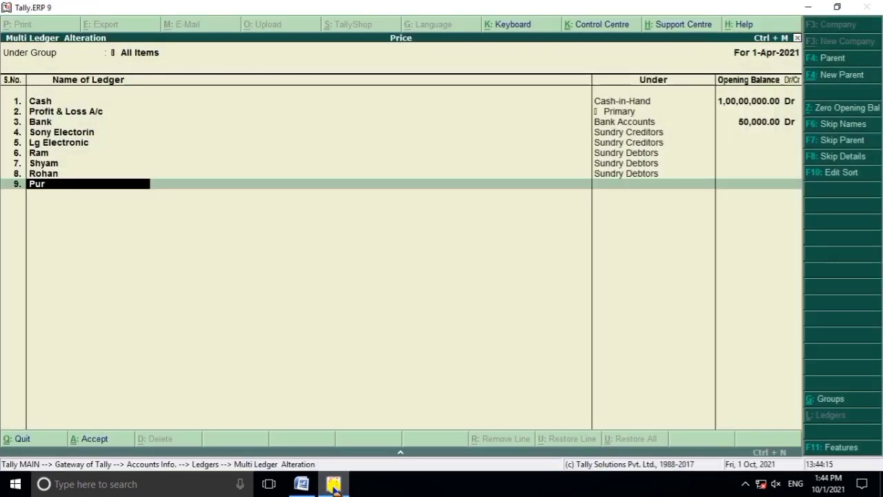
type("ase")
key("Return")
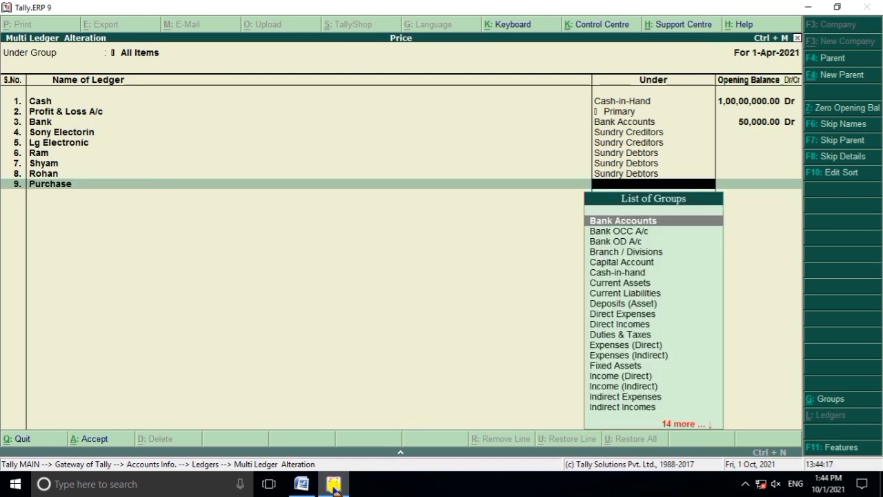
type("P")
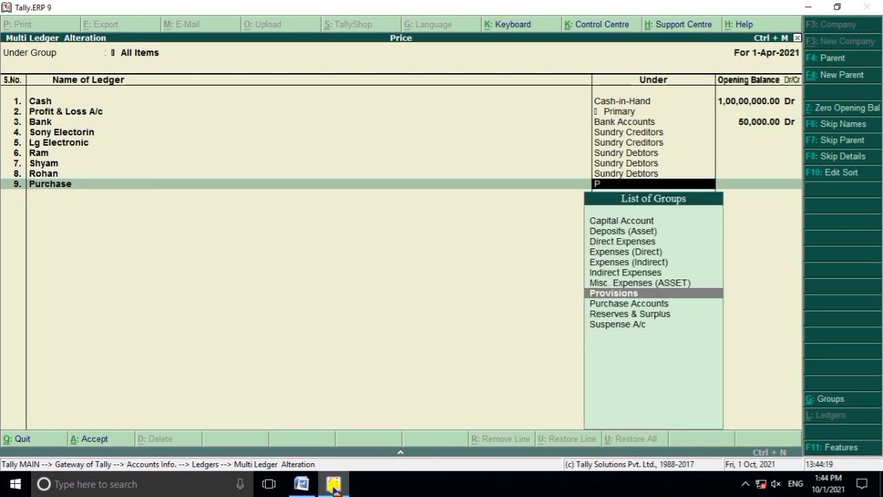
key("Down")
key("Down")
key("Up")
key("Return")
key("Return")
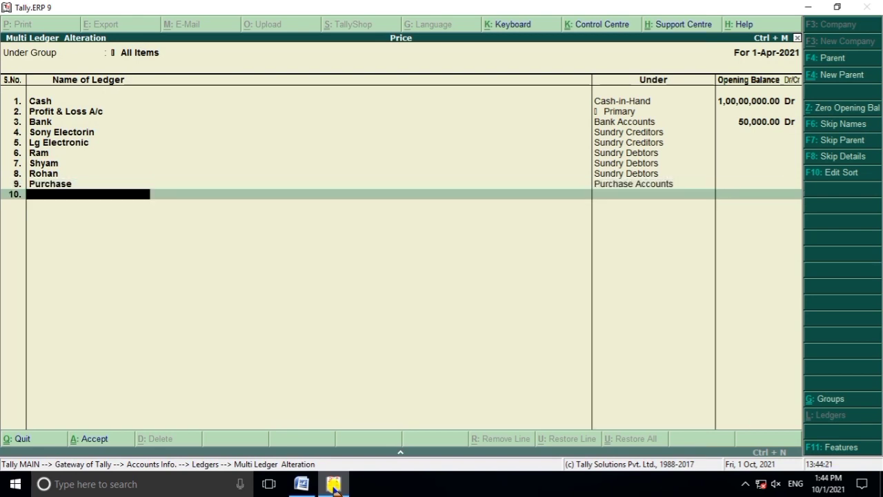
Review the purchase and sales entries in the Word exercise and add a Sales ledger under Sales Accounts in Tally.ERP 9
left_click(333, 484)
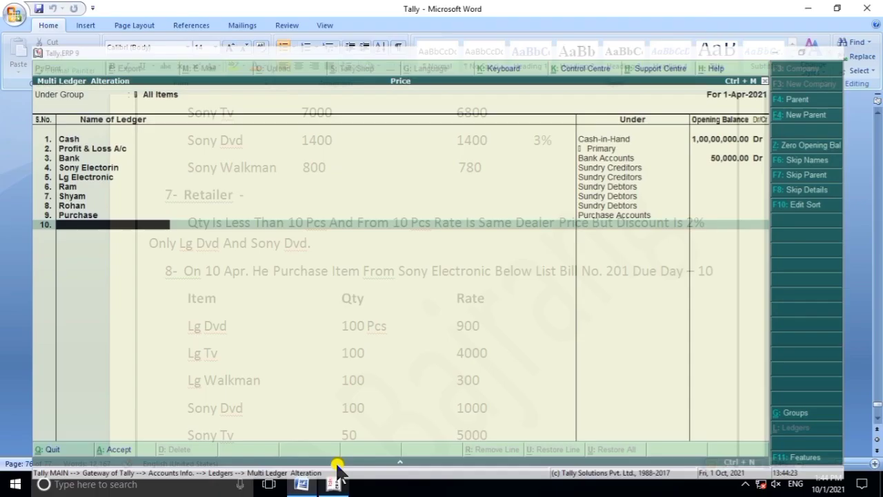
scroll(302, 299, "down", 4)
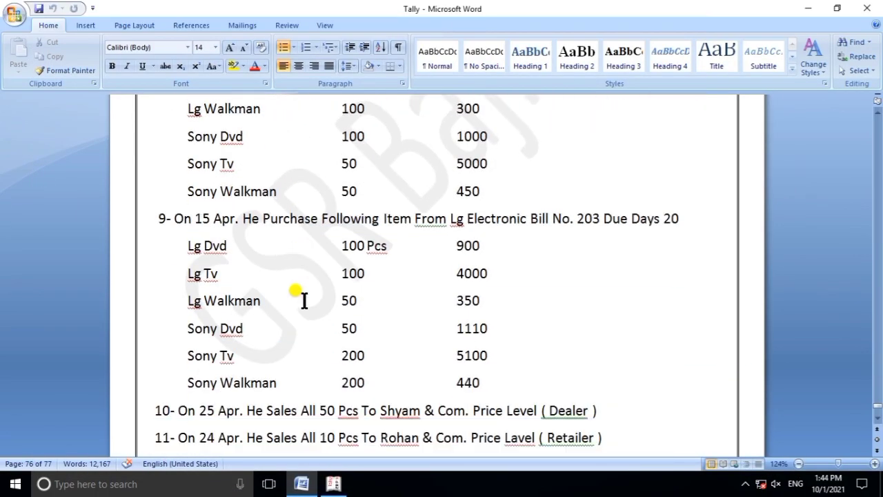
scroll(304, 300, "down", 3)
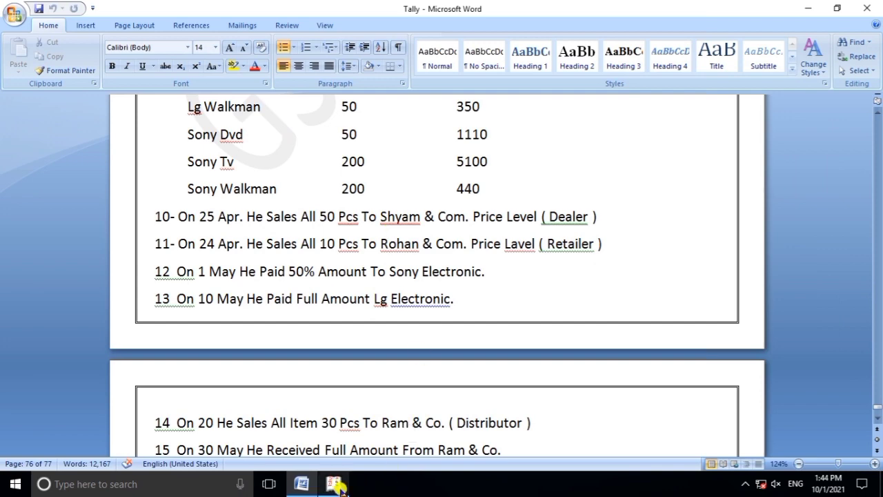
left_click(335, 484)
type("Sal")
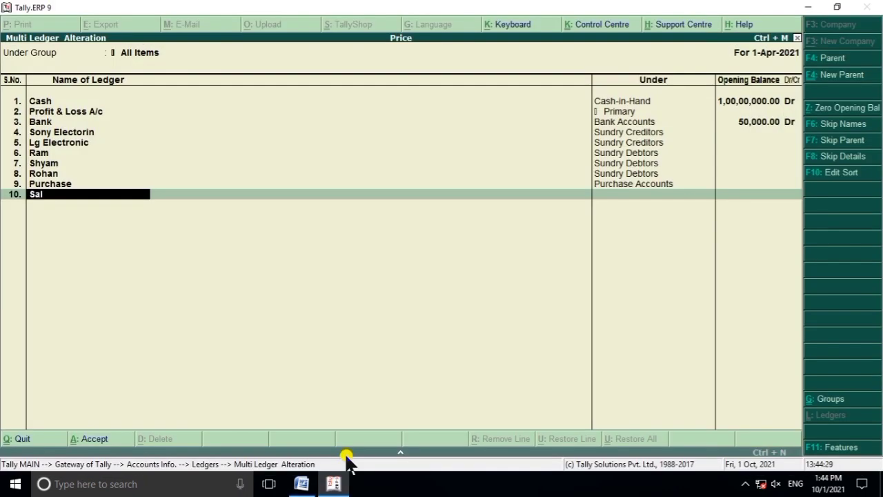
type("es")
key("Return")
type("S")
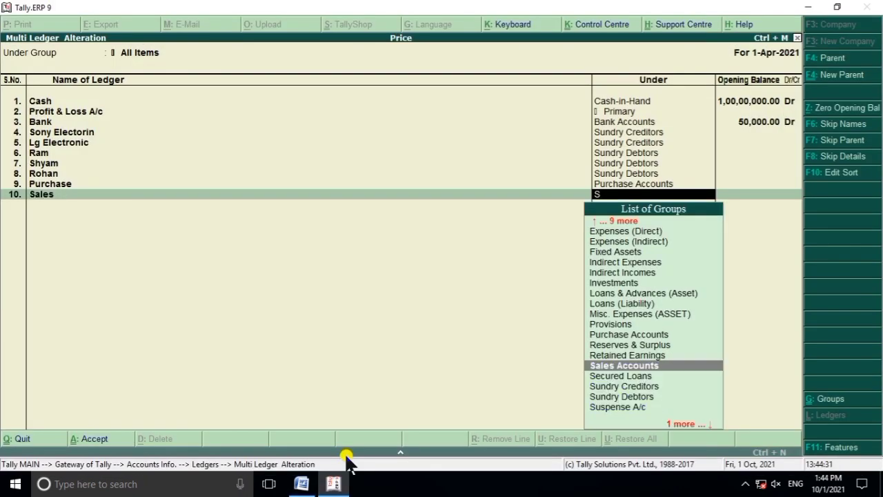
key("Return")
key("Return")
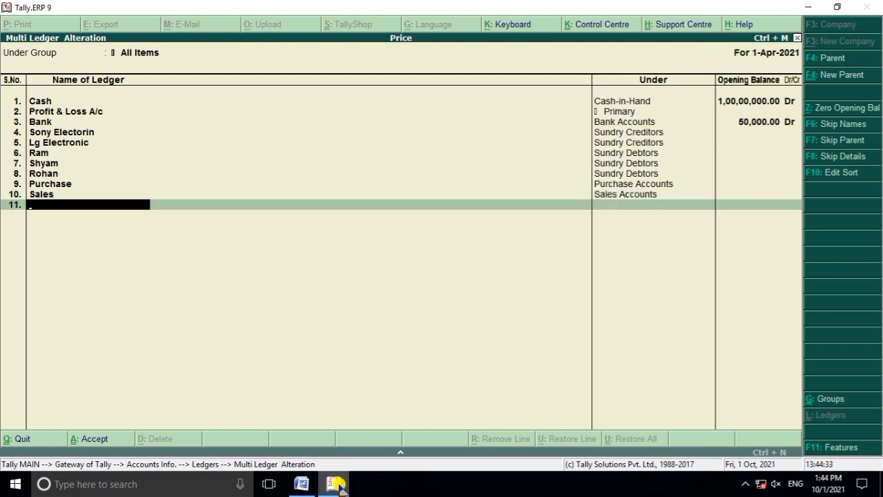
Check the remaining transactions in the Word exercise, then save the ledgers in Tally.ERP 9 and return to the Gateway of Tally
key("alt+Tab")
scroll(342, 353, "down", 5)
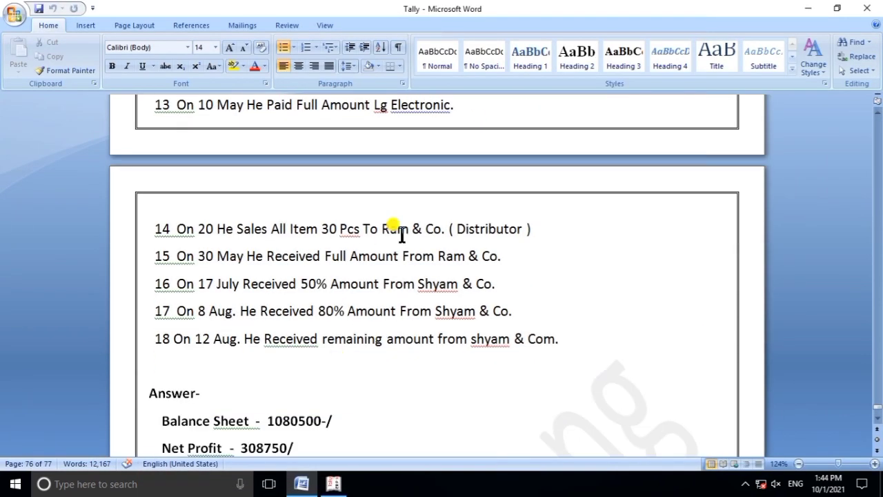
left_click(349, 485)
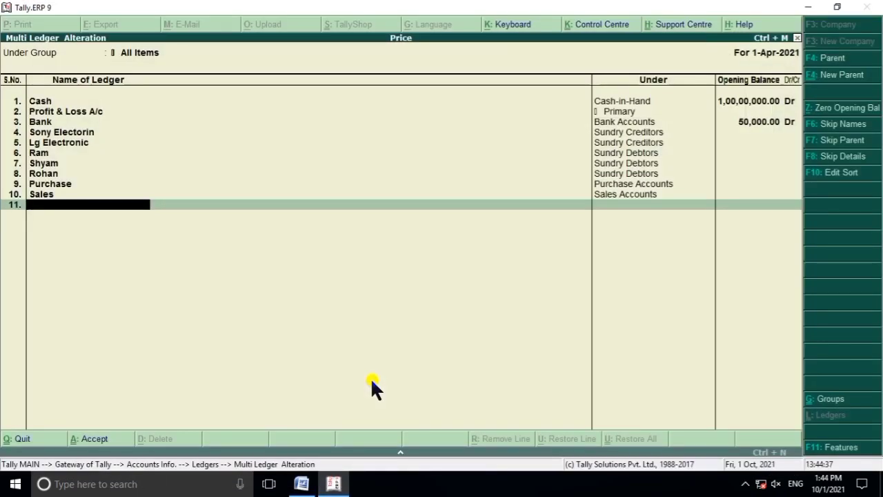
key("Return")
key("Return")
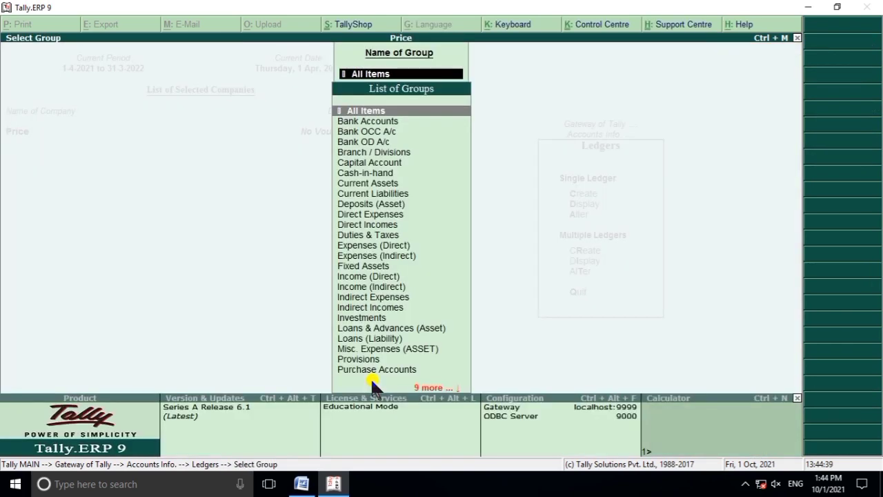
key("Escape")
key("Escape")
key("Escape")
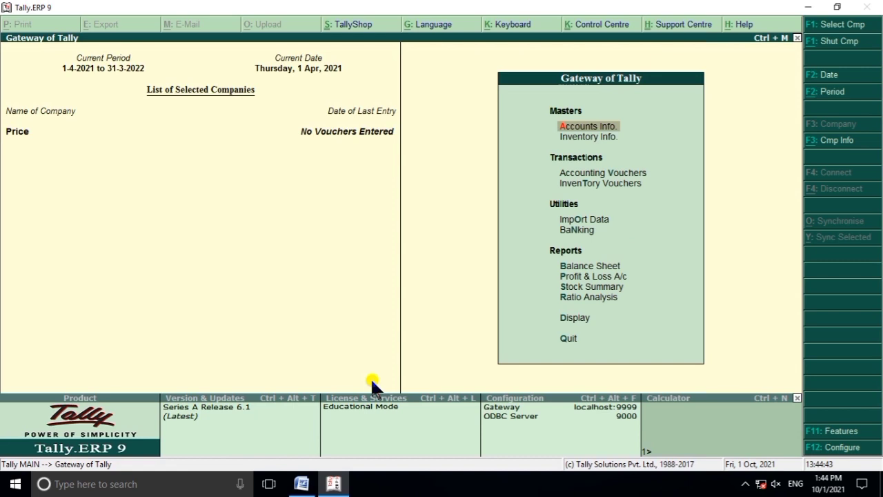
Create a simple unit of measure with symbol pcs, formal name Pices and 0 decimal places
key("Down")
key("Return")
key("Down")
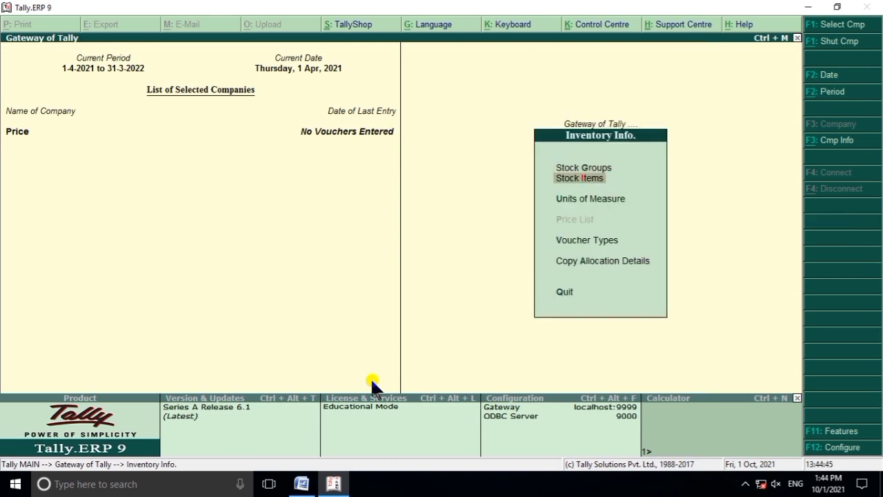
key("Down")
key("Return")
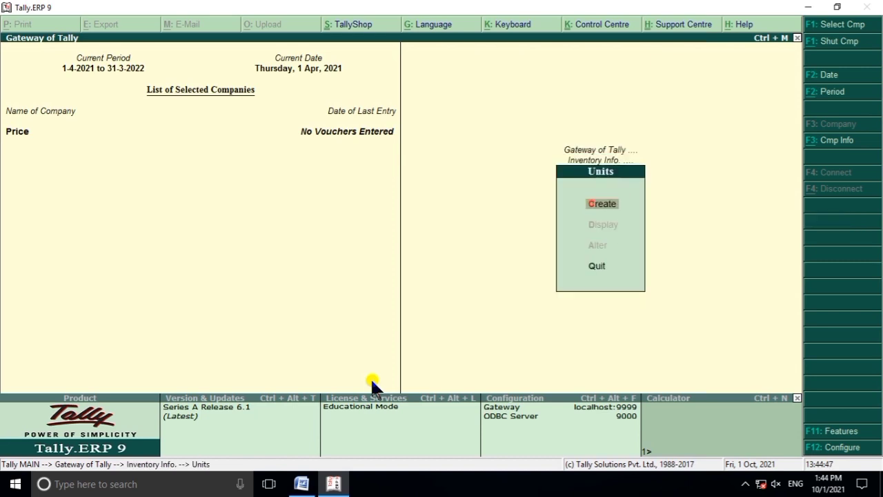
key("Return")
type("pcs")
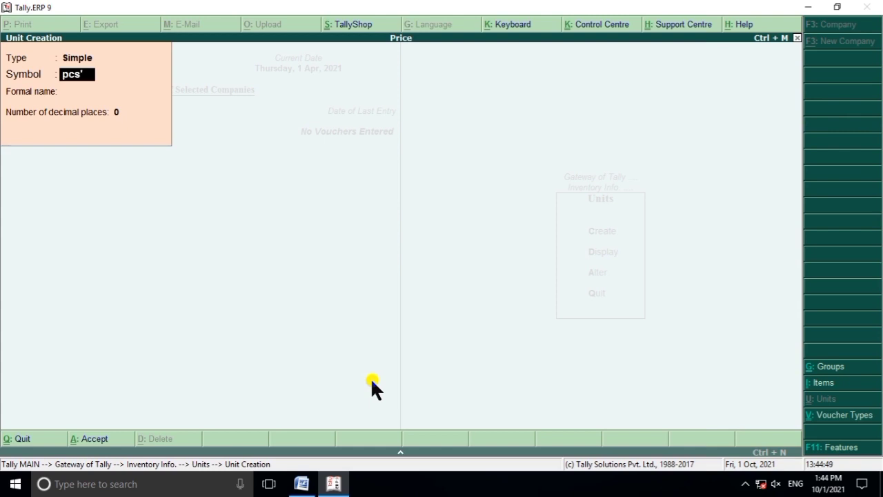
key("Return")
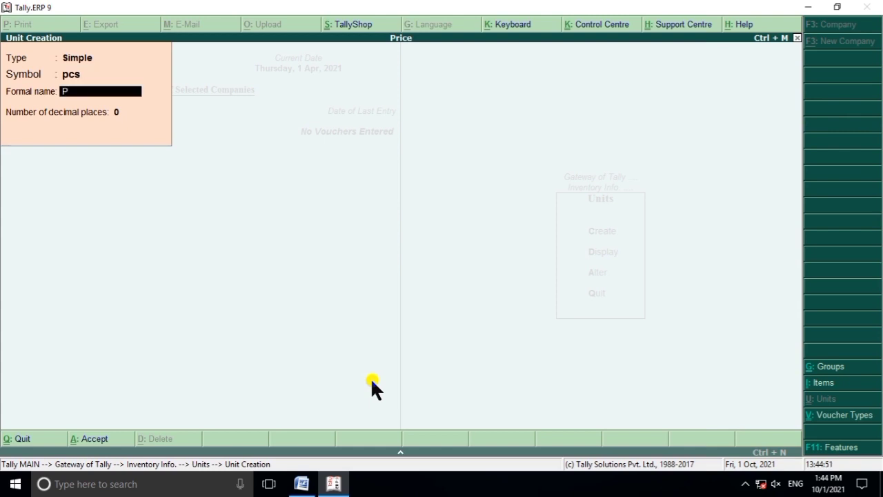
type("Pices")
key("Return")
key("Return")
key("Return")
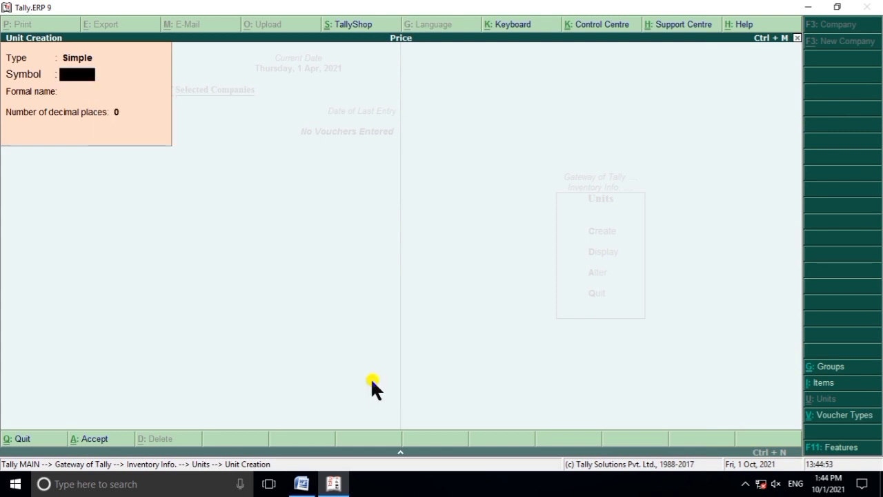
key("Escape")
key("Escape")
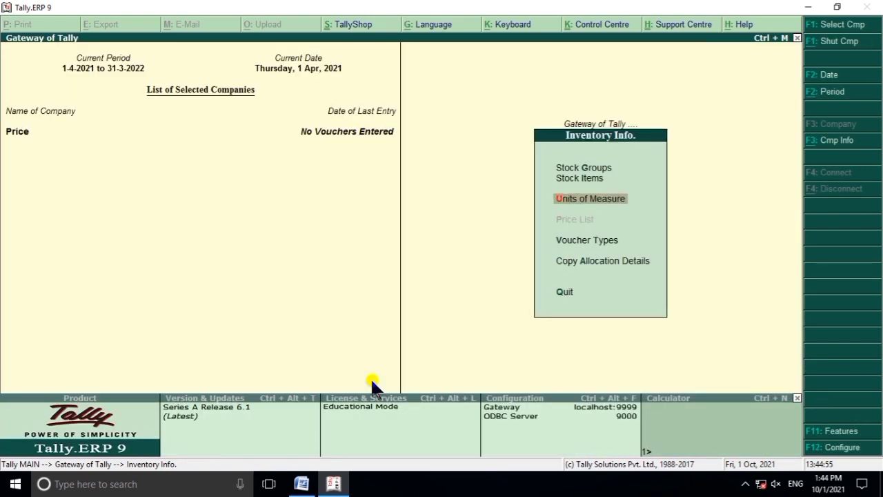
Open the creation of multiple stock groups with All Items as the parent group
key("Up")
key("Up")
key("Return")
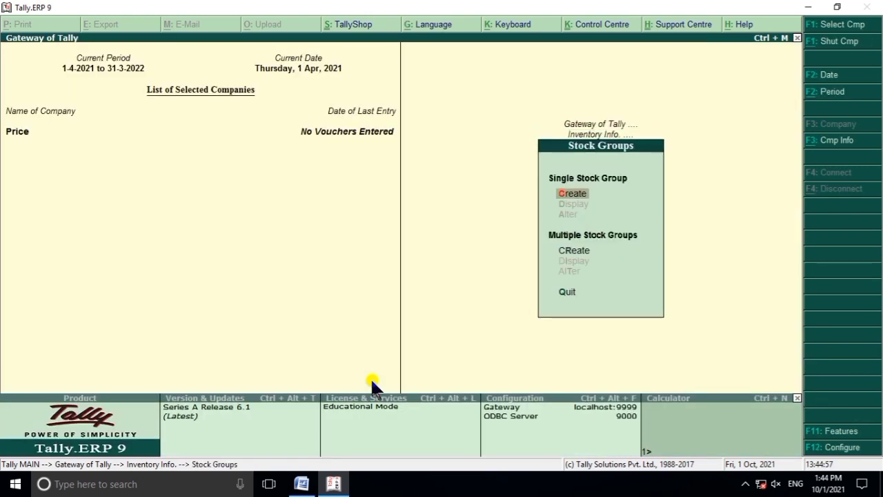
key("Down")
key("Down")
key("Up")
key("Return")
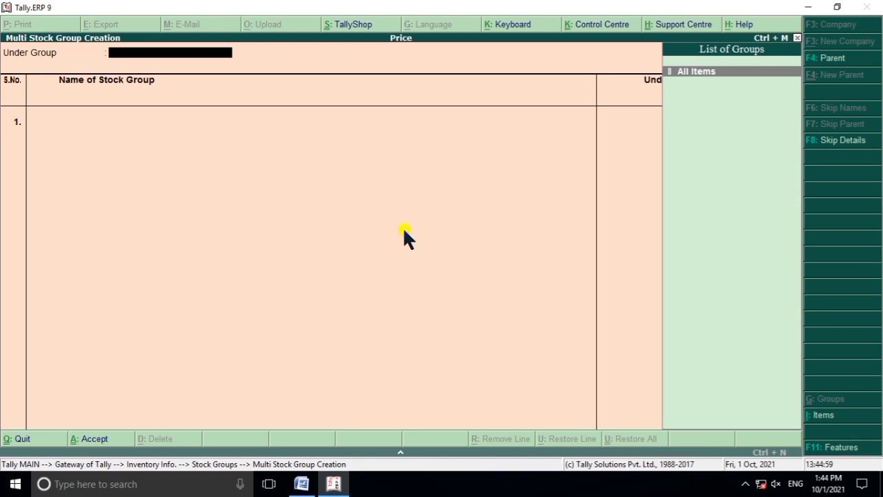
key("Return")
Look up the item brands in the Word exercise and add stock group Lg under Primary in Tally.ERP 9, with quantity addition set to No
left_click(301, 484)
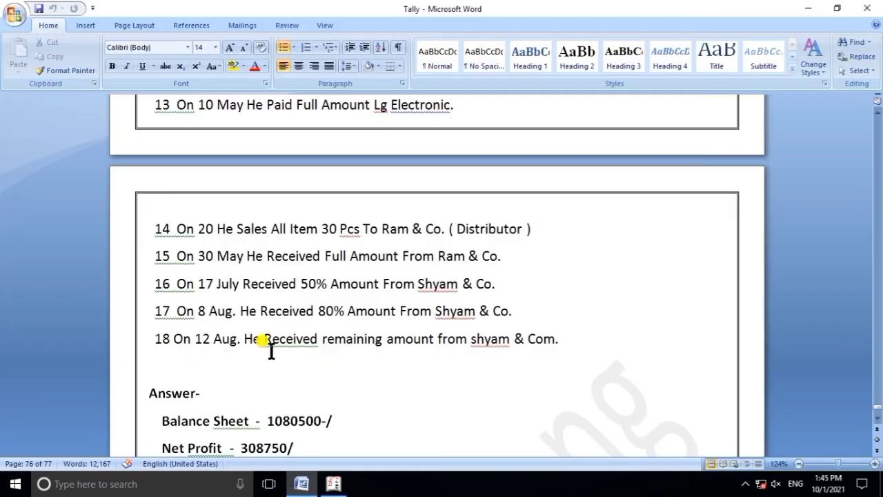
scroll(270, 338, "up", 5)
scroll(272, 321, "up", 2)
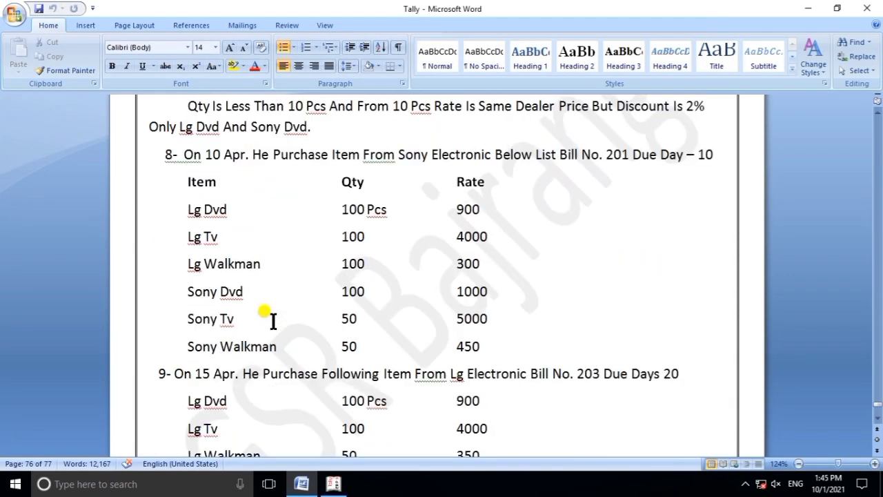
scroll(273, 320, "up", 20)
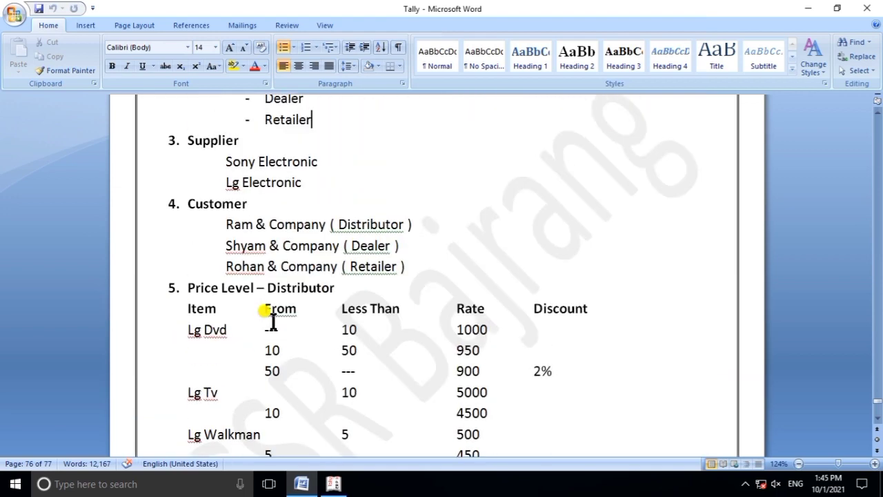
scroll(273, 321, "down", 3)
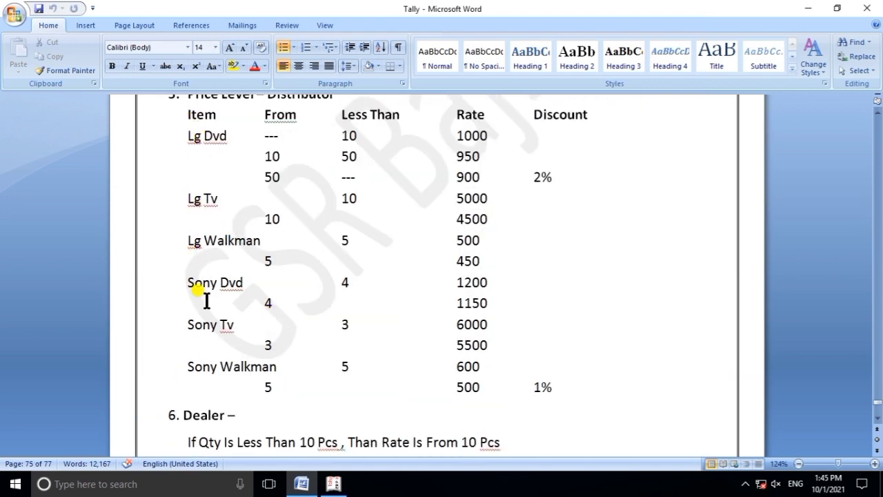
left_click(333, 484)
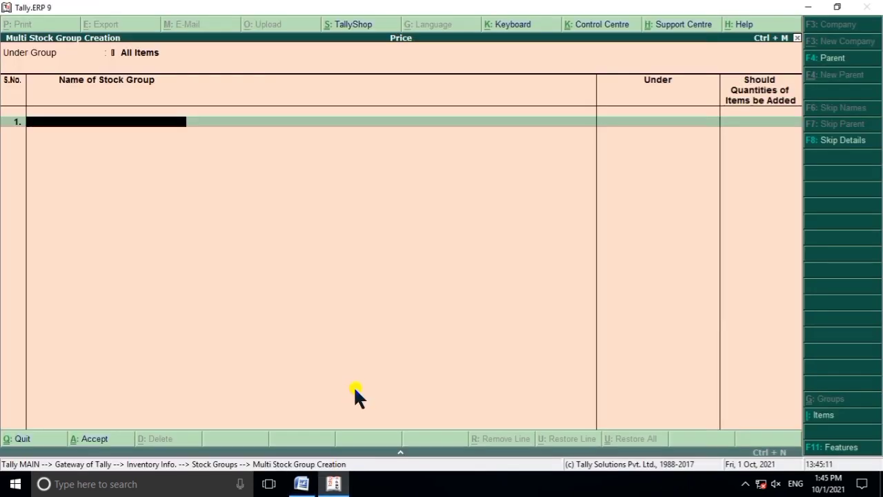
type("Lg")
key("Return")
key("Return")
key("Return")
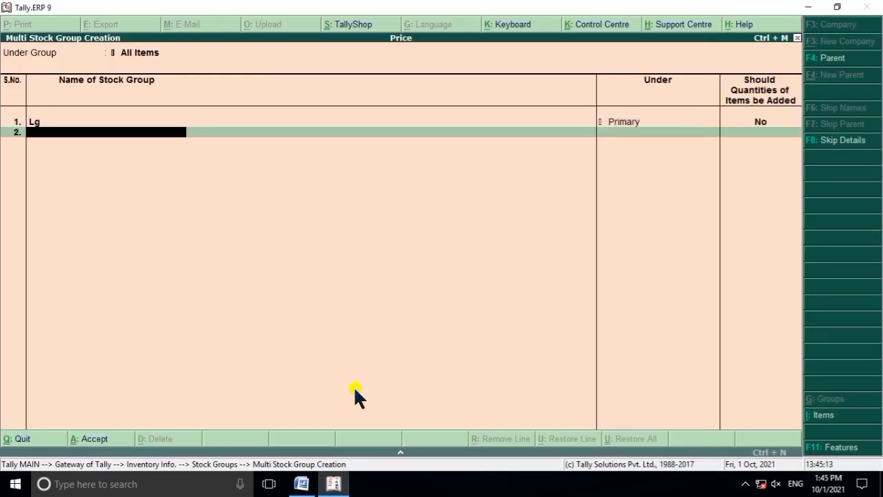
Add stock group Sony under Primary with quantity addition set to No, and save both stock groups
key("Return")
key("Return")
key("Return")
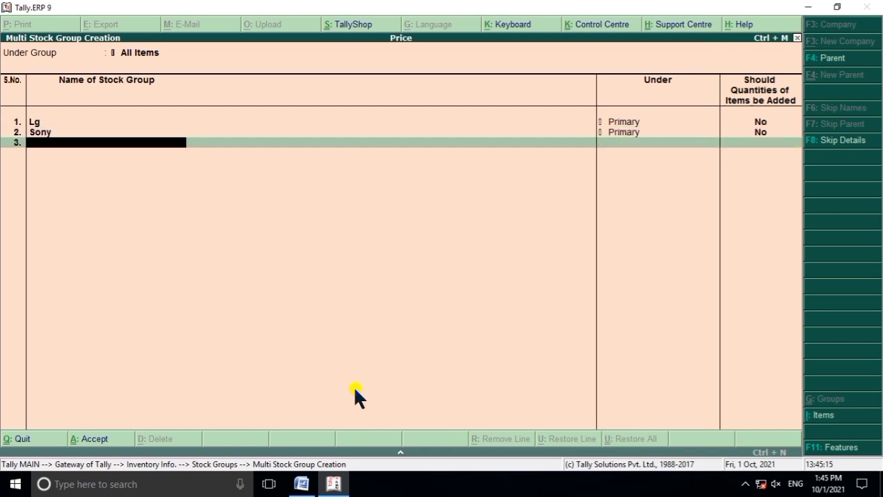
key("Return")
key("y")
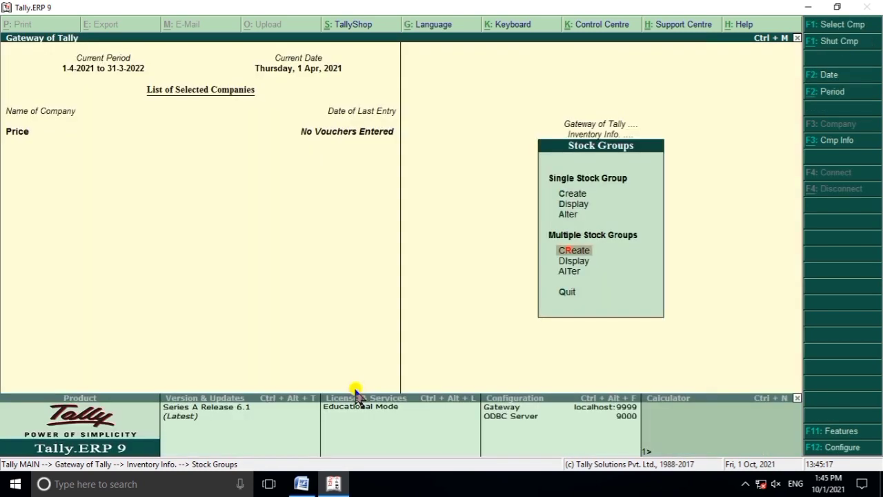
key("Escape")
Open the creation of multiple stock items under All Items and check the item names in the Word exercise's Distributor price list
key("Down")
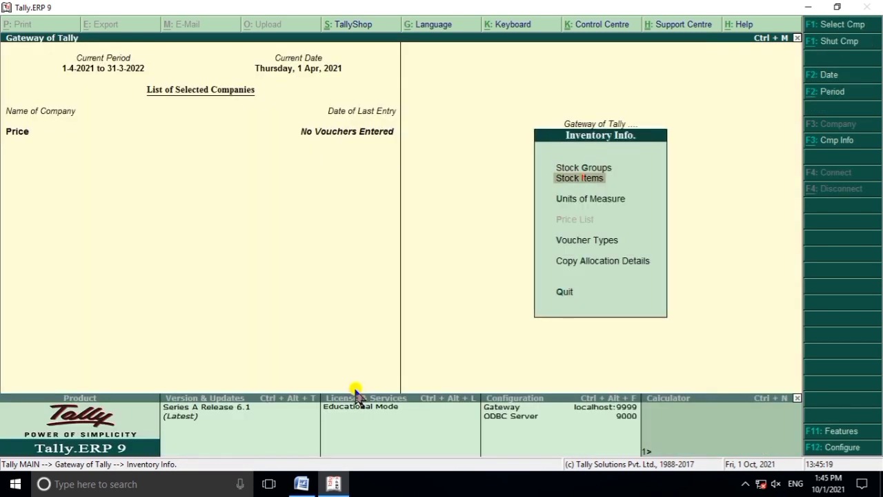
key("Return")
key("Down")
key("Return")
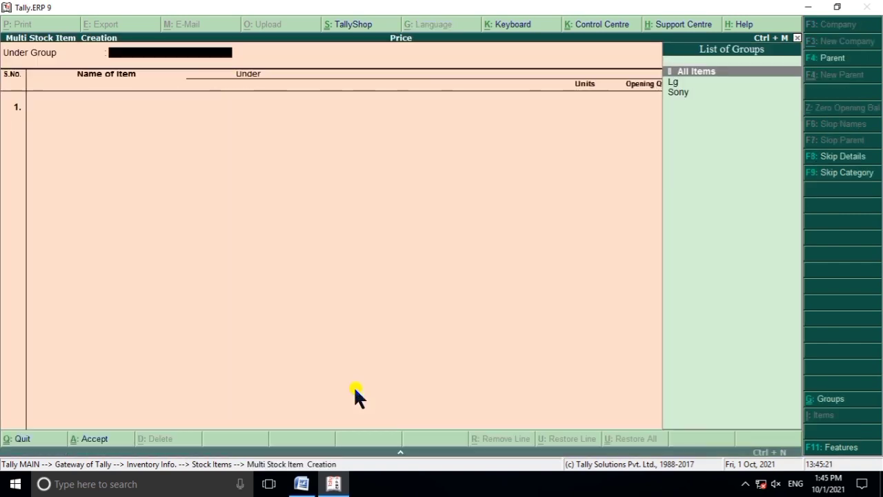
key("Return")
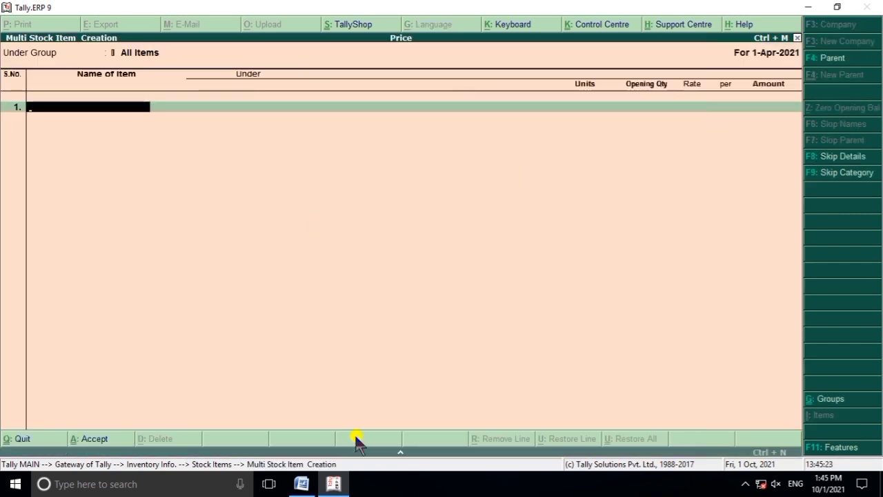
left_click(334, 483)
scroll(196, 207, "up", 1)
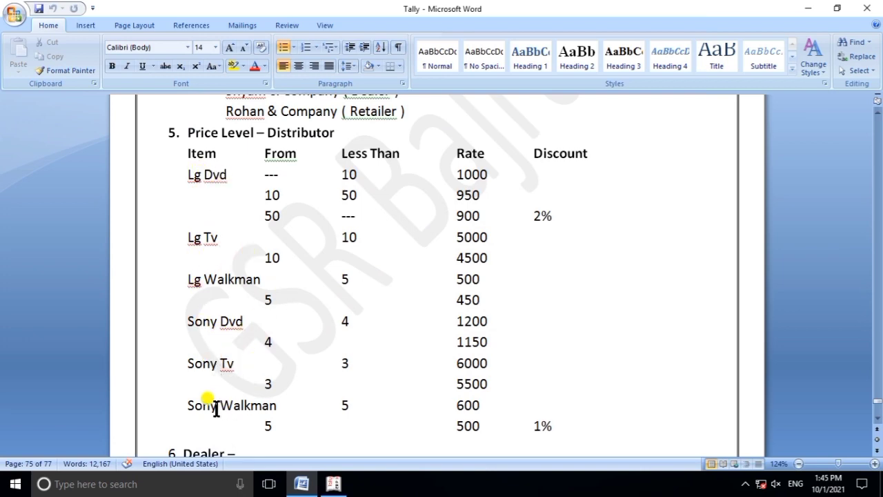
left_click(334, 483)
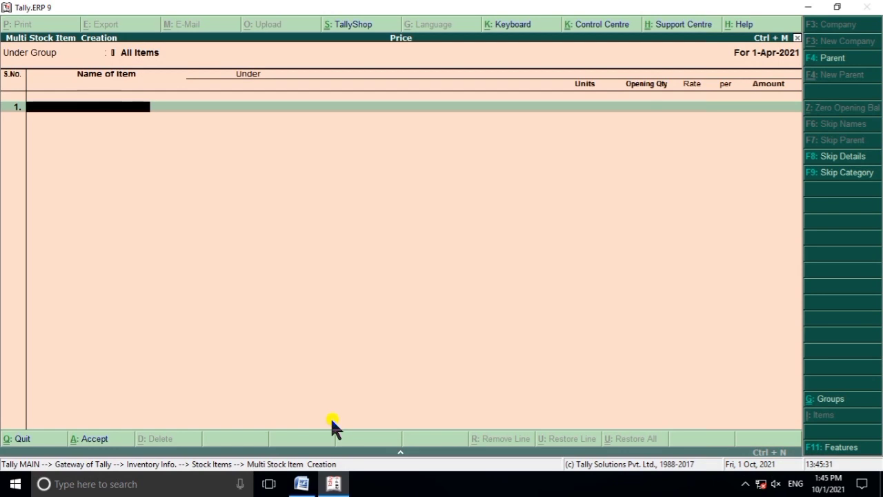
Add stock item Lg Dvd under group Lg with unit pcs, leaving its opening quantity empty
type("Lg Dvd")
key("Return")
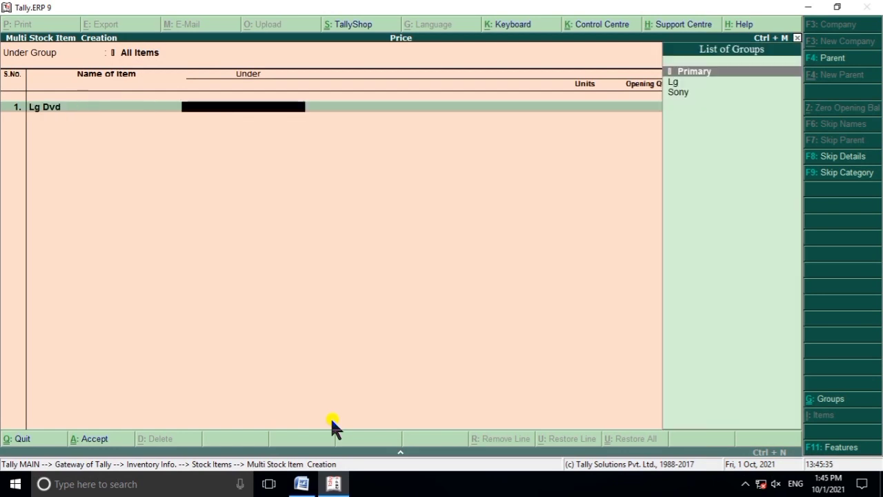
key("Down")
key("Return")
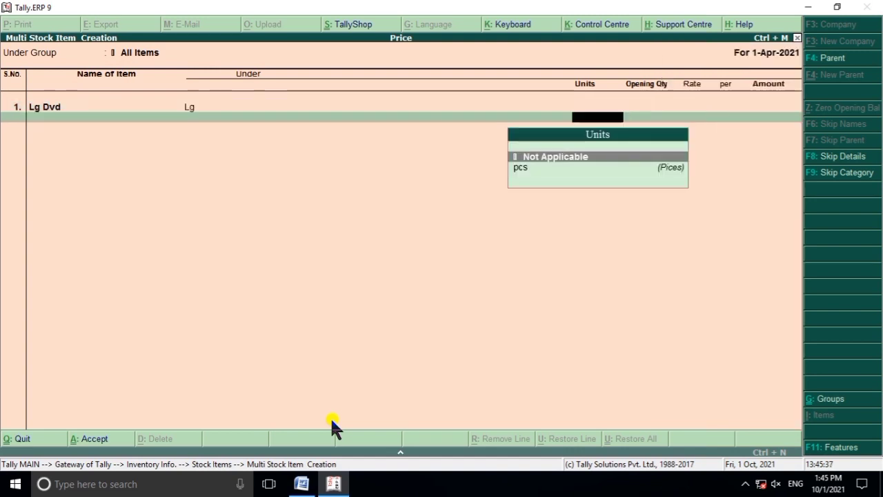
key("Down")
key("Return")
key("Return")
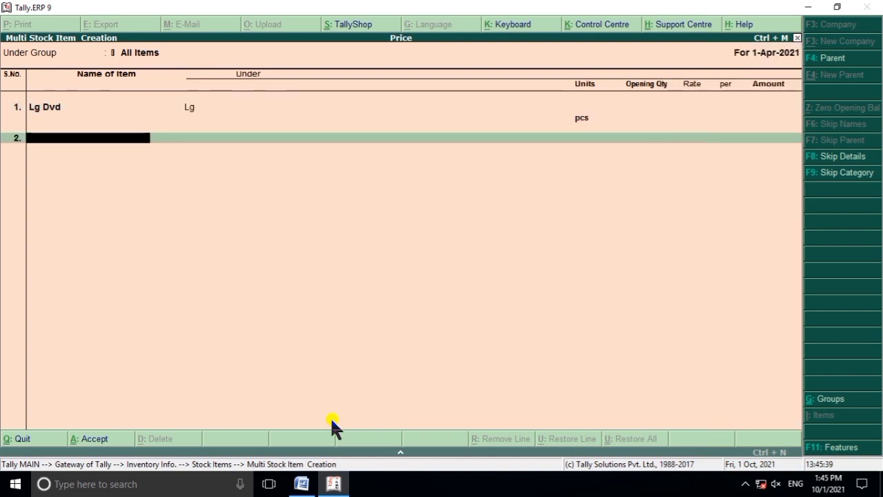
Add stock item Lg Tv under group Lg with unit pcs, leaving its opening quantity empty
key("BackSpace")
key("BackSpace")
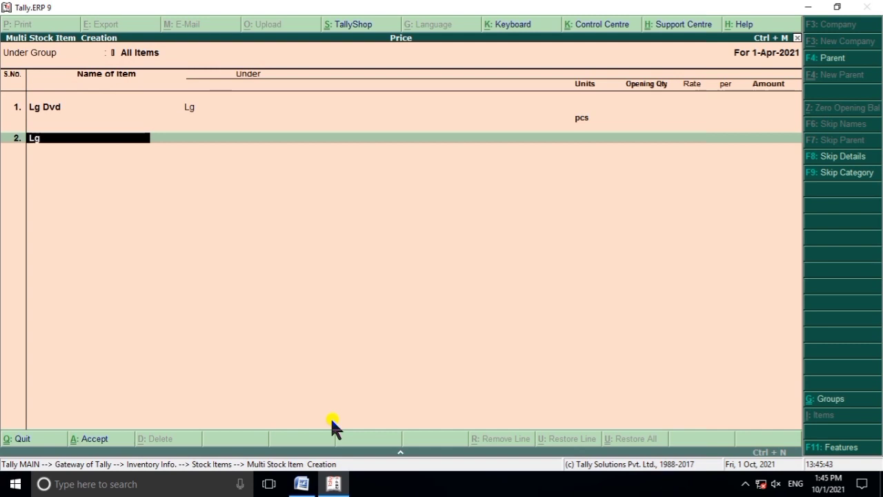
type("Lg tv")
key("Return")
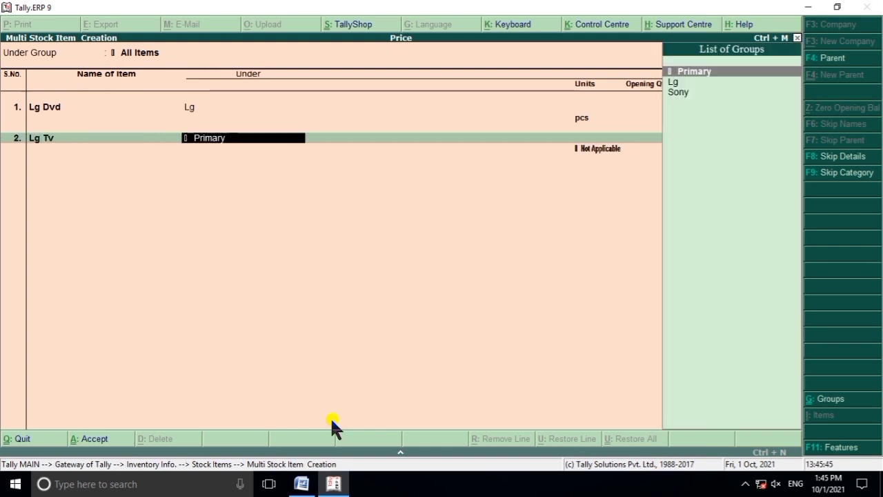
key("Down")
key("Return")
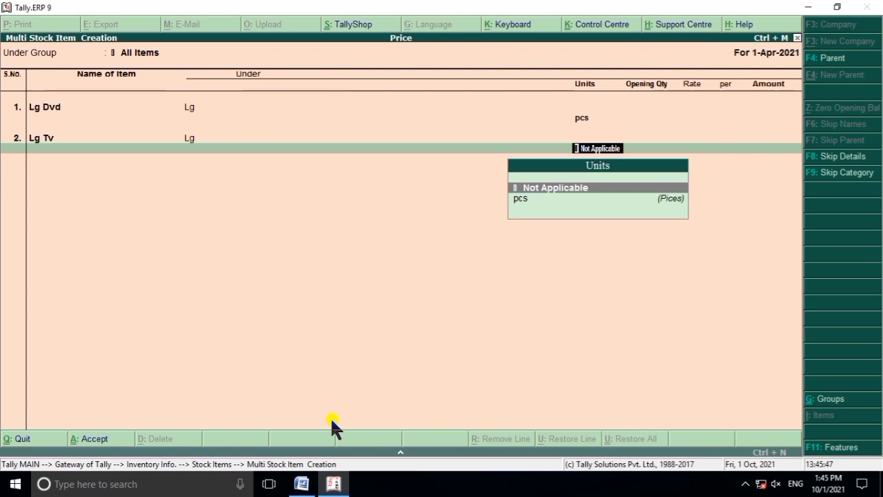
key("Return")
key("BackSpace")
key("Down")
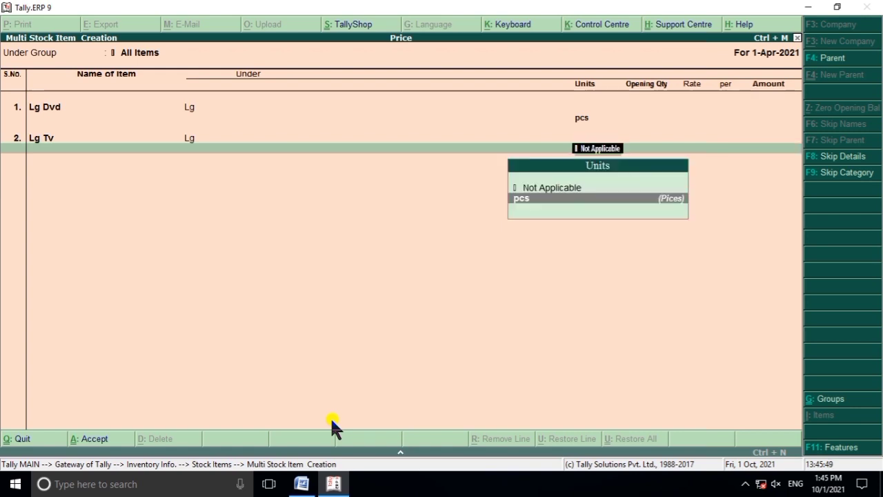
key("Return")
key("Return")
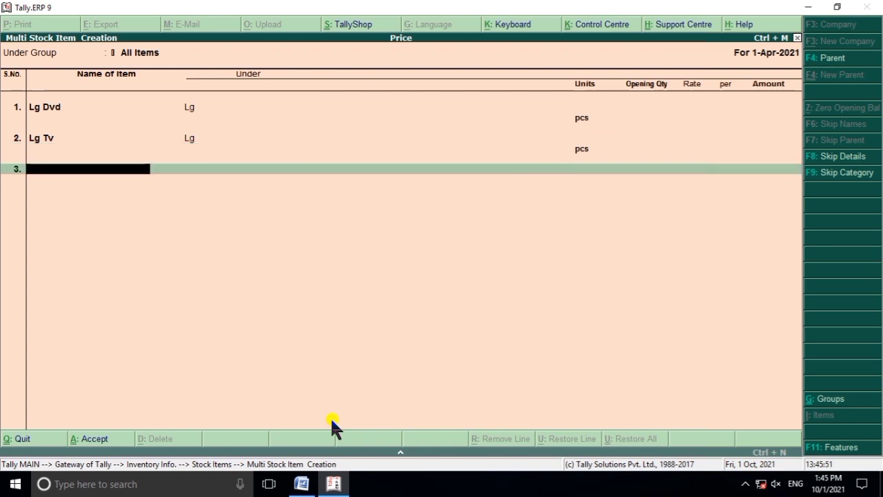
Add stock item Lg Walkman under group Lg with unit pcs
type("Lg")
type(" Wak")
type("kman")
key("Return")
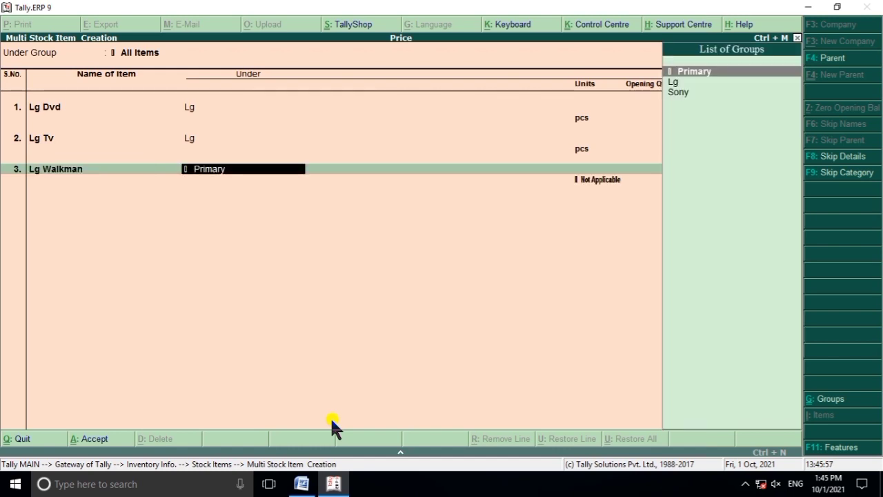
key("Down")
key("Return")
key("Down")
key("Return")
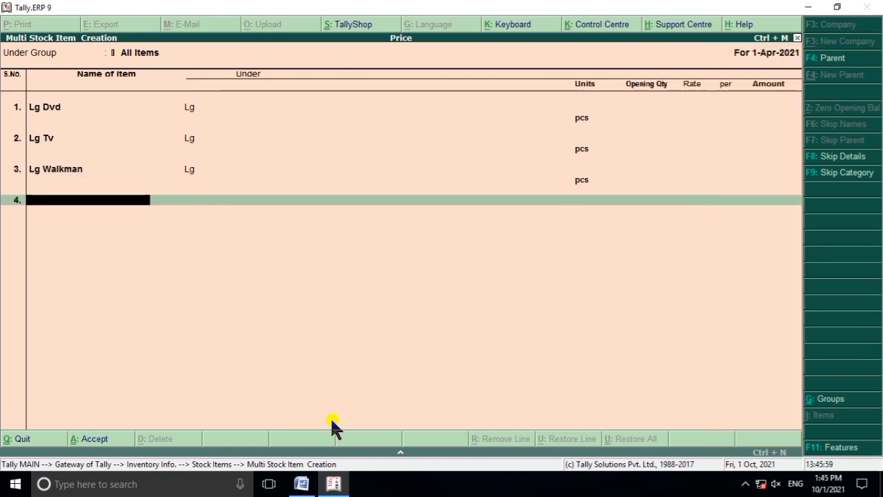
Add stock item Sony Tv under group Sony with unit pcs
type("Sony t")
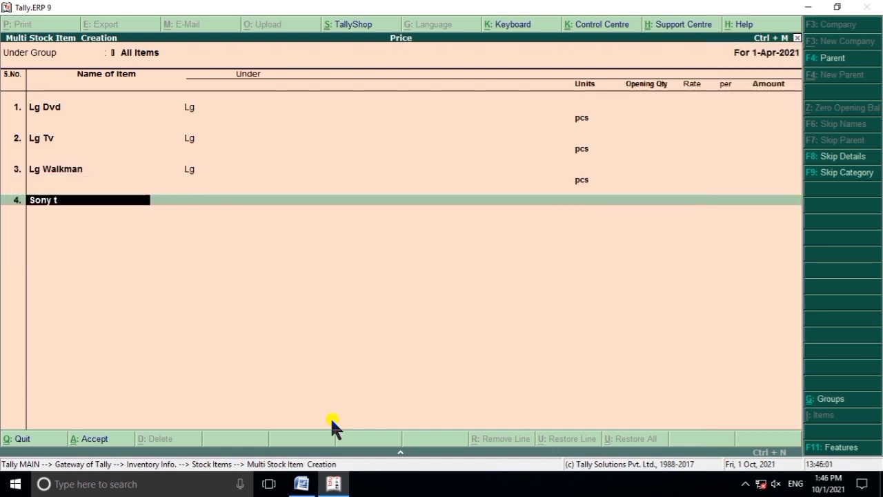
type("v")
key("Return")
key("Down")
key("Down")
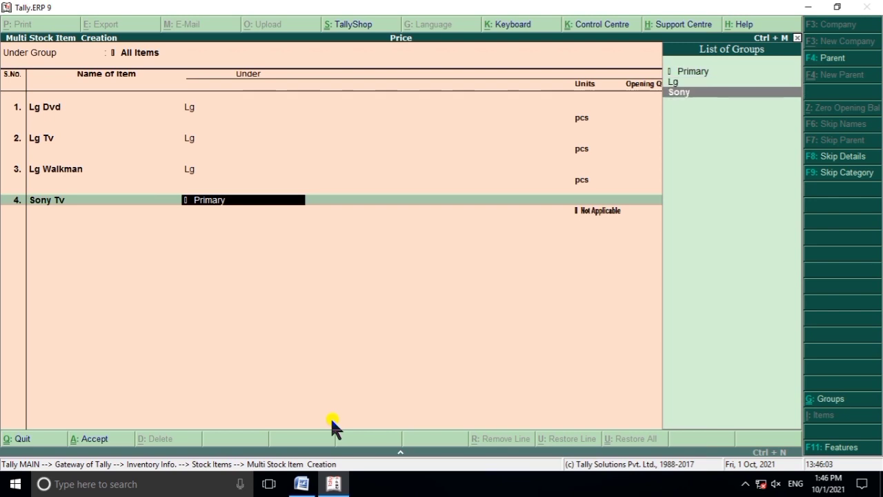
key("Return")
key("Down")
key("Return")
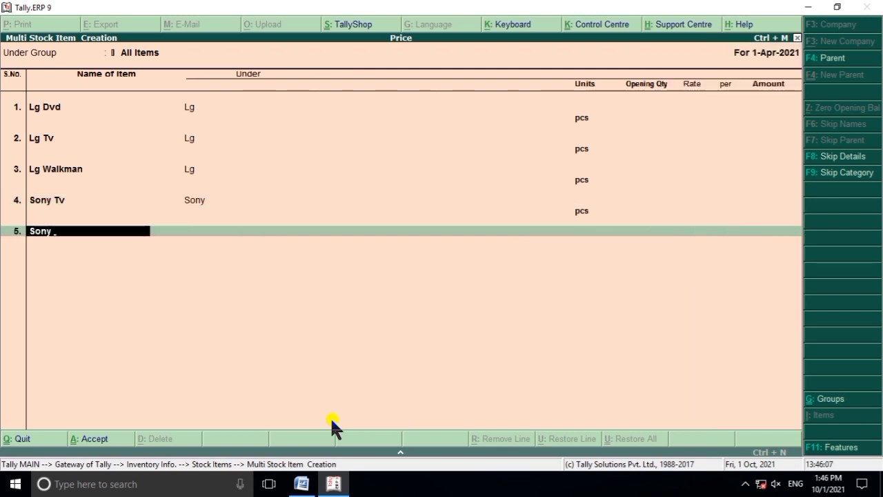
Add stock item Sony Dvd under group Sony with unit pcs
type("Sony Dvd")
key("Return")
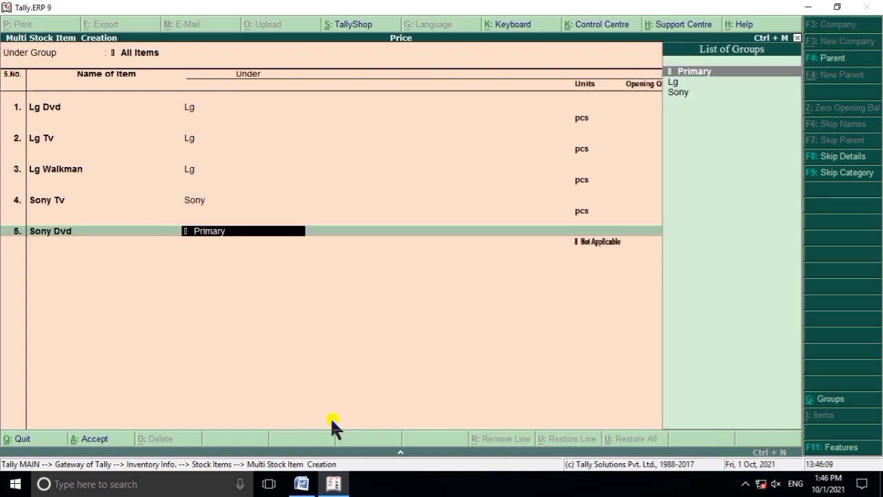
key("Down")
key("Down")
key("Return")
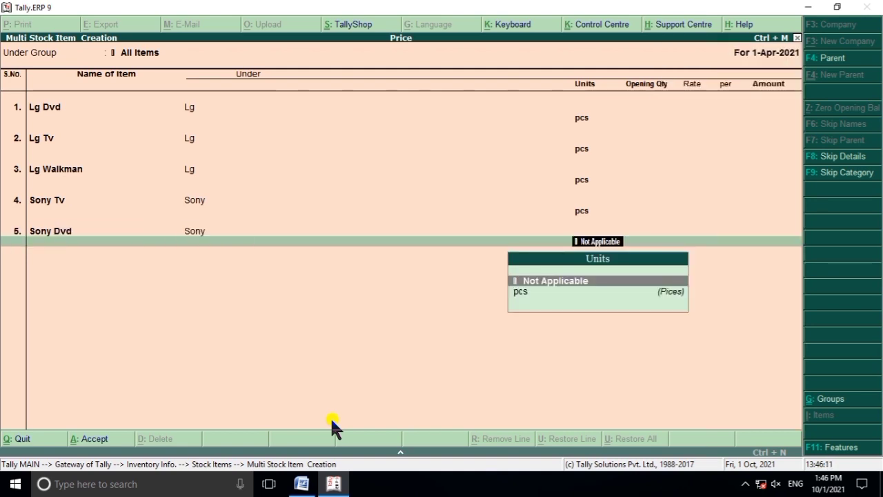
key("Down")
key("Return")
Add stock item Sony Walkman under group Sony with unit pcs, leaving its opening quantity empty
type("So")
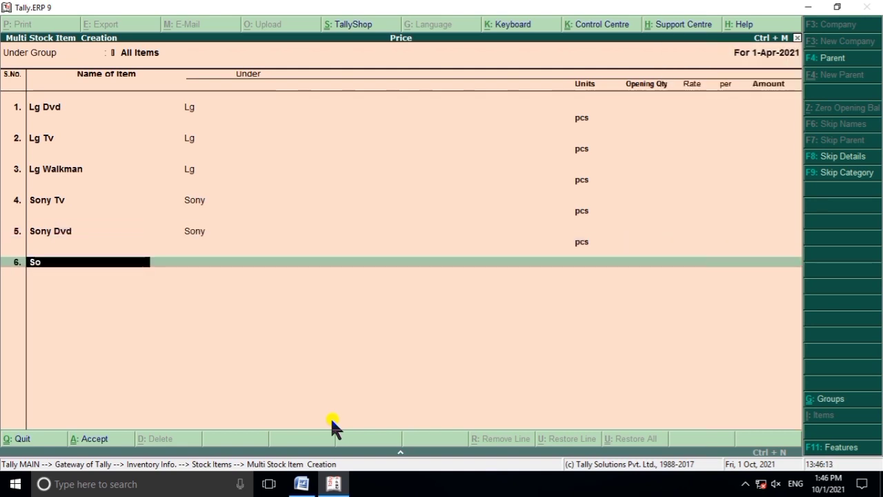
type("ny wa")
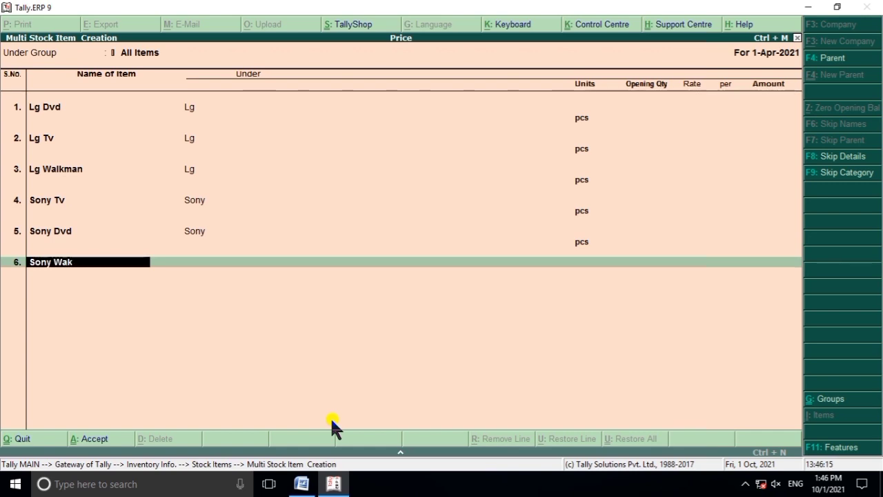
type("lkman")
key("Return")
key("Down")
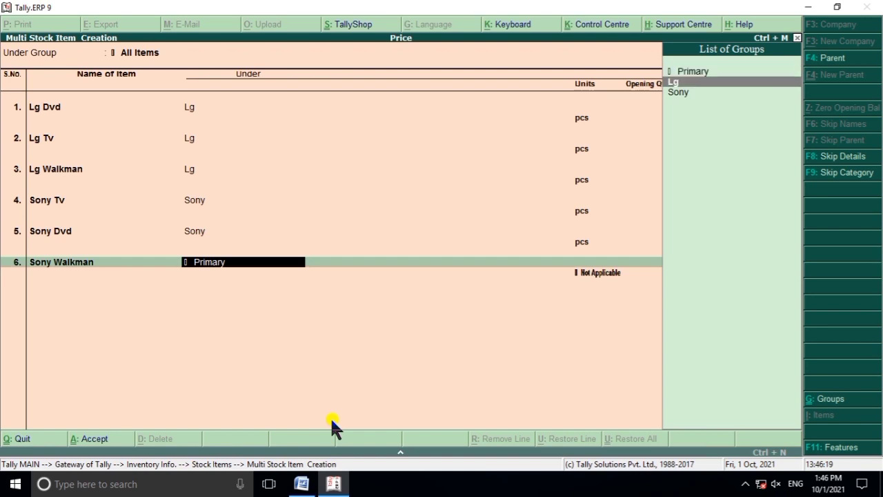
key("Down")
key("Return")
key("Down")
key("Return")
key("Return")
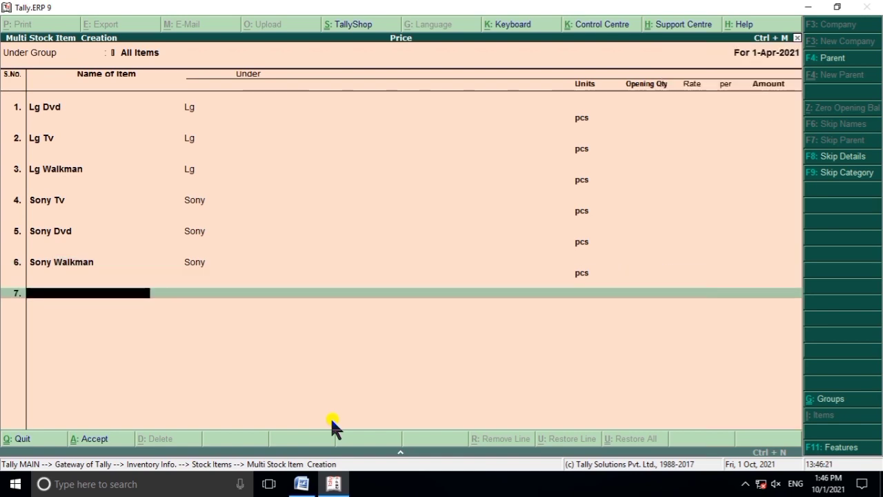
Save the list of new stock items and return to the Gateway of Tally
key("Return")
key("Return")
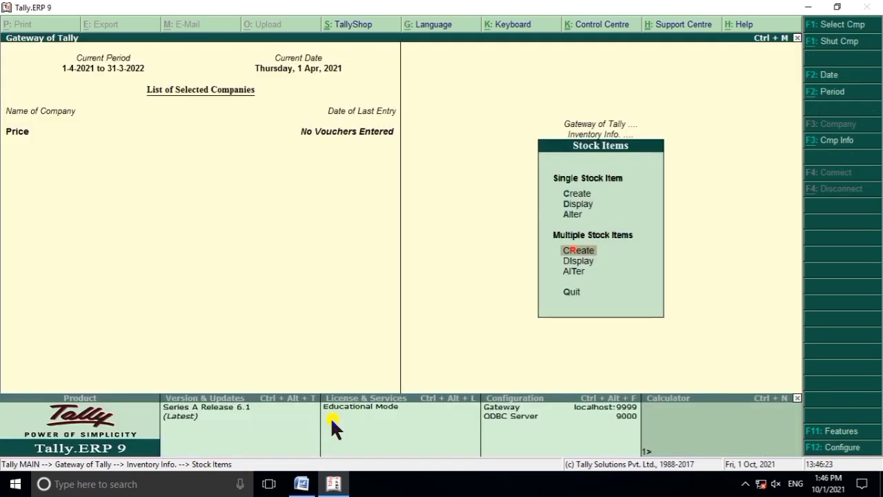
key("Escape")
key("Escape")
key("Escape")
key("Escape")
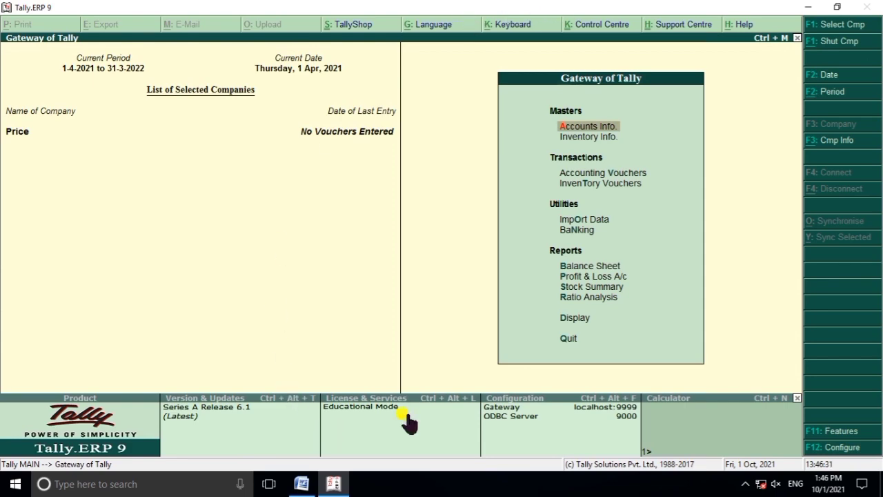
Review the Word exercise from the opening balances, price levels, suppliers and customers down to the Distributor price list
left_click(302, 484)
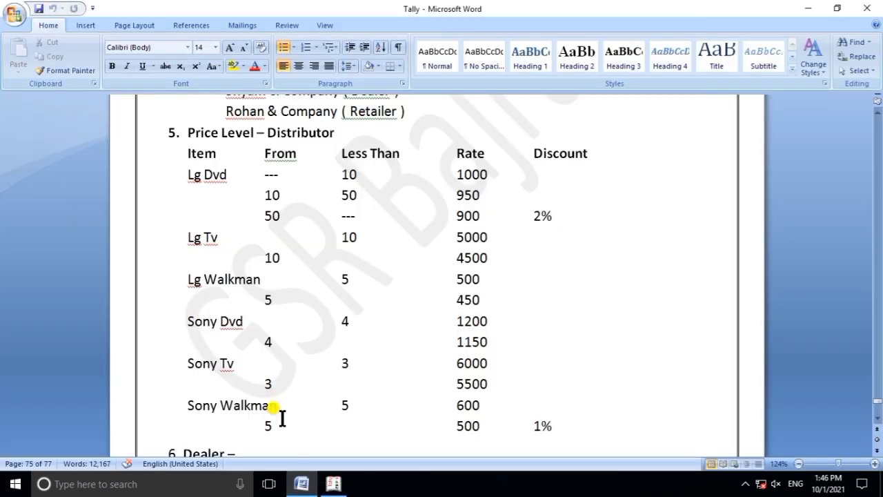
scroll(282, 414, "up", 6)
scroll(282, 414, "up", 1)
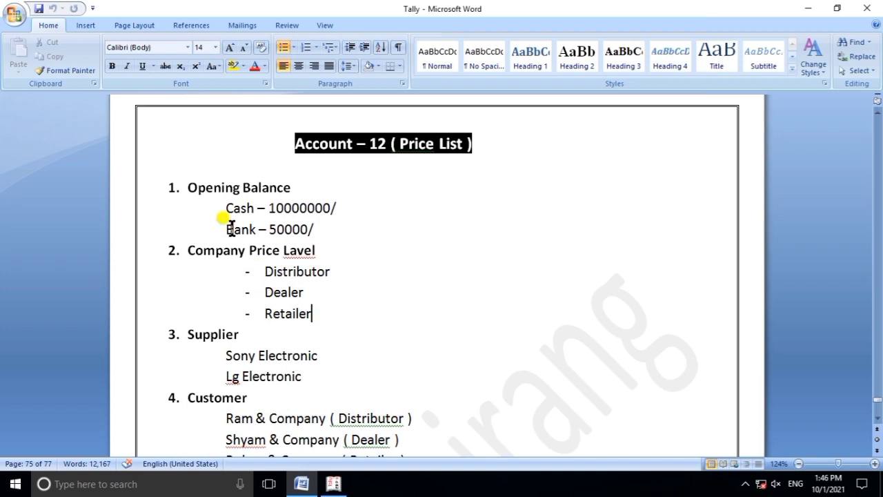
scroll(279, 231, "down", 1)
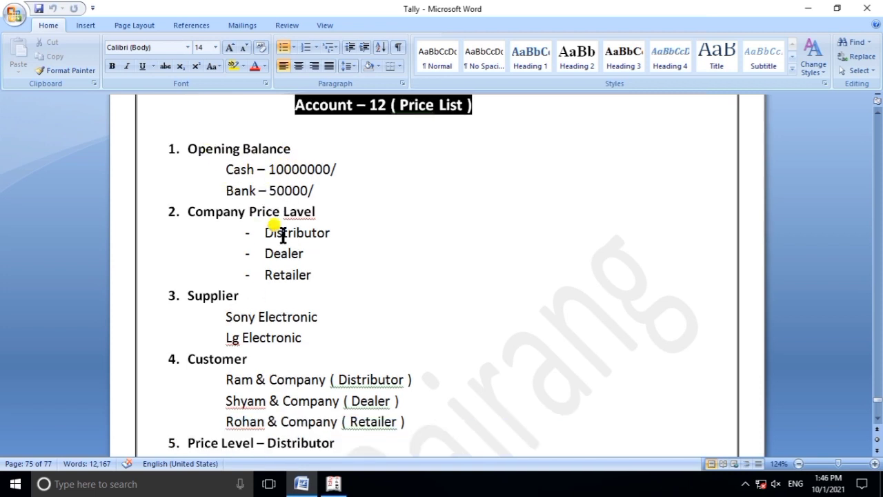
scroll(287, 253, "down", 2)
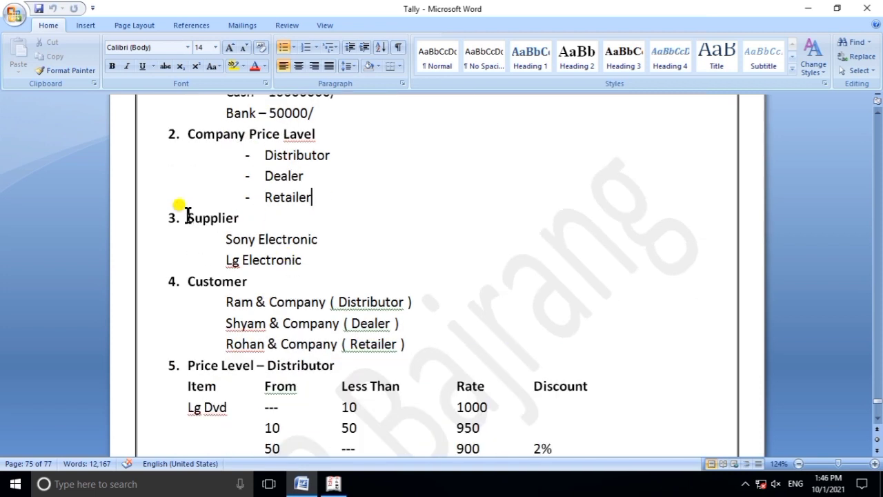
scroll(276, 252, "down", 1)
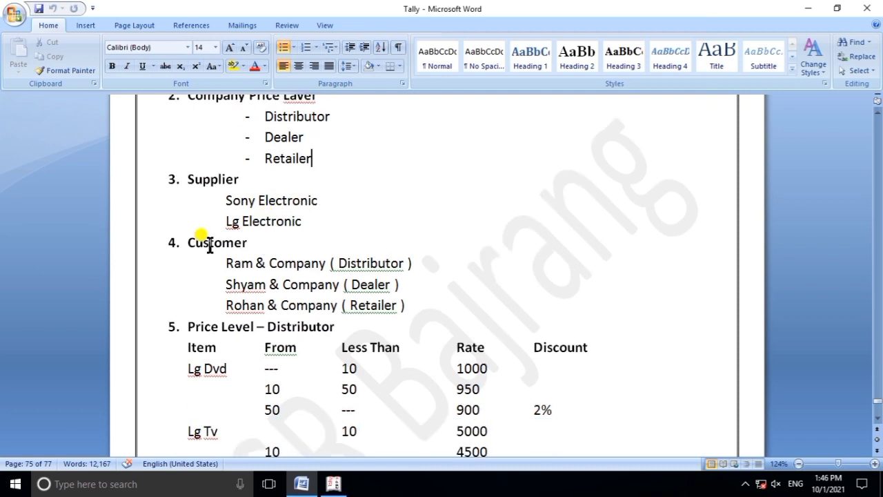
scroll(309, 293, "down", 3)
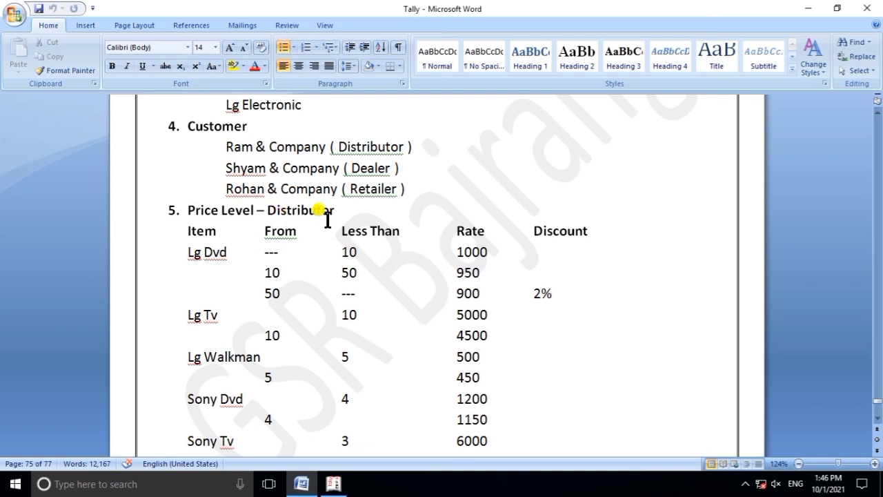
scroll(327, 219, "down", 1)
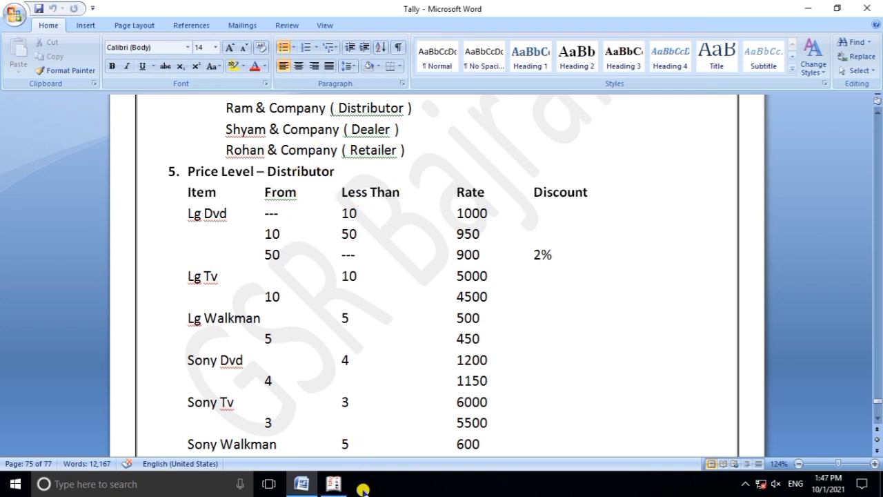
Switch back to Tally.ERP 9 and open the Price List setup in the inventory masters
left_click(333, 484)
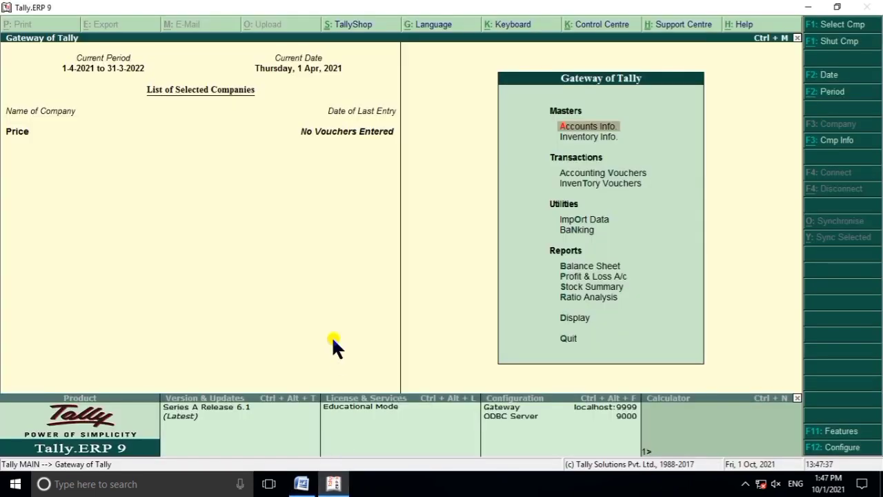
key("Down")
key("Up")
key("Down")
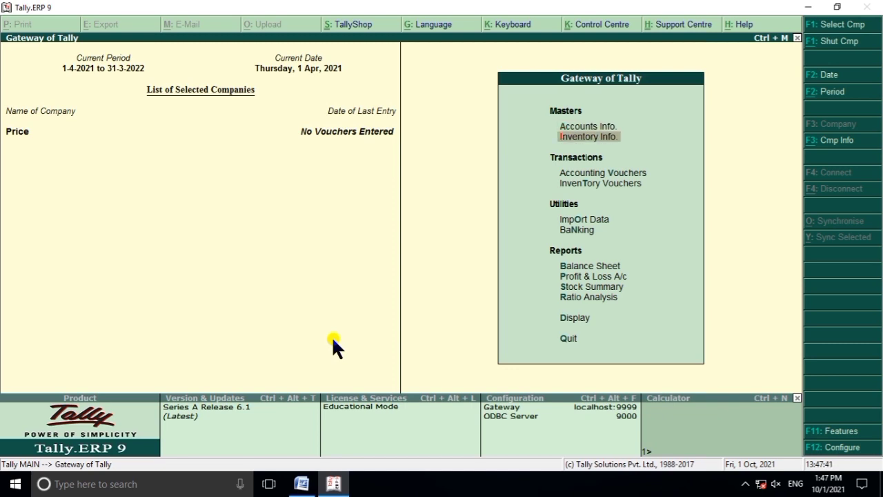
key("Return")
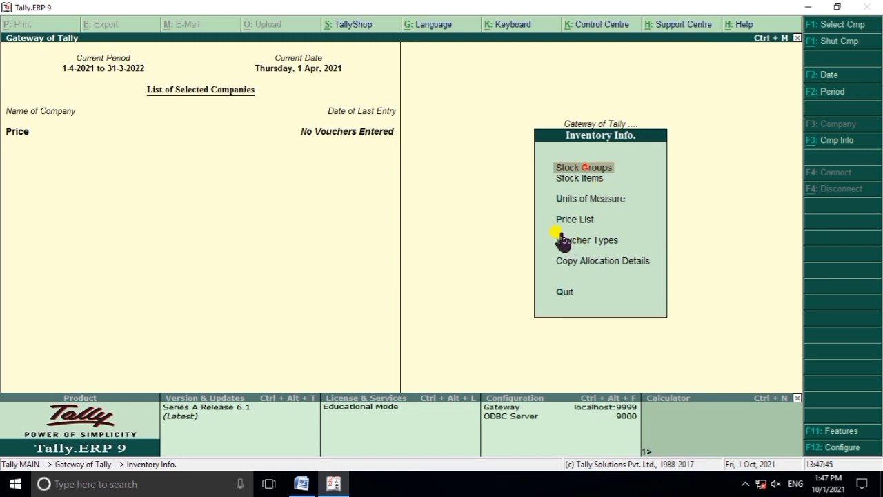
key("Down")
key("Down")
key("Down")
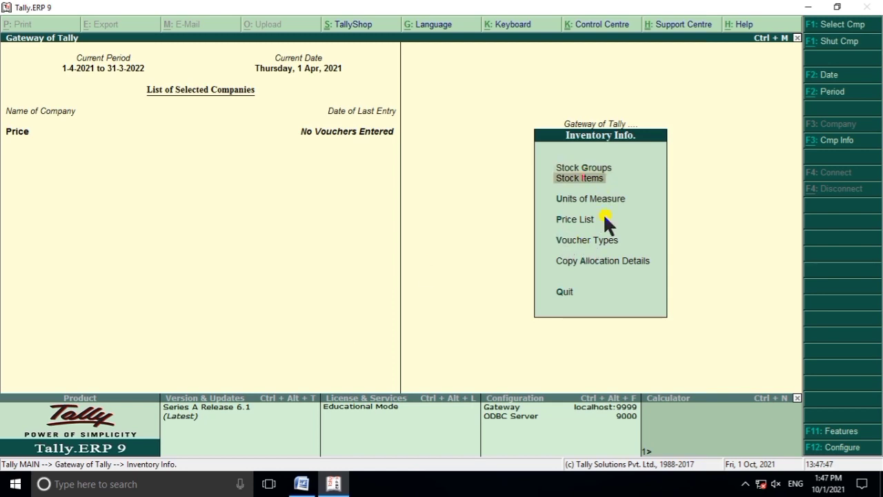
key("Return")
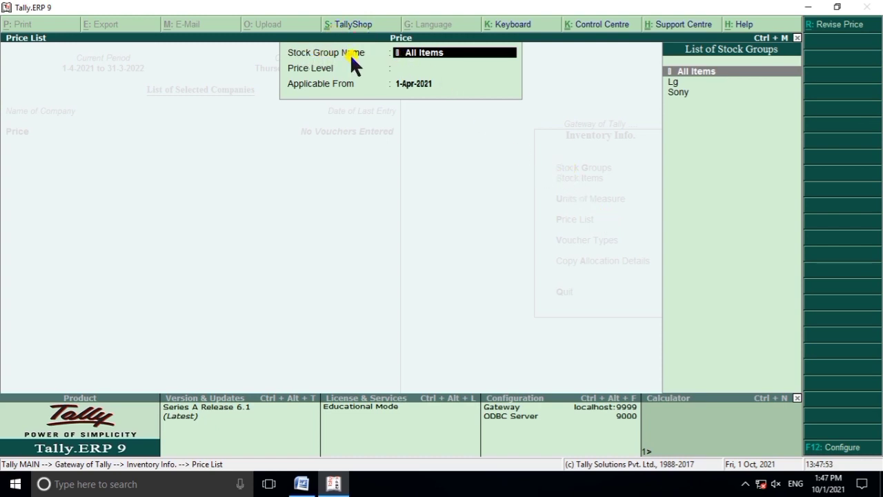
Start a price list for All Items at price level Distibutor, applicable from 1-Apr-2021, and check the Distributor rates in the Word exercise
key("Return")
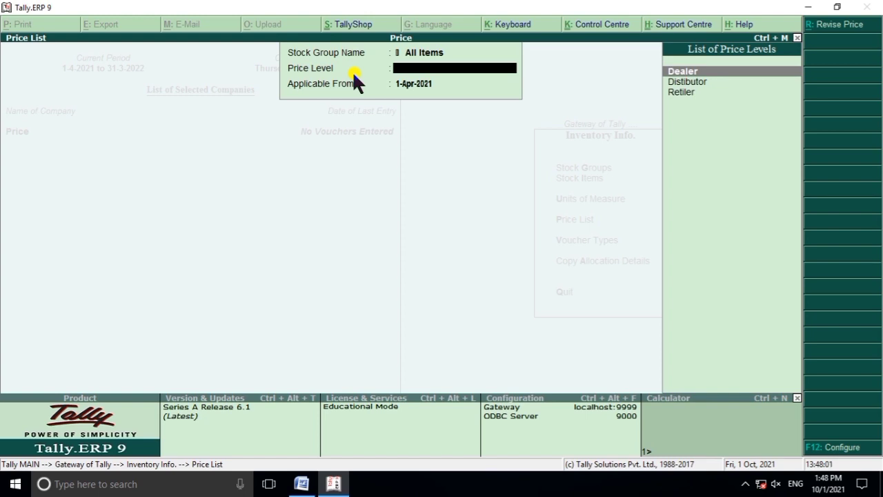
key("Down")
key("Return")
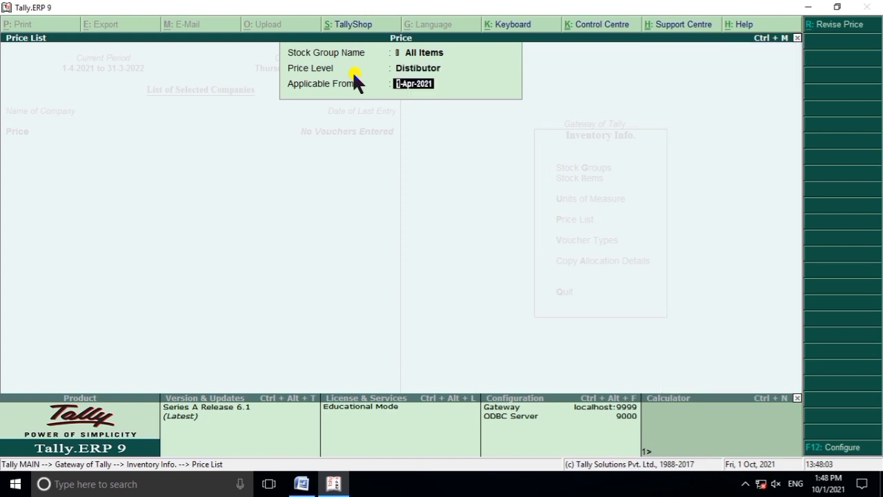
key("Return")
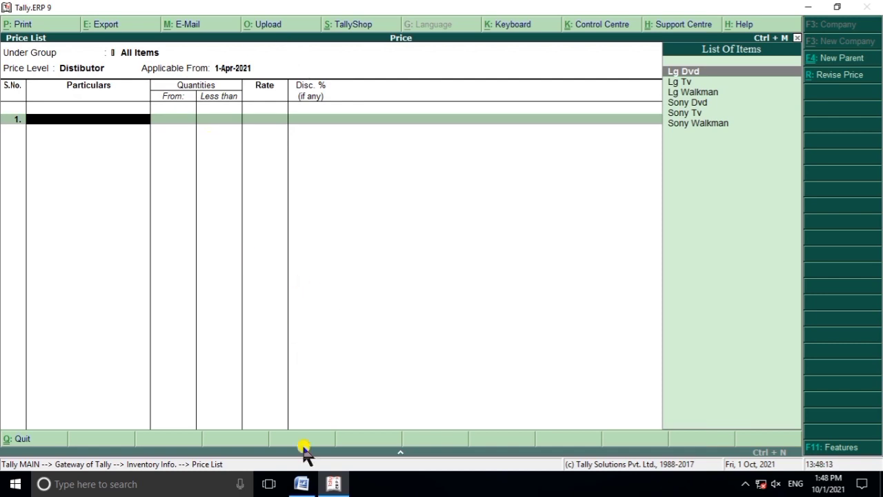
left_click(301, 483)
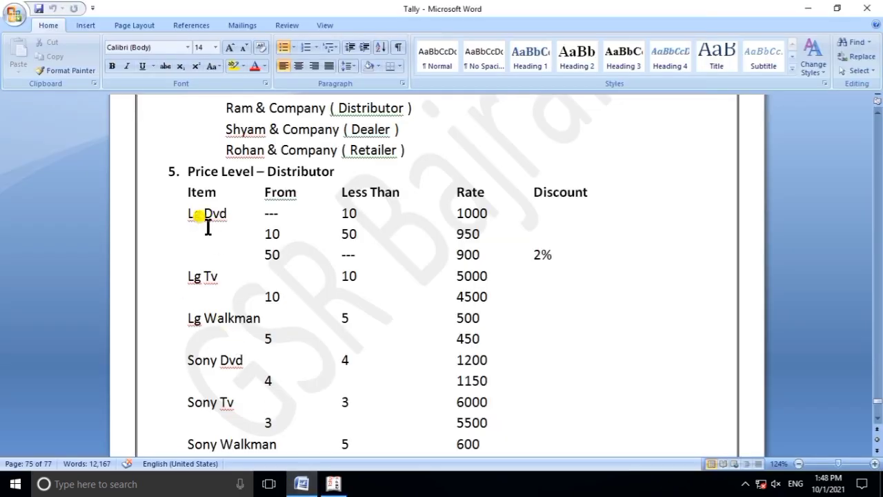
left_click(337, 483)
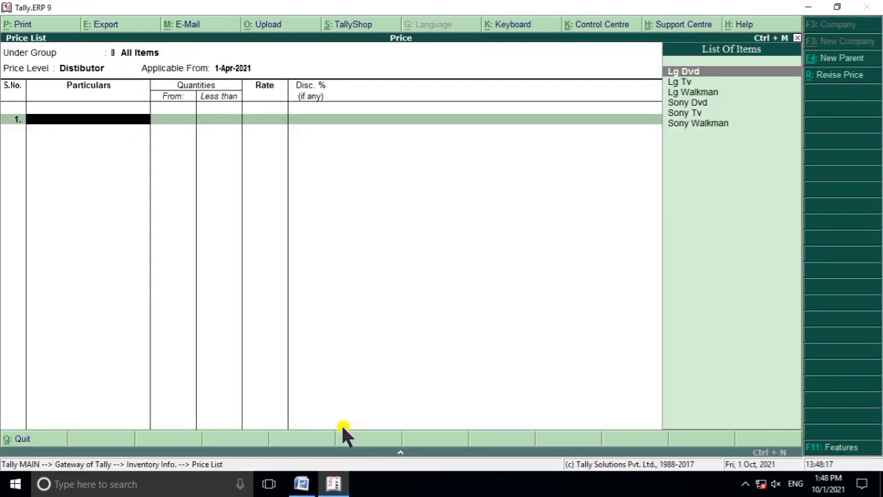
Add Lg Dvd to the price list with a rate of 1000 for less than 10 pcs, following the Word exercise
key("Return")
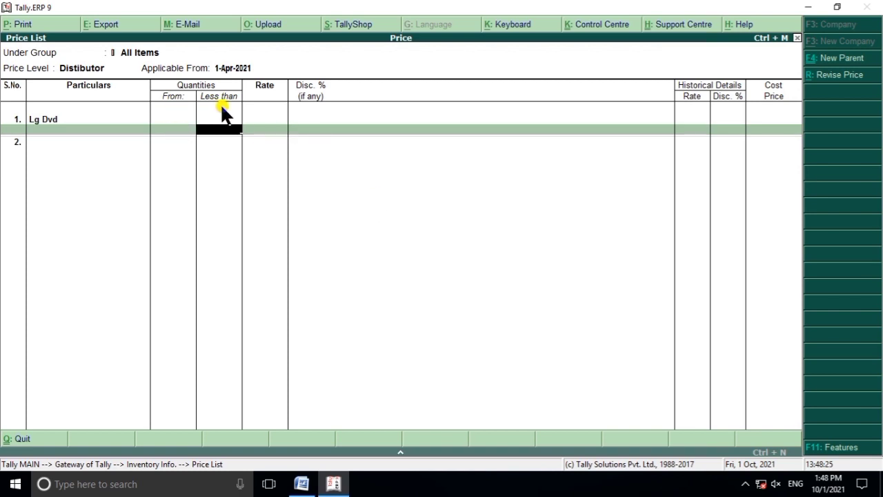
left_click(302, 483)
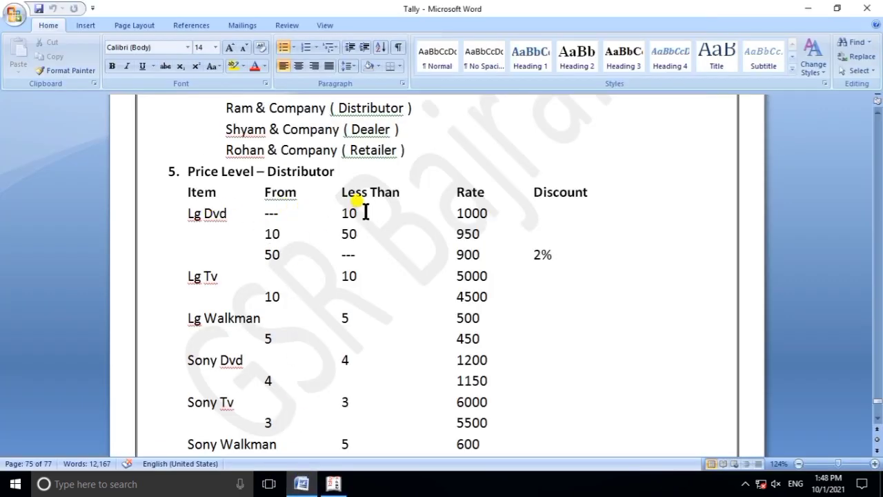
left_click(333, 484)
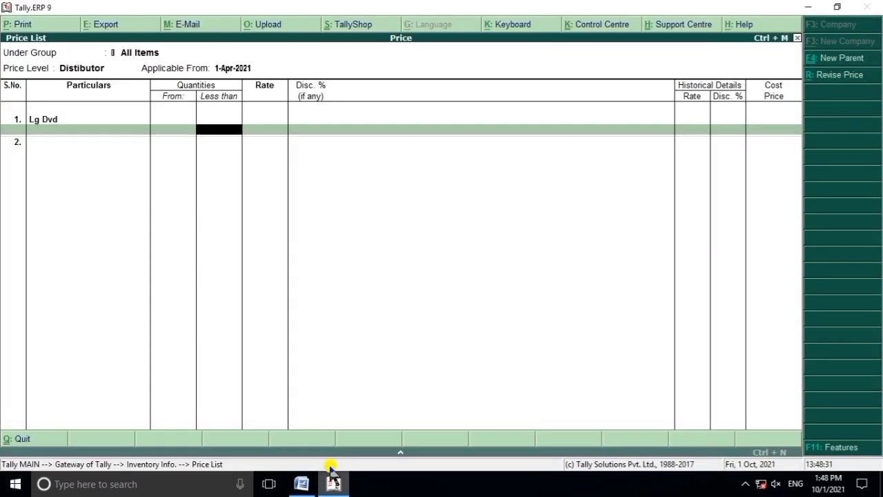
type("10")
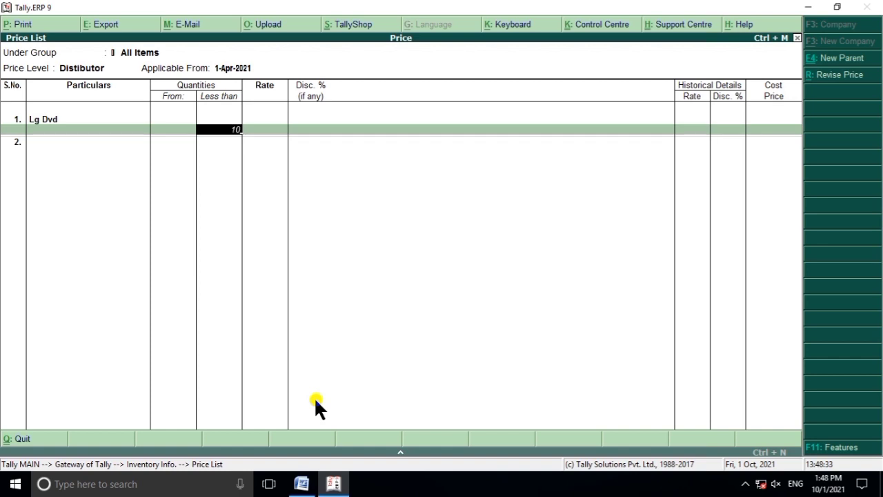
key("Return")
left_click(302, 484)
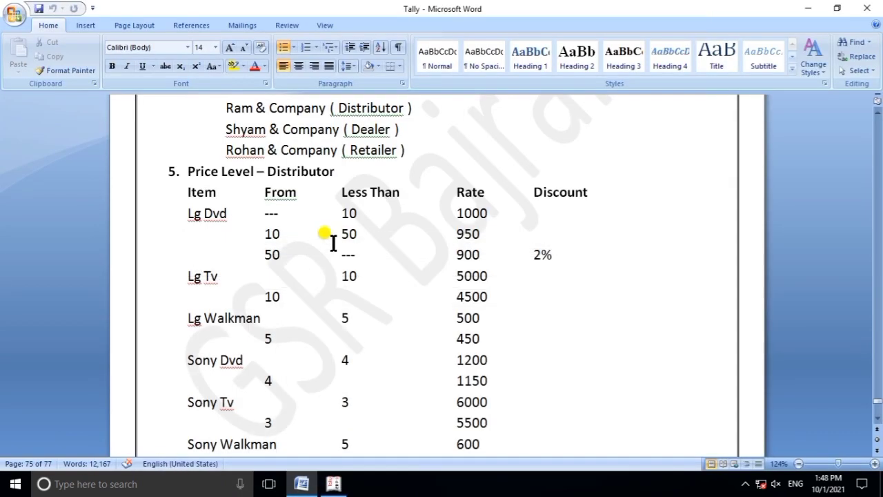
left_click(334, 483)
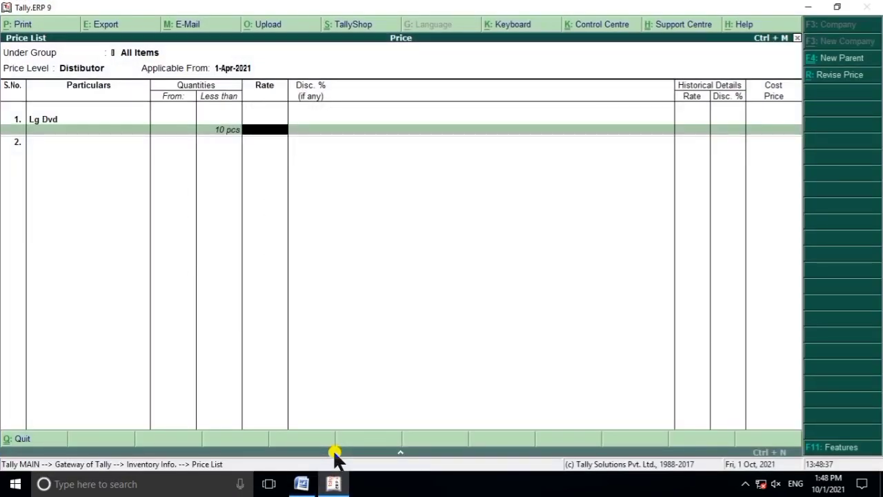
type("1000")
key("Return")
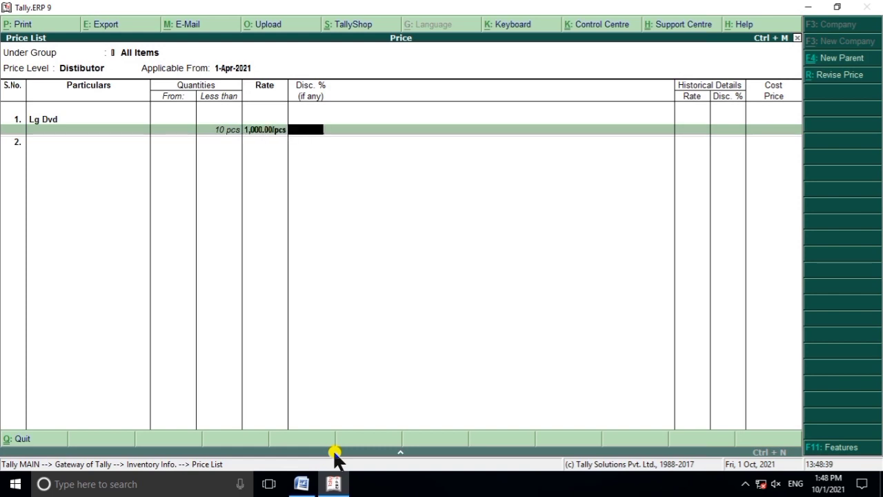
key("Return")
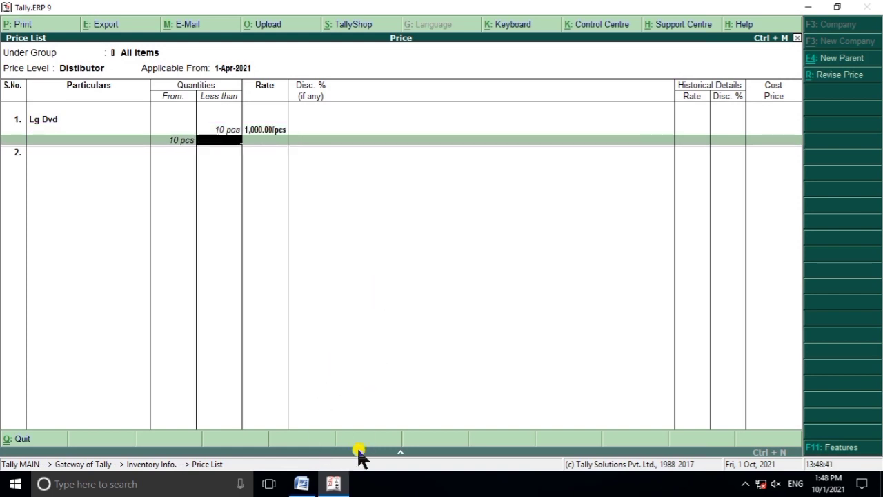
Enter Lg Dvd's second slab from 10 to less than 50 pcs at a rate of 950, checking the Word exercise
left_click(304, 483)
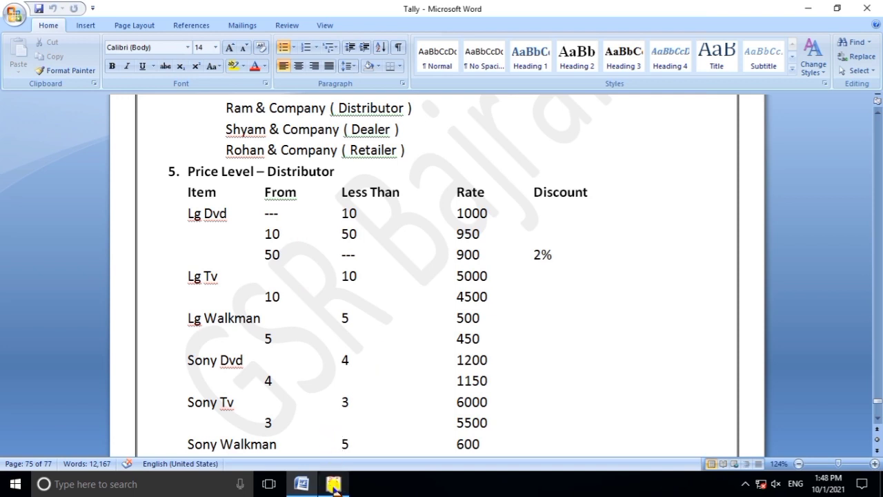
left_click(333, 484)
right_click(334, 484)
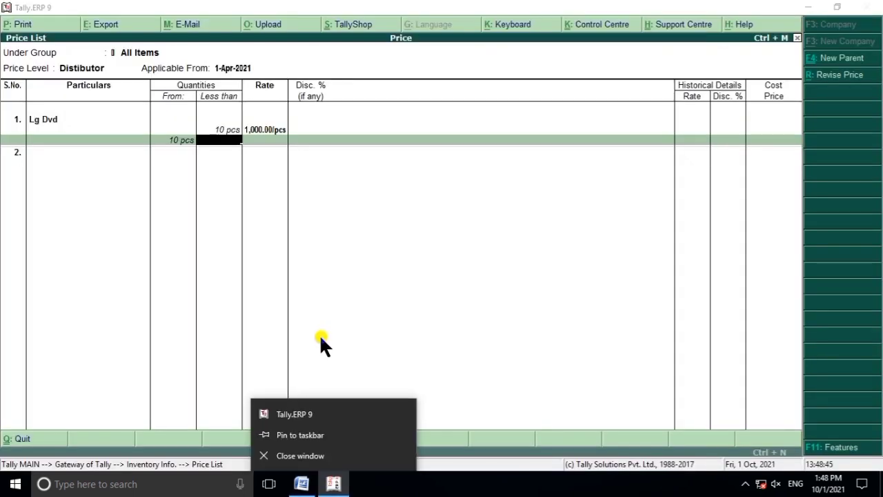
left_click(249, 167)
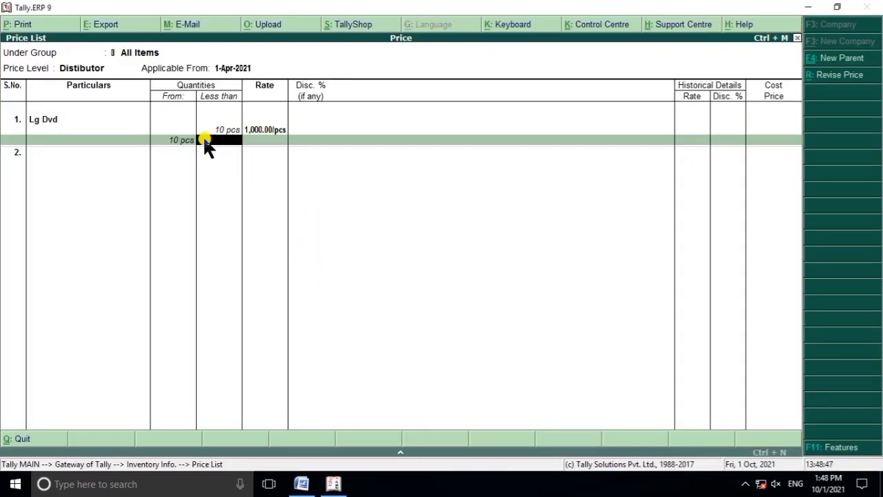
type("50")
key("Return")
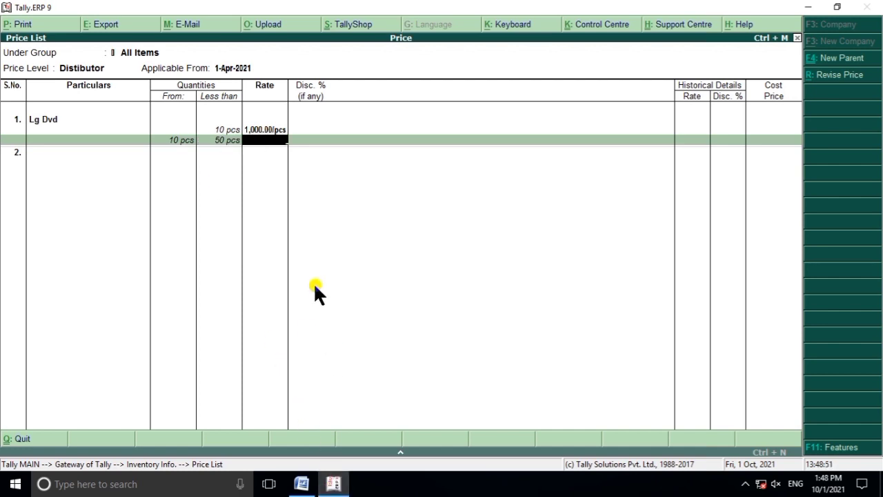
left_click(302, 484)
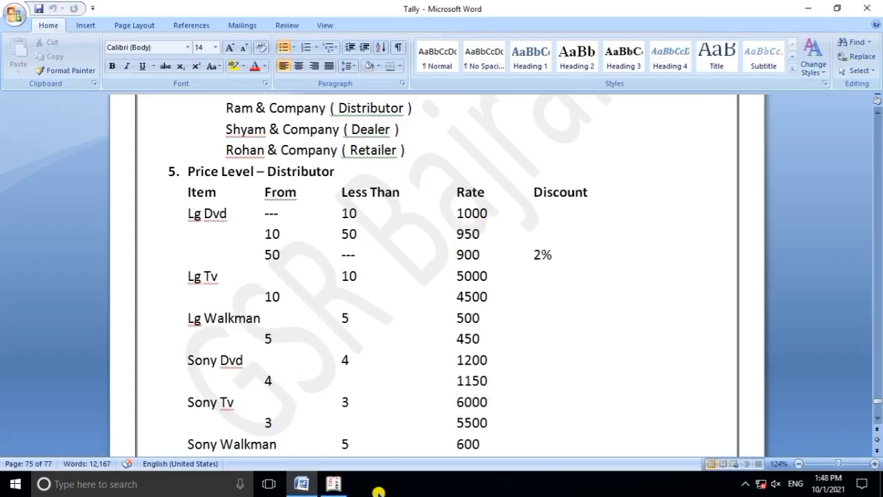
left_click(333, 483)
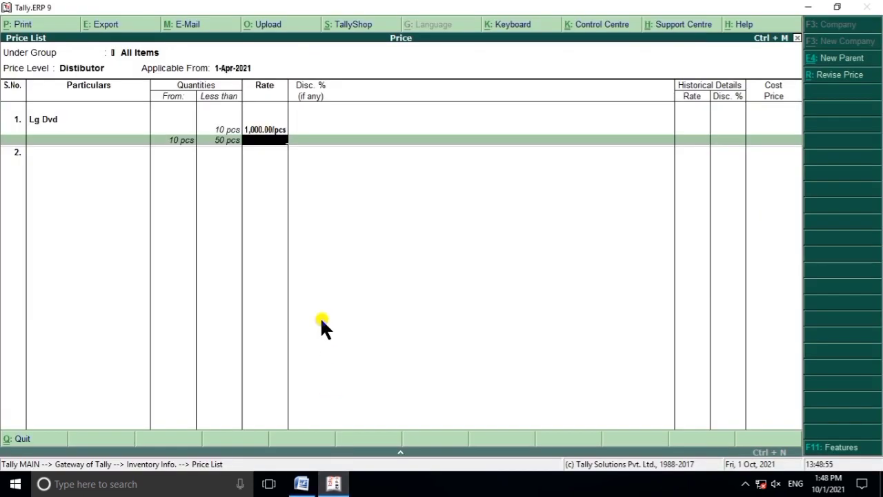
type("950")
key("Return")
key("Return")
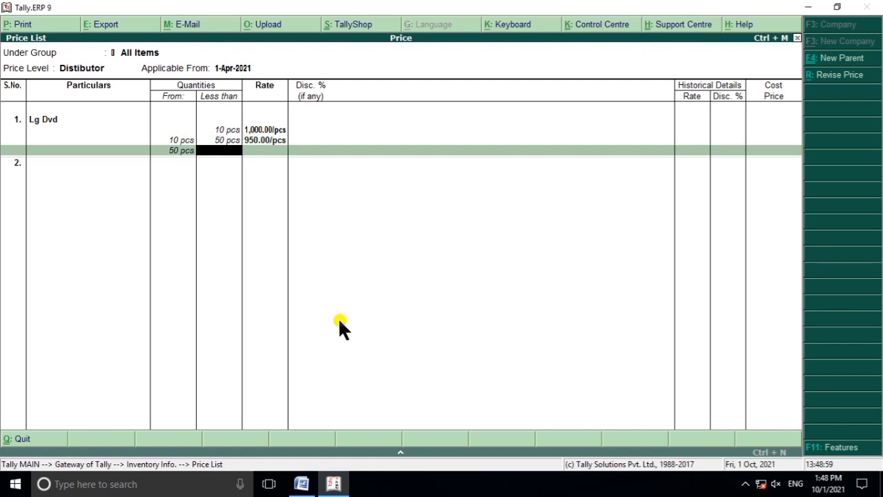
Enter Lg Dvd's final slab from 50 pcs with no upper limit, at a rate of 900 and a 2% discount
left_click(302, 483)
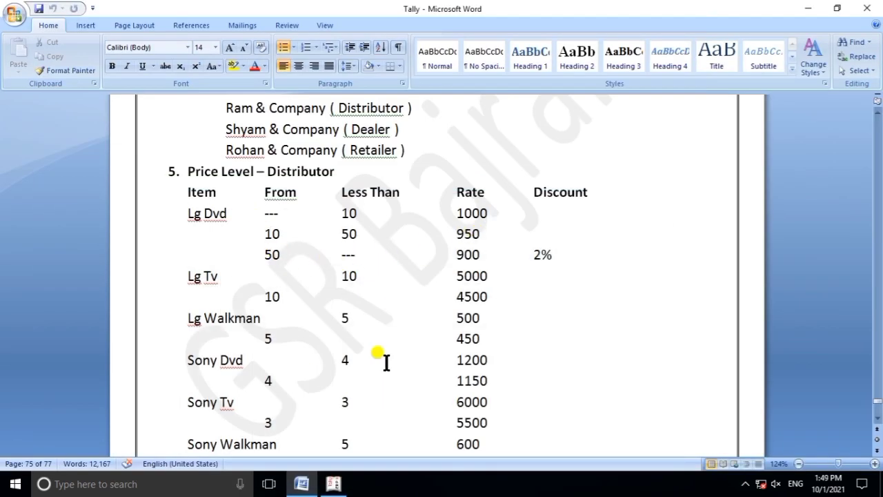
left_click(333, 483)
key("Return")
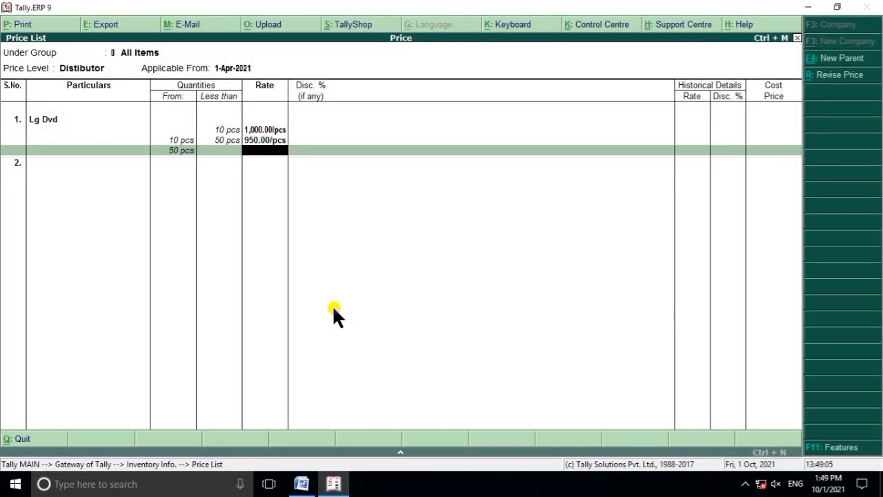
type("900")
key("Return")
left_click(333, 483)
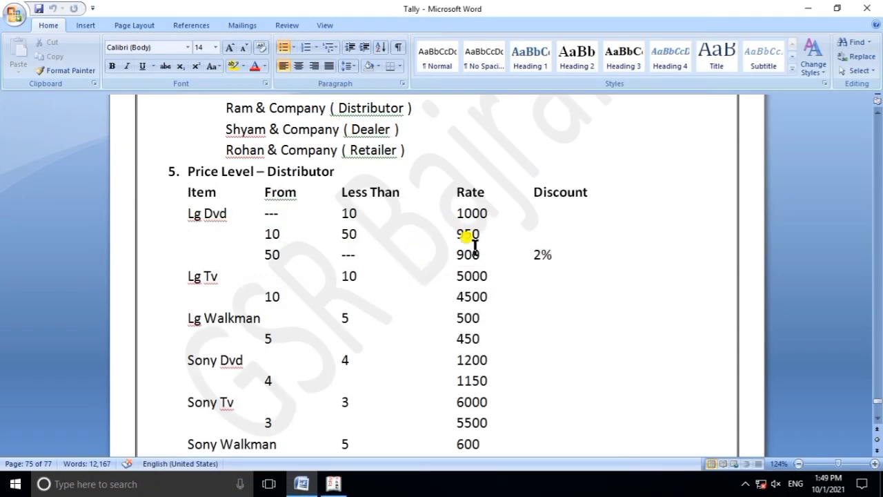
left_click(336, 485)
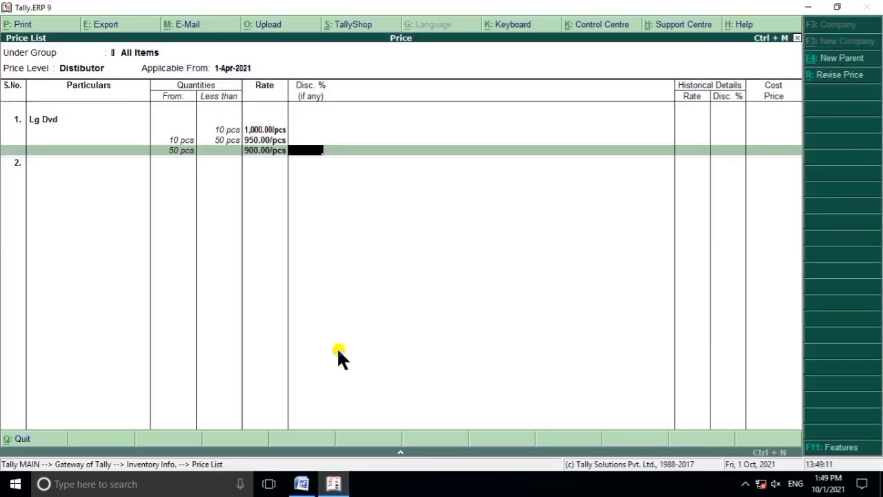
type("2")
key("Return")
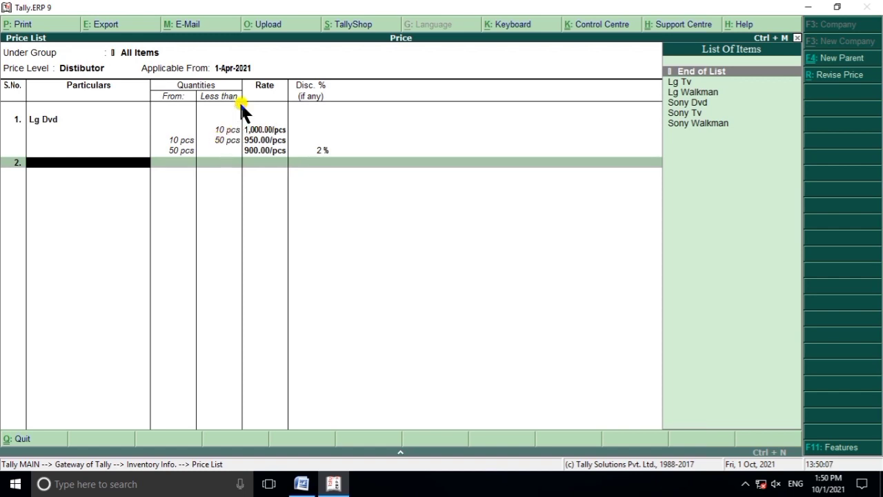
Add Lg Tv to the price list with a rate of 5000 for less than 10 pcs, following the Word exercise
left_click(300, 483)
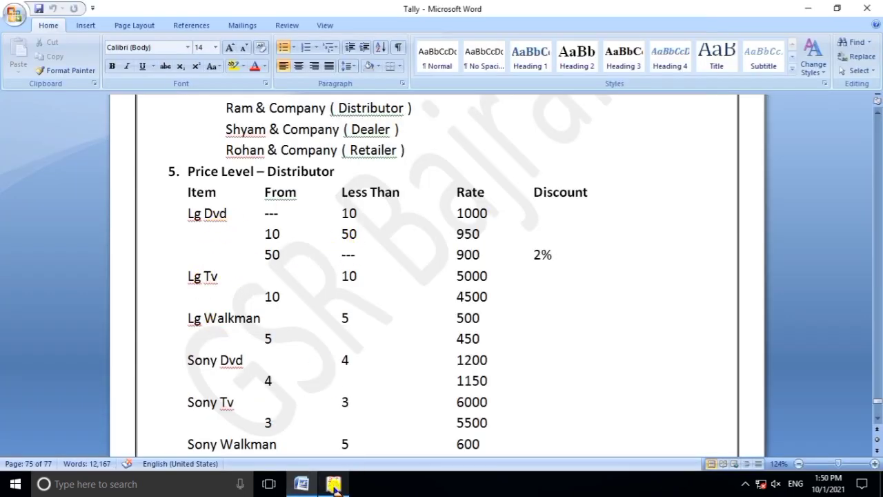
left_click(333, 483)
type("L")
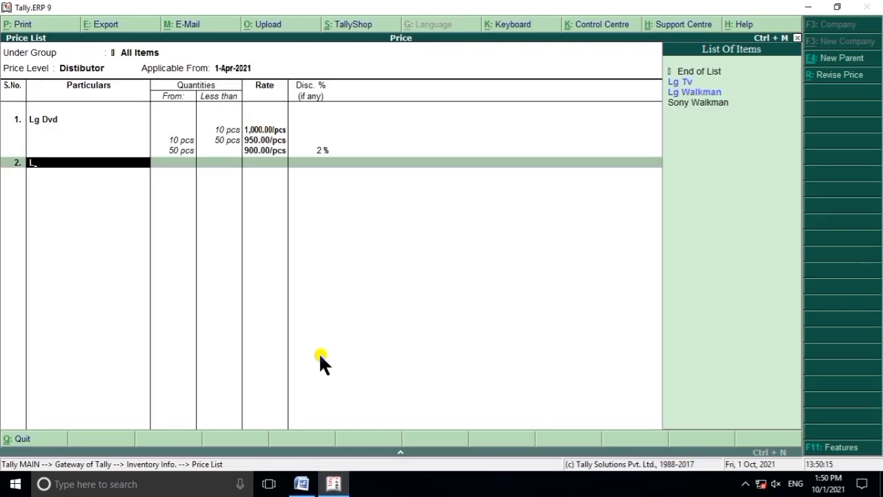
key("Return")
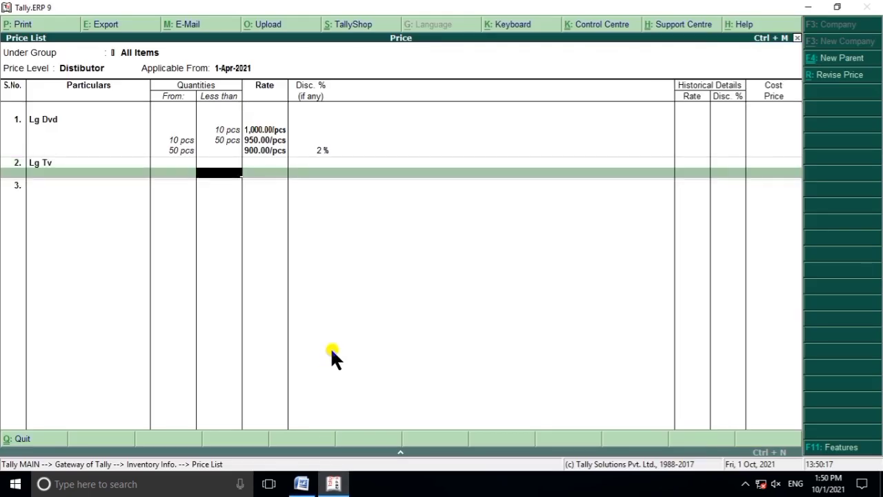
left_click(301, 483)
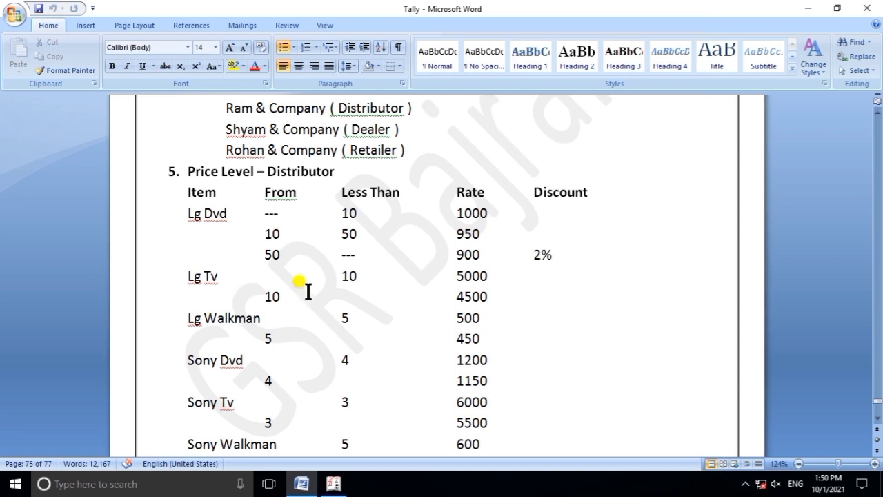
left_click(331, 484)
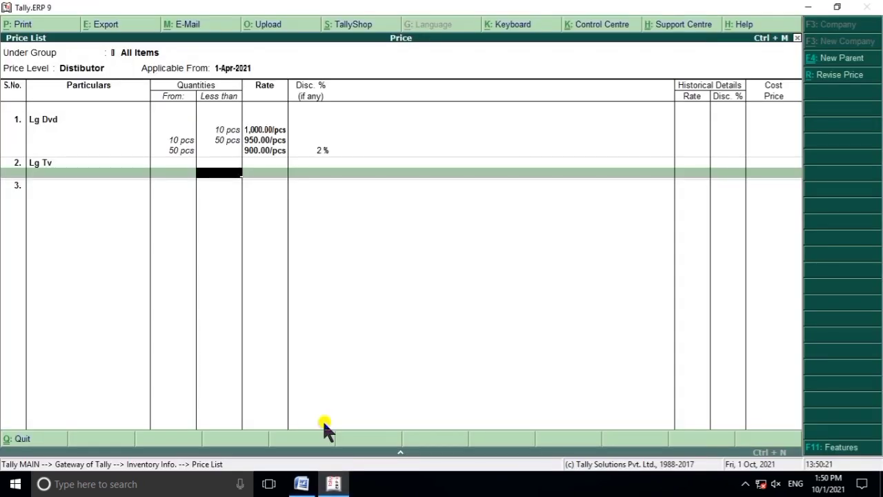
key("Return")
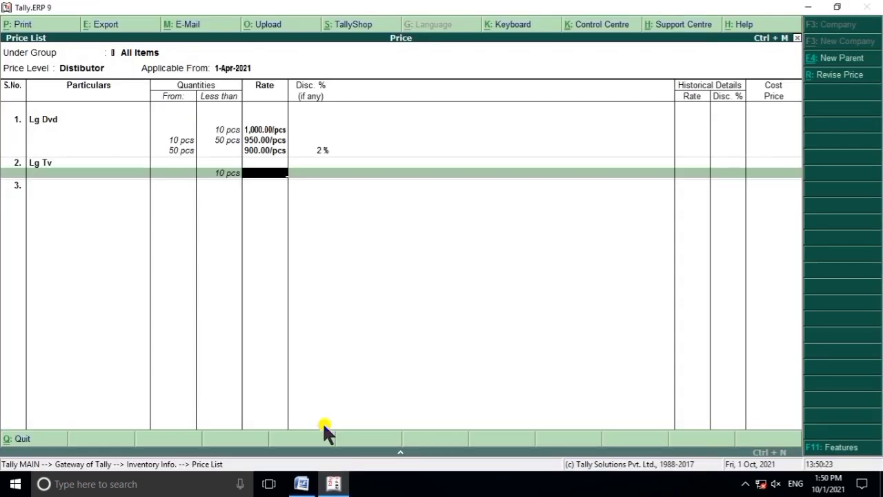
left_click(333, 484)
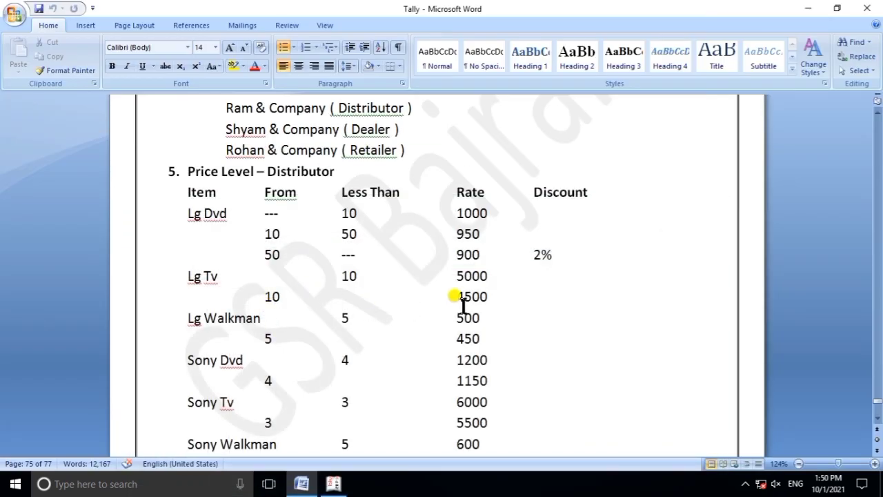
left_click(333, 483)
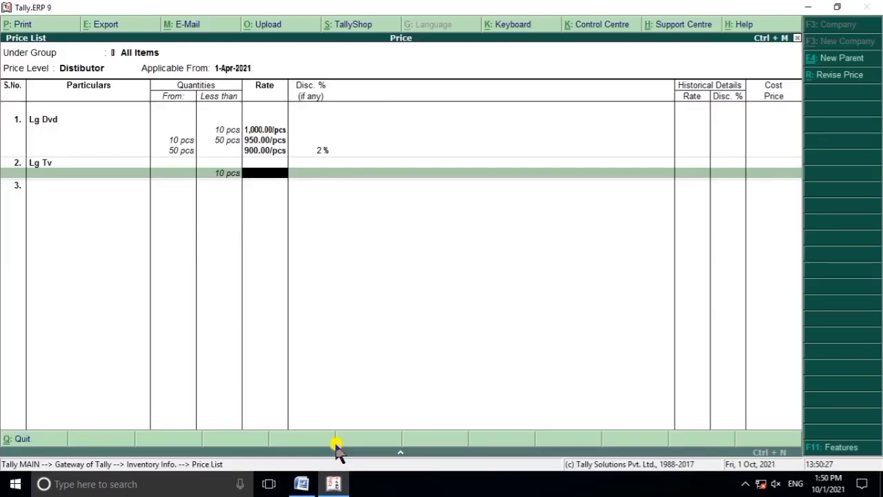
type("5000")
key("Return")
key("Return")
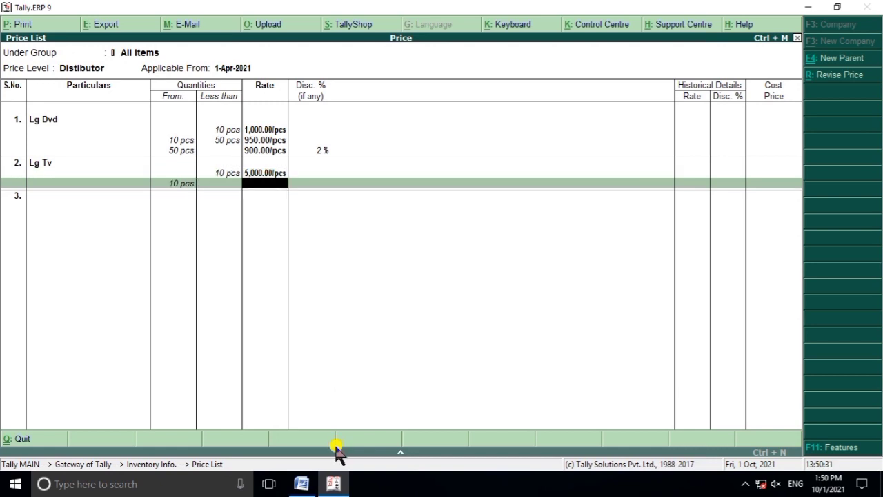
Set Lg Tv's open-ended slab from 10 pcs to a rate of 4500 and close the item's entry without a discount
left_click(336, 483)
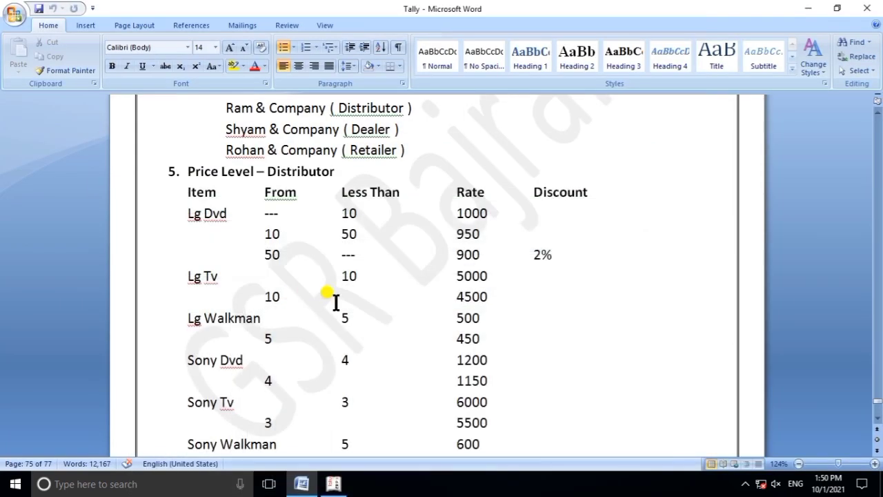
left_click(336, 483)
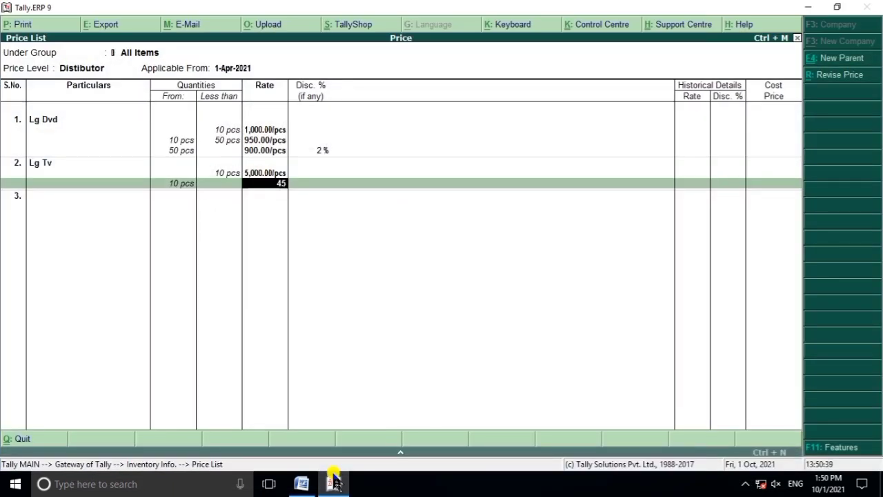
key("Return")
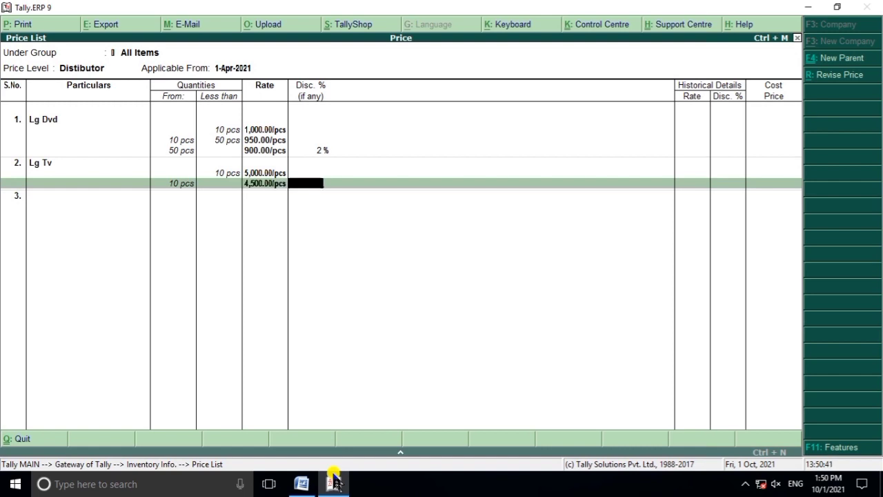
key("Return")
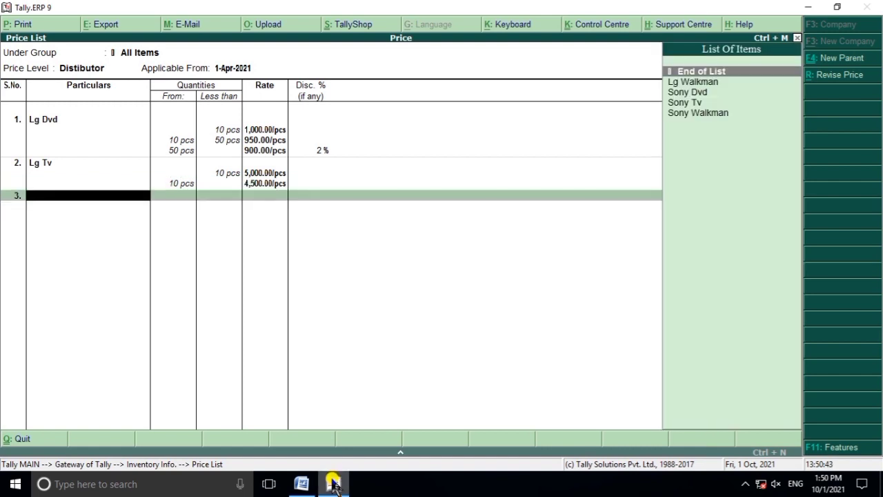
Add Lg Walkman to the price list with a first slab of less than 5 pcs, following the Word exercise
left_click(334, 479)
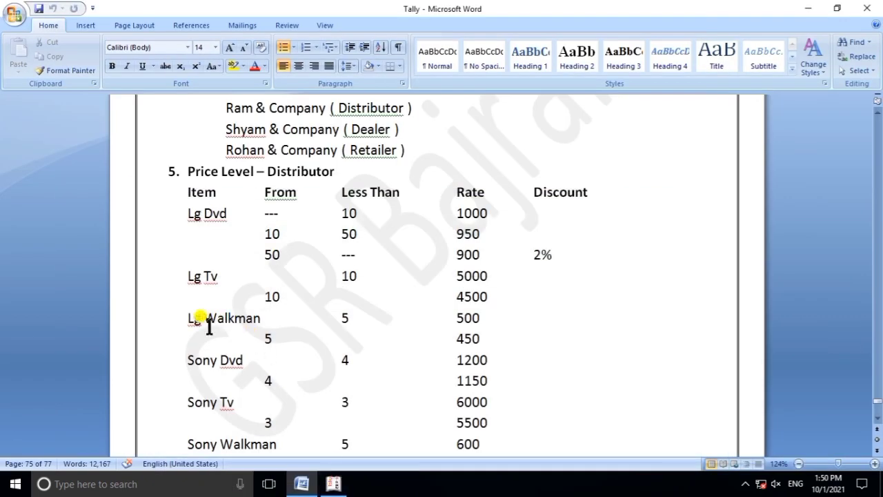
left_click(334, 484)
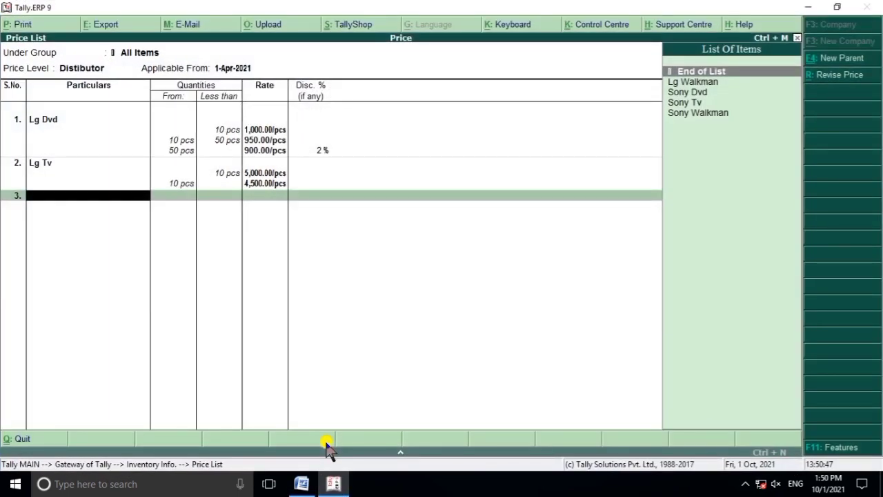
type("L")
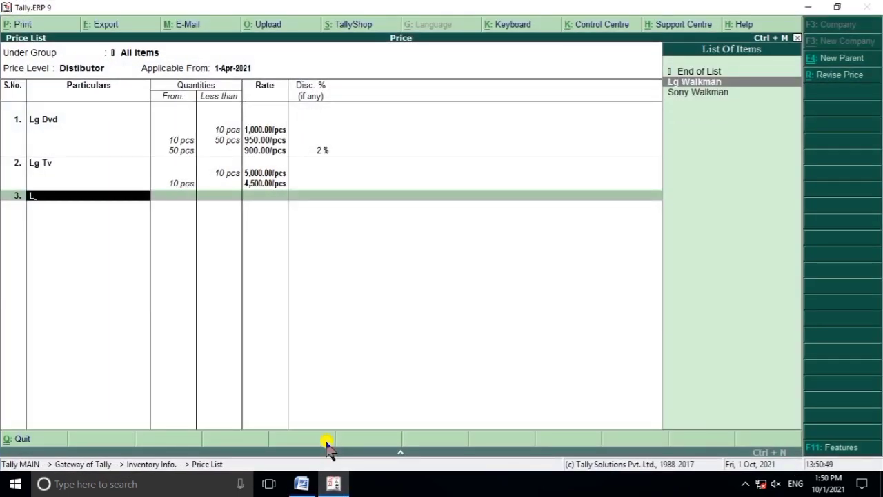
key("Return")
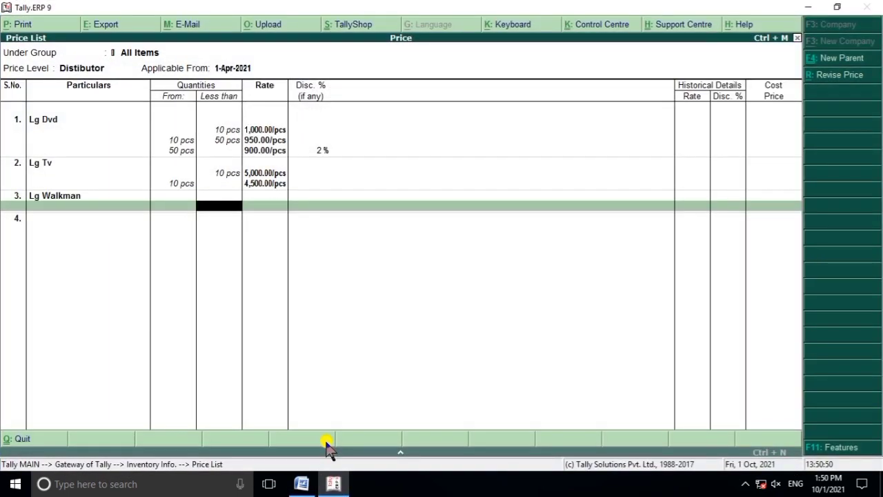
left_click(302, 483)
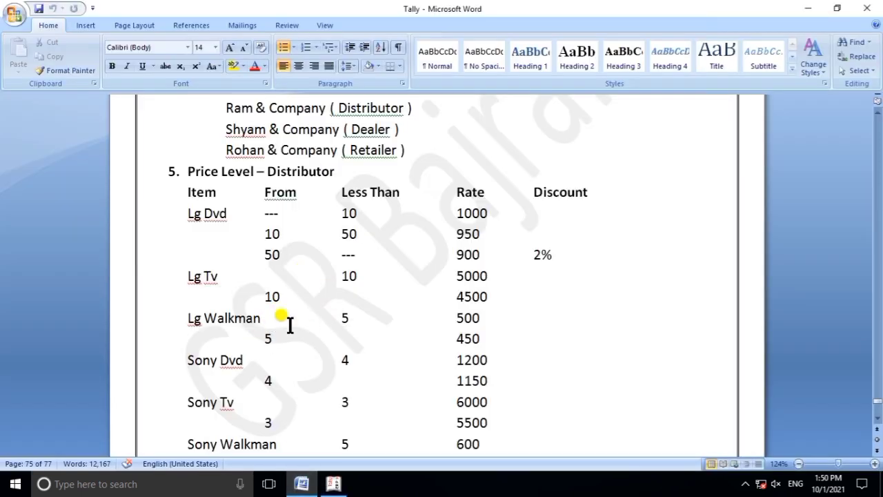
left_click(333, 483)
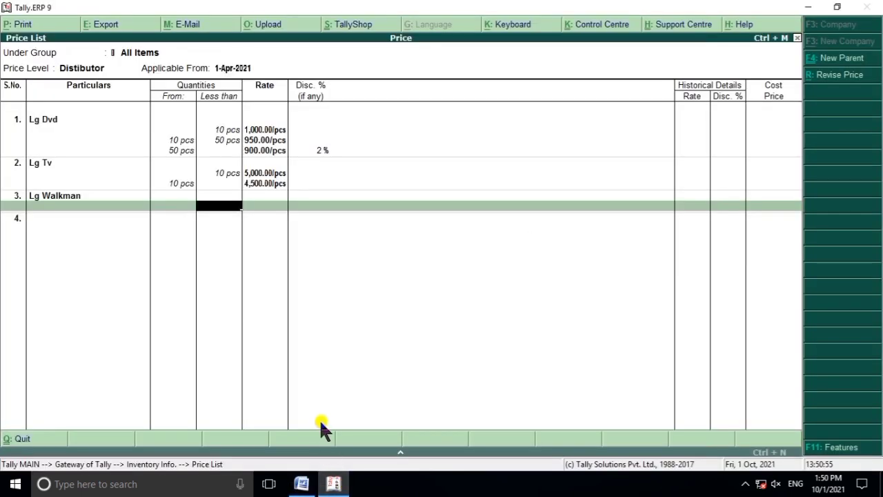
key("Return")
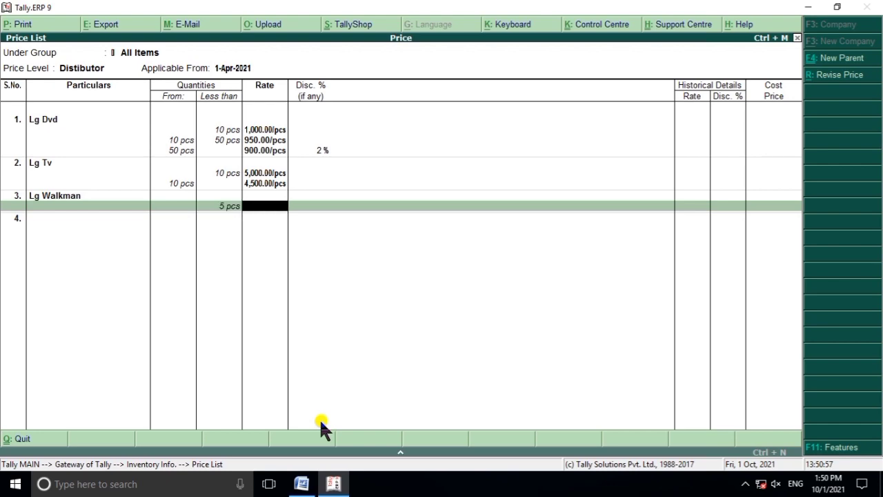
Check Lg Walkman's first rate in the Word exercise and enter 500 without a discount in Tally
left_click(333, 484)
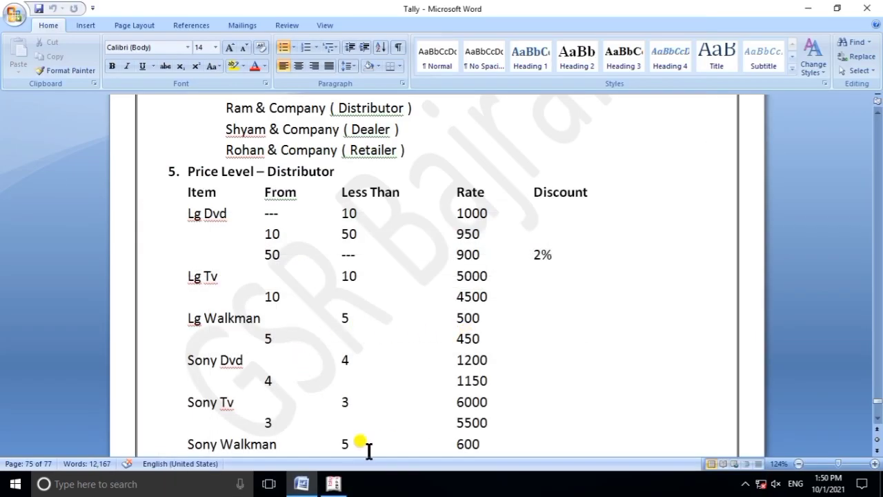
left_click(334, 484)
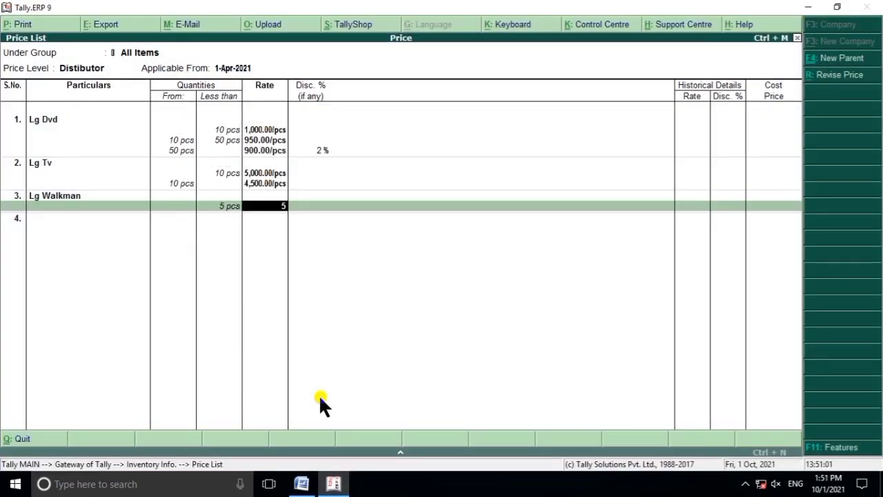
key("Return")
key("Return")
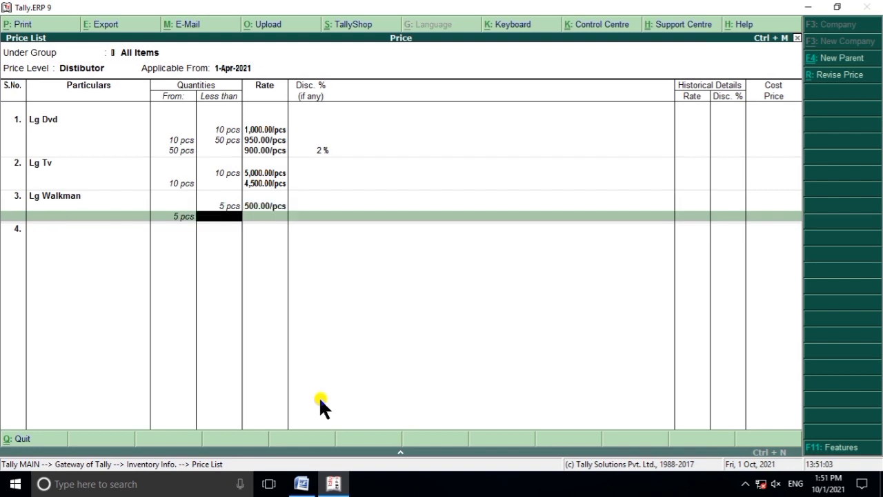
Set Lg Walkman's open-ended slab from 5 pcs to the exercise's rate of 450, without a discount
left_click(333, 484)
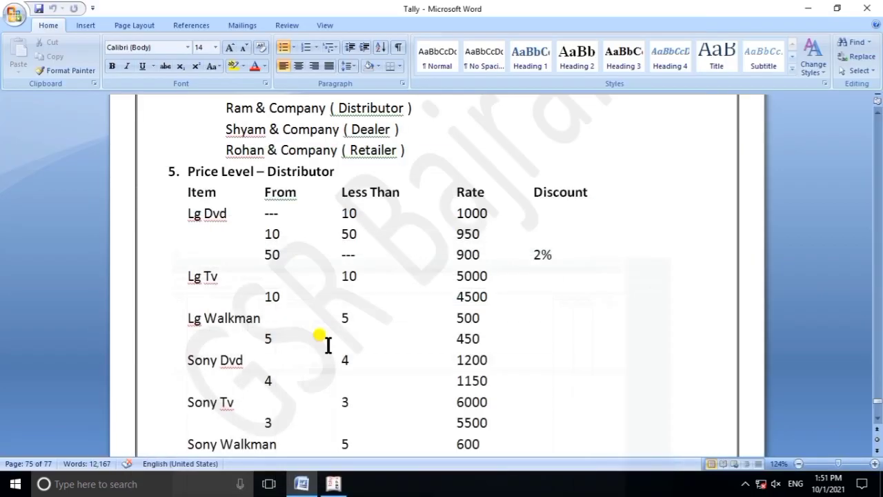
left_click(334, 484)
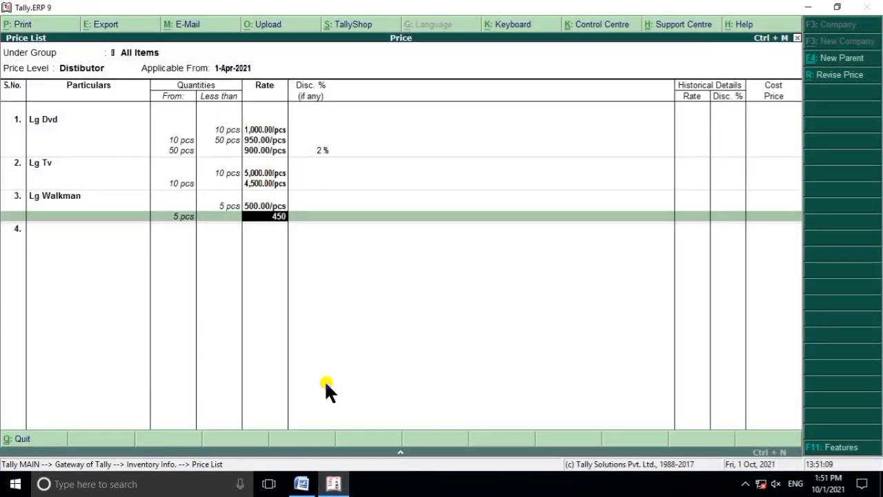
key("Return")
key("Return")
Add Sony Dvd to the price list with a first slab of less than 4 pcs, following the Word exercise
left_click(333, 484)
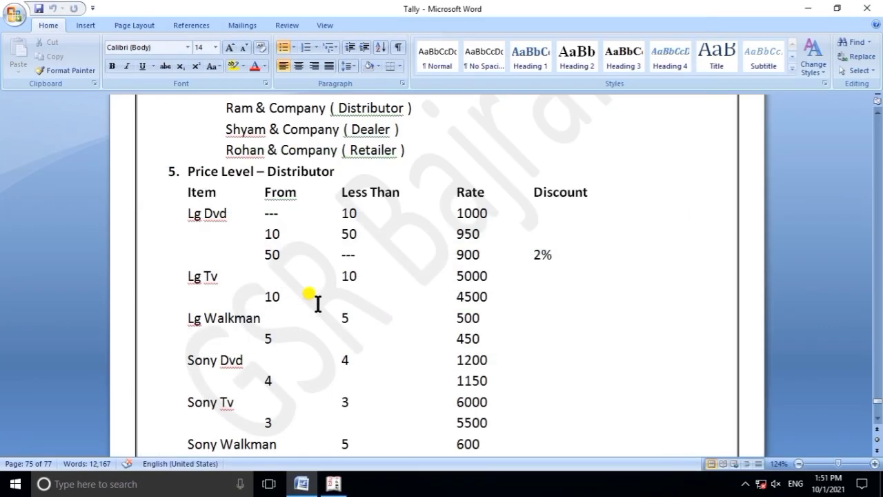
scroll(256, 331, "down", 1)
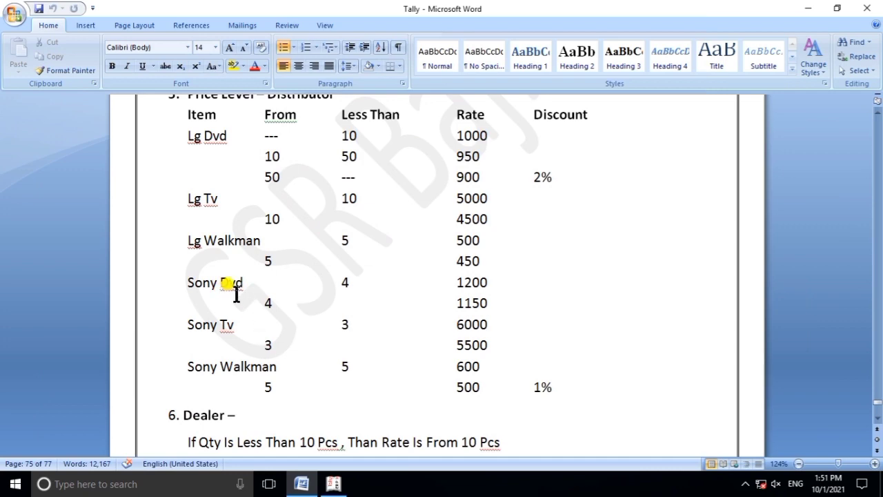
left_click(334, 483)
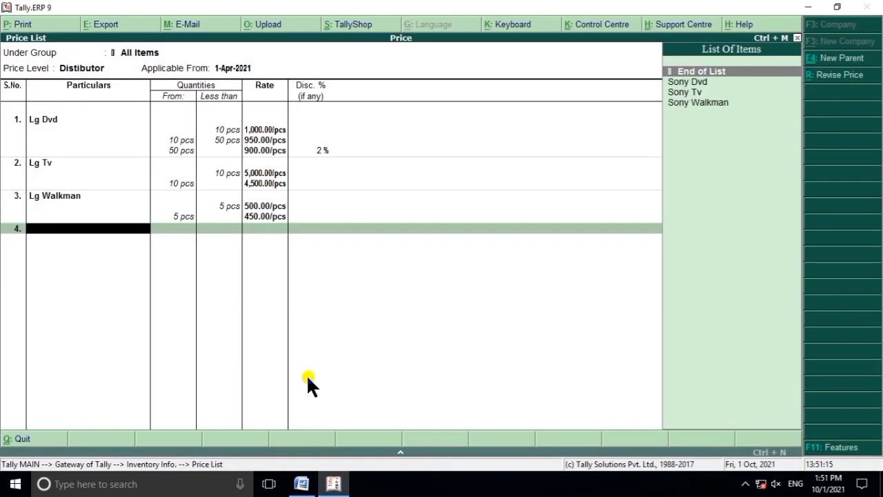
type("S")
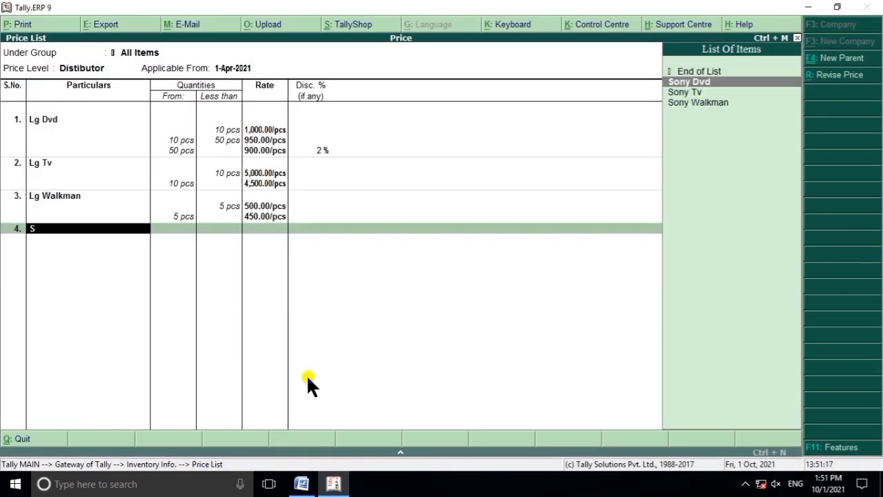
key("Return")
left_click(334, 483)
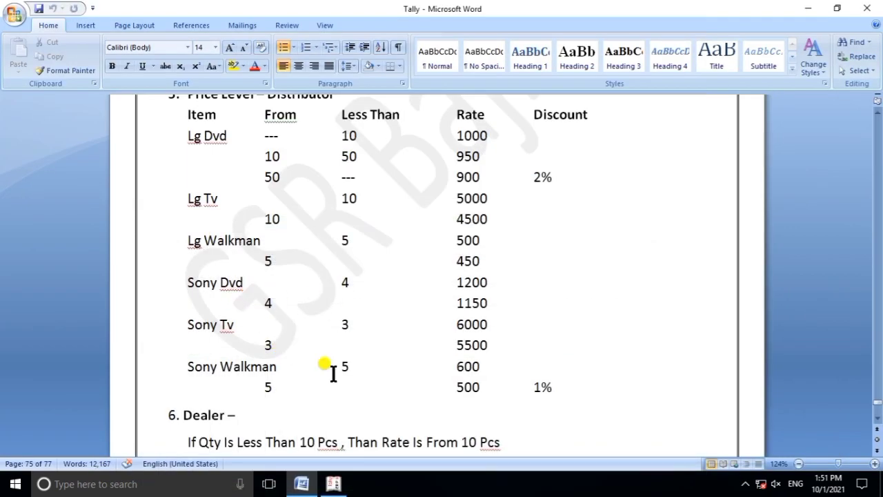
left_click(332, 483)
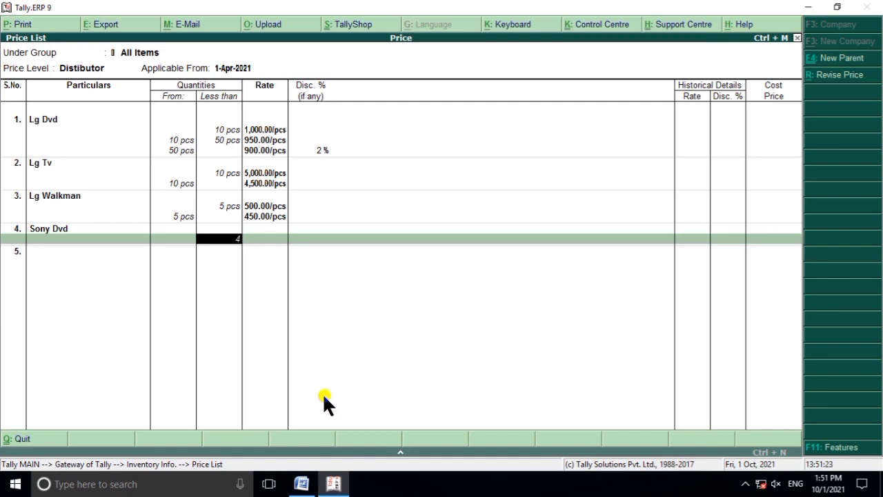
key("Return")
Look up Sony Dvd's rate for less than 4 pcs in the Word exercise and enter 1200 without a discount
left_click(334, 483)
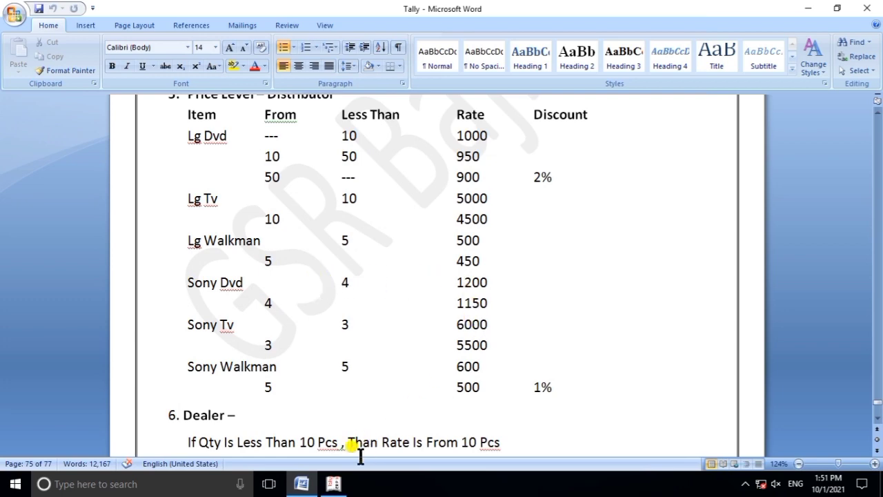
left_click(333, 482)
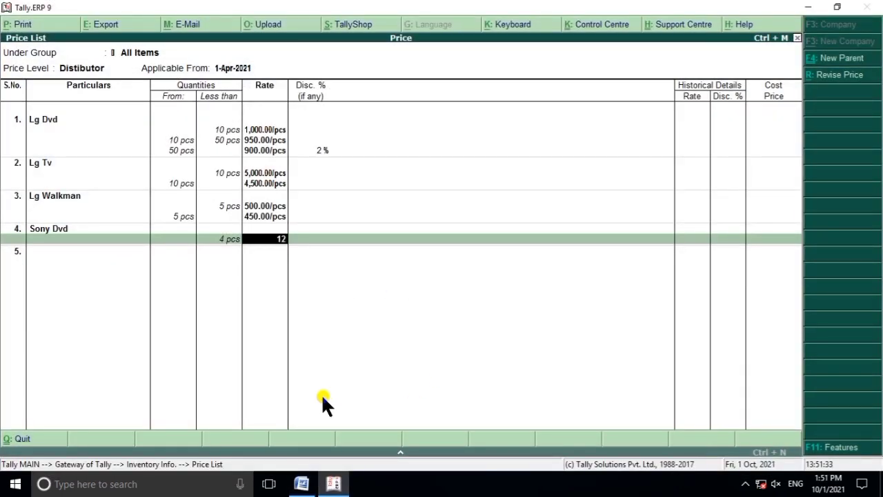
key("Return")
key("Return")
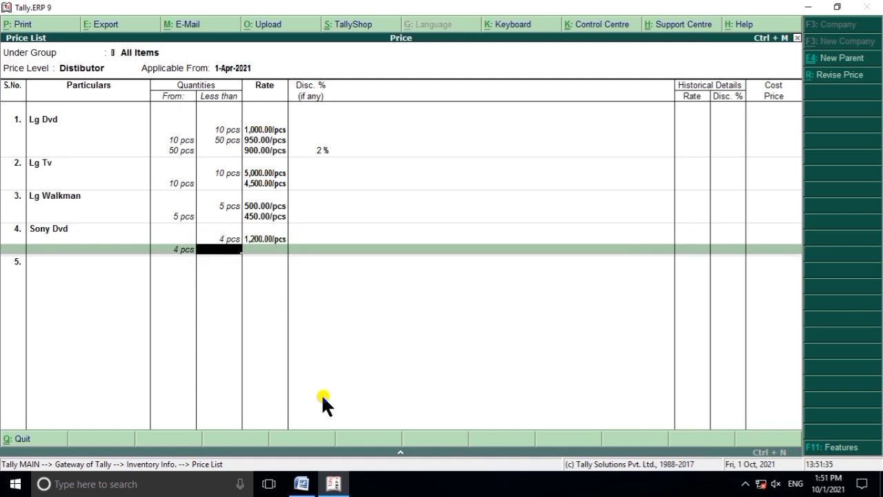
Leave Sony Dvd's slab from 4 pcs without an upper limit and set its rate to 1150, per the Word exercise
key("Return")
left_click(336, 483)
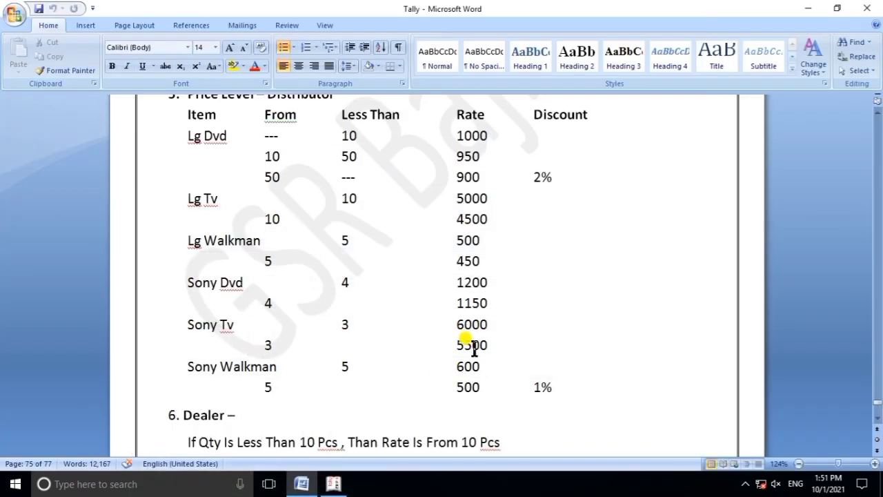
left_click(334, 483)
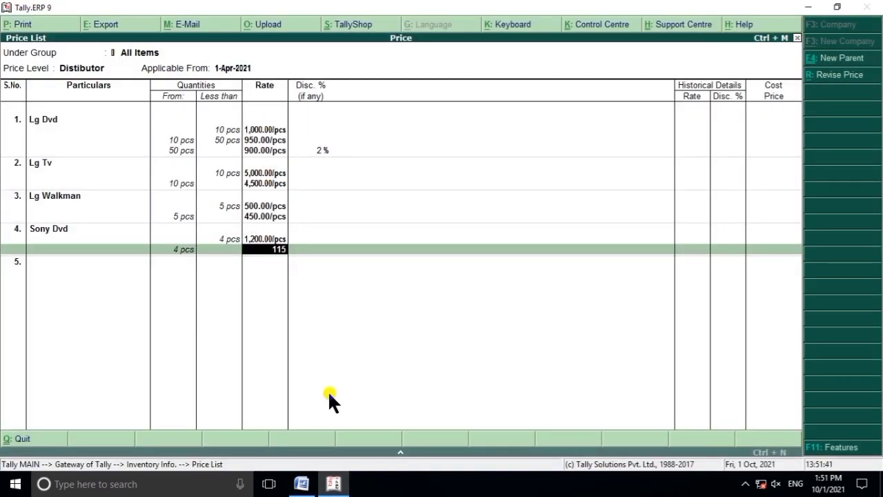
type("1150")
key("Return")
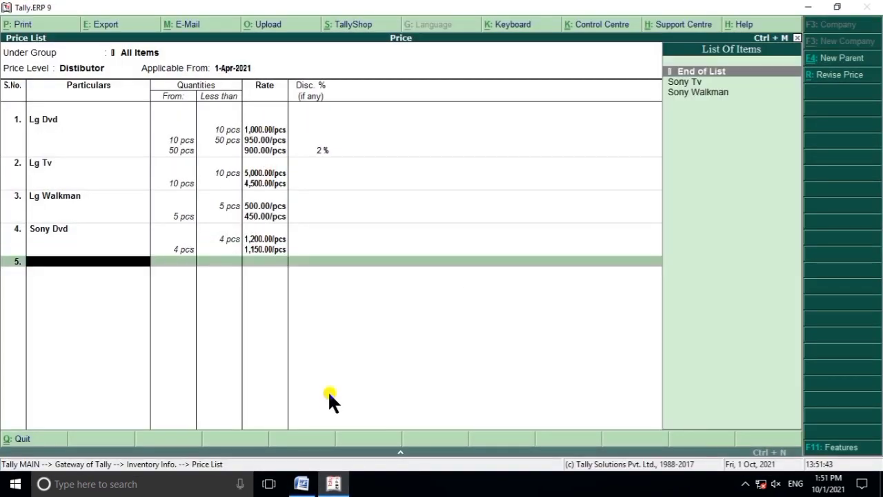
Add Sony Tv to the price list with a first slab of less than 3 pcs, following the Word exercise
left_click(335, 483)
scroll(231, 317, "down", 1)
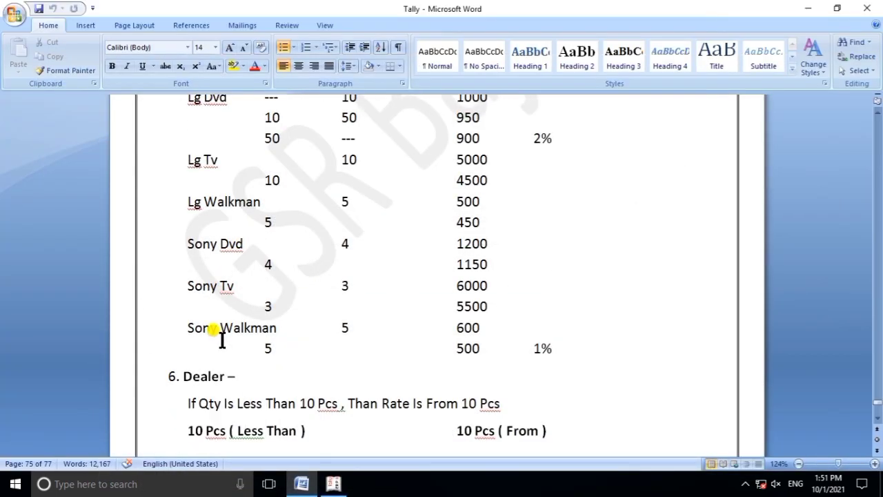
left_click(333, 483)
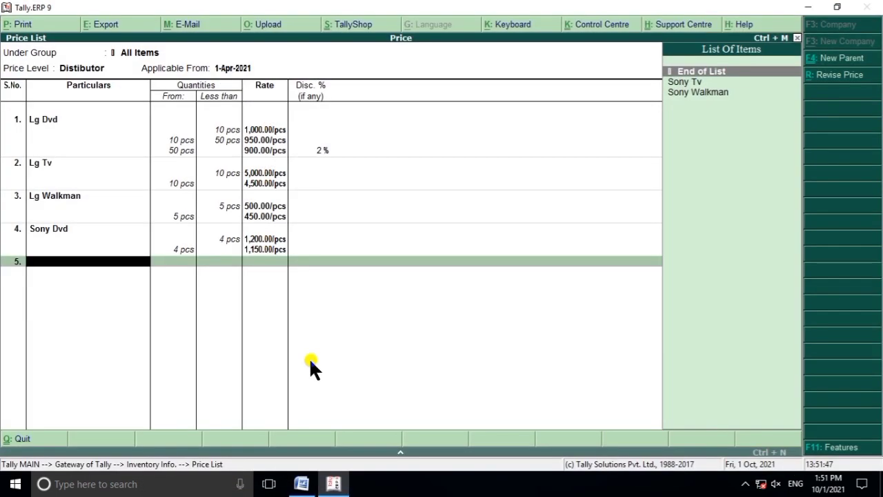
type("S")
key("Down")
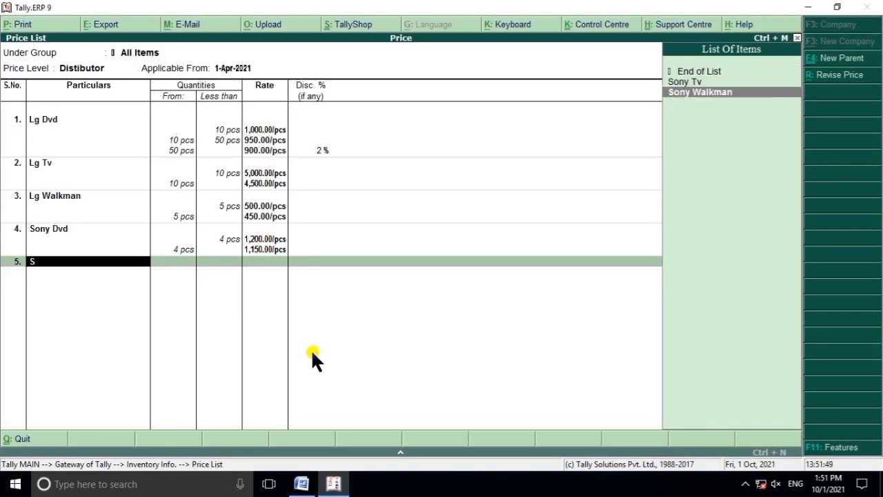
key("Up")
key("Return")
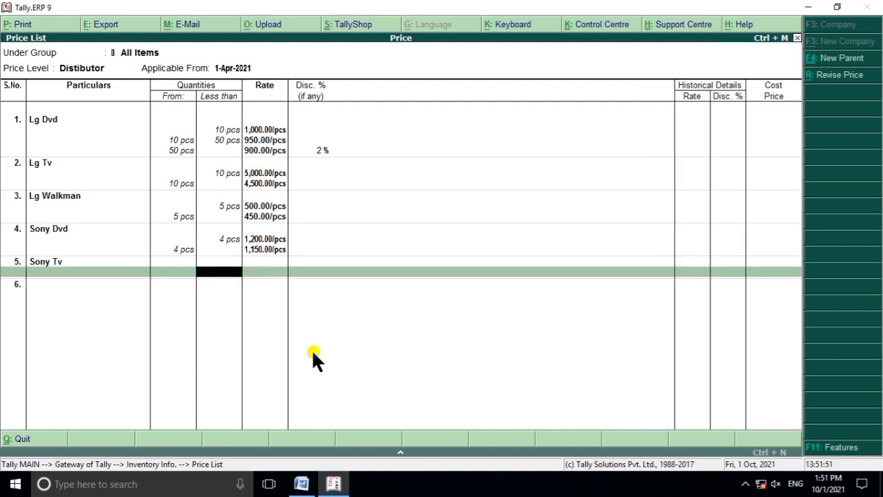
left_click(302, 483)
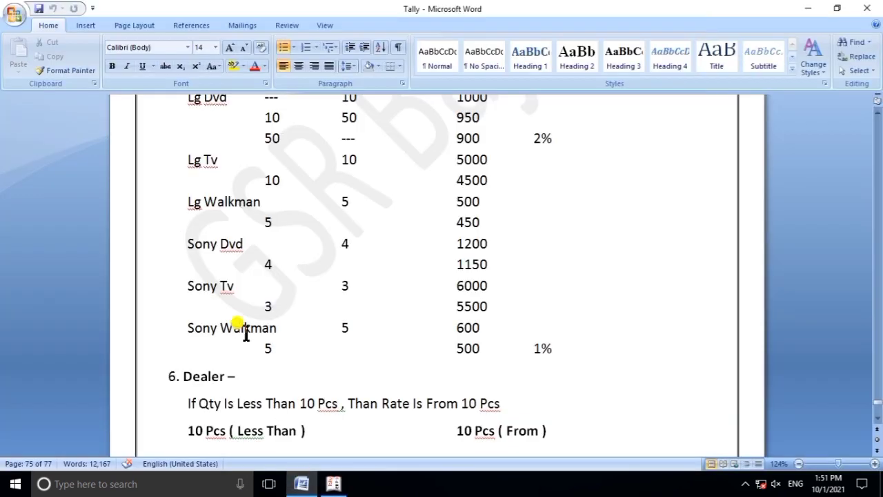
left_click(333, 483)
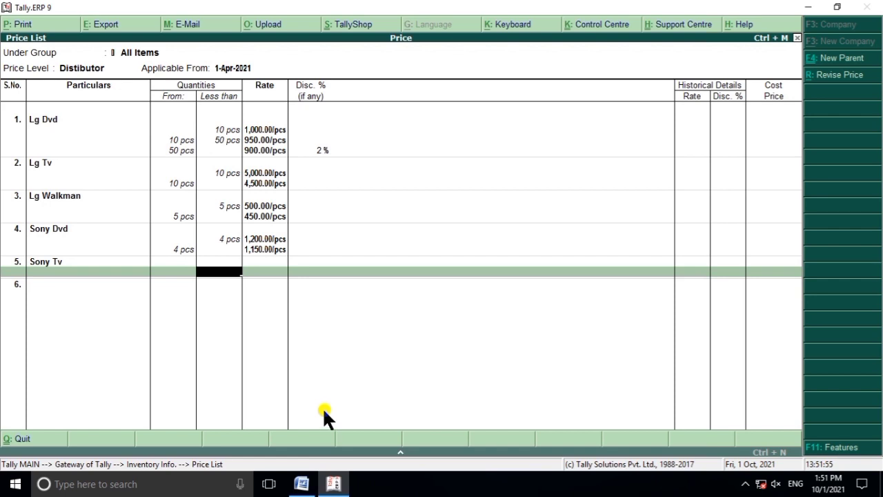
type("3")
key("Return")
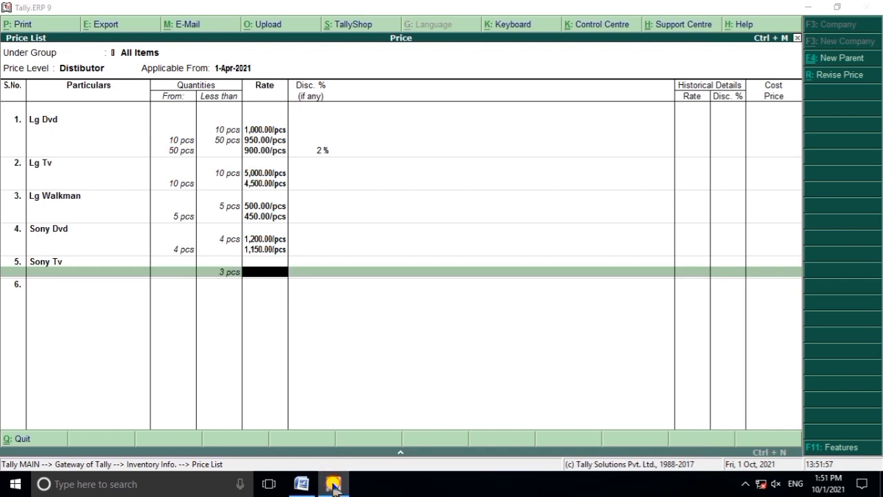
Set Sony Tv's rate for less than 3 pcs to 6000 without a discount, checking the Word exercise
left_click(301, 484)
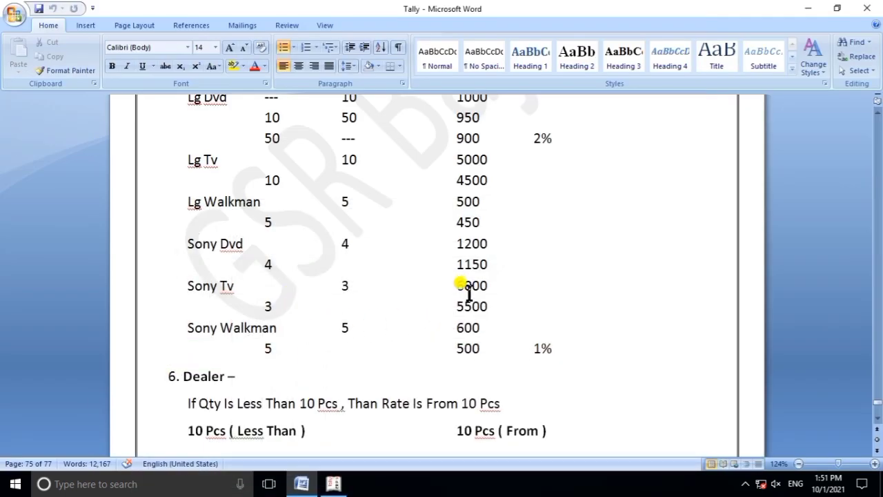
left_click(333, 482)
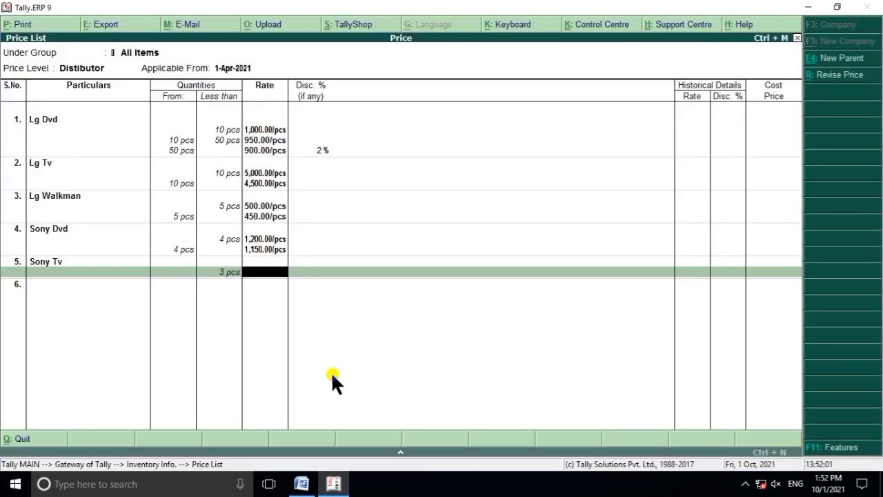
type("500")
key("BackSpace")
key("BackSpace")
key("BackSpace")
type("6000")
key("Return")
key("Return")
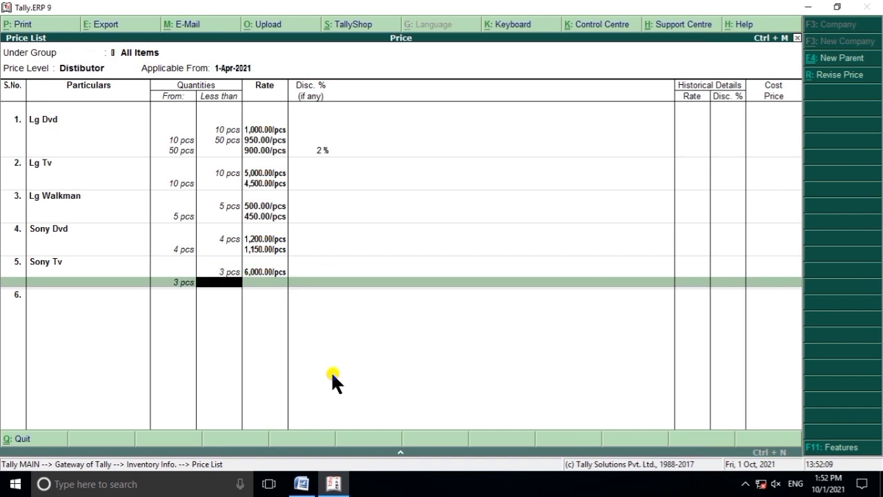
Leave Sony Tv's slab from 3 pcs without an upper limit and set its rate to 5500, per the Word exercise
key("Return")
left_click(333, 482)
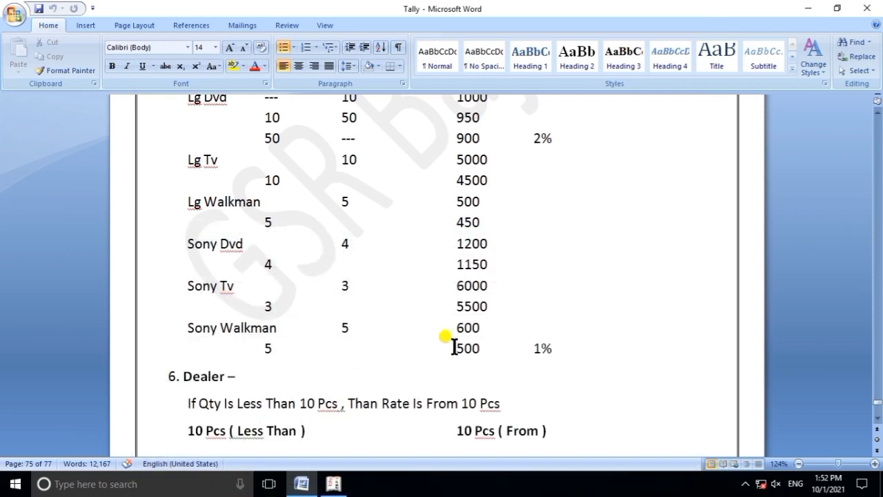
left_click(334, 482)
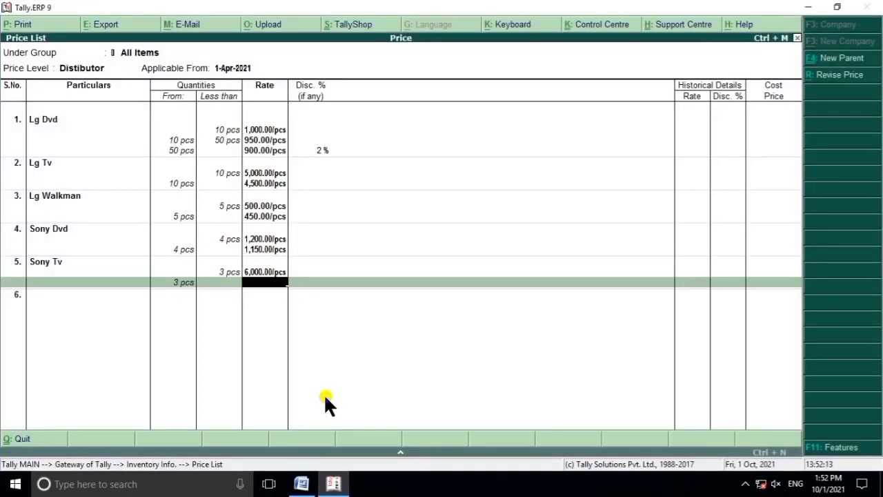
type("5500")
key("Return")
key("Return")
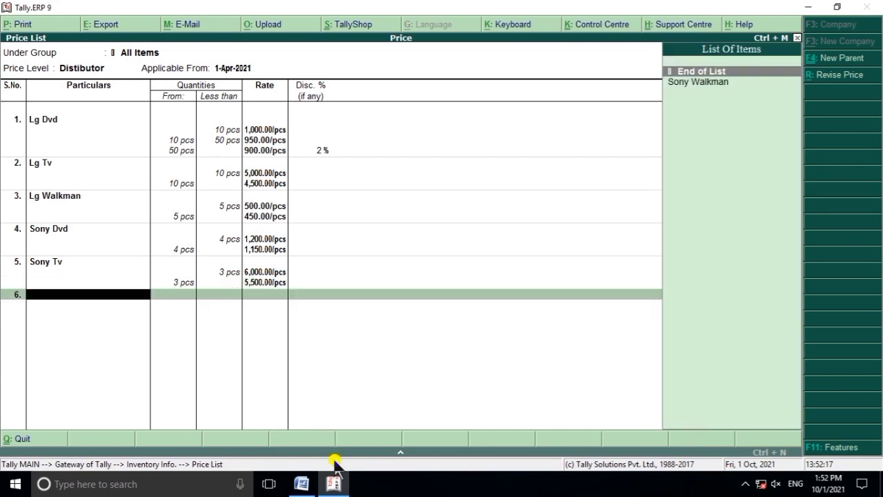
Add Sony Walkman to the price list with a first slab of less than 5 pcs, following the Word exercise
left_click(334, 482)
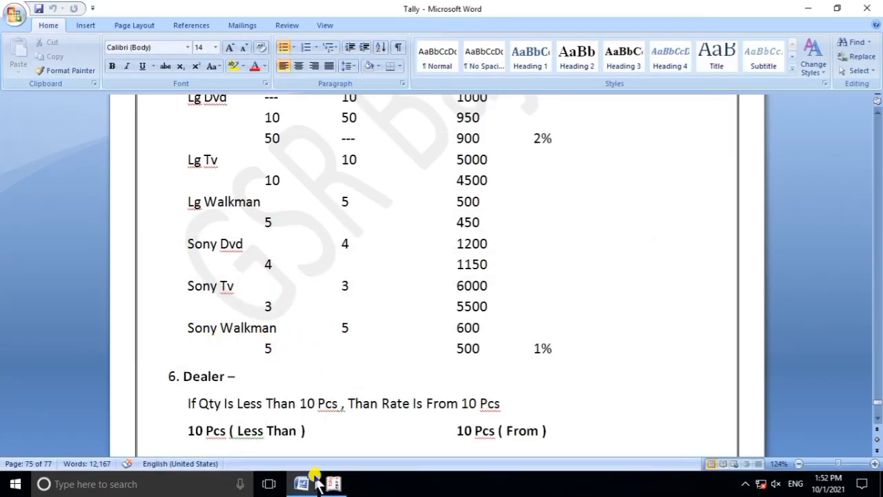
left_click(332, 483)
type("S")
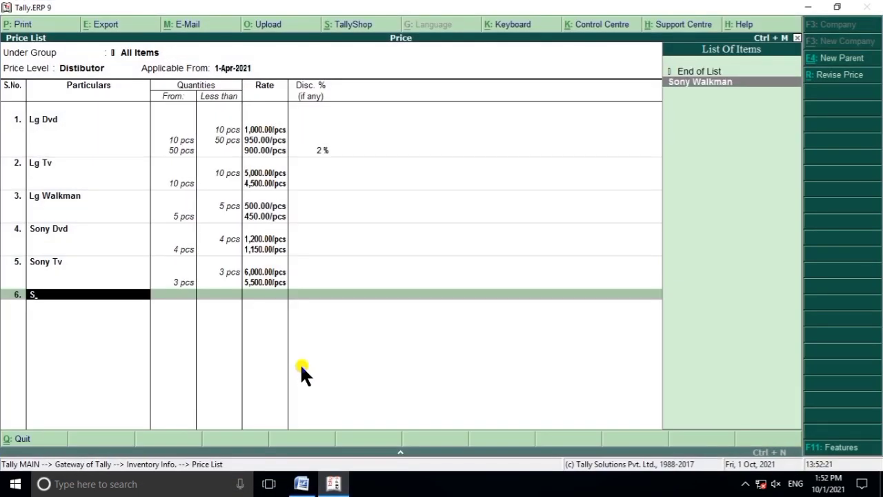
key("Return")
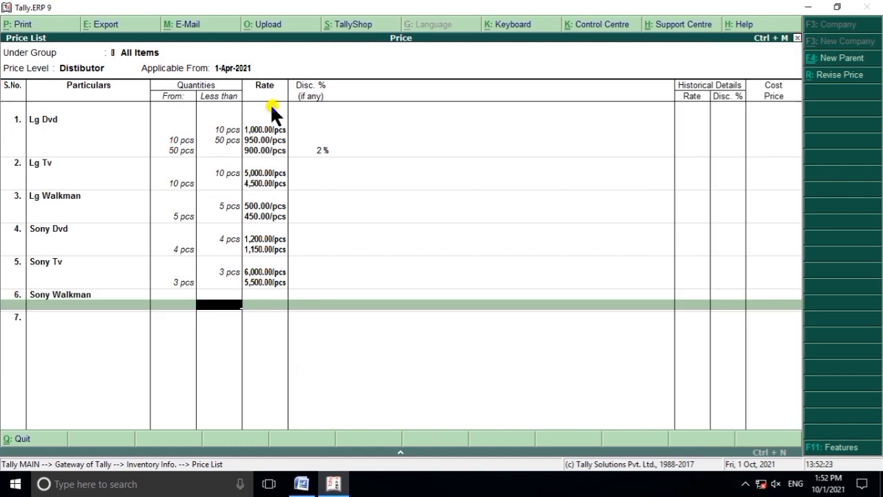
left_click(331, 484)
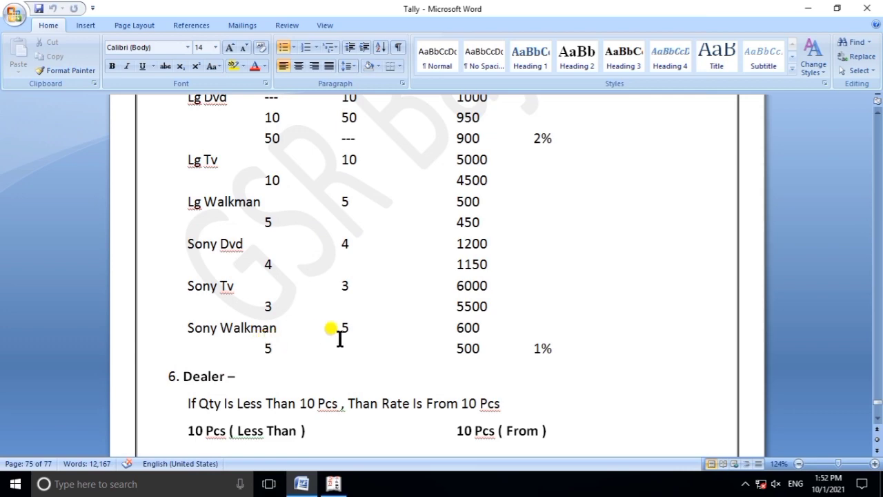
left_click(334, 484)
type("5")
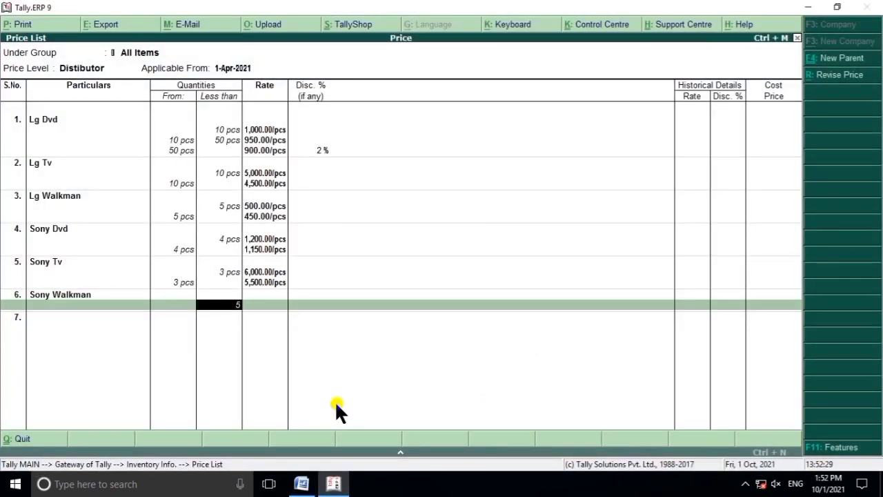
key("Return")
Look up Sony Walkman's rate for less than 5 pcs in the Word exercise and enter 600 without a discount
left_click(338, 485)
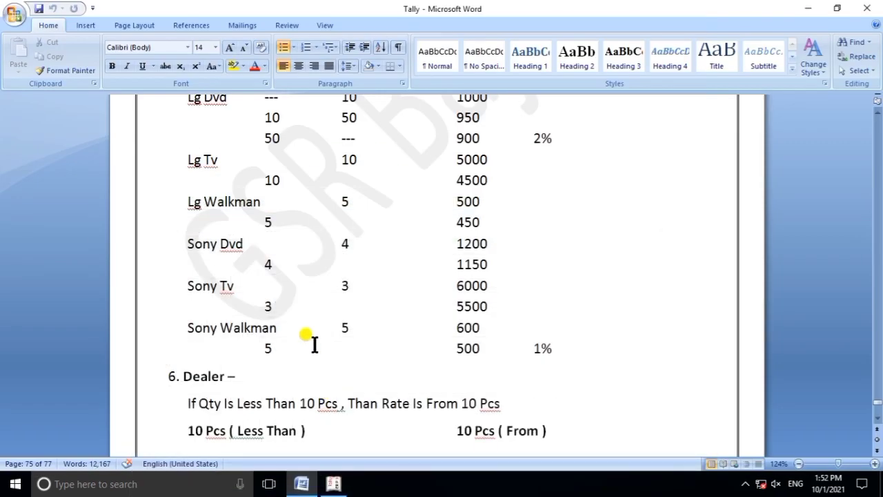
left_click(335, 484)
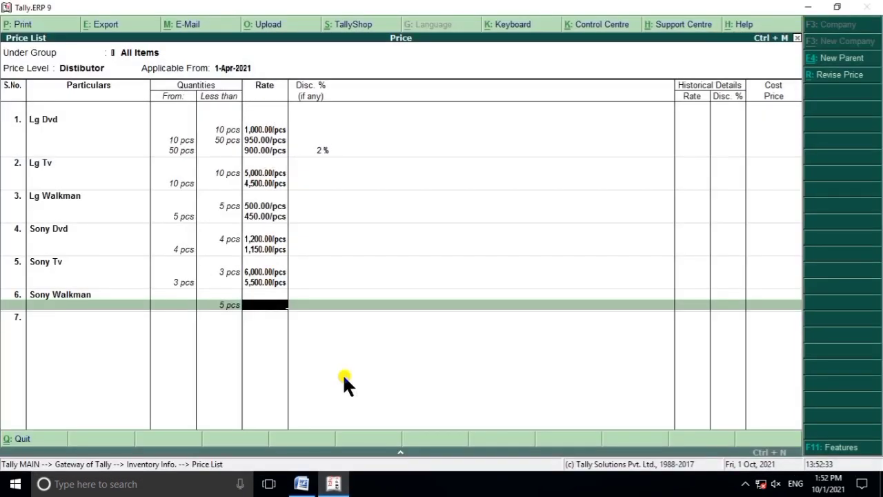
type("600")
key("Return")
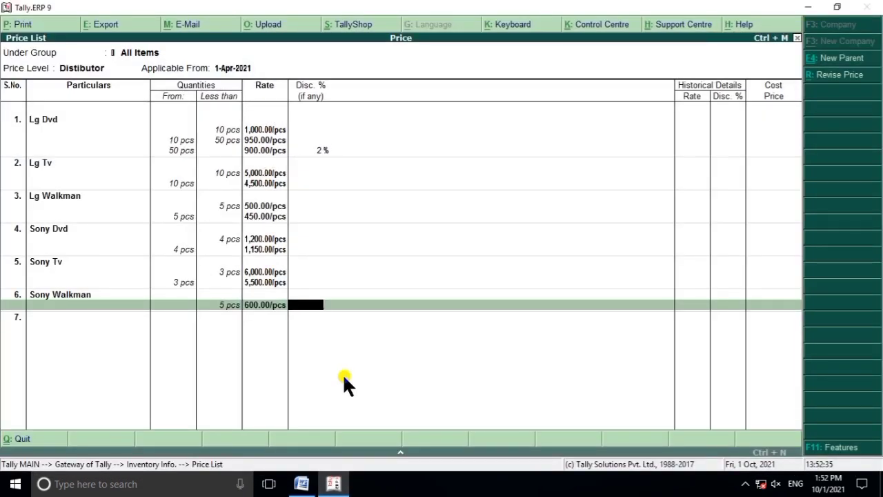
key("Return")
Leave Sony Walkman's slab from 5 pcs without an upper limit and set its rate to 500 with a 1% discount
key("Return")
left_click(338, 484)
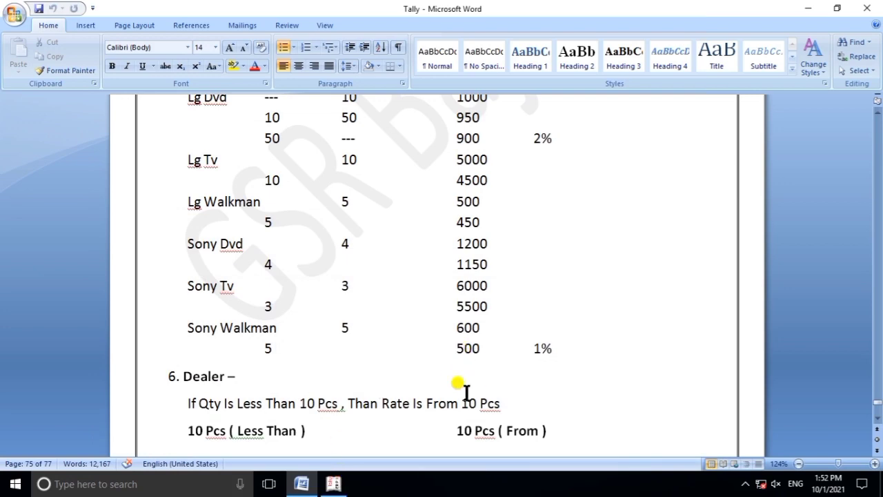
left_click(333, 483)
type("500")
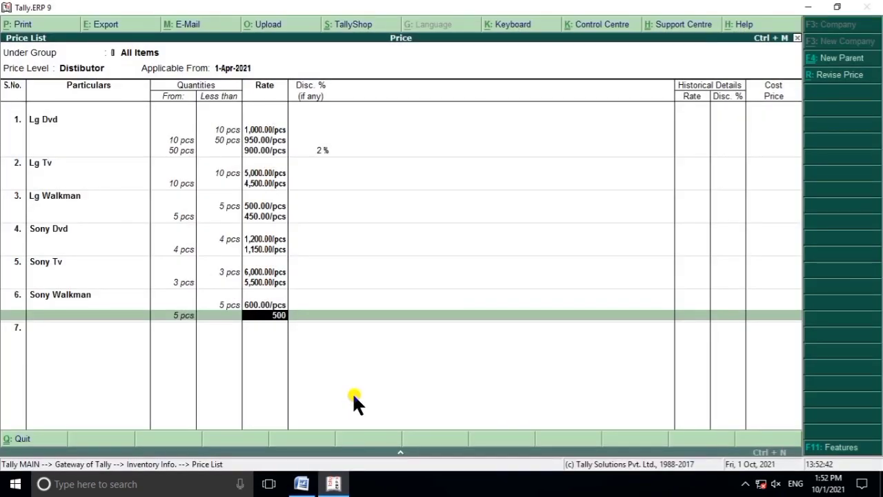
key("Return")
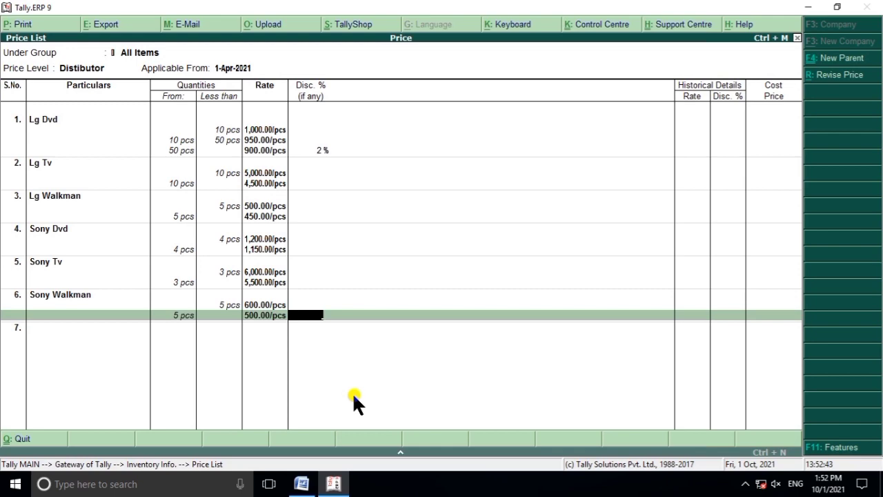
type("1")
key("Return")
Compare the entries with the Distributor table in the Word exercise, then end the item list and save the Distributor price list
left_click(333, 485)
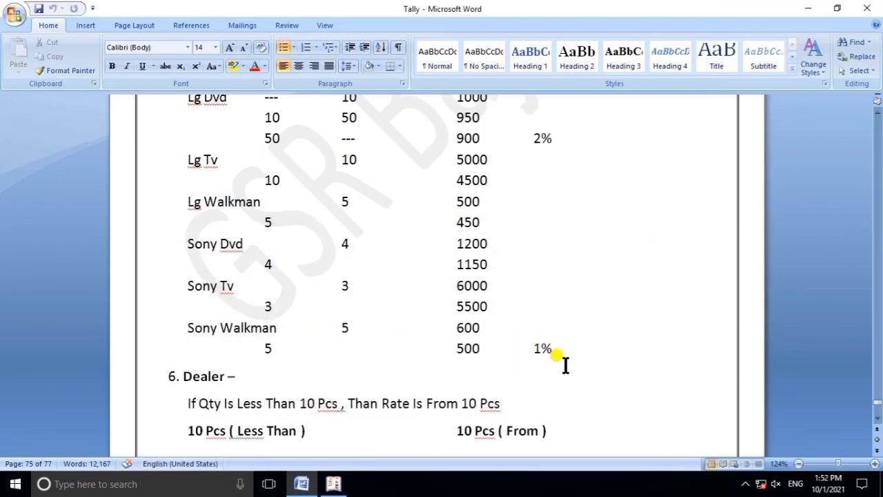
scroll(328, 328, "up", 2)
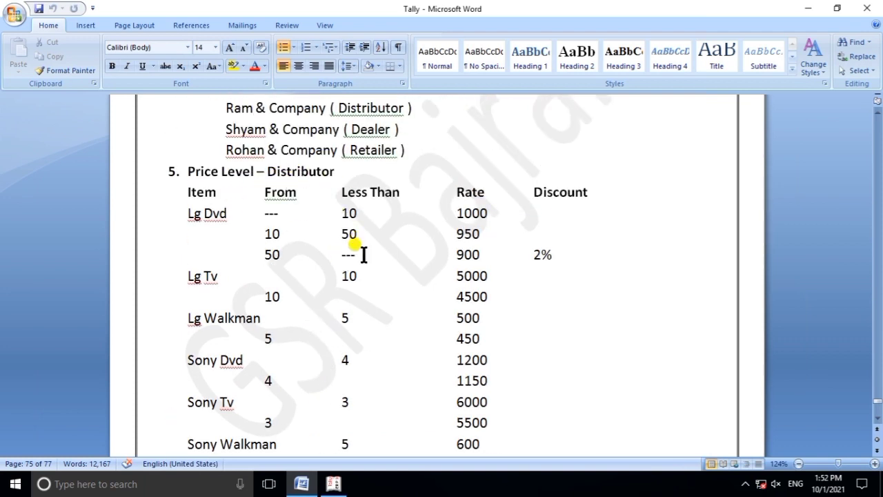
scroll(407, 309, "down", 3)
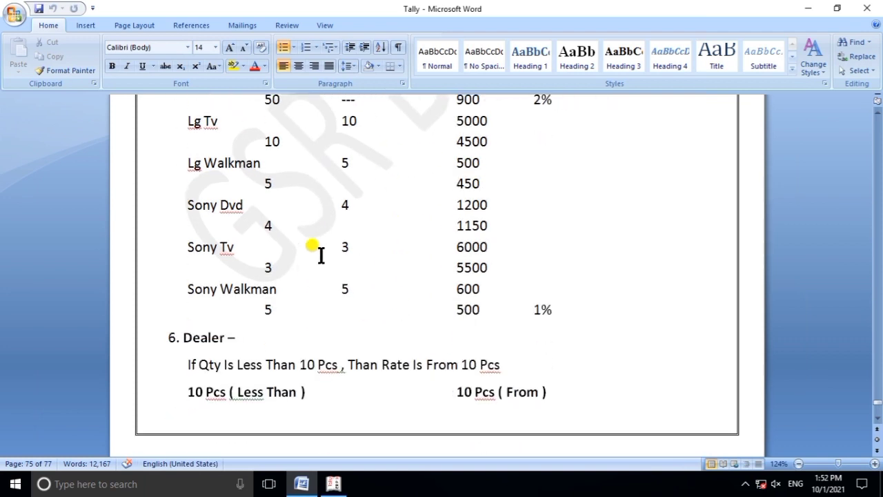
left_click(333, 483)
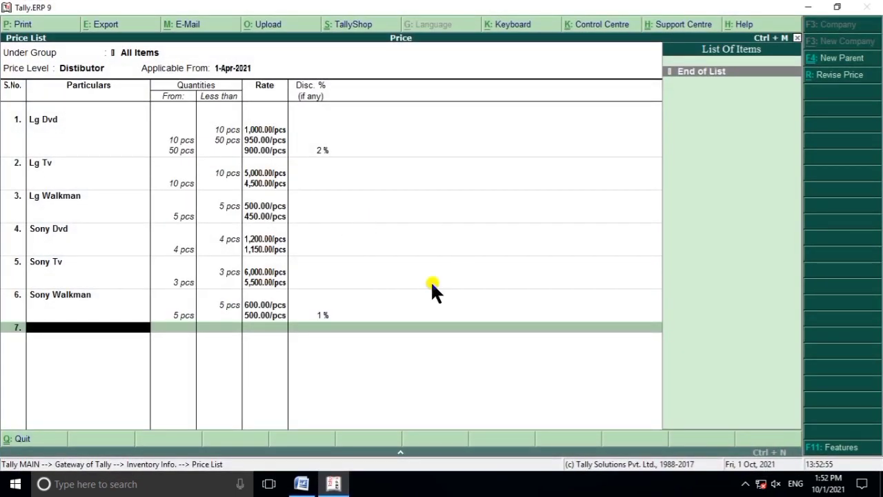
key("Return")
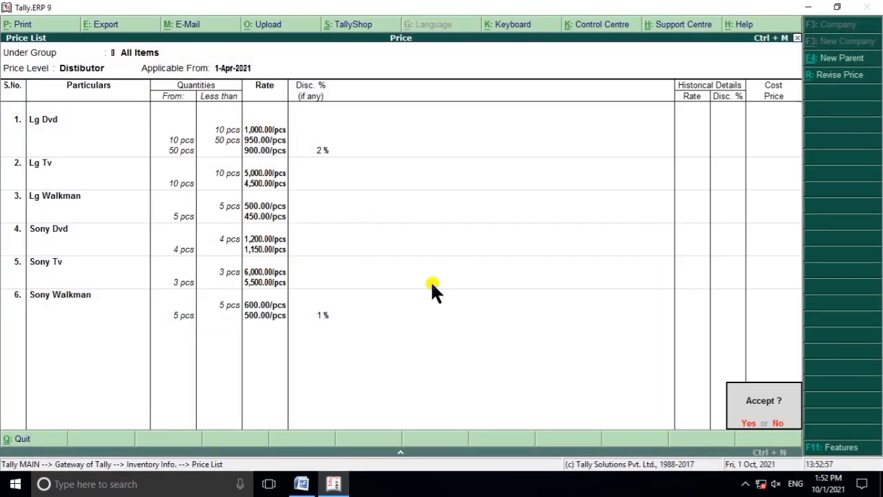
key("Return")
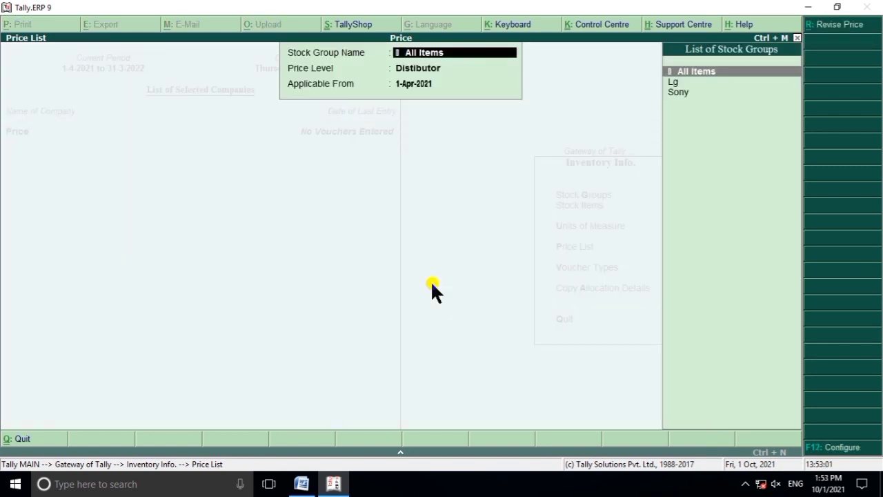
Read the Dealer section of the Word exercise and open the Dealer price list for All Items, applicable from 1-Apr-2021
left_click(301, 483)
scroll(280, 345, "down", 3)
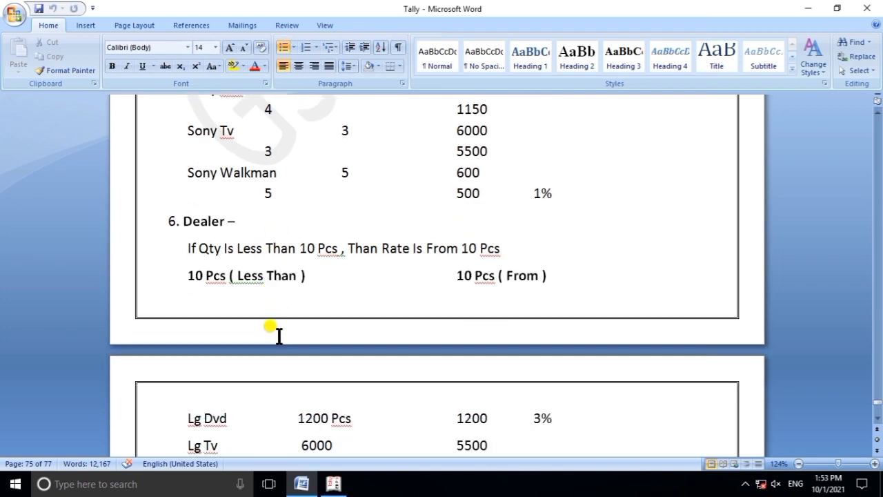
left_click(240, 222)
key("BackSpace")
scroll(338, 304, "down", 2)
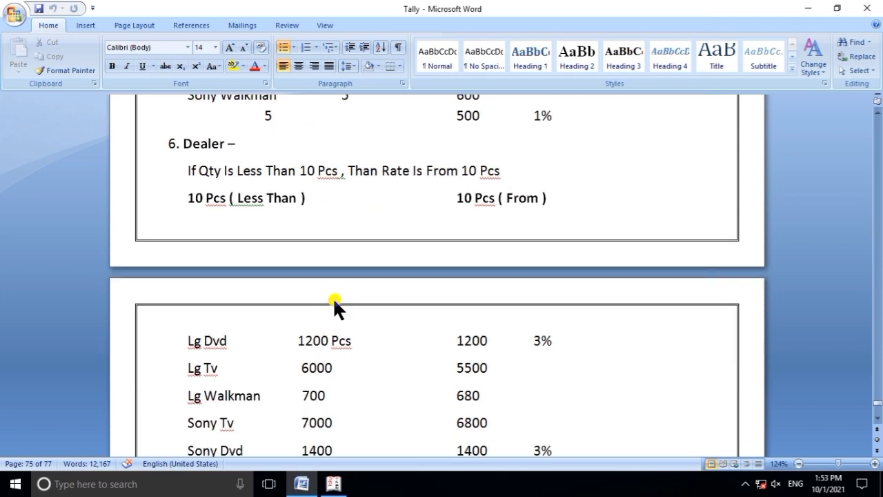
left_click(333, 484)
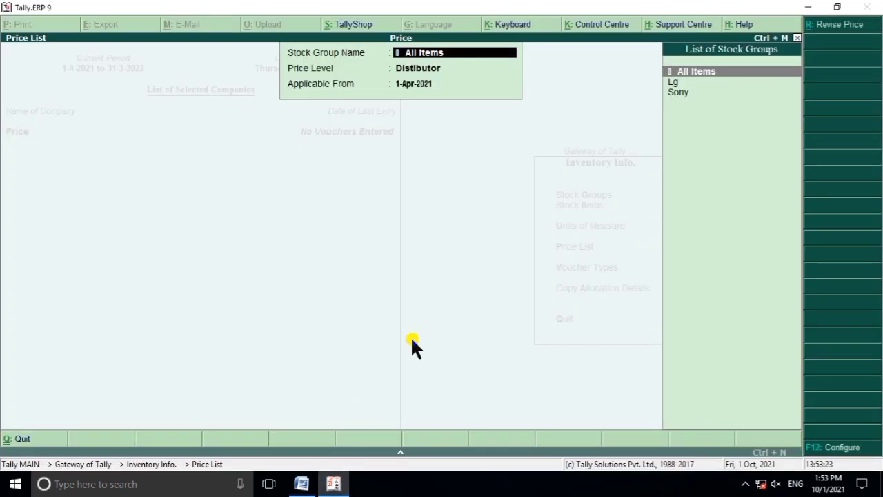
key("Return")
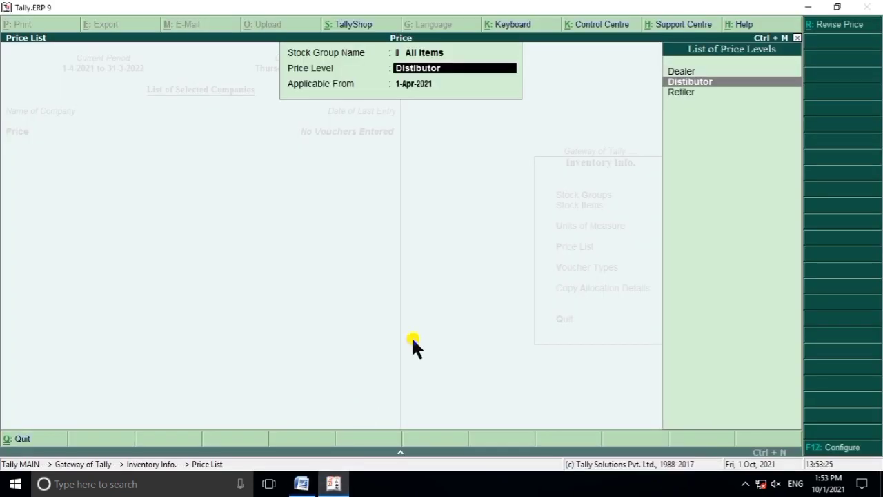
key("Up")
key("Return")
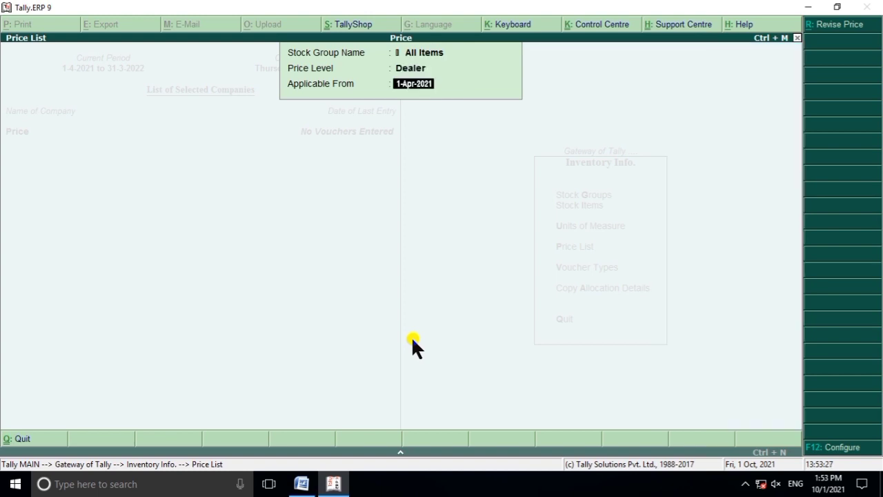
key("Return")
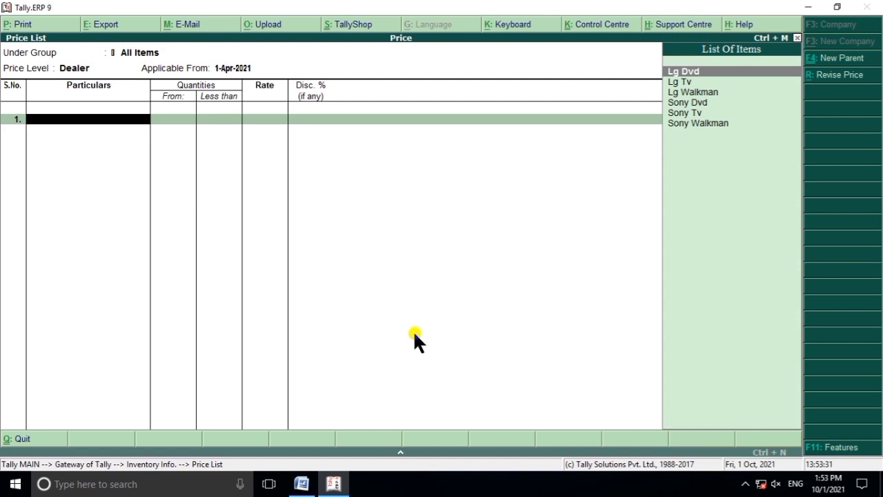
Add Lg Dvd to the Dealer price list with a first slab of less than 10 pcs, following the Word exercise
left_click(309, 486)
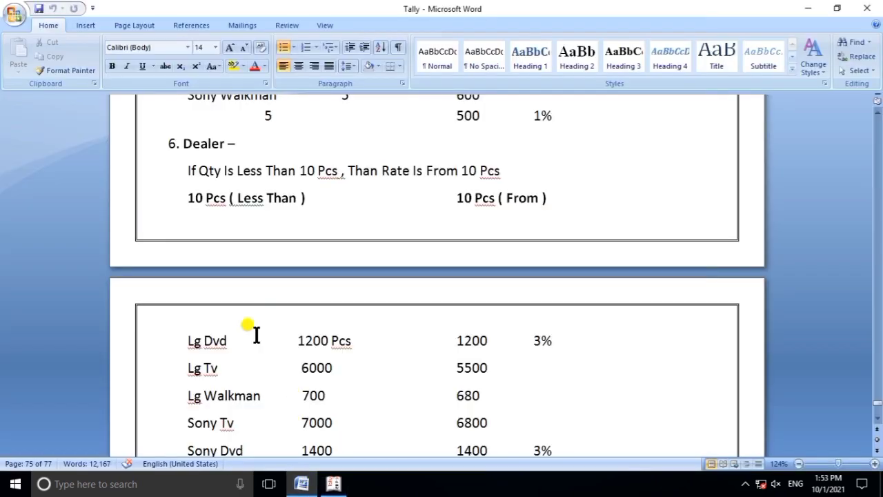
scroll(255, 334, "down", 1)
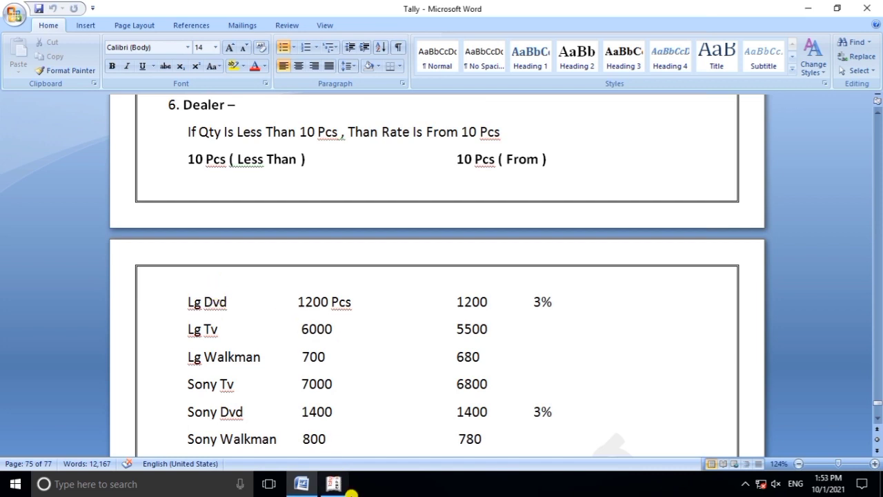
left_click(335, 483)
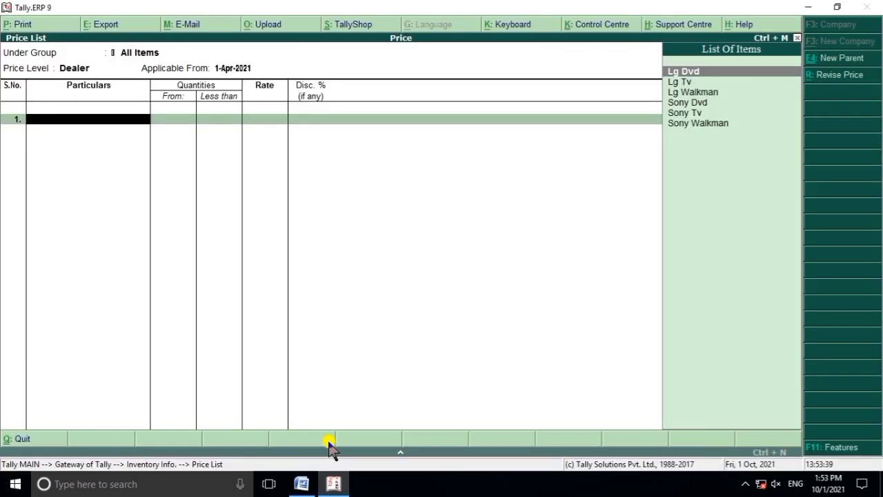
key("Return")
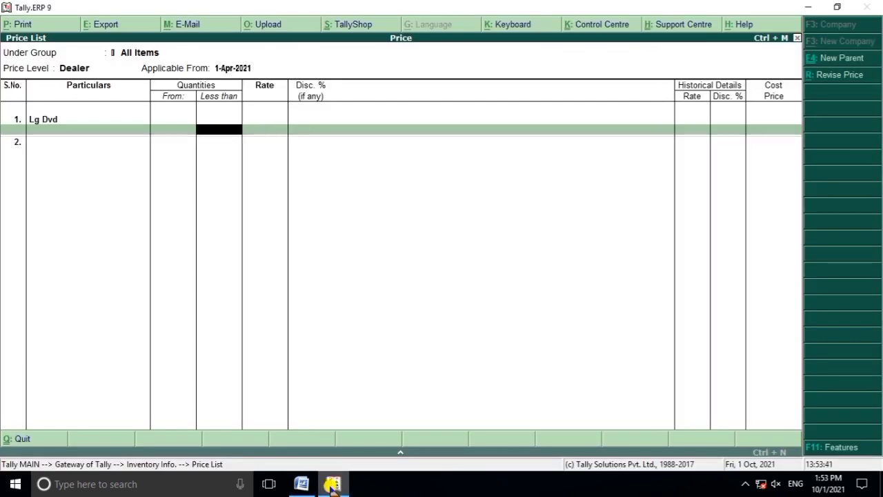
left_click(301, 483)
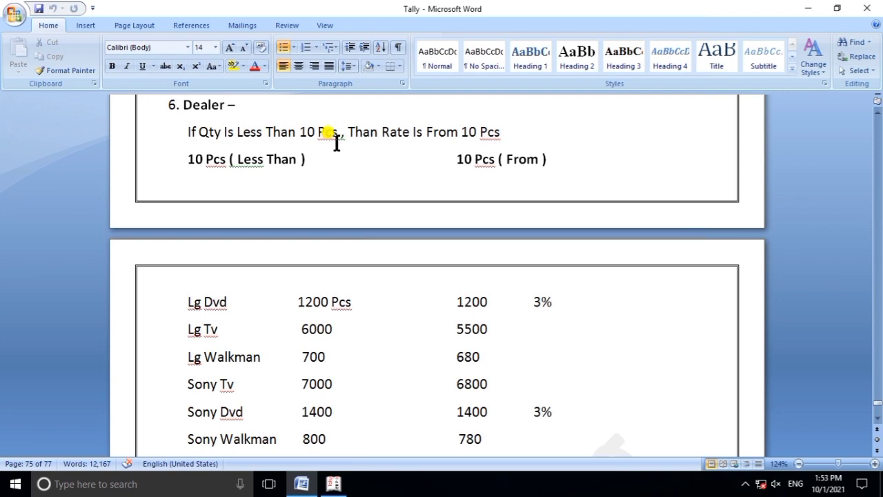
left_click(333, 483)
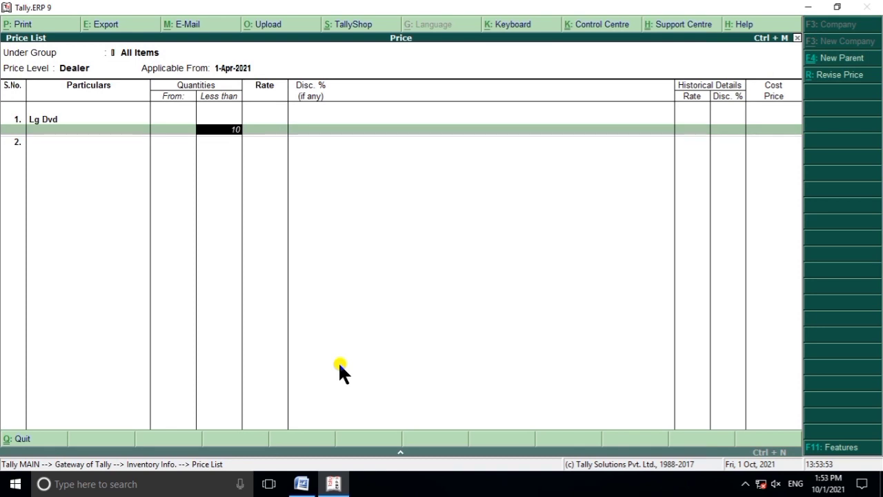
key("Return")
Set Lg Dvd's Dealer rate for less than 10 pcs to 1200 without a discount, checking the Word exercise
left_click(333, 483)
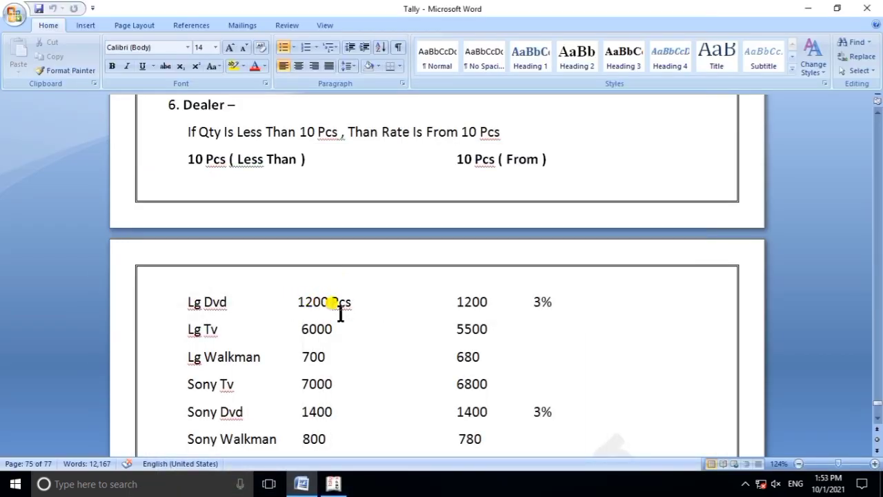
left_click(333, 483)
type("1,2")
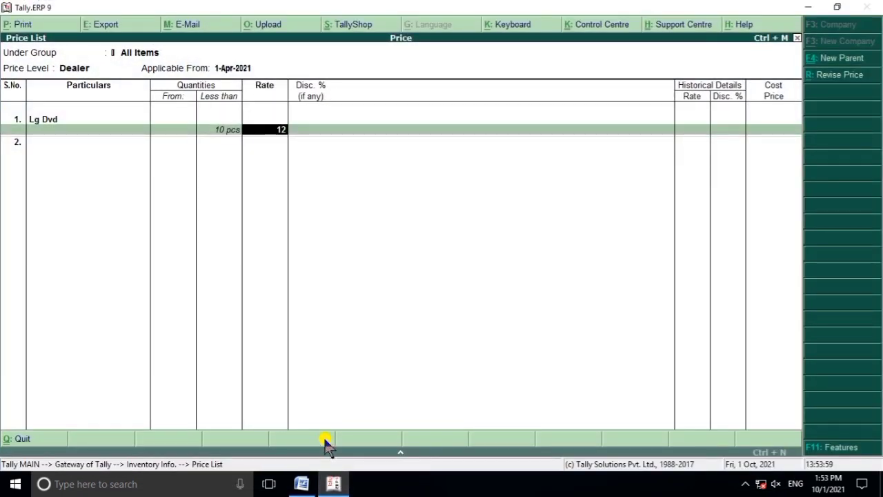
type("00")
key("Return")
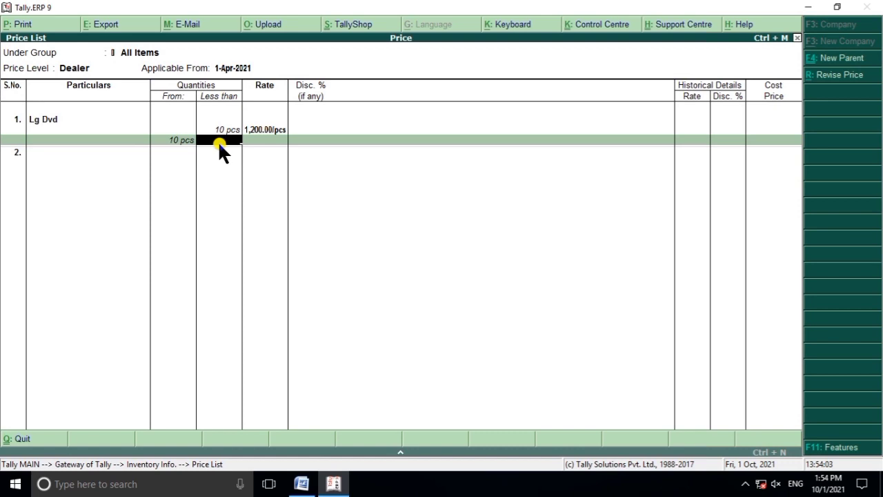
Set Lg Dvd's Dealer rate from 10 pcs upwards to 1200 with a 3% discount, checking the Word exercise
key("Return")
left_click(333, 483)
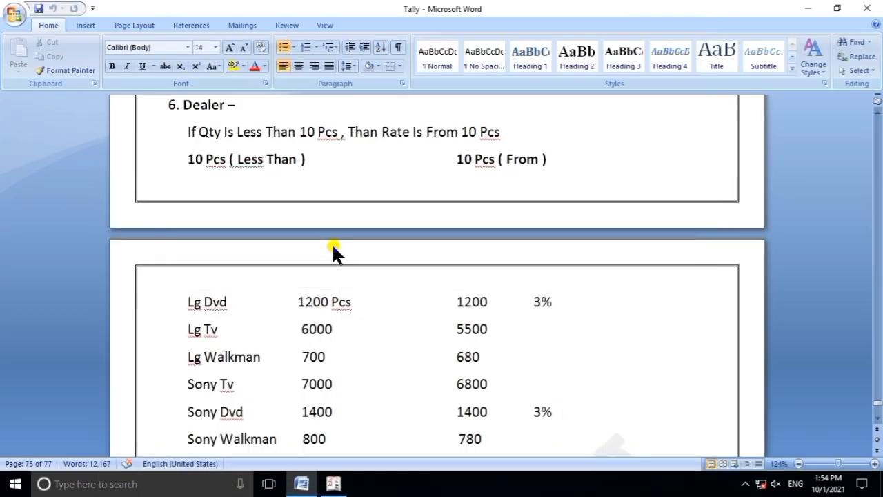
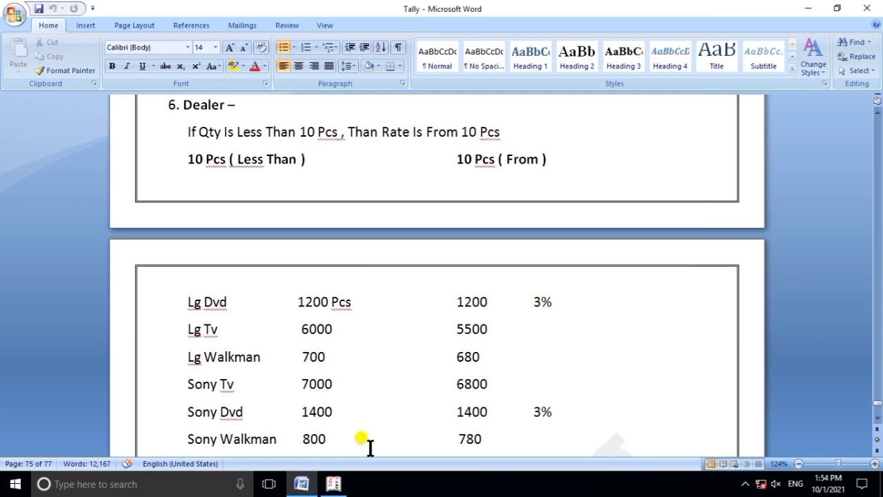
left_click(334, 483)
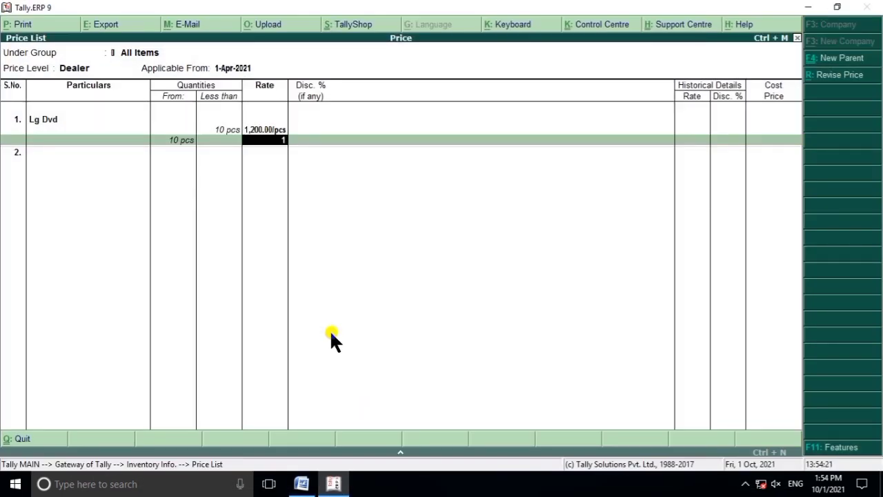
type("1200")
key("Return")
type("2")
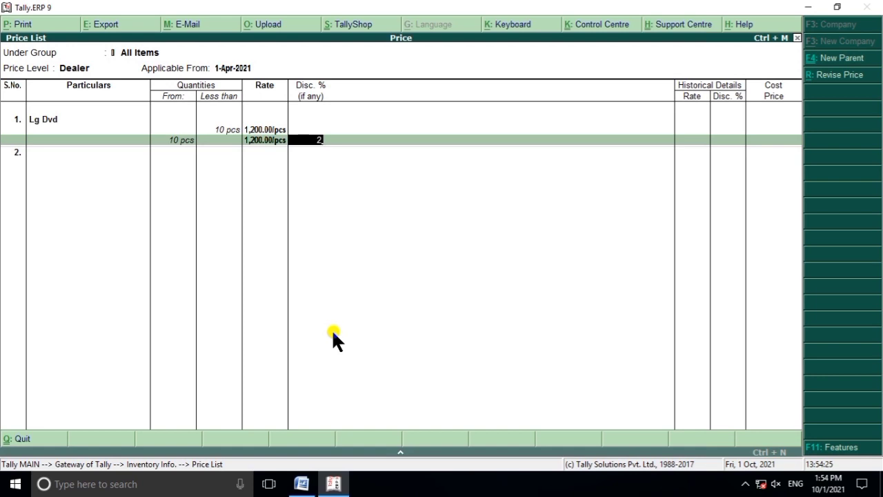
type("3")
key("Return")
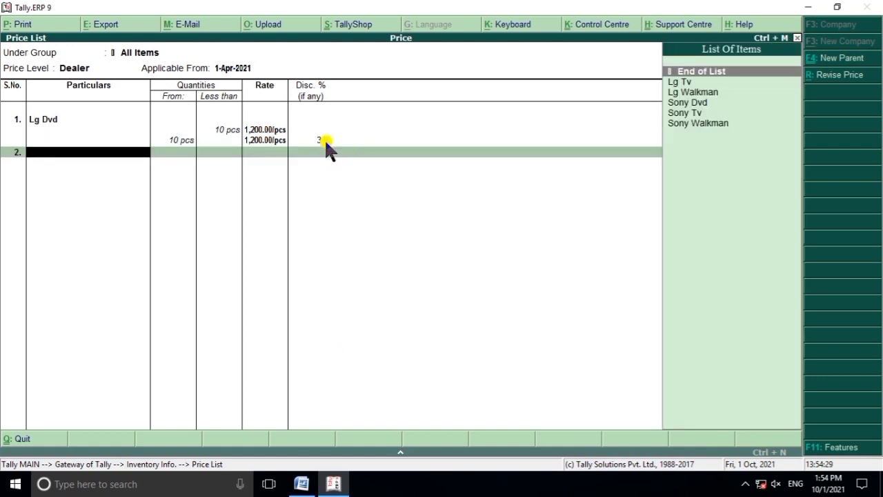
Check the next item in the Word exercise and add Lg Tv to the Dealer price list with a first slab of less than 10 pcs
left_click(329, 480)
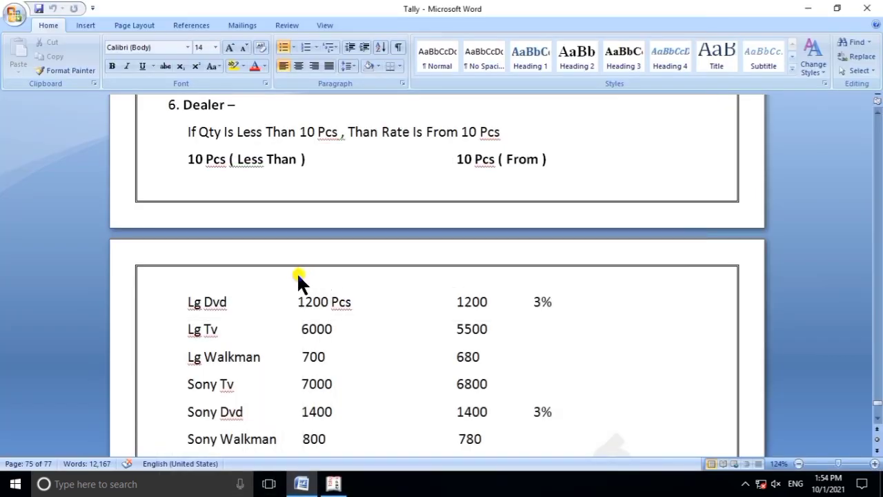
scroll(331, 313, "down", 1)
scroll(333, 320, "down", 1)
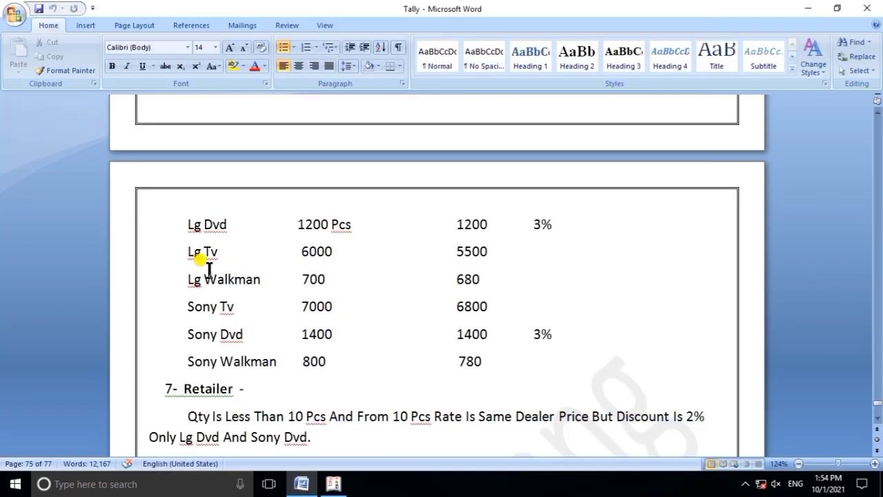
left_click(333, 483)
type("L")
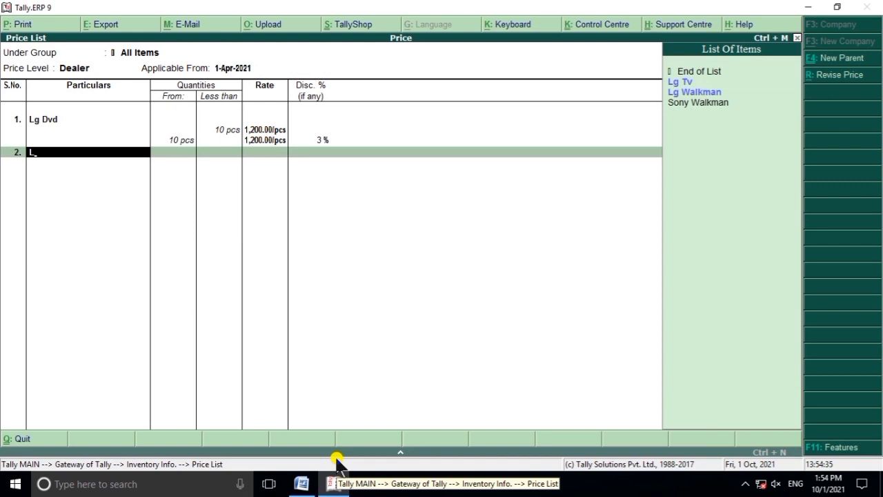
key("Down")
key("Return")
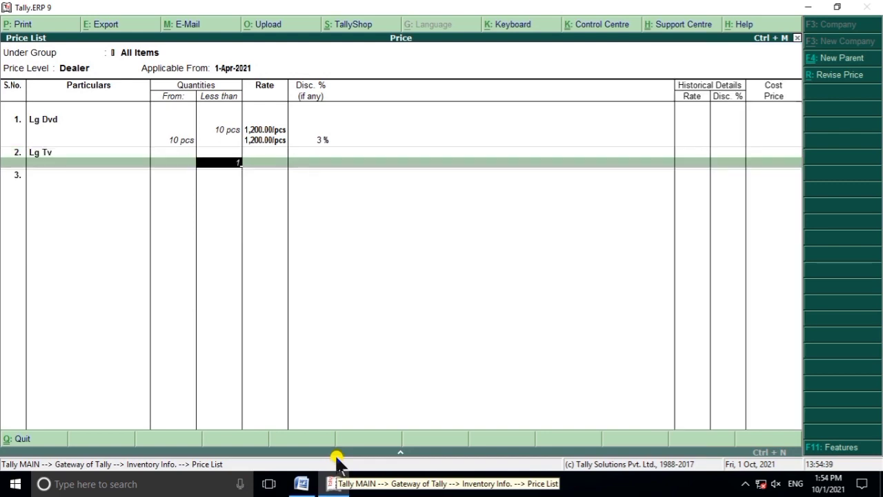
type("10")
key("Return")
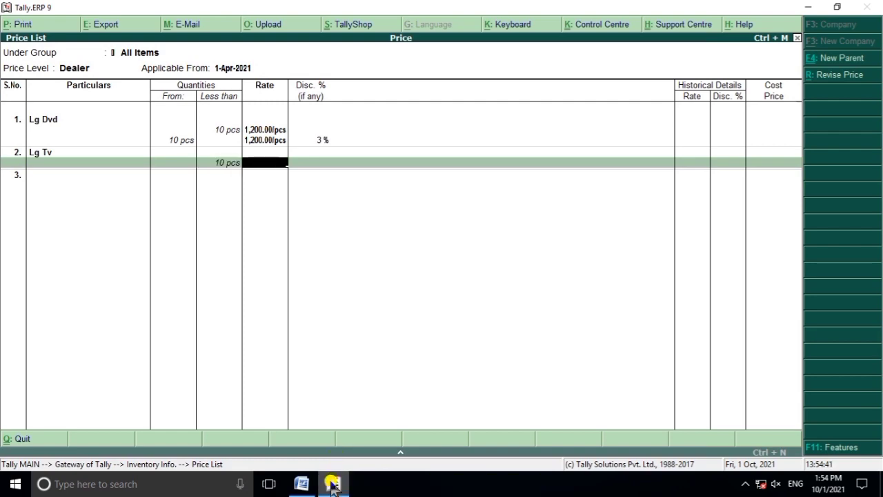
Look up Lg Tv in the Word exercise and set its Dealer rate for less than 10 pcs to 6000 without a discount
left_click(333, 483)
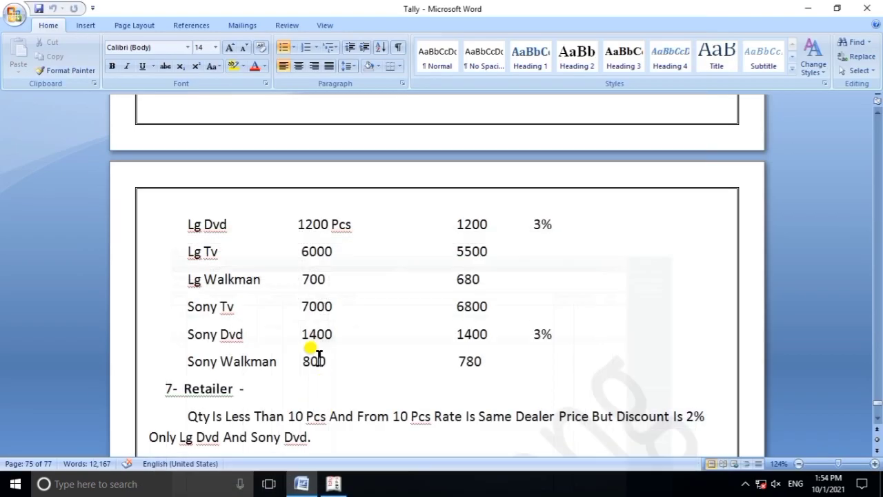
left_click(333, 483)
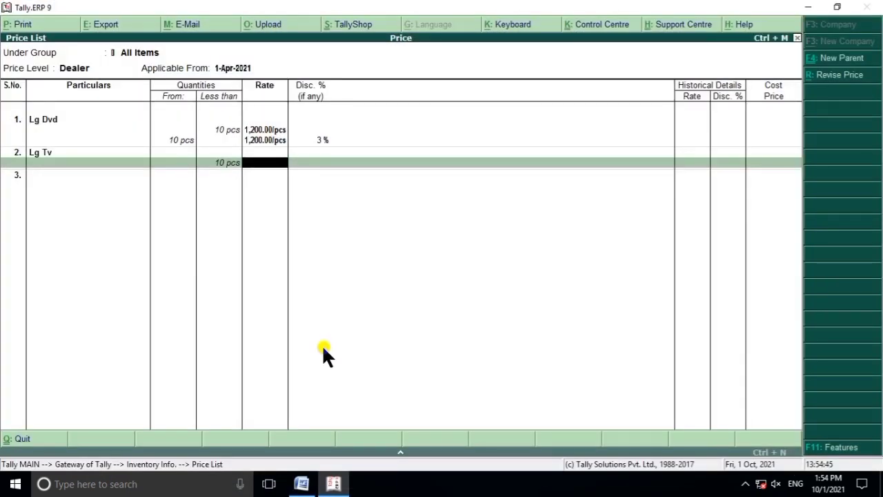
type("6,000")
key("Return")
key("Return")
key("Return")
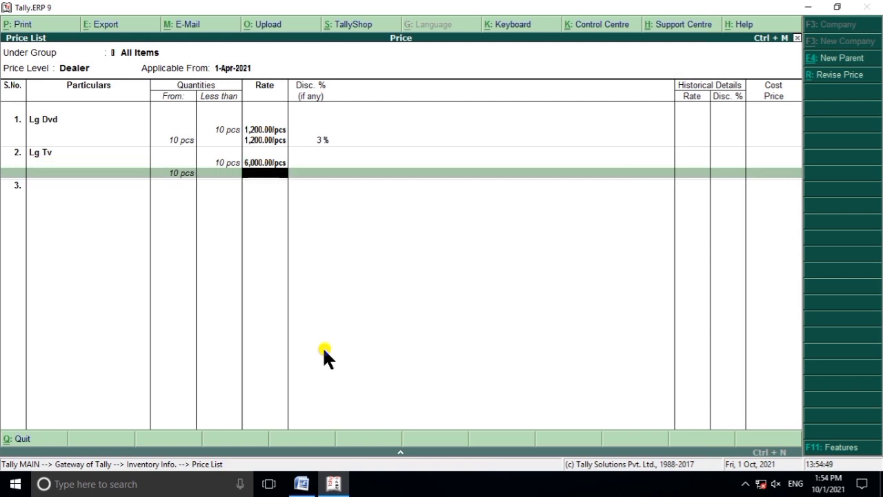
Set Lg Tv's Dealer rate from 10 pcs upwards to 5500 without a discount, following the Word exercise
left_click(335, 483)
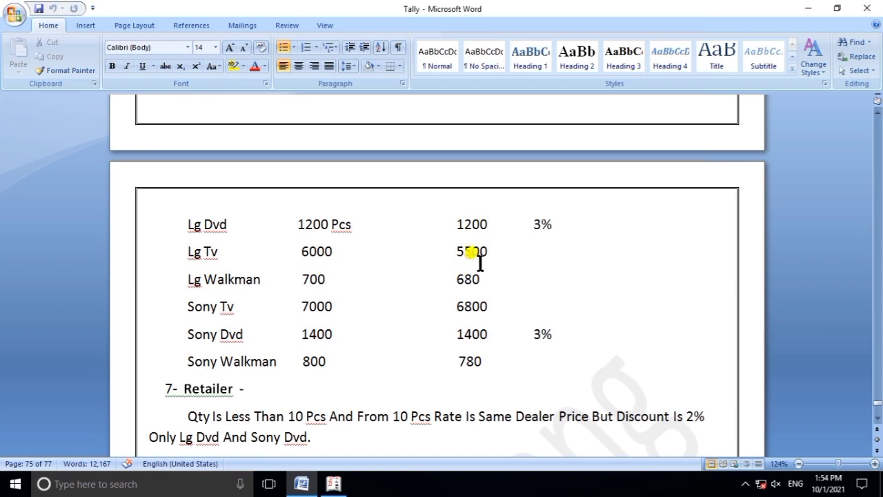
left_click(333, 483)
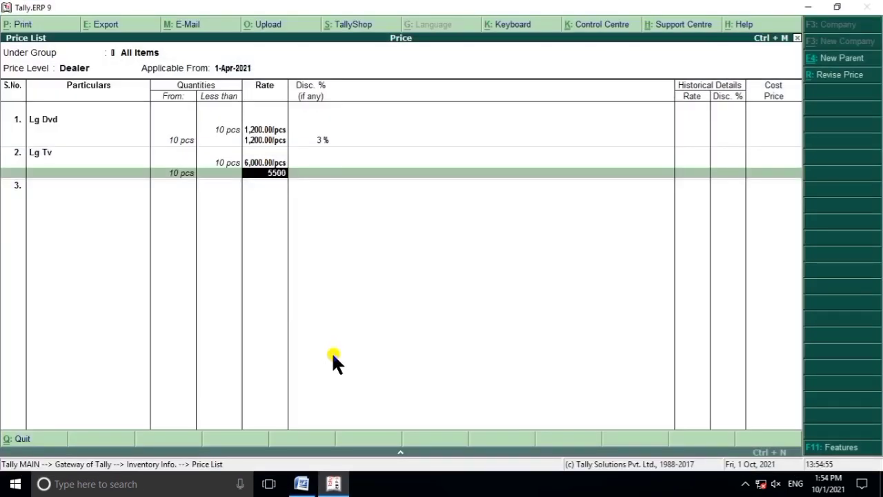
type("5500")
key("Return")
key("Return")
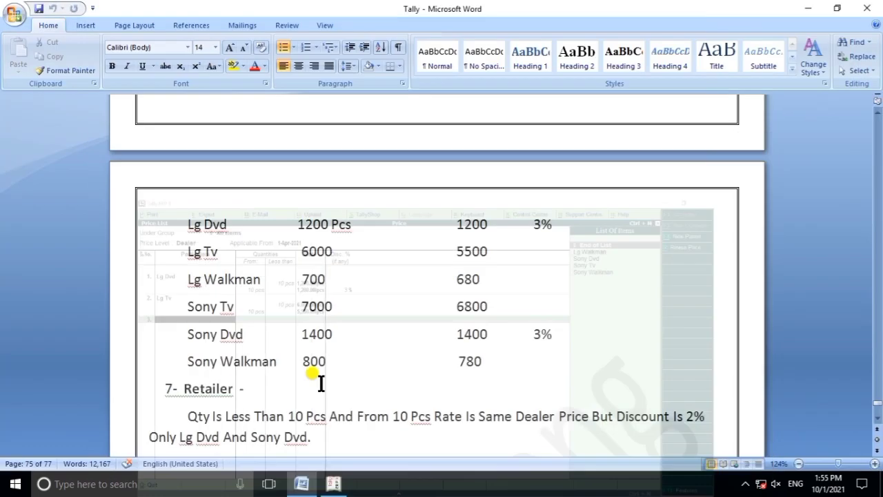
Check the Word exercise and add Lg Walkman to the Dealer price list with a first slab of less than 10 pcs
left_click(302, 483)
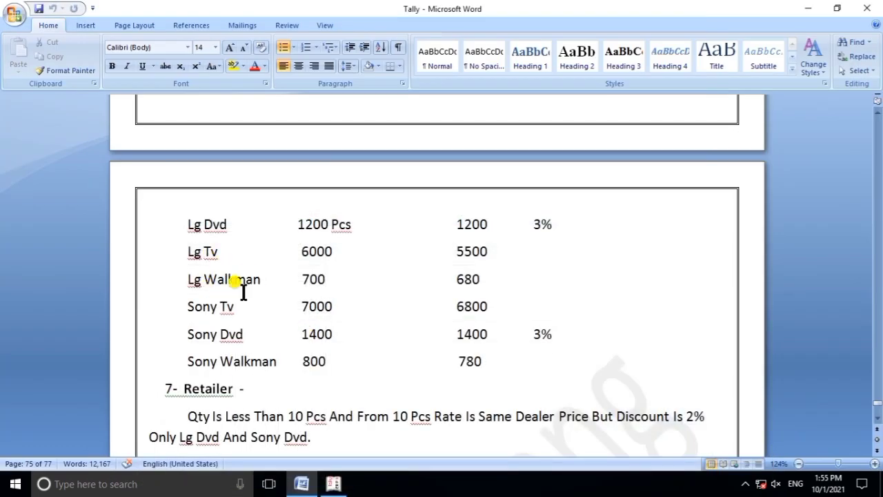
scroll(236, 301, "down", 3)
left_click(336, 485)
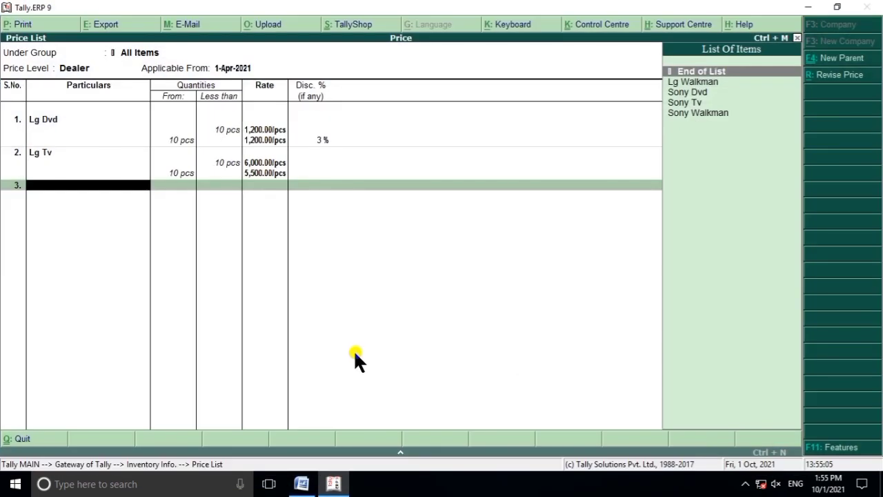
type("L")
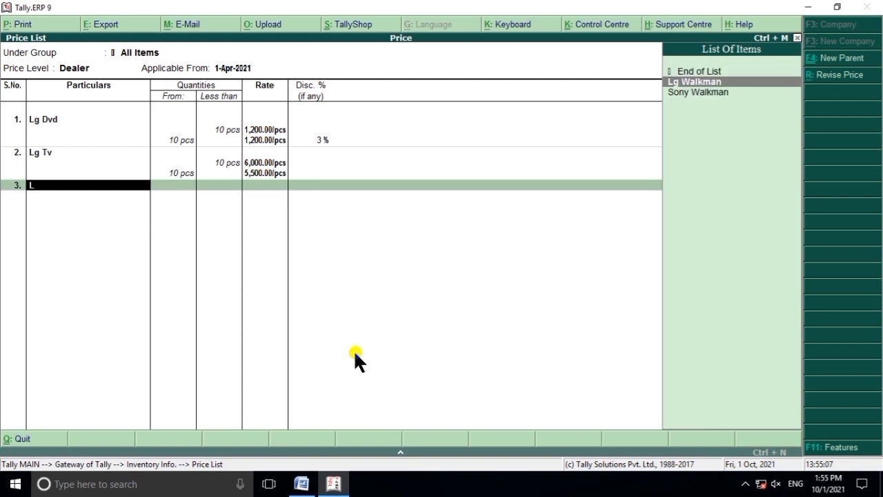
key("Return")
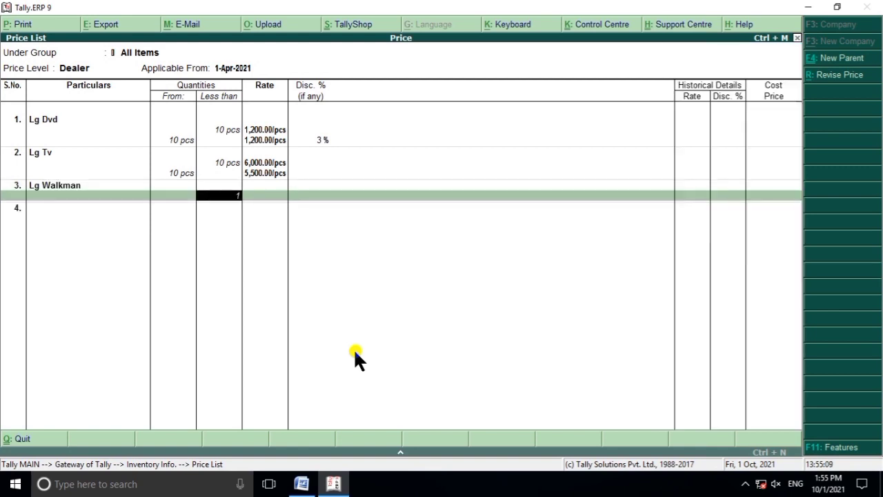
type("10")
key("Return")
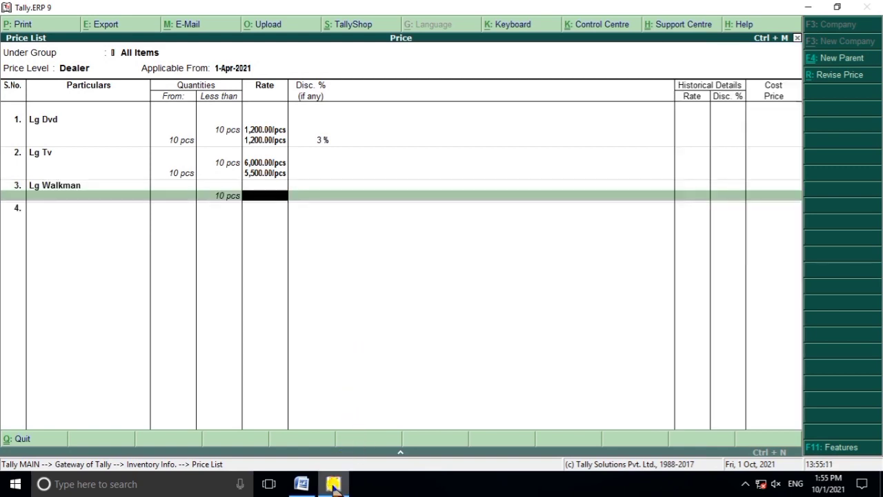
Look up Lg Walkman in the Word exercise and set its Dealer rate for less than 10 pcs to 700 without a discount
left_click(333, 484)
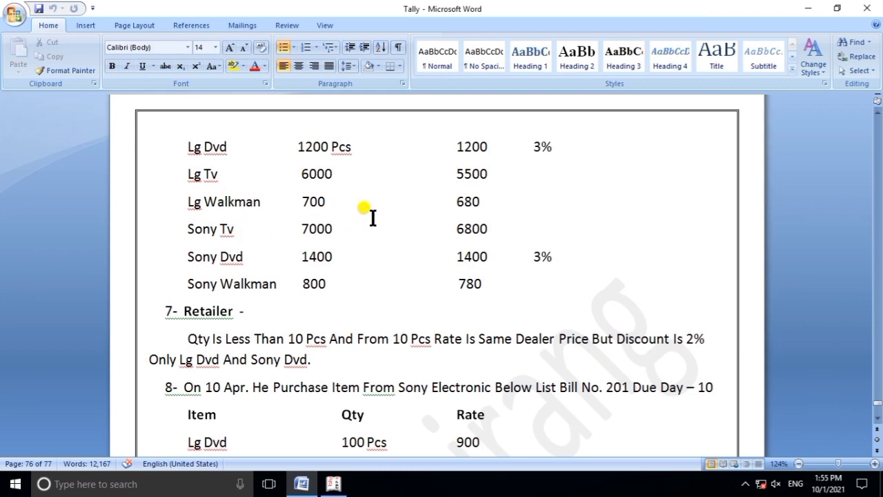
left_click(334, 484)
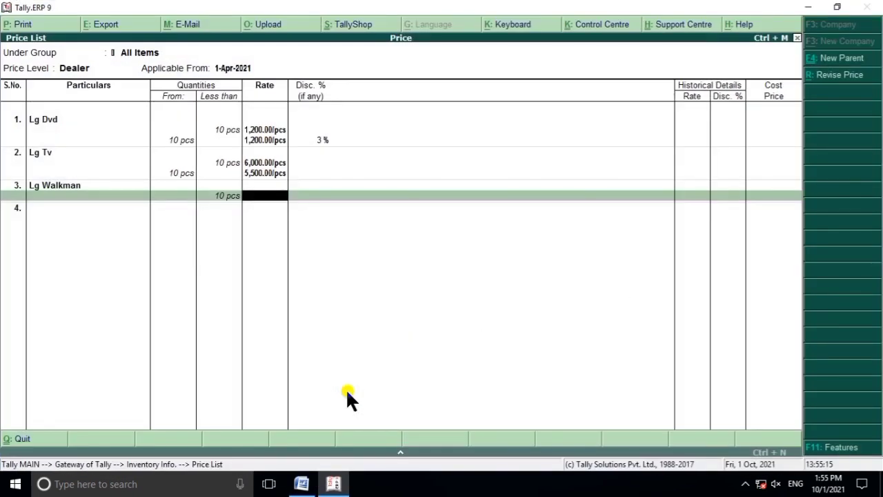
type("700")
key("Return")
key("Return")
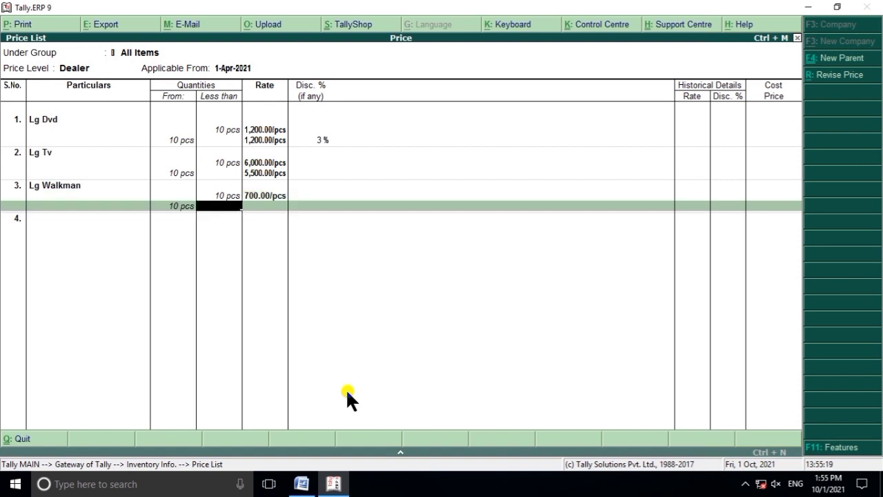
Set Lg Walkman's Dealer rate from 10 pcs upwards to 680 without a discount, checking the Word exercise
left_click(332, 485)
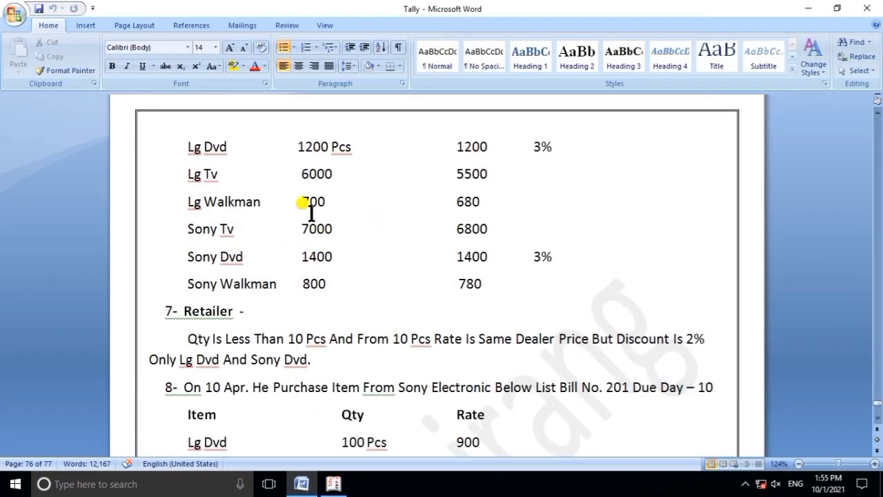
left_click(333, 485)
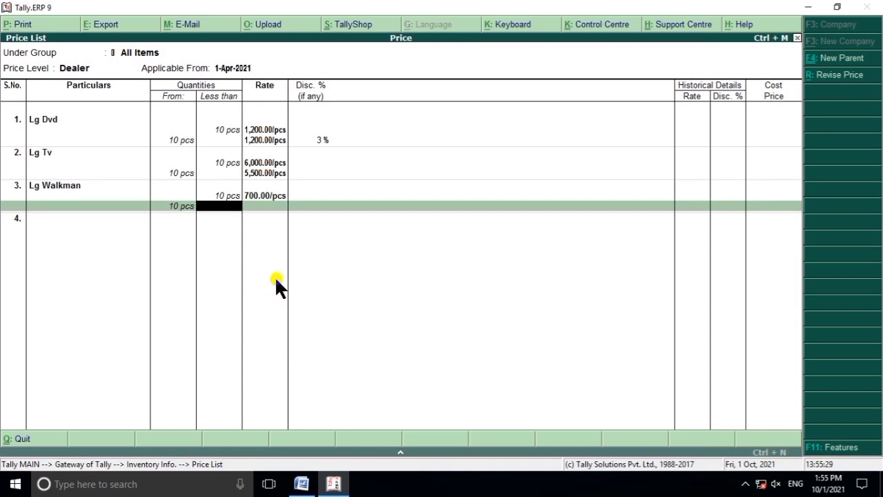
key("Return")
type("680")
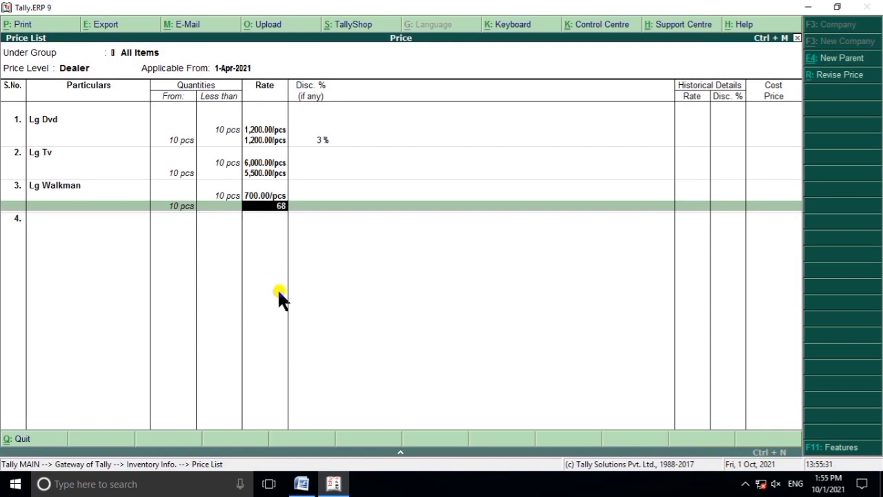
key("Return")
key("Return")
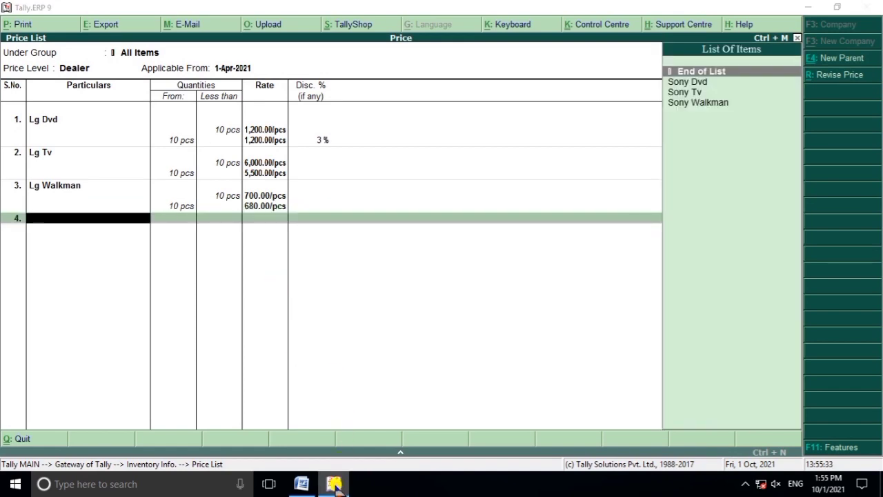
Add Sony Tv to the Dealer price list with a first slab of less than 10 pcs, following the Word exercise
left_click(334, 485)
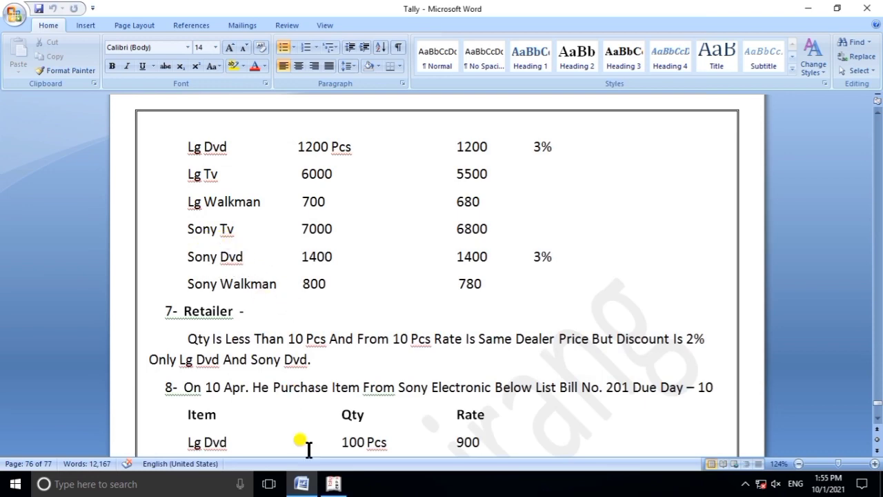
left_click(332, 483)
type("S")
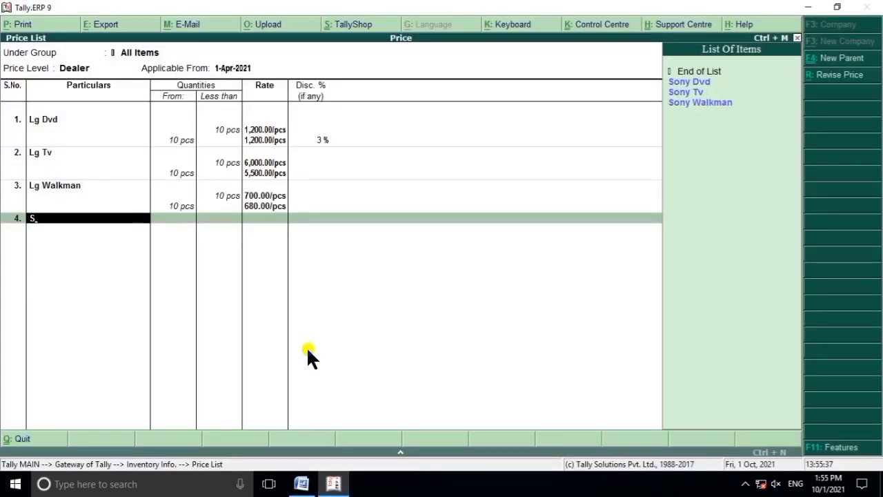
key("Down")
key("Down")
key("Return")
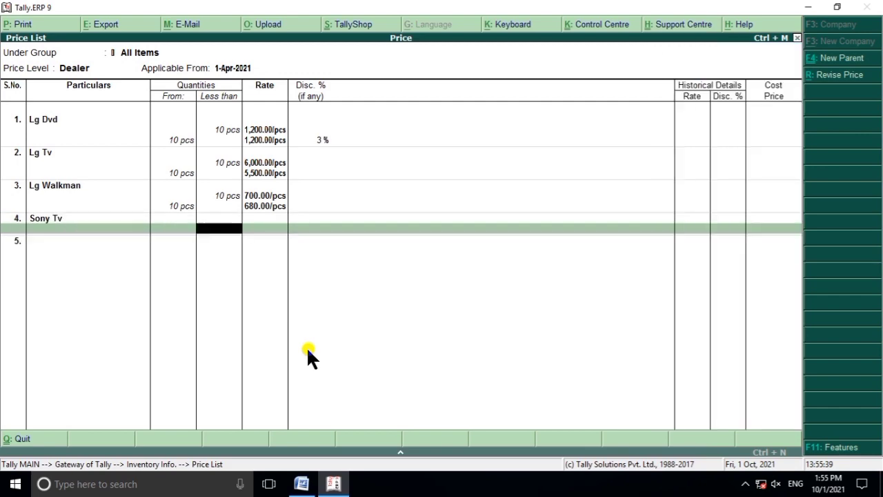
left_click(302, 483)
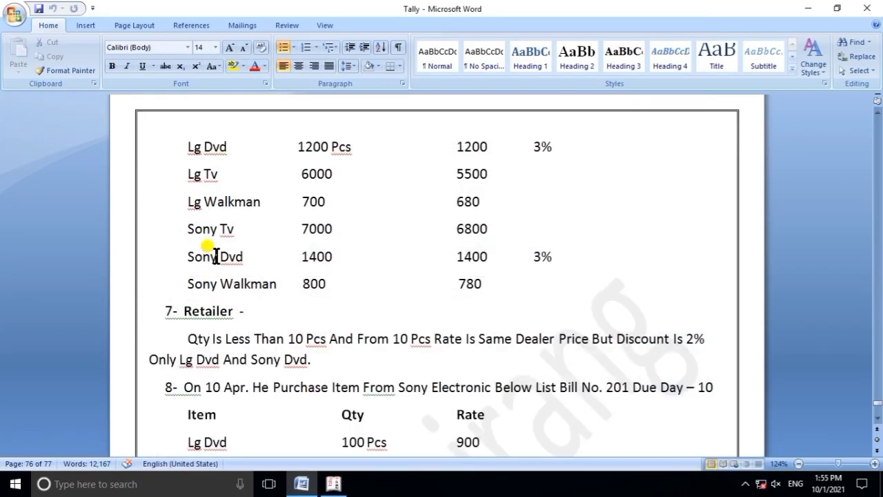
left_click(333, 483)
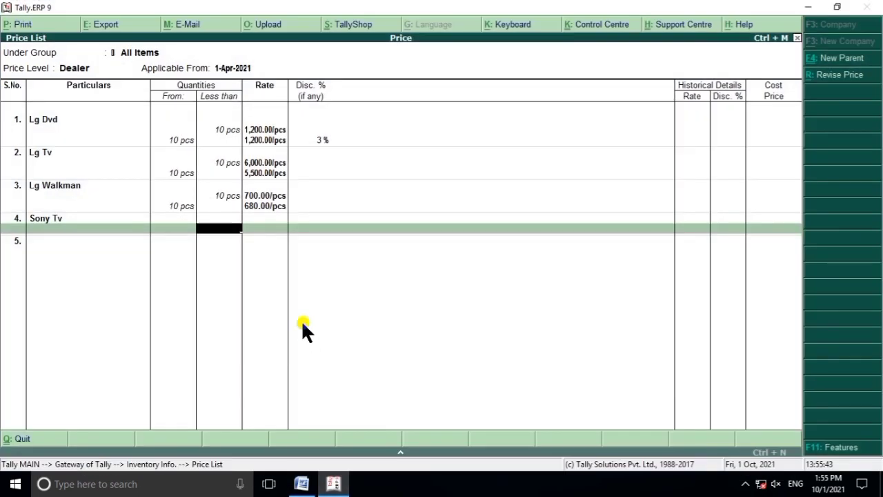
type("10")
key("Return")
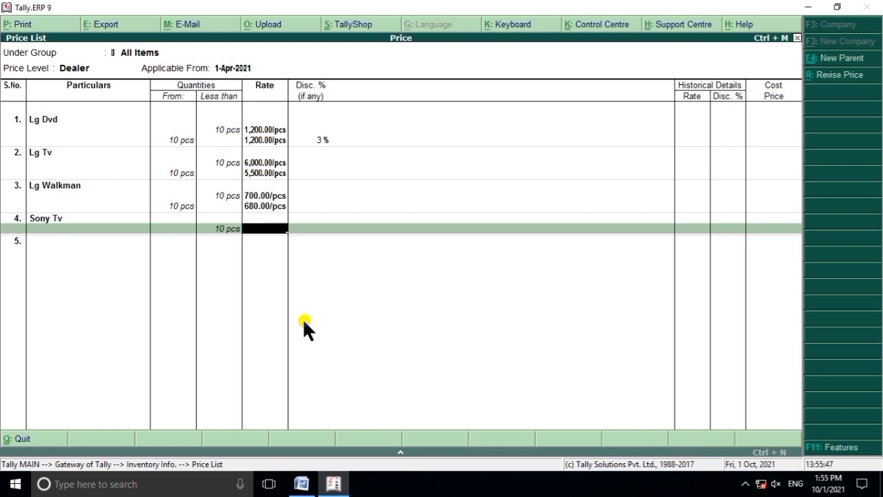
Set Sony Tv's Dealer rate for less than 10 pcs to 7000 without a discount, and check its from-10-pcs rate in the Word exercise
type("7000")
key("Return")
key("Return")
key("Return")
left_click(333, 483)
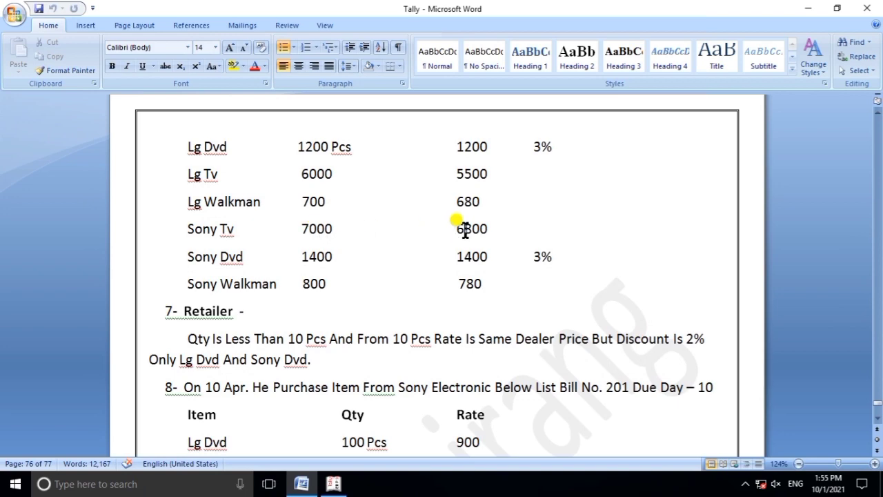
Return to Tally.ERP 9 and set Sony Tv's Dealer rate from 10 pcs upwards to 6800 without a discount
left_click(334, 483)
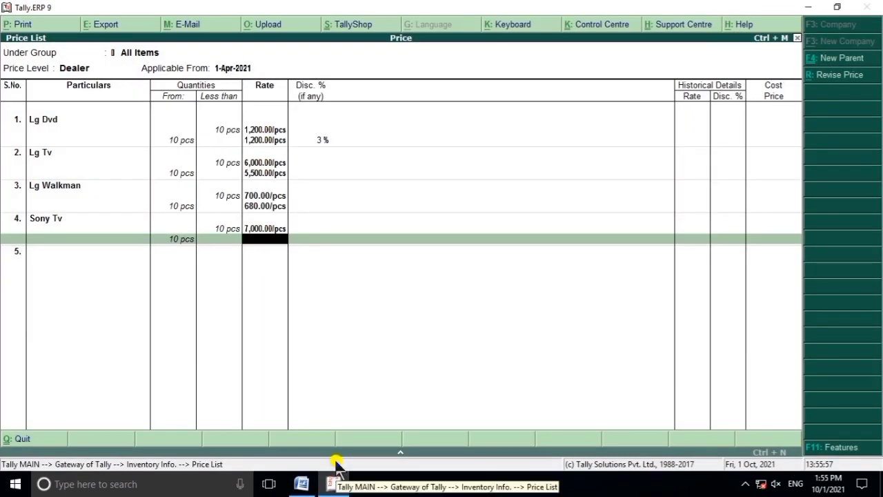
type("6,800")
key("Return")
key("Return")
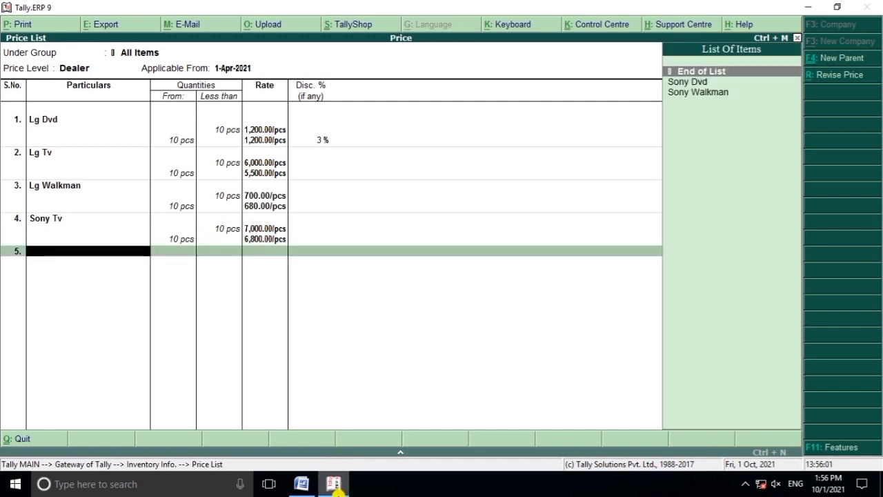
Check the next item in the Word exercise and add Sony Dvd to the Dealer price list with a first slab of less than 10 pcs
left_click(302, 484)
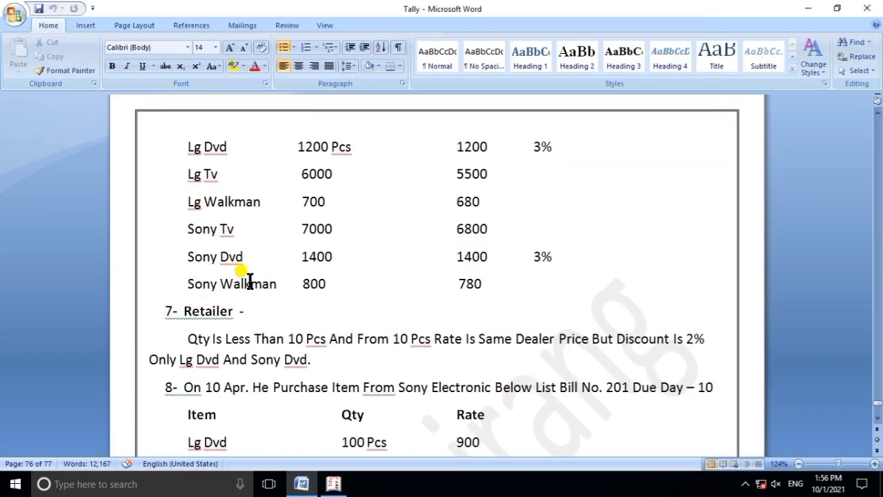
left_click(335, 483)
type("S")
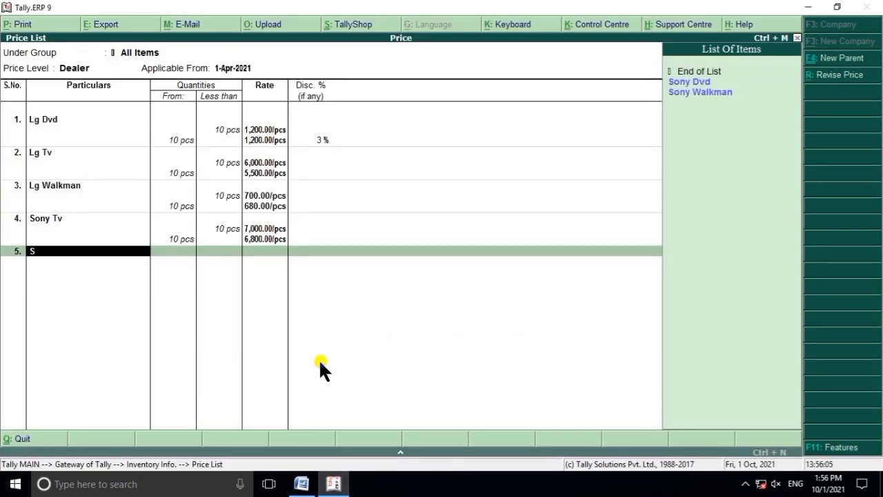
key("Down")
key("Return")
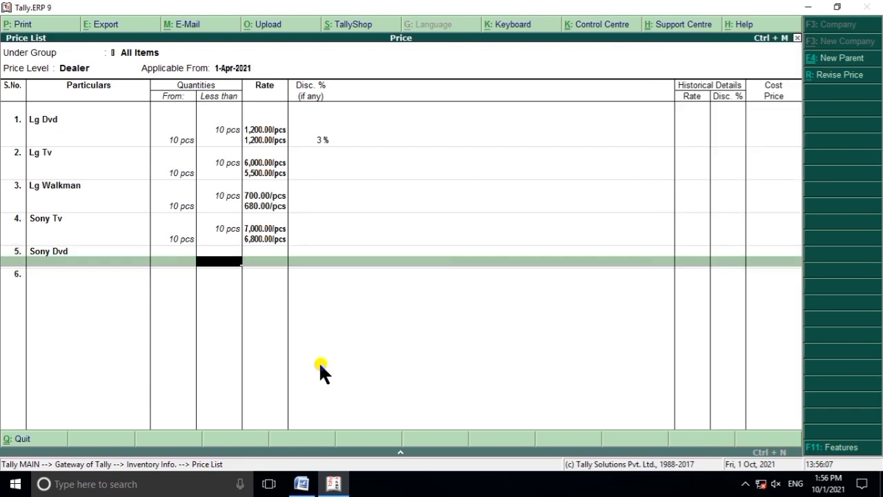
key("Return")
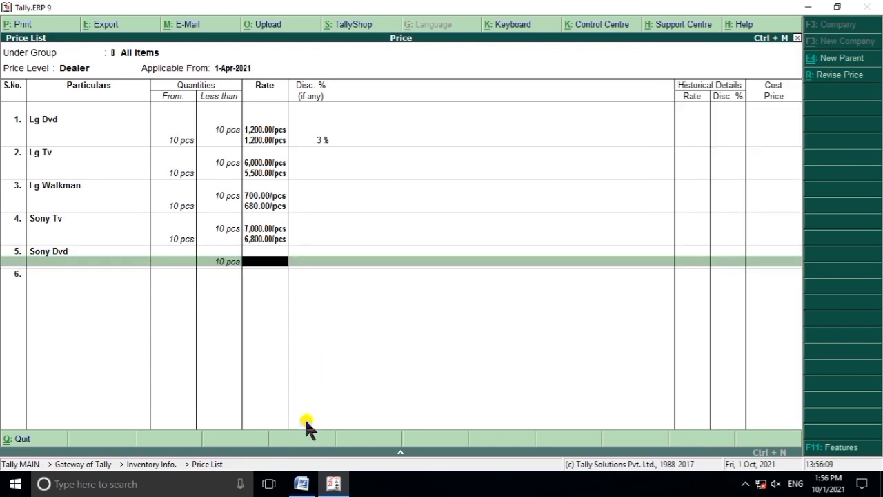
Look up Sony Dvd in the Word exercise and set its Dealer rate for less than 10 pcs to 1400 without a discount
left_click(301, 483)
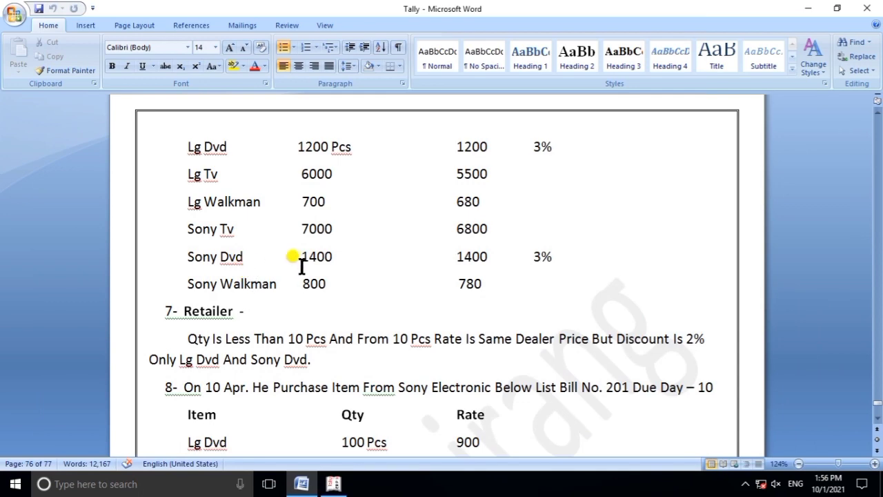
left_click(333, 483)
type("1400")
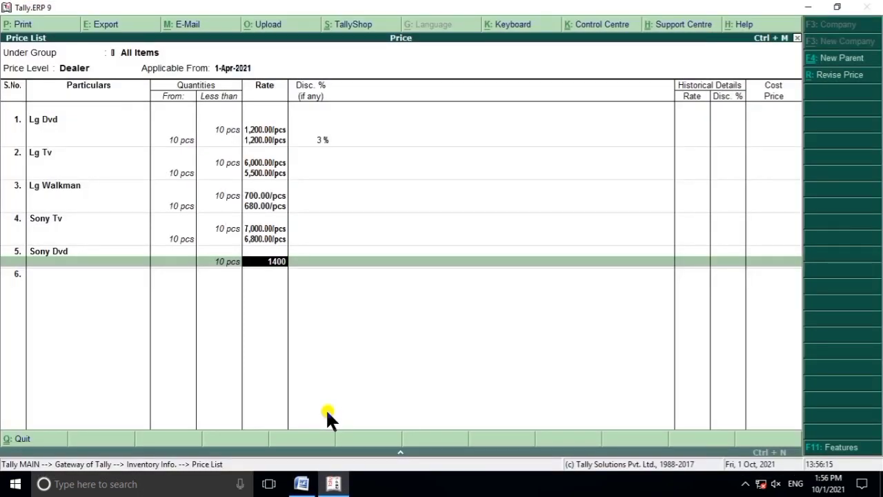
key("Return")
key("Return")
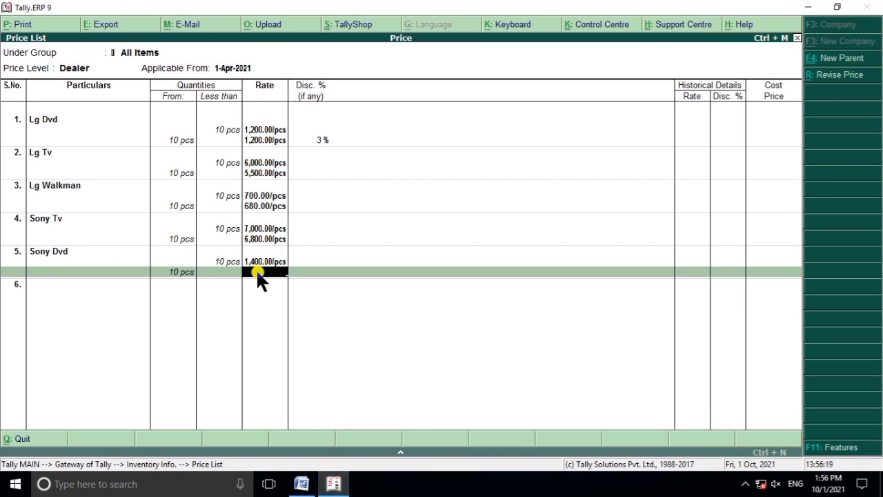
Set Sony Dvd's Dealer rate from 10 pcs upwards to 1400 with a 3% discount, checking the Word exercise
left_click(334, 481)
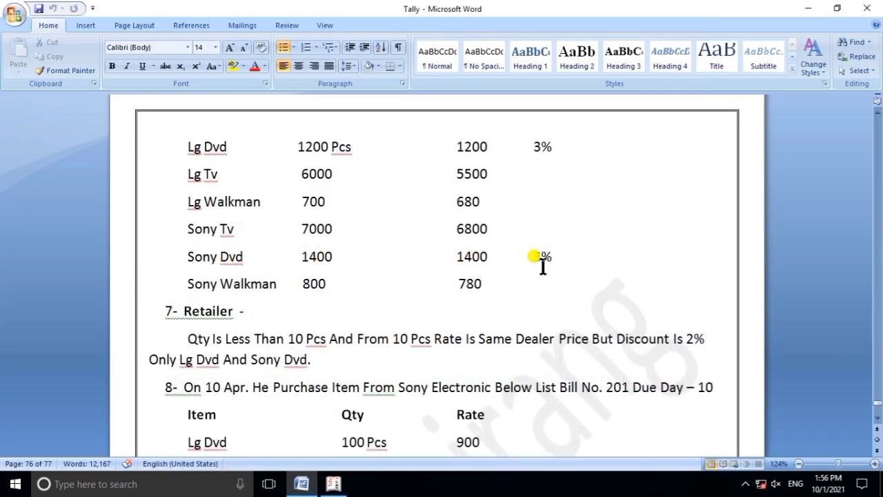
left_click(333, 483)
type("1,400.00/pcs")
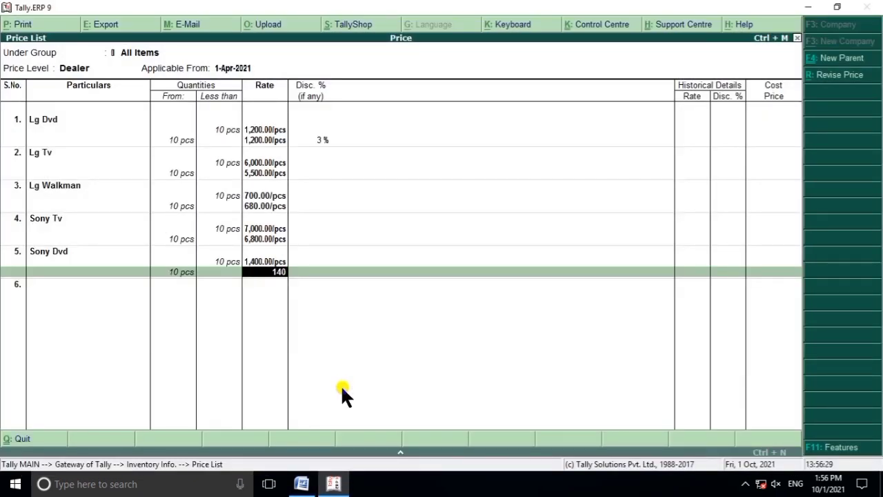
key("Return")
type("3")
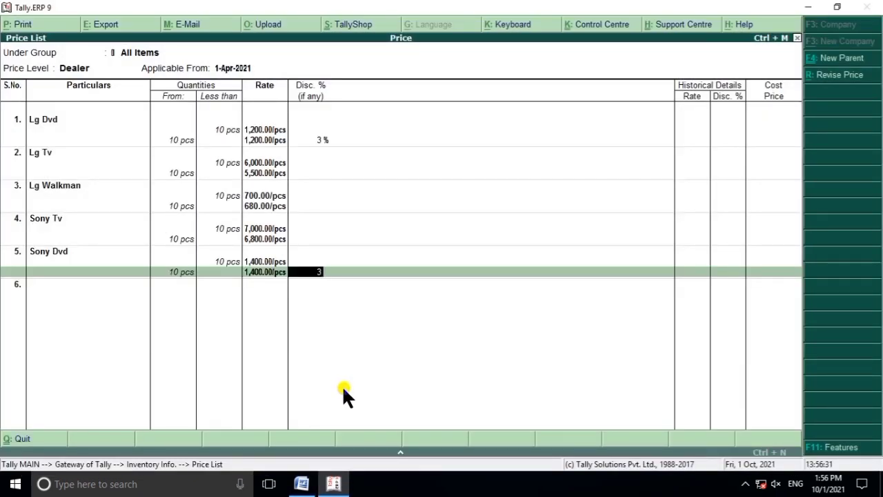
key("Return")
Add Sony Walkman to the Dealer price list with a first slab of less than 10 pcs, following the Word exercise
left_click(335, 485)
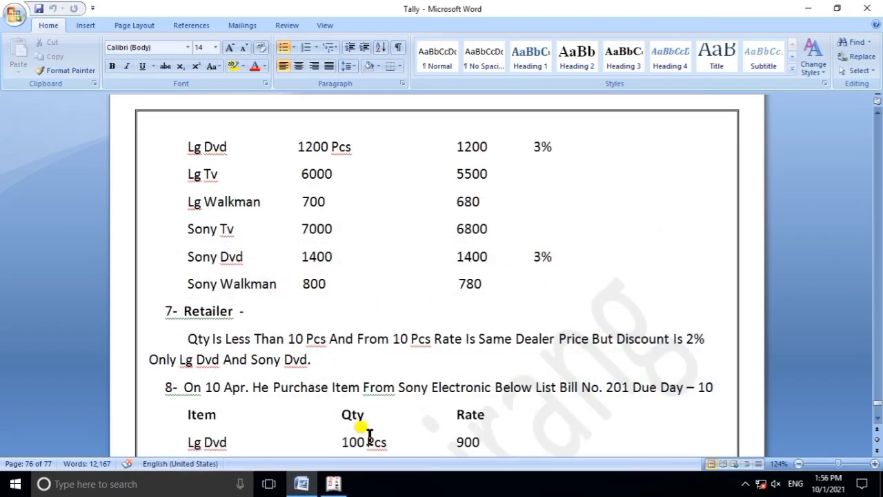
left_click(333, 484)
type("S")
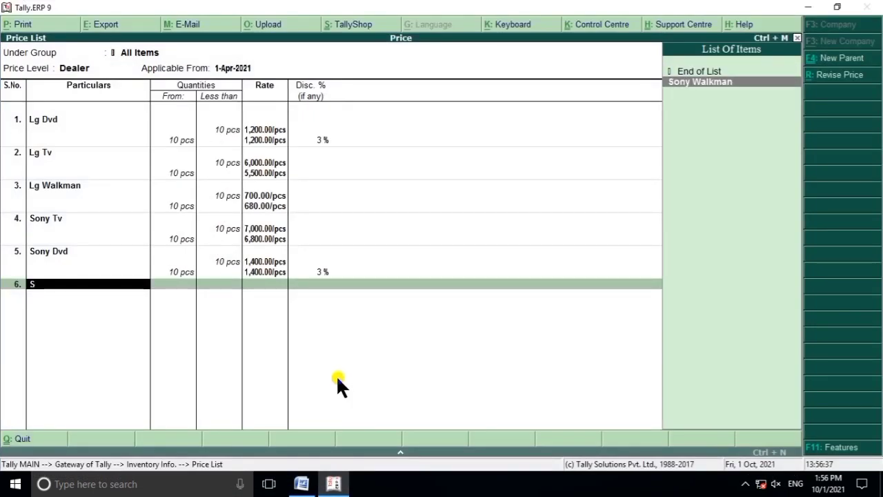
key("Return")
type("1")
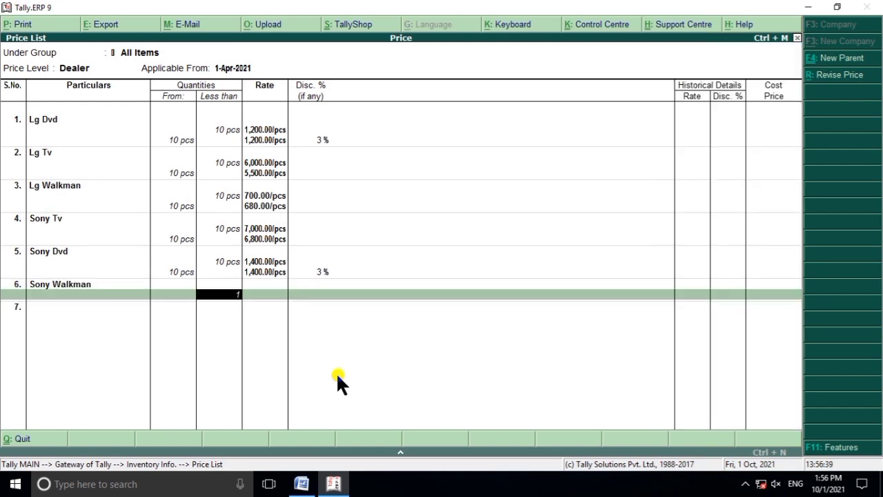
type("0")
key("Return")
Look up Sony Walkman in the Word exercise and set its Dealer rate for less than 10 pcs to 800 without a discount
left_click(334, 482)
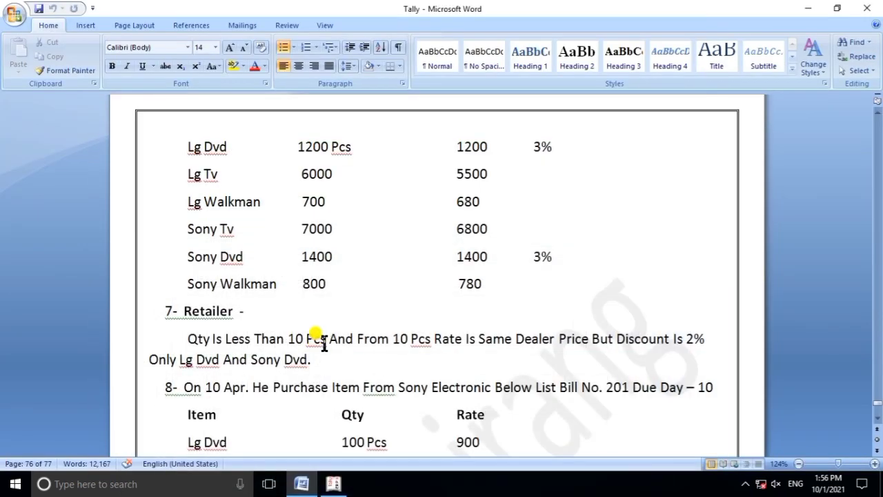
left_click(335, 483)
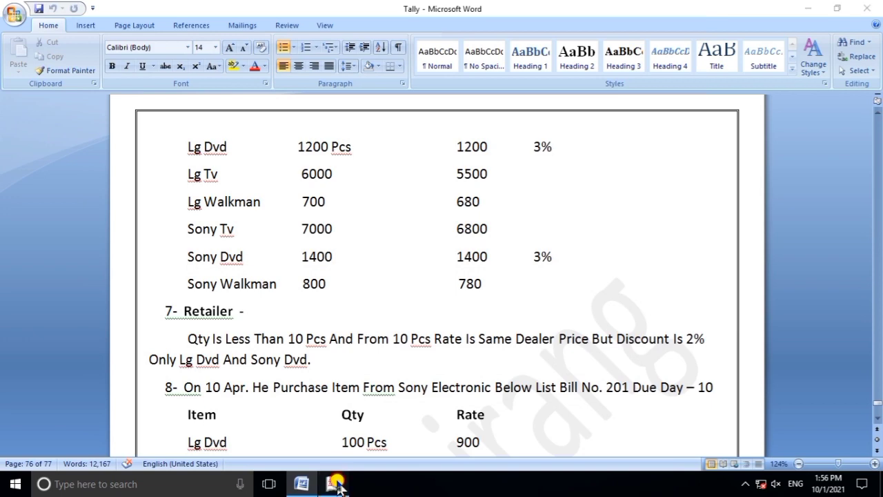
type("80")
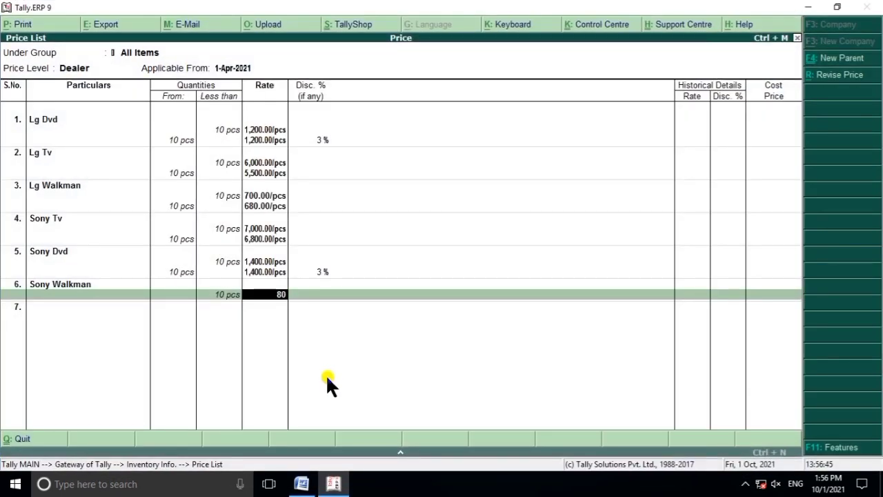
key("Return")
key("BackSpace")
type("800")
key("Return")
key("Return")
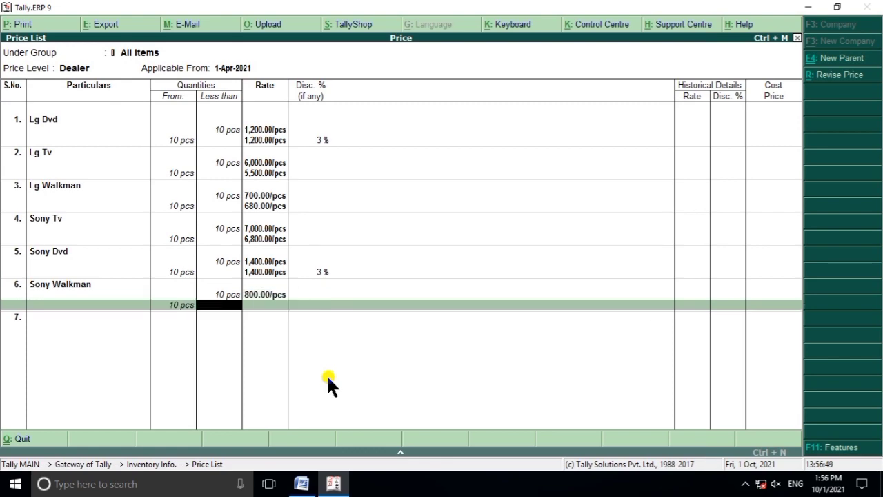
Set Sony Walkman's Dealer rate from 10 pcs upwards to 780 without a discount, checking the Word exercise
key("Return")
left_click(333, 483)
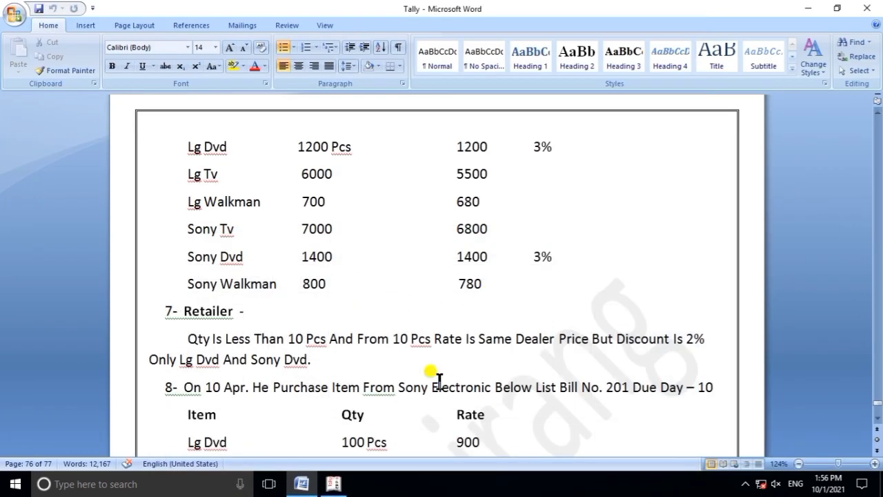
left_click(333, 484)
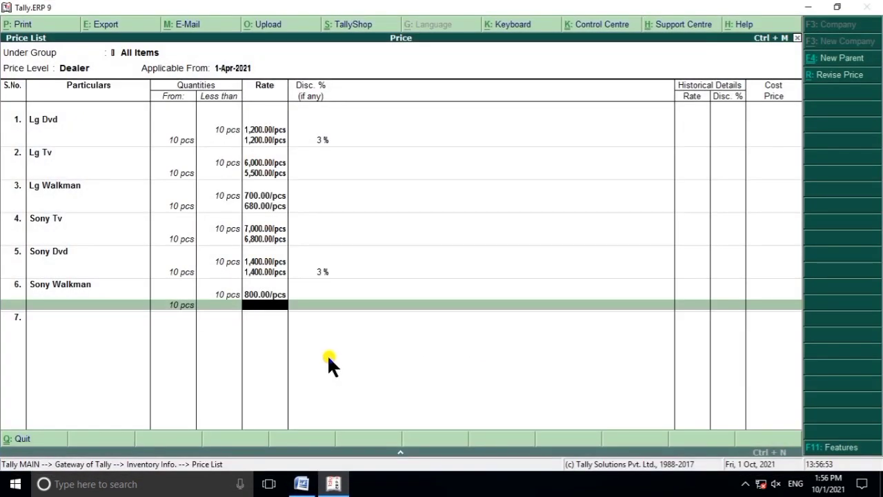
type("780")
key("Return")
key("Return")
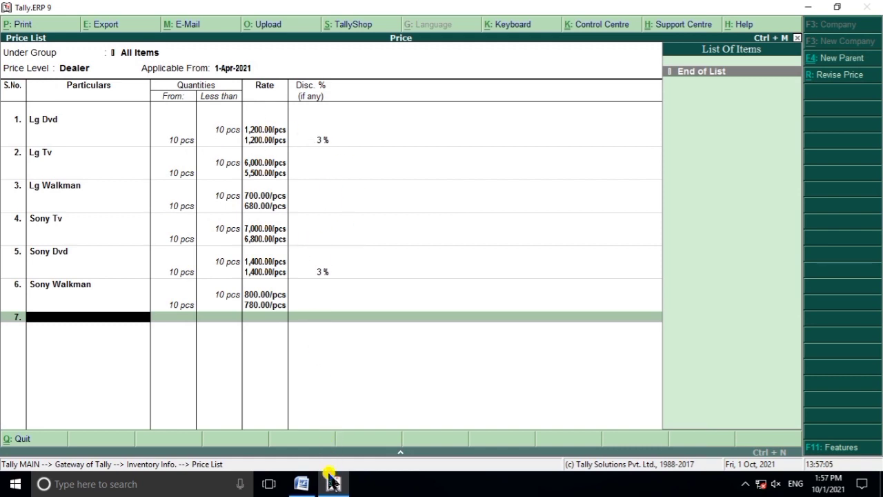
Compare the Dealer entries with the Word exercise, then end the item list and save the Dealer price list
left_click(302, 484)
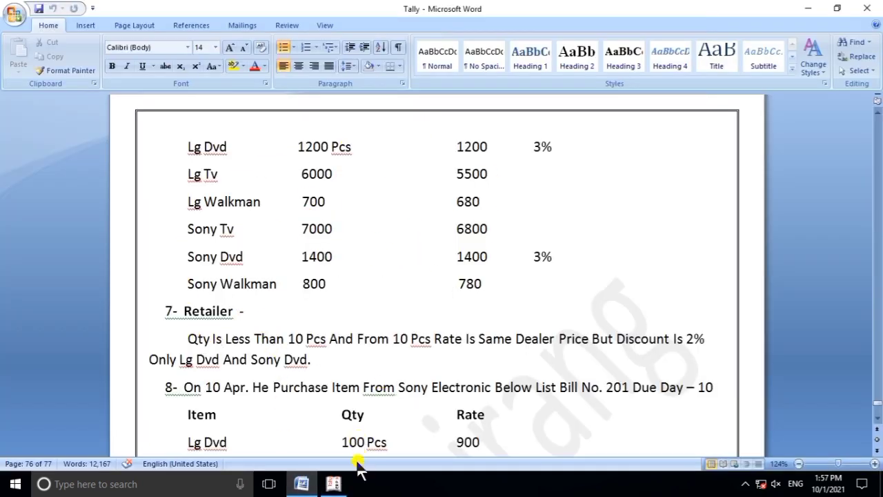
left_click(333, 484)
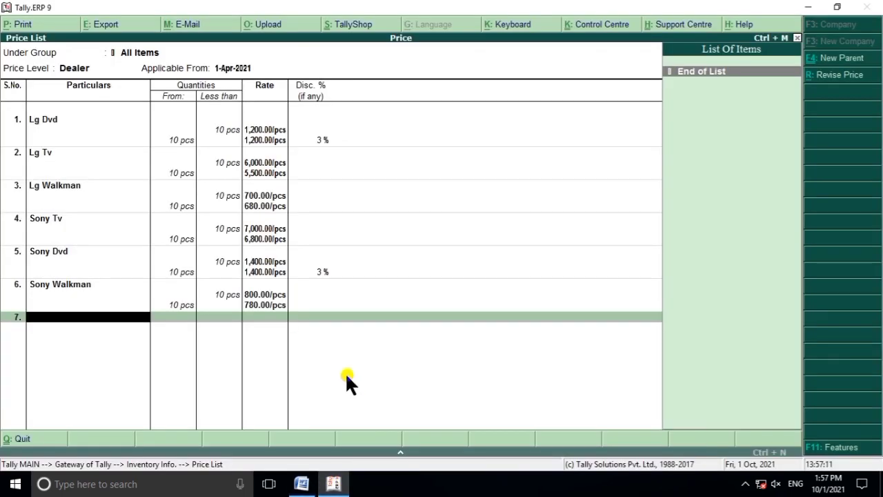
key("Return")
key("Return")
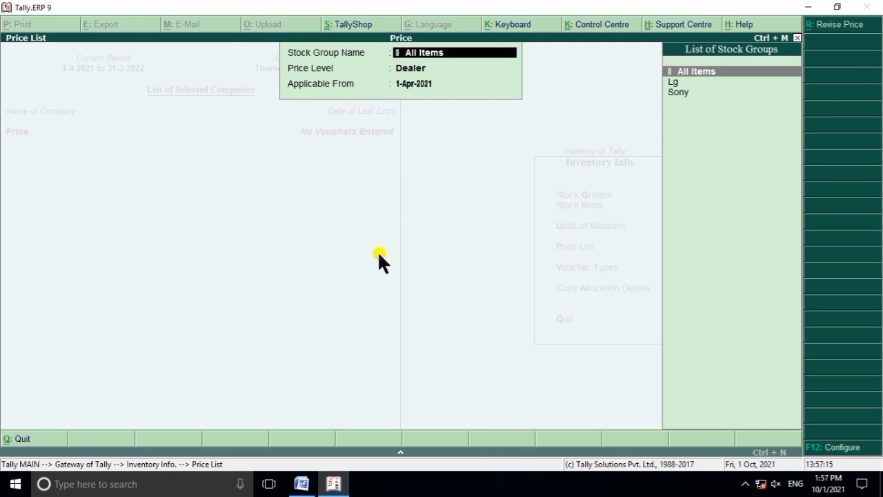
Examine the Retailer instructions in the Word exercise against the Dealer rates, quantity slabs and discounts they refer to
left_click(301, 484)
scroll(304, 372, "down", 2)
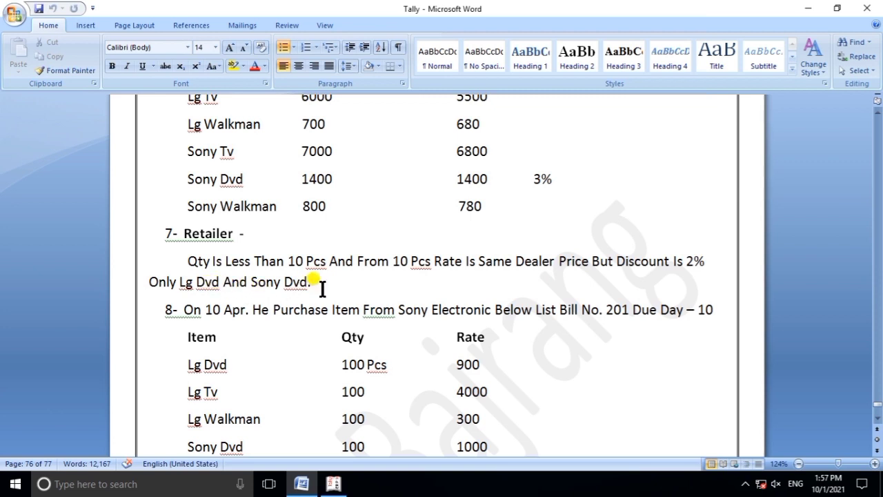
scroll(321, 287, "up", 2)
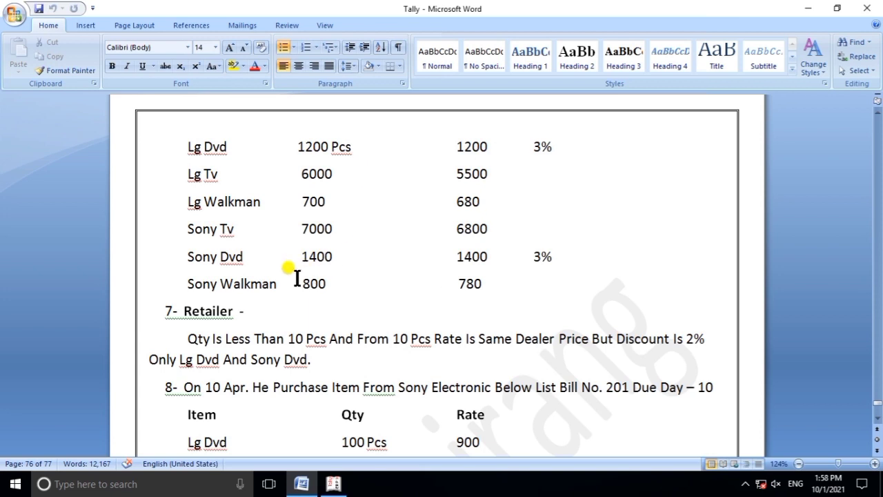
scroll(636, 340, "down", 1)
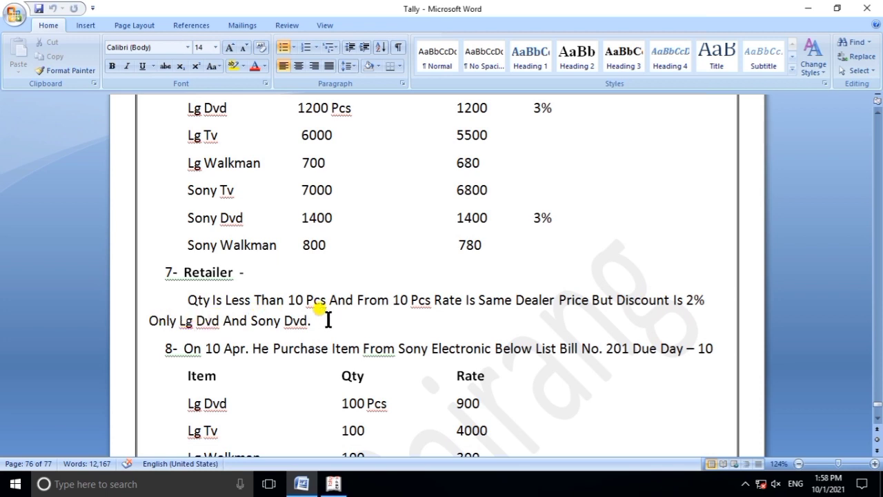
scroll(329, 319, "up", 3)
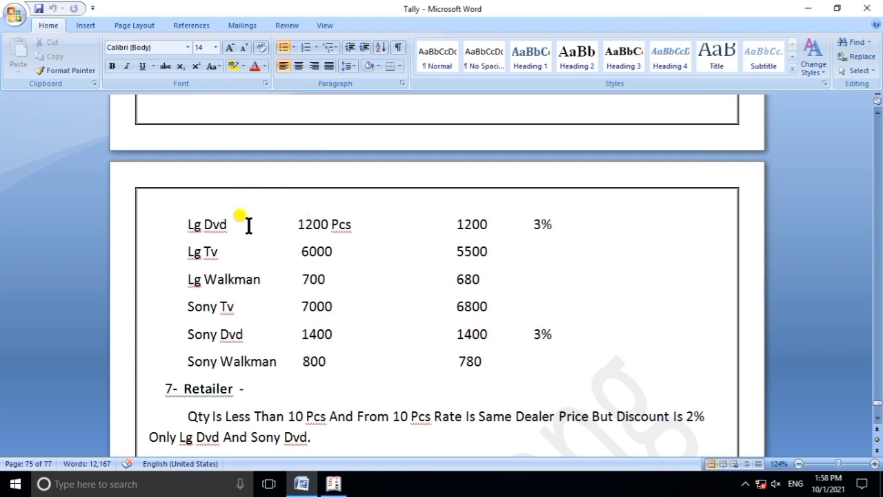
scroll(302, 306, "up", 2)
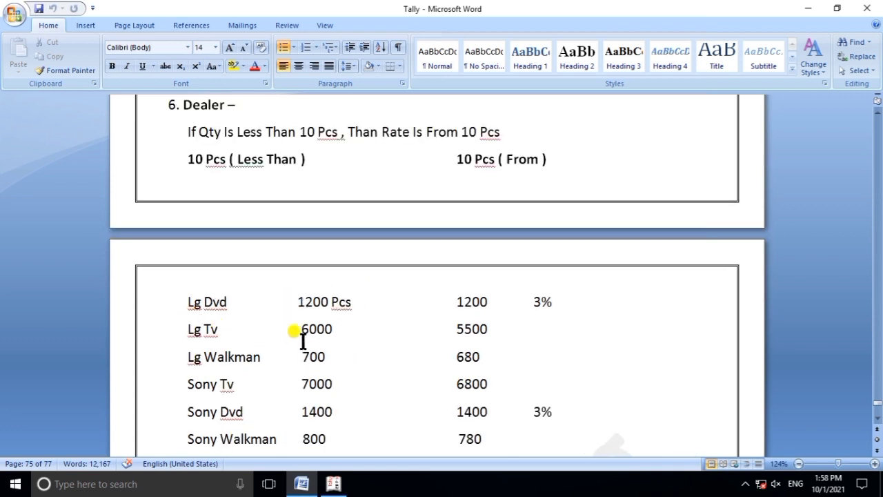
scroll(299, 331, "down", 2)
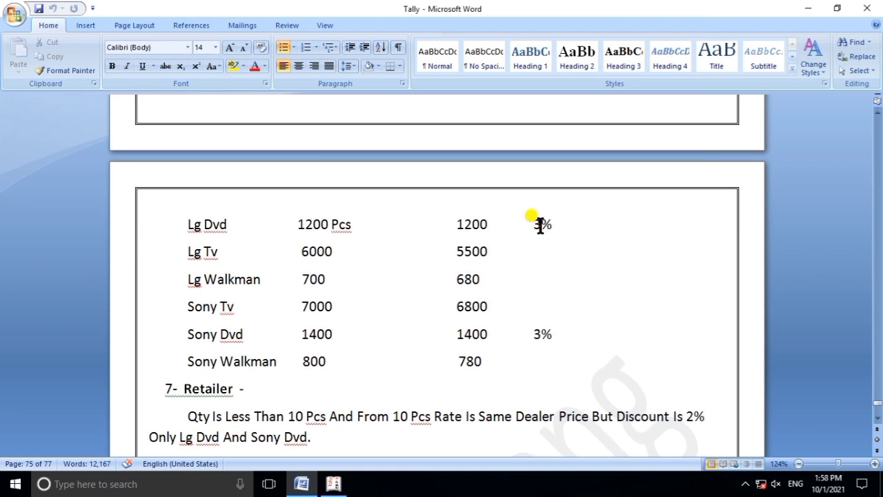
scroll(540, 226, "down", 2)
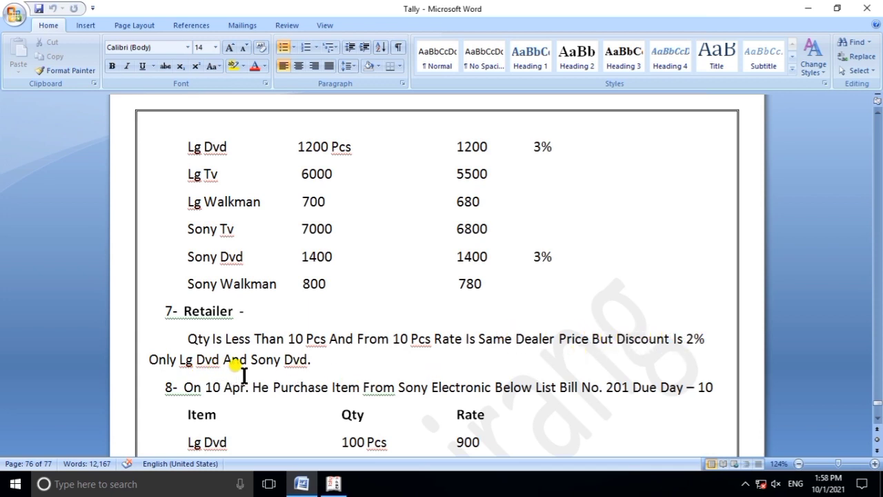
scroll(330, 364, "up", 1)
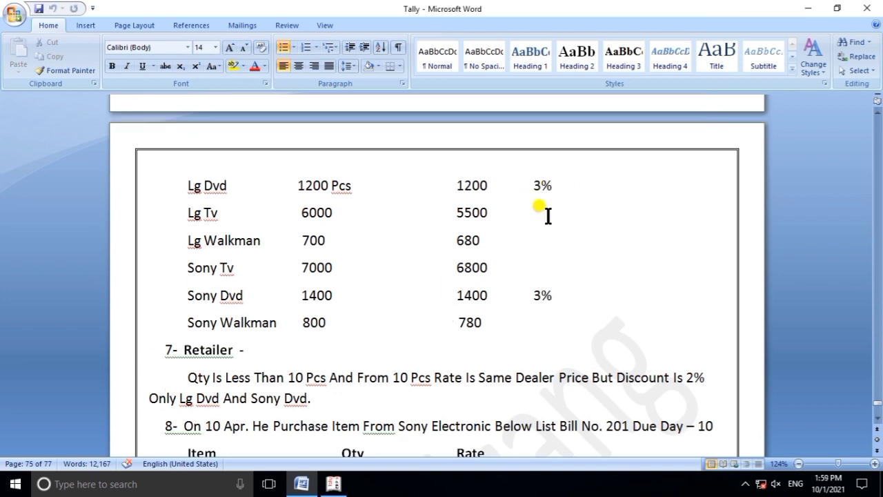
Switch to Tally.ERP 9 and start the Retiler price list for All Items applicable from 1-Apr-2021, with Lg Dvd as first item
left_click(333, 484)
key("Return")
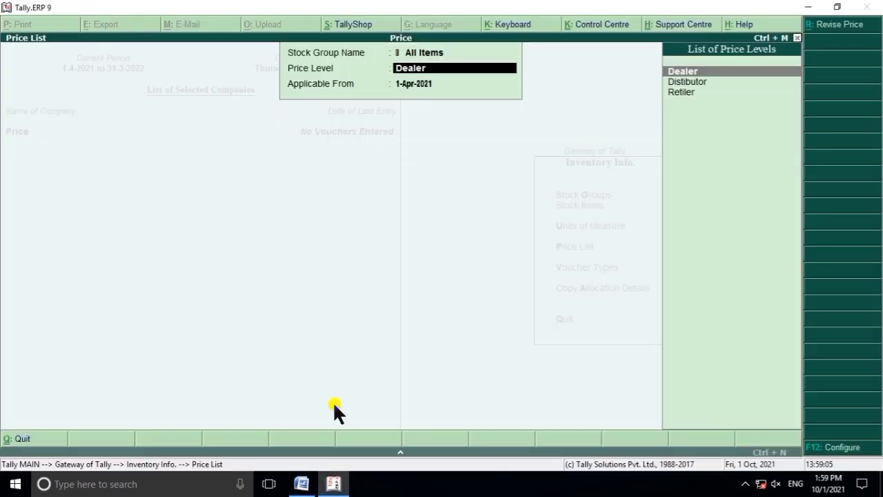
key("Down")
key("Down")
key("Return")
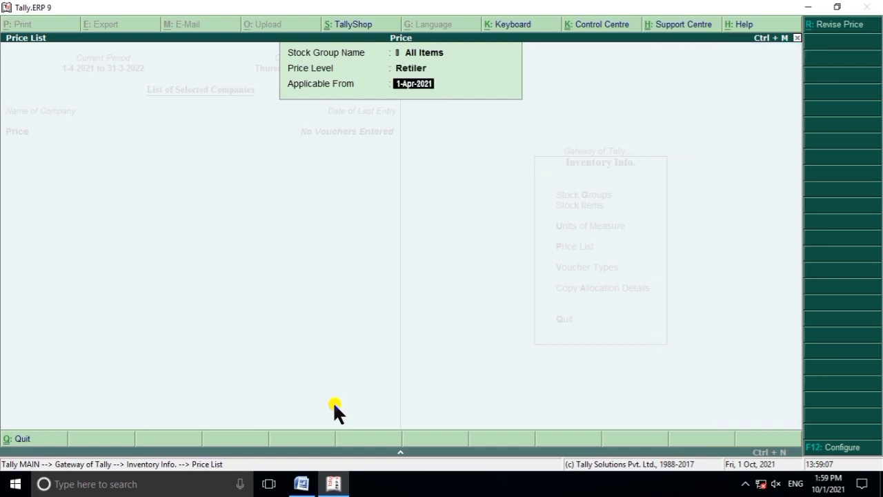
key("Return")
key("Return")
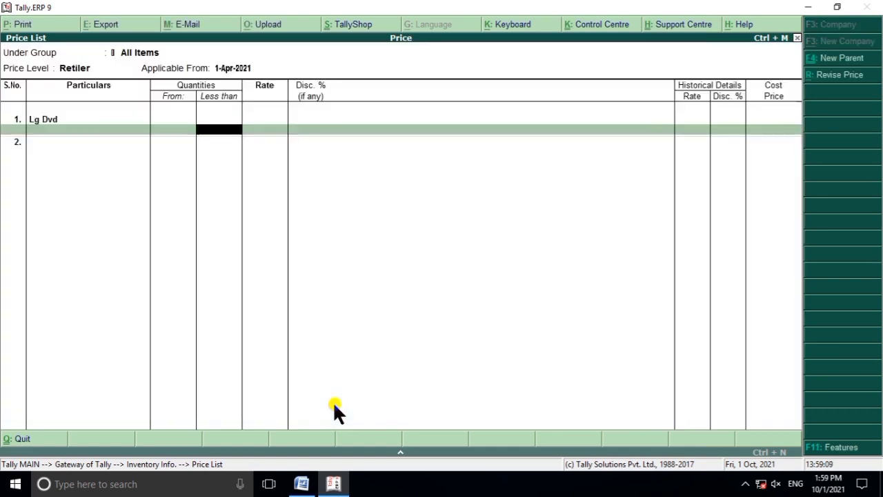
Set Lg Dvd's Retiler rate for less than 10 pcs to 1,200 without a discount
type("10")
key("Return")
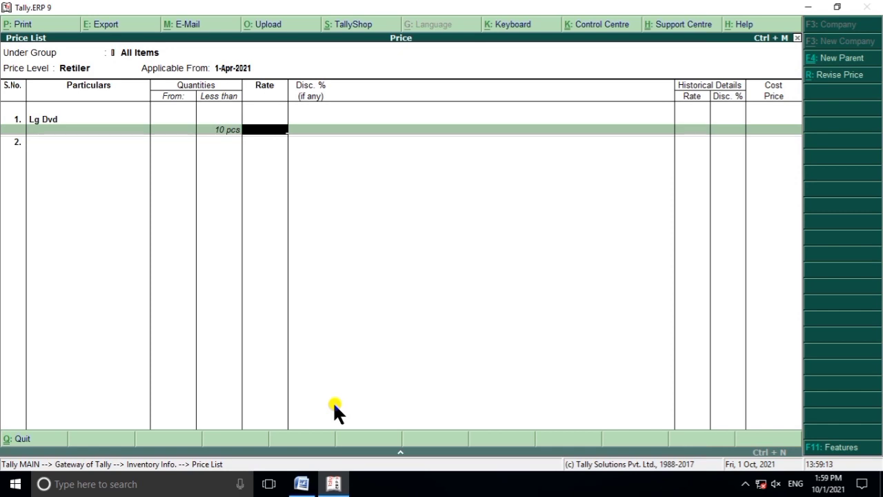
type("1,2")
type("00")
key("Return")
key("Return")
key("Return")
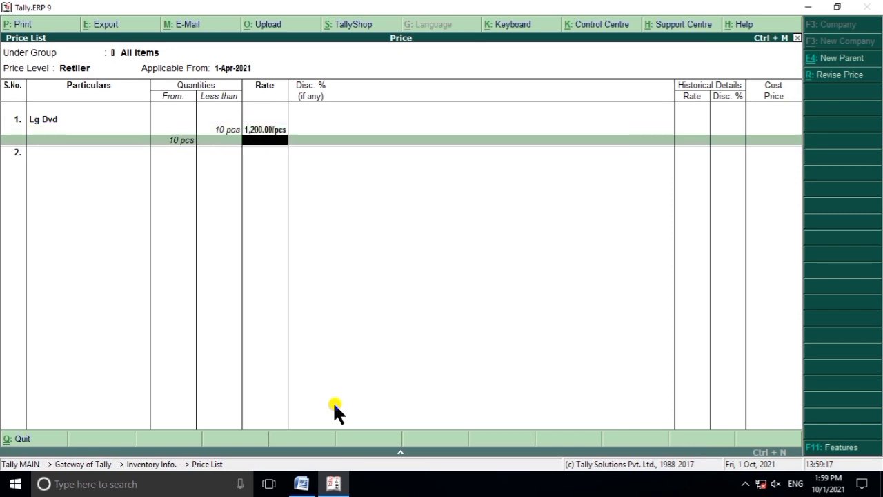
Set Lg Dvd's Retiler rate from 10 pcs upwards to 1,200 with a 2% discount, checking the Word exercise
left_click(302, 484)
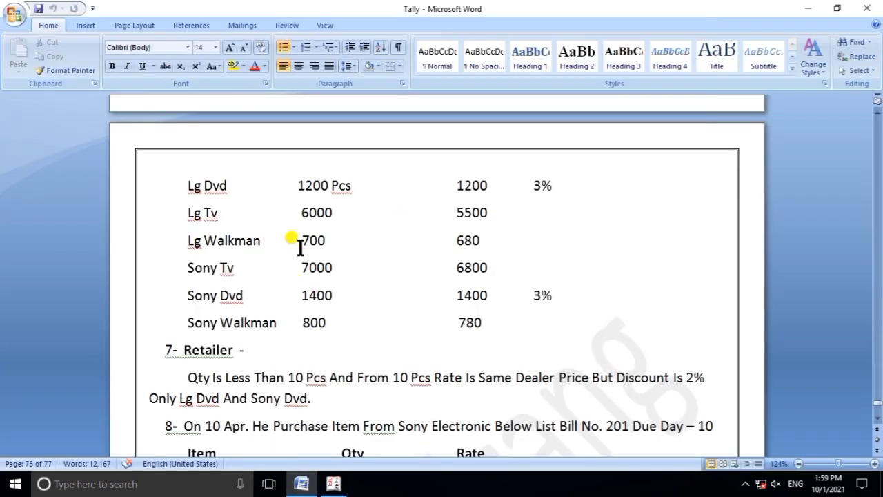
left_click(333, 484)
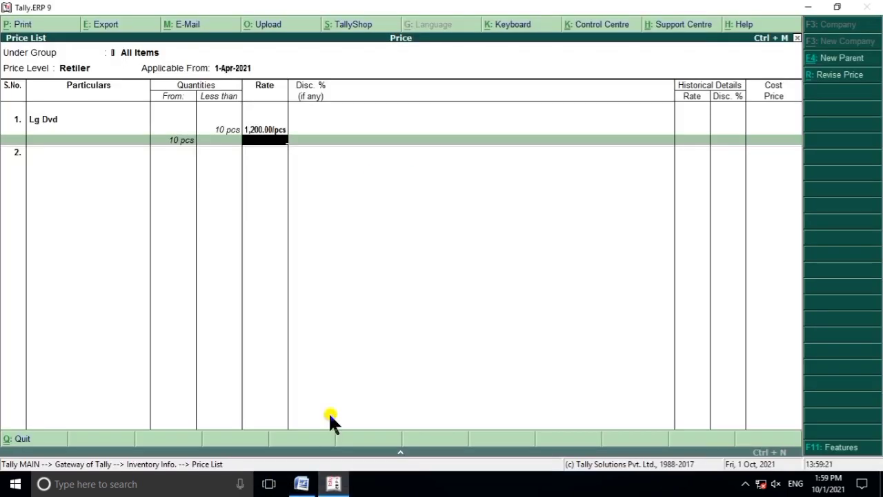
type("1200")
key("Return")
left_click(301, 483)
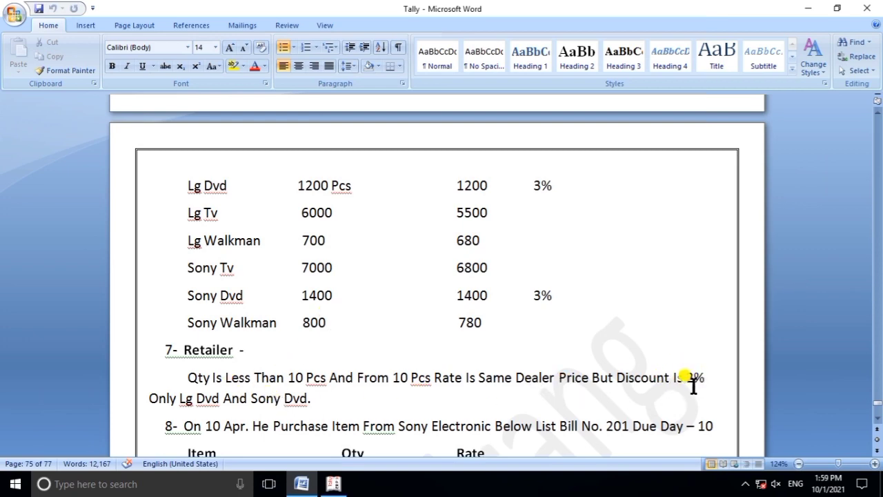
left_click(333, 484)
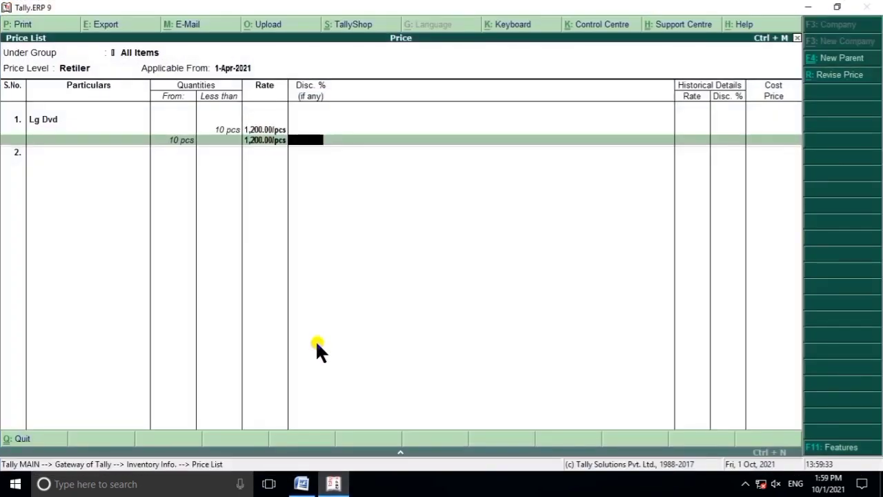
key("Return")
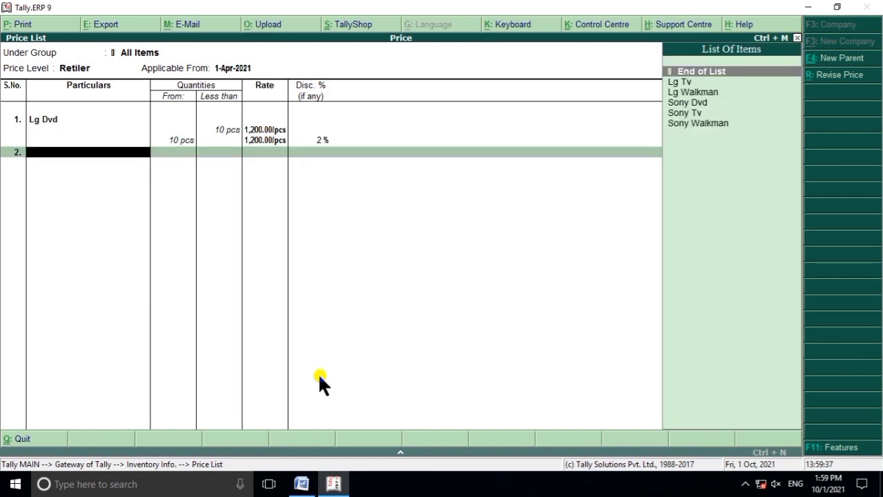
Check the next item in the Word exercise and add Lg Tv to the Retiler list with a less than 10 pcs slab
left_click(301, 484)
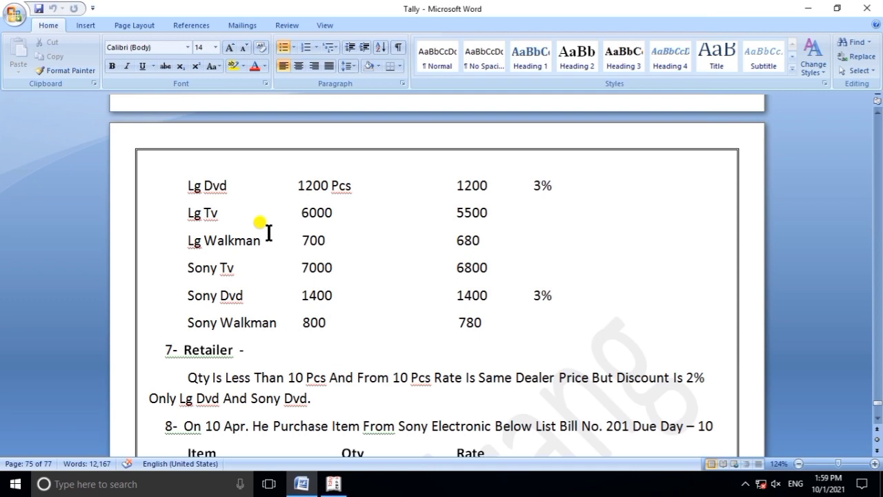
left_click(333, 483)
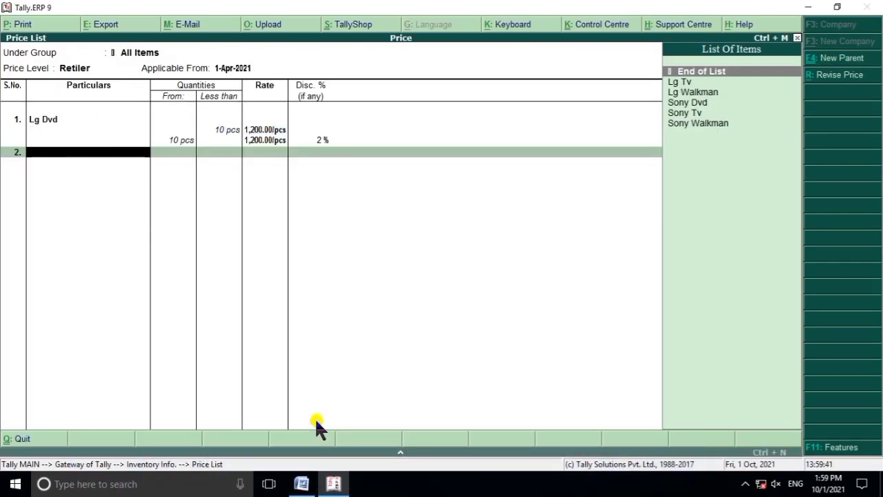
key("Down")
key("Return")
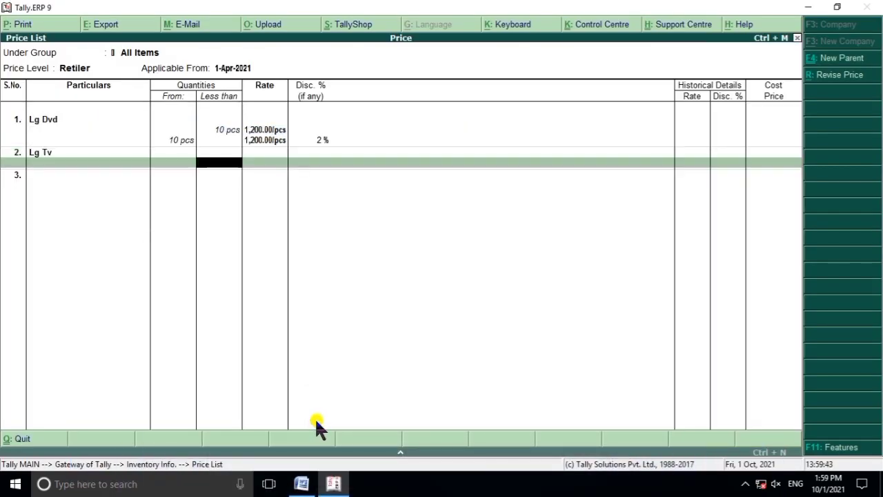
type("1")
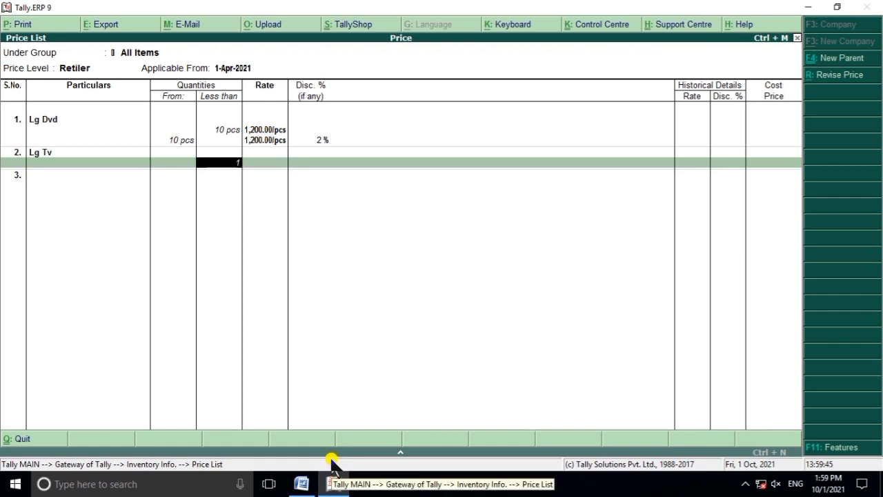
type("0")
key("Return")
left_click(329, 484)
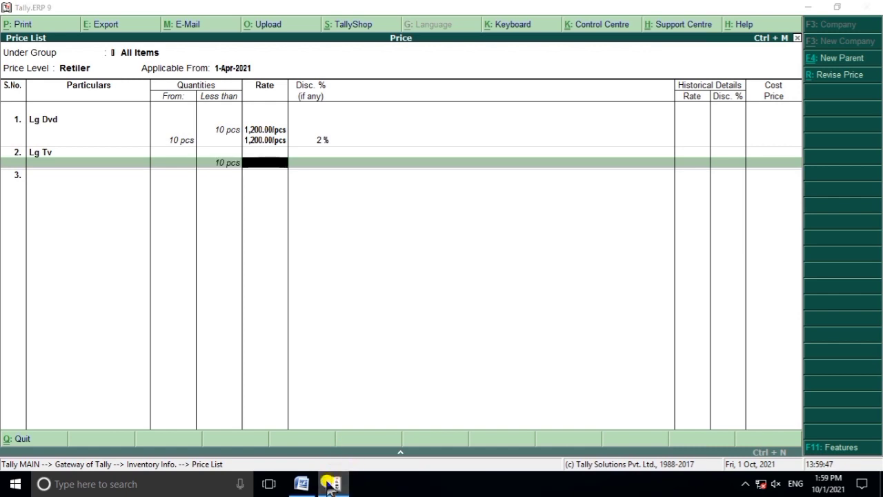
Look up Lg Tv in the Word exercise and set its Retiler rate for less than 10 pcs to 6,000 without a discount
left_click(301, 482)
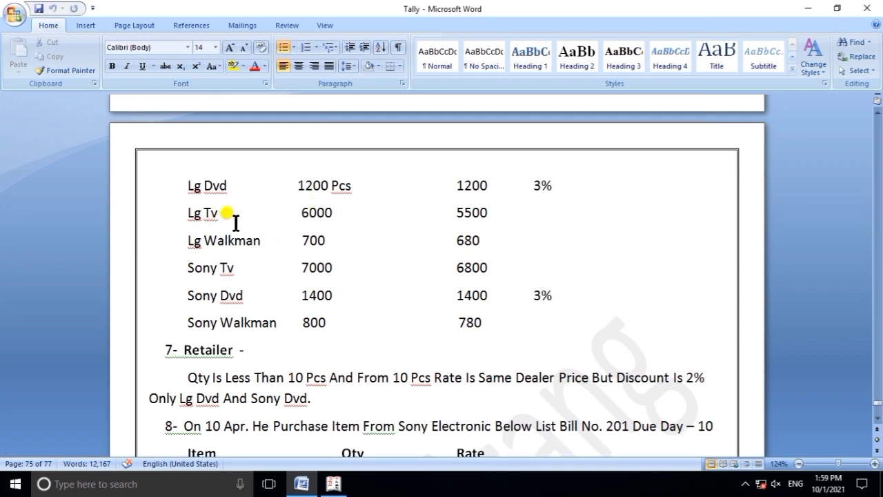
left_click(334, 483)
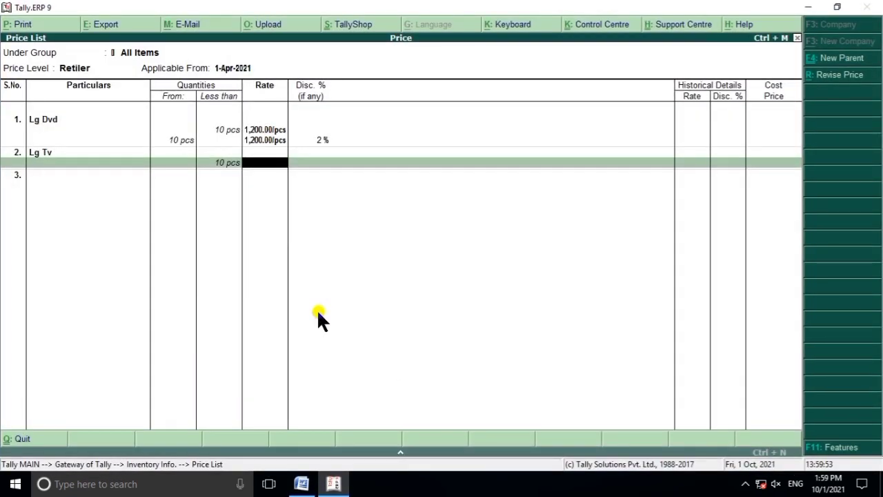
type("6000")
key("Return")
key("Return")
key("Return")
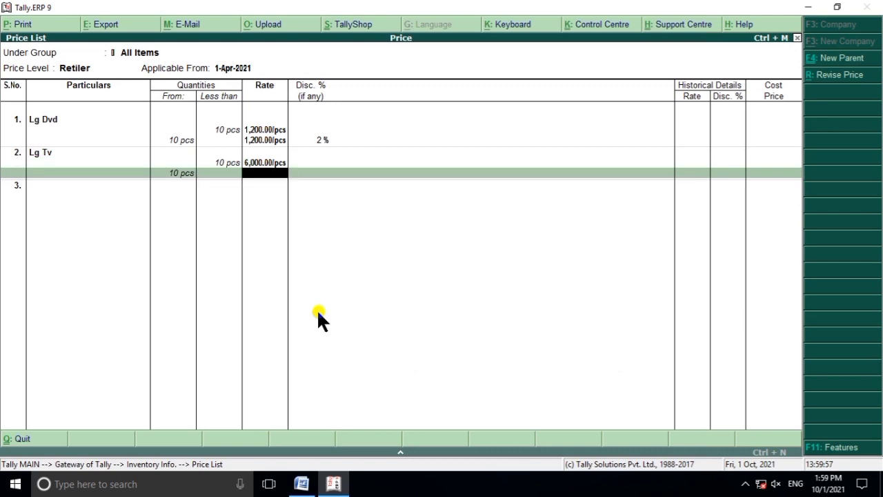
Set Lg Tv's Retiler rate from 10 pcs upwards to 5,500 without a discount, checking the Word exercise
left_click(333, 484)
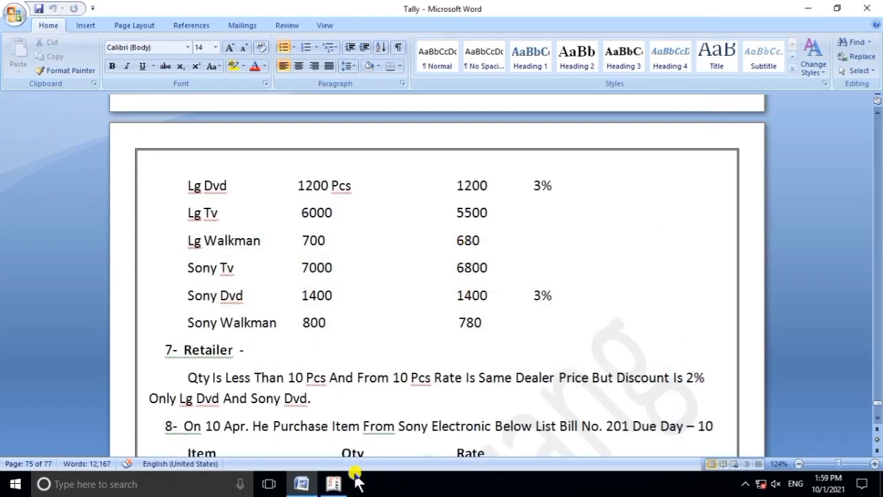
left_click(333, 484)
type("5")
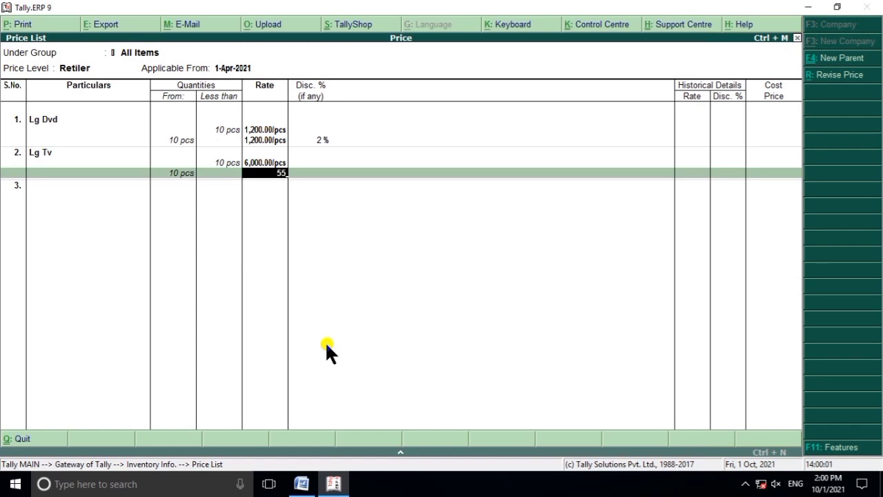
type(",500")
key("Return")
key("Return")
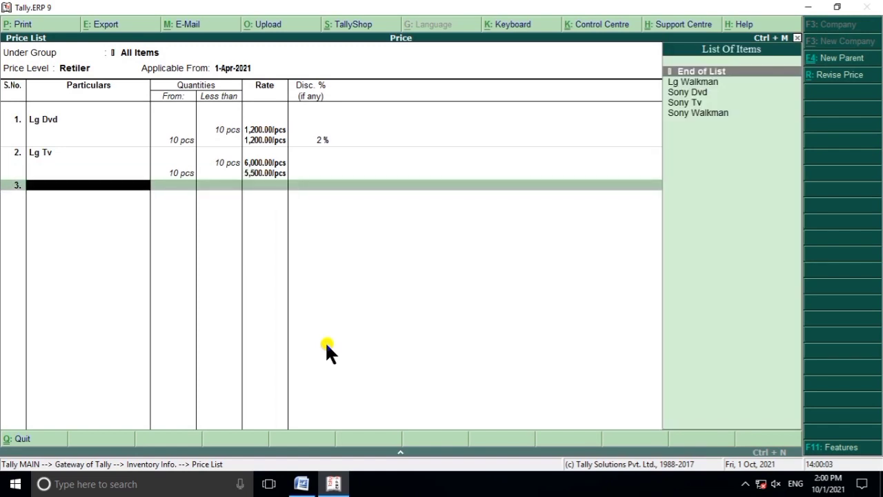
Add Lg Walkman to the Retiler list at 700 for less than 10 pcs without a discount, checking the Word exercise
key("Down")
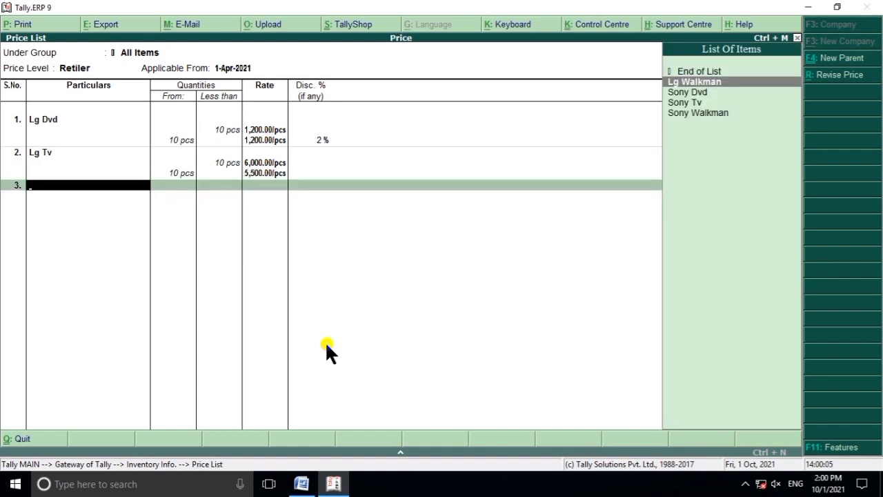
key("Return")
type("10")
key("Return")
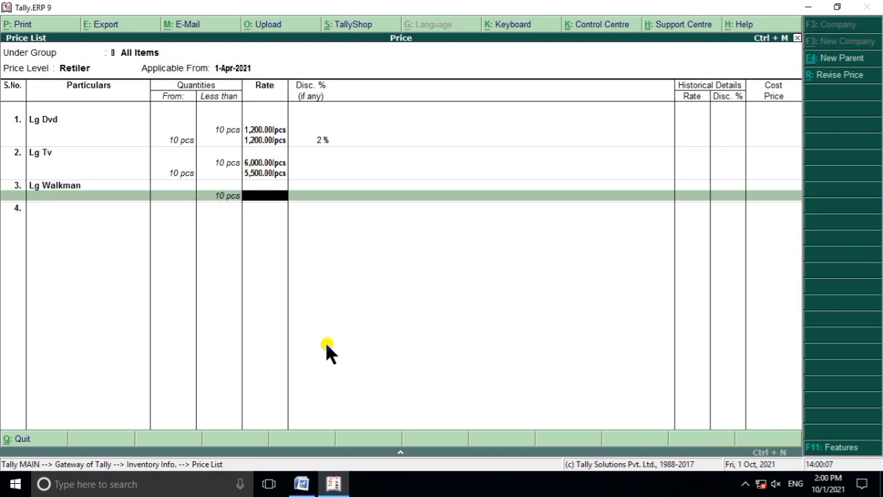
left_click(334, 483)
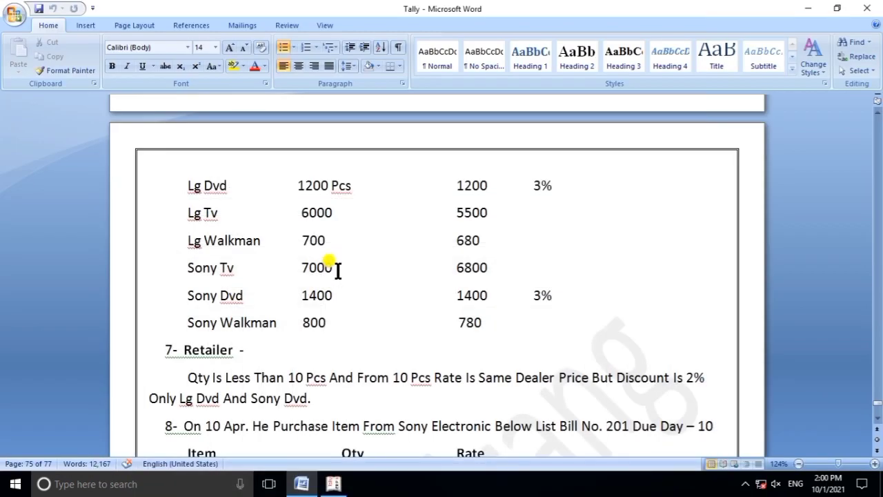
left_click(335, 485)
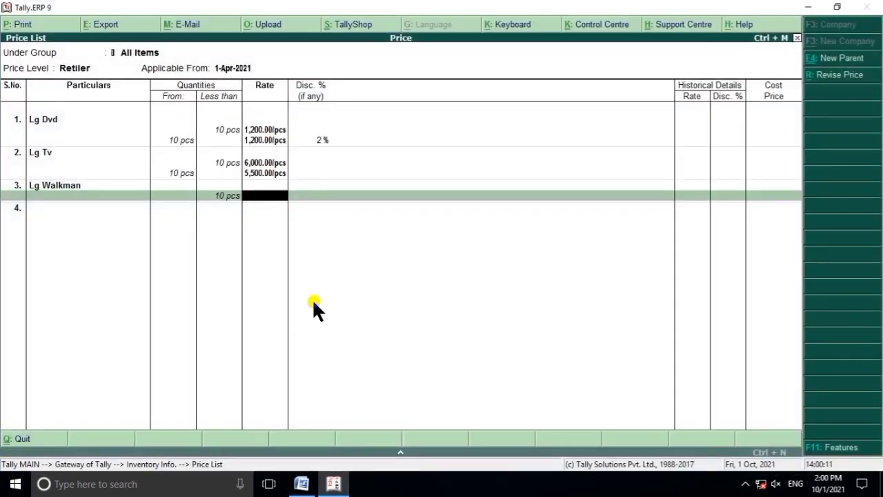
type("700")
key("Return")
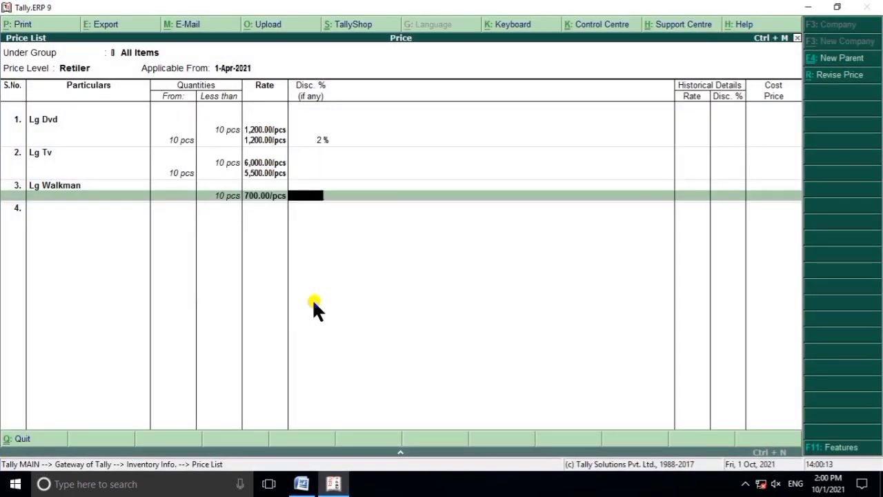
key("Return")
key("Return")
Set Lg Walkman's Retiler rate from 10 pcs upwards to 680 without a discount, checking the Word exercise
left_click(334, 483)
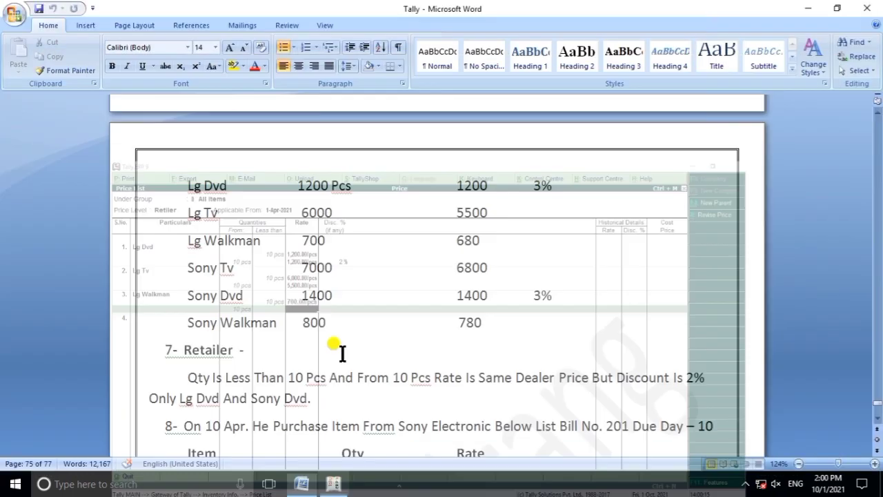
left_click(333, 483)
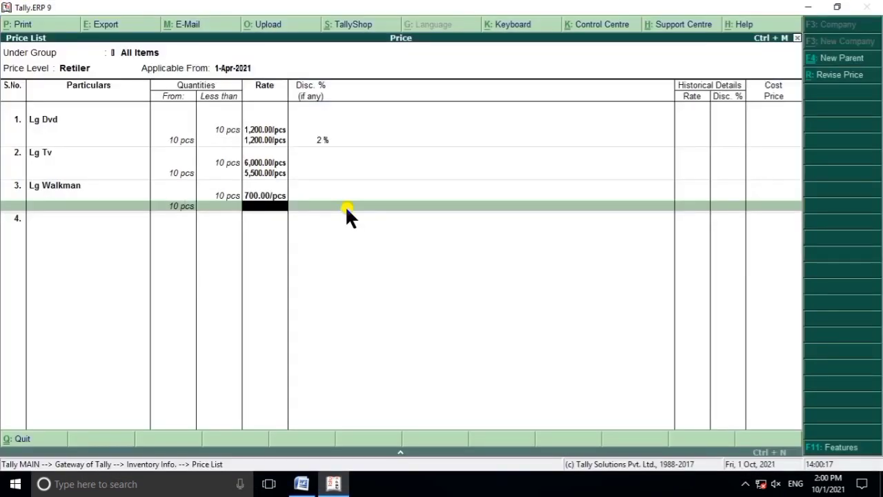
type("680")
key("Return")
key("Return")
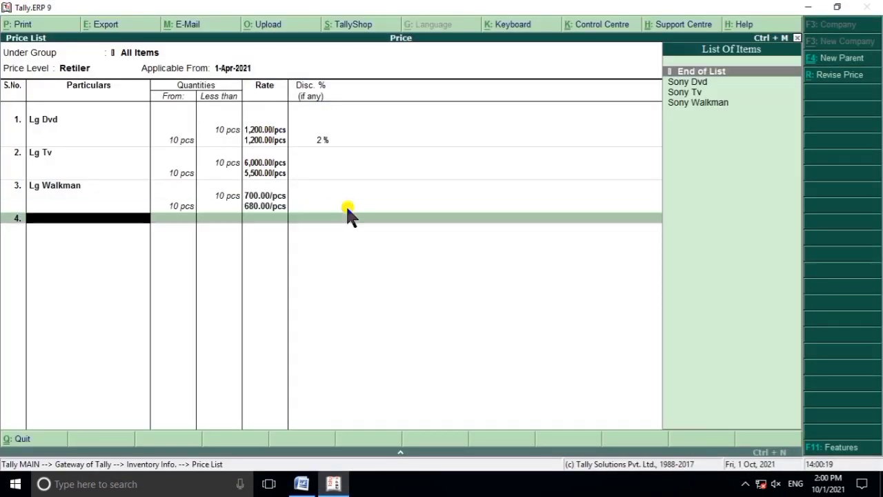
Add Sony Tv to the Retiler list with a less than 10 pcs slab and look up its rate in the Word exercise
type("S")
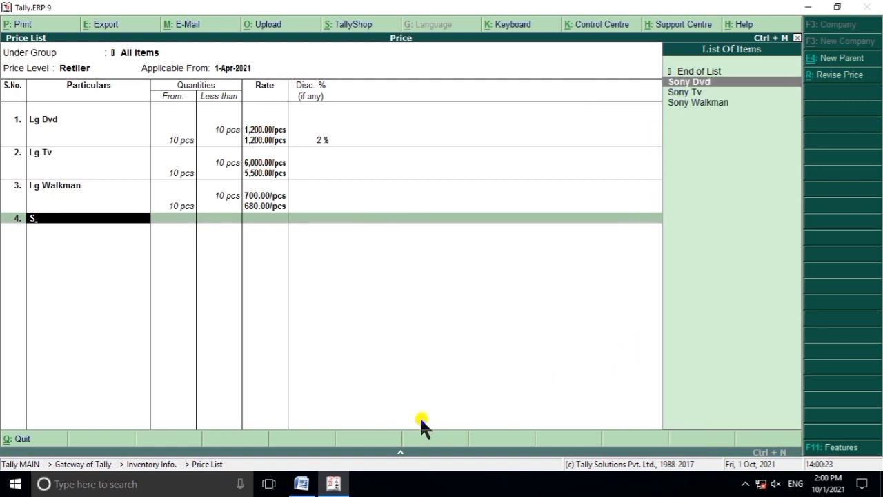
left_click(303, 483)
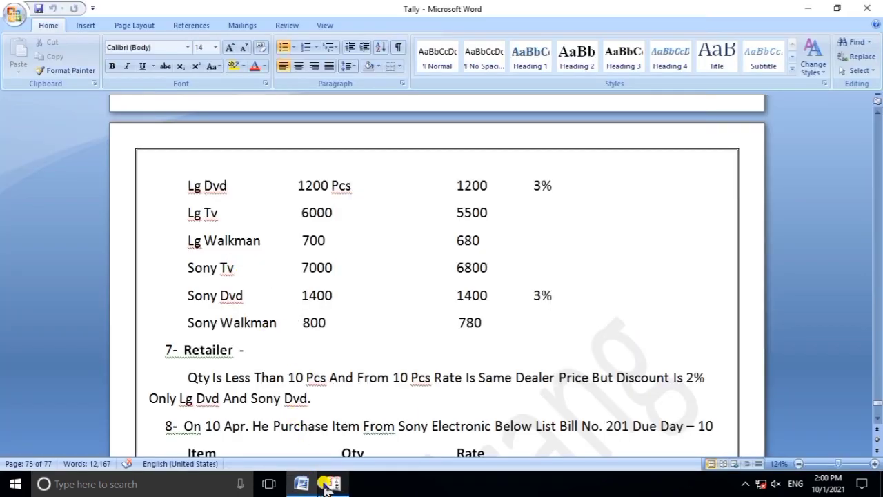
left_click(333, 483)
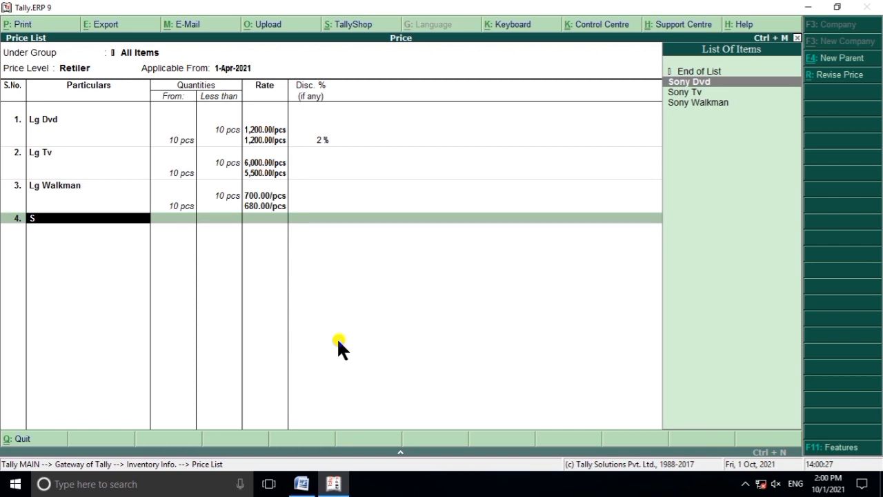
key("Down")
key("Return")
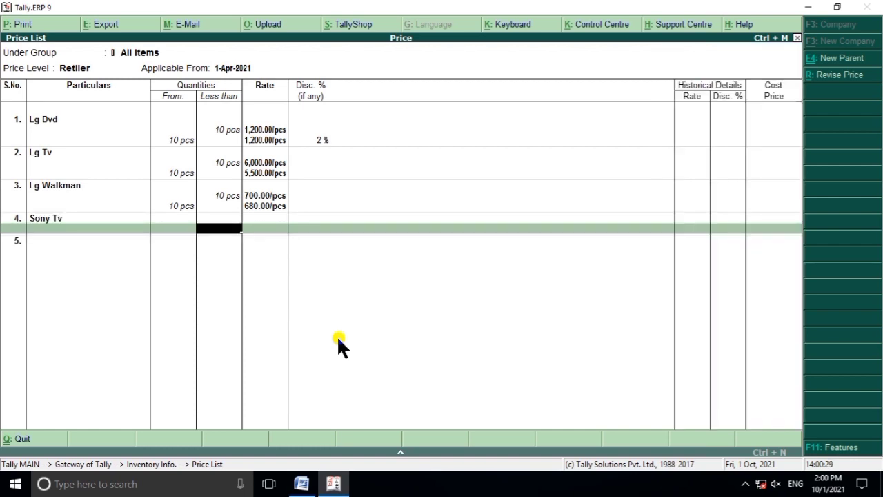
type("10")
key("Return")
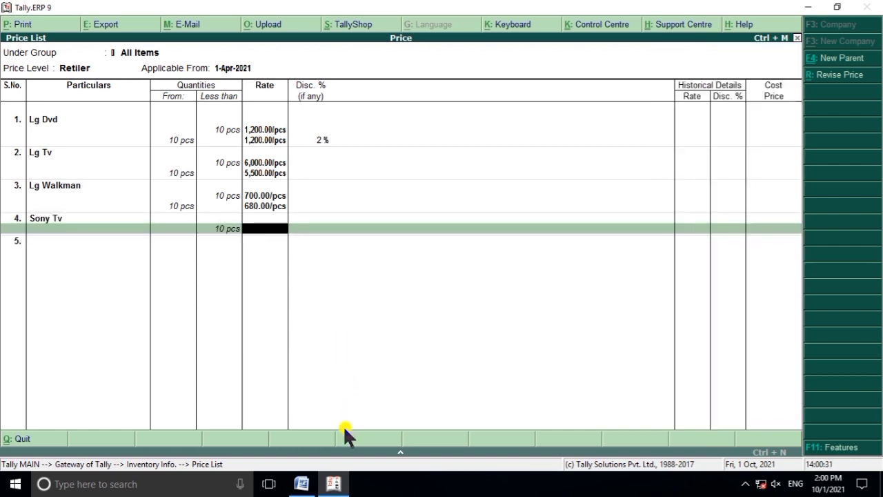
key("alt+Tab")
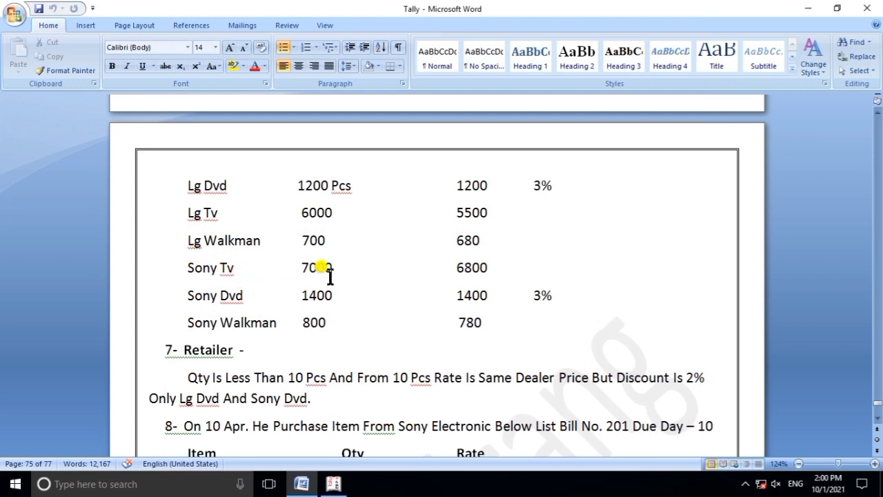
Switch to Tally.ERP 9 and set Sony Tv's rates to 7,000 for less than 10 pcs and 6,800 from 10 pcs
left_click(347, 481)
type("7")
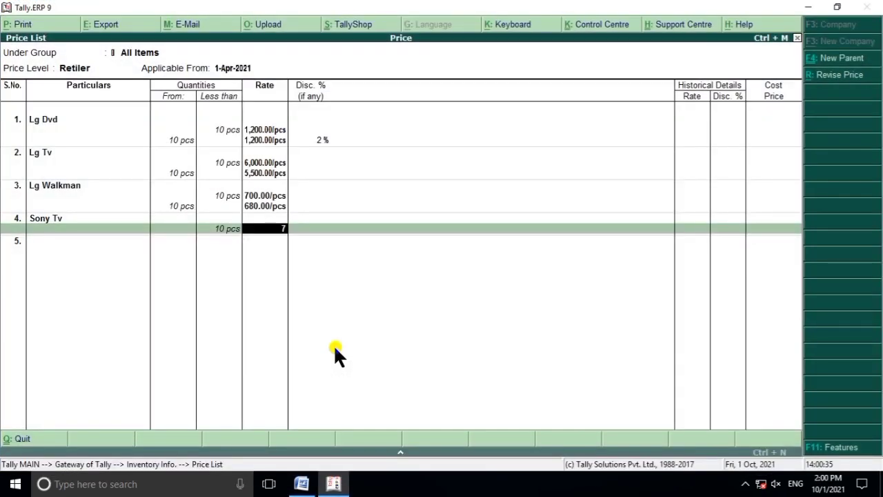
type(",00000")
key("Return")
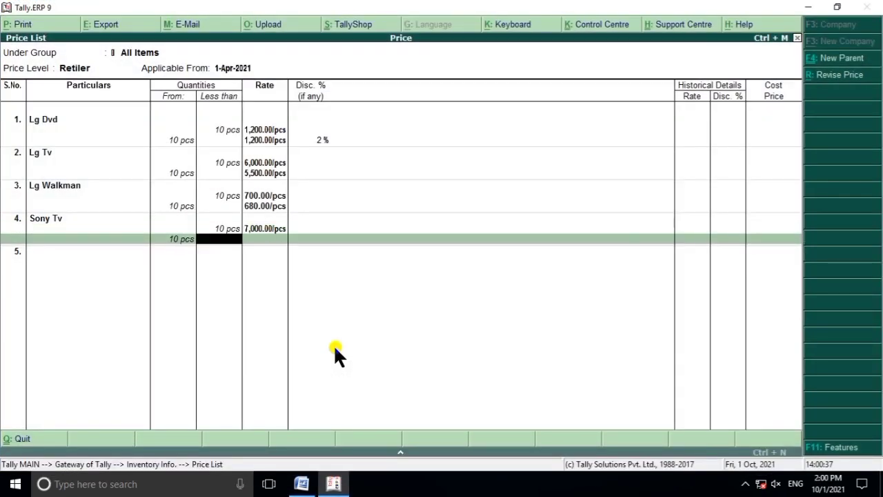
key("Return")
key("alt+Tab")
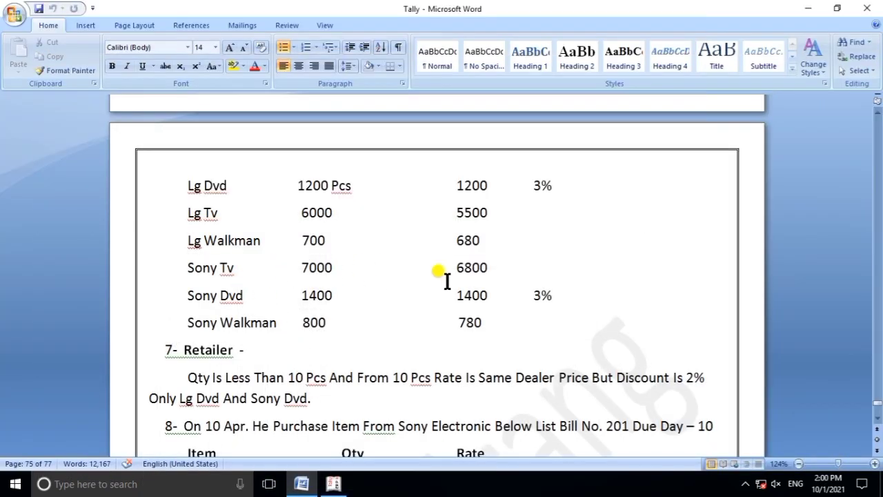
left_click(333, 483)
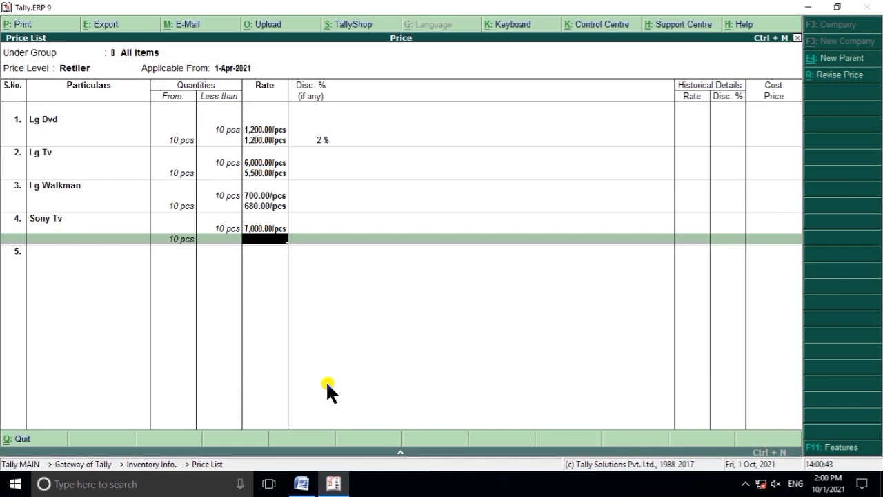
type("6800")
key("Return")
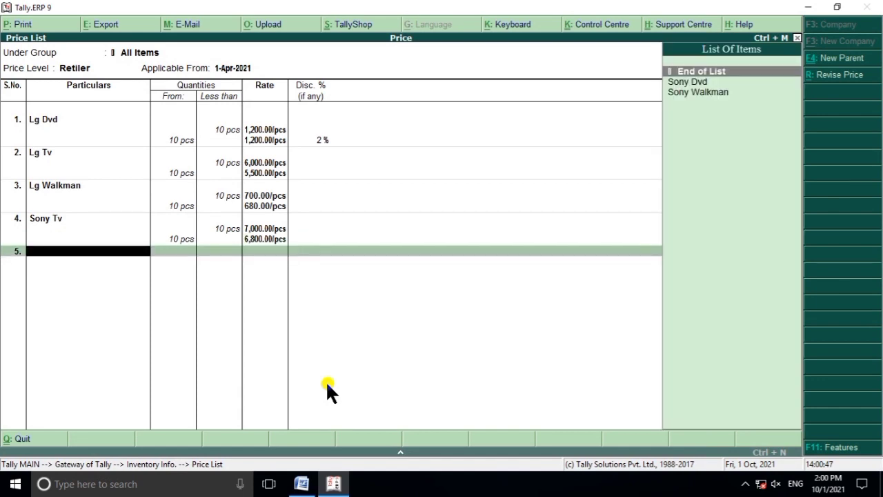
Add Sony Dvd to the Retiler price list with a rate of 1,400 for less than 10 pcs, checking the Word price table
left_click(301, 483)
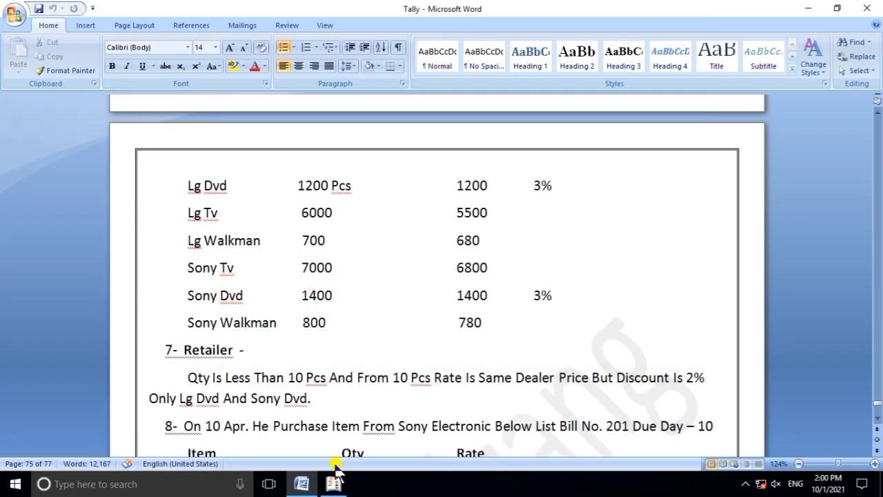
left_click(333, 484)
type("S")
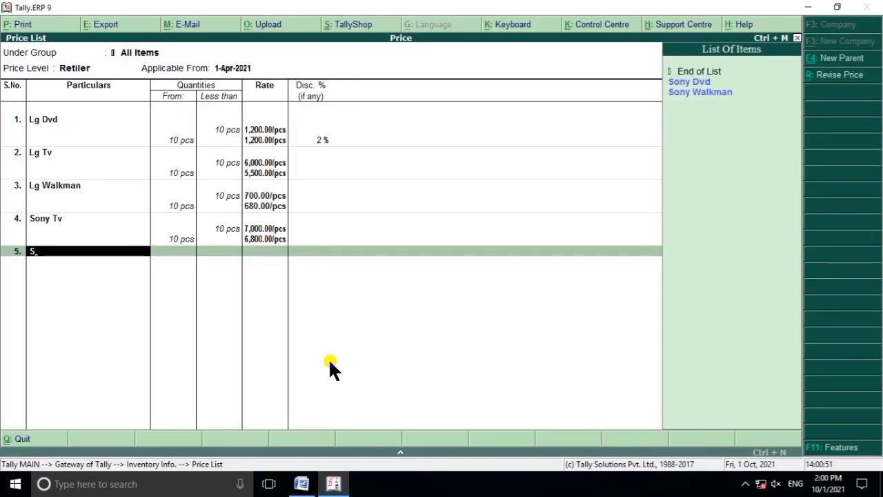
key("Down")
key("Return")
type("1")
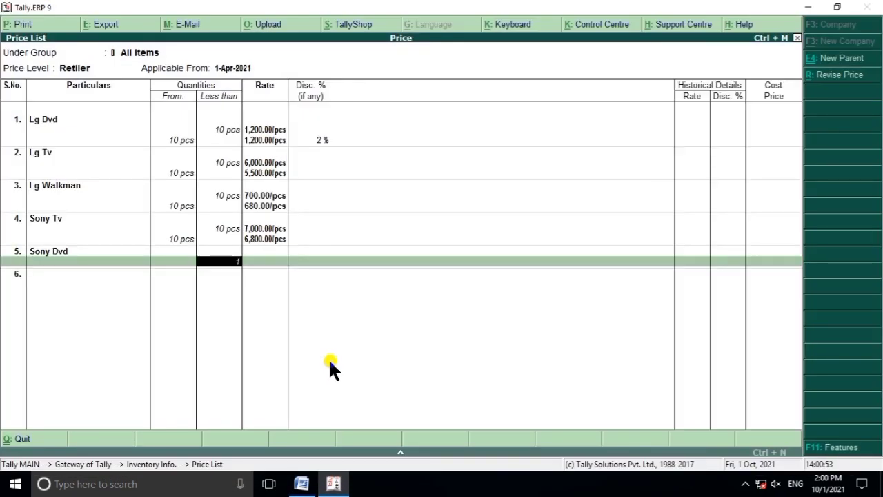
type("0")
key("Return")
left_click(333, 483)
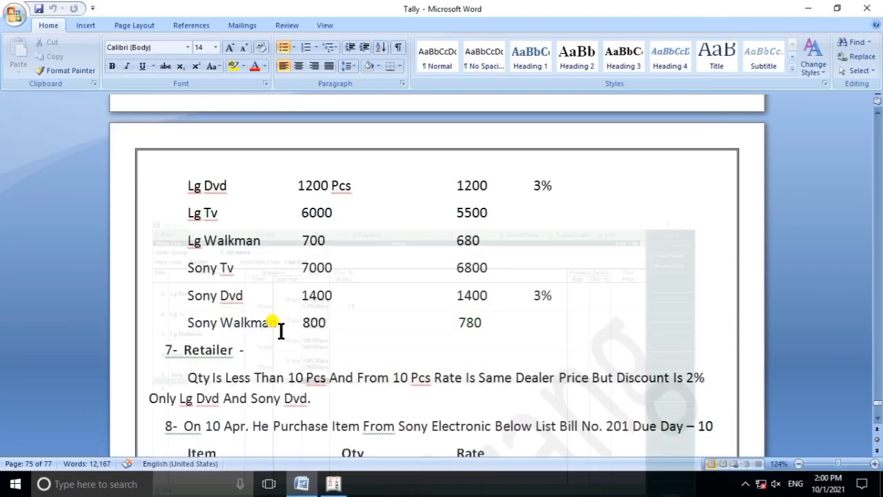
left_click(338, 481)
type("1,4")
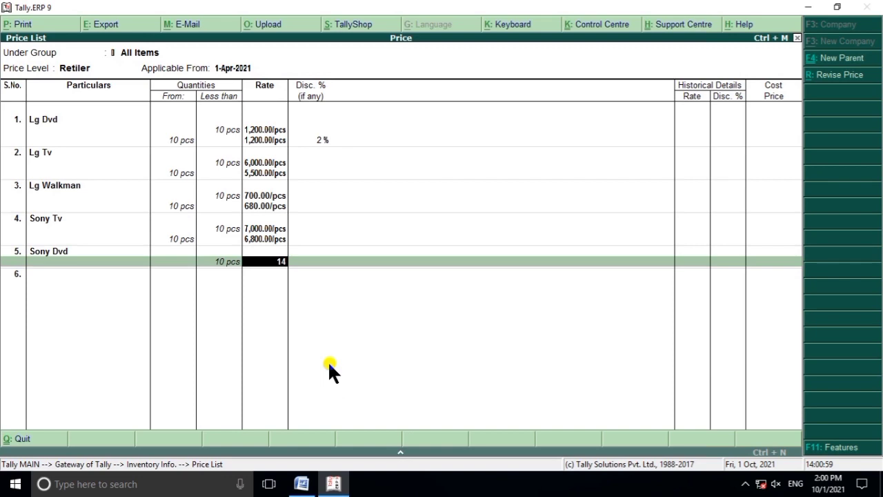
type("00")
key("Return")
key("Return")
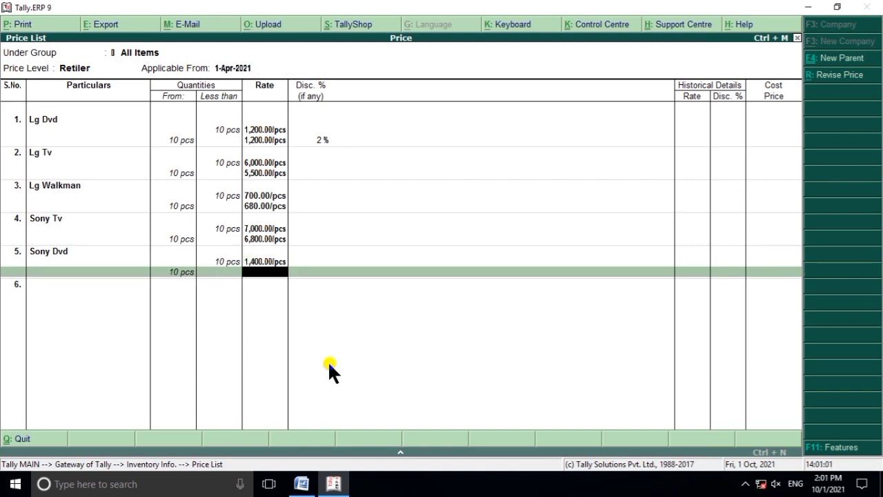
Set Sony Dvd's rate from 10 pcs to 1,400 with a 2% discount, consulting the retailer terms in Word
type("140")
key("Return")
key("BackSpace")
type("1,400")
key("Return")
left_click(302, 484)
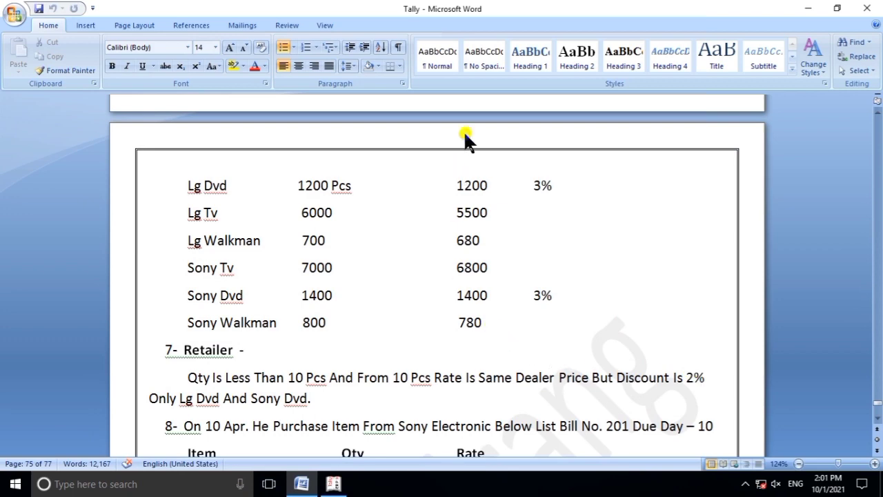
left_click(334, 483)
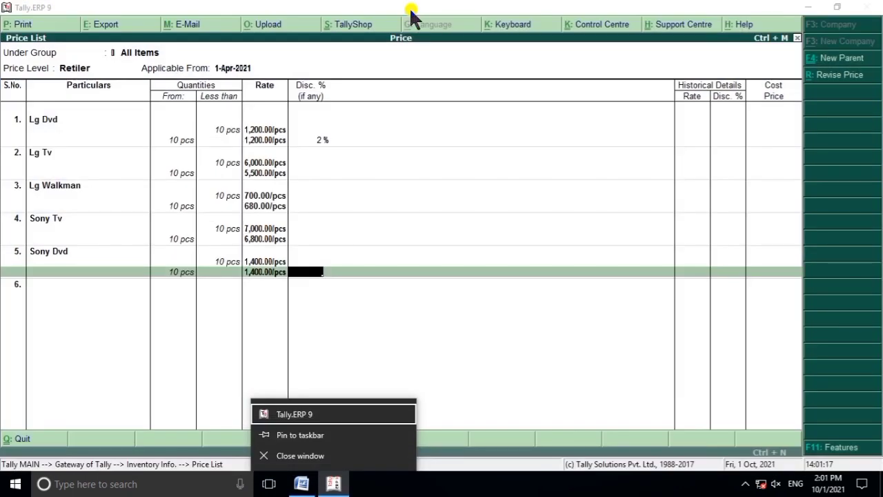
left_click(383, 292)
type("2")
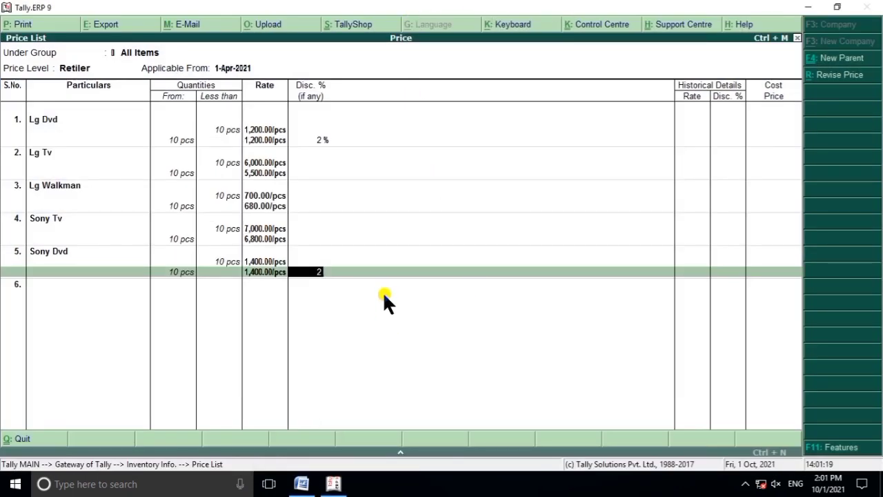
key("Return")
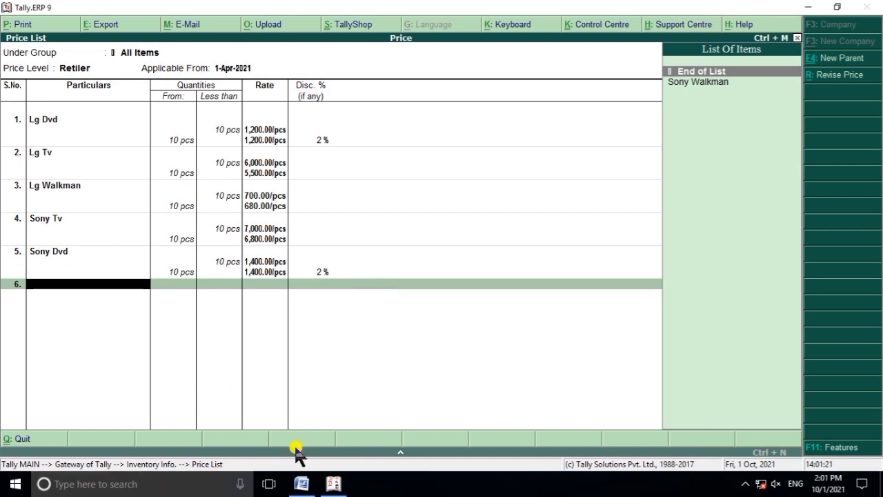
Add Sony Walkman to the price list with a rate of 800 for less than 10 pcs, checking the Word price table
left_click(304, 485)
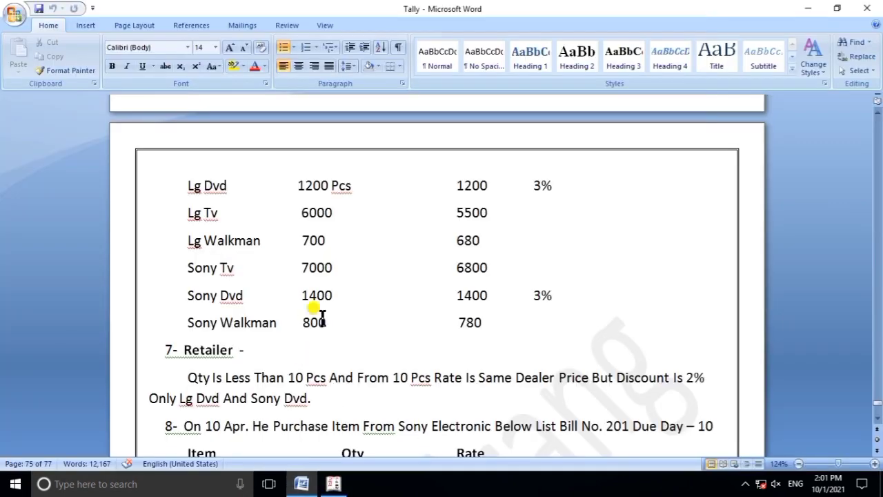
left_click(326, 486)
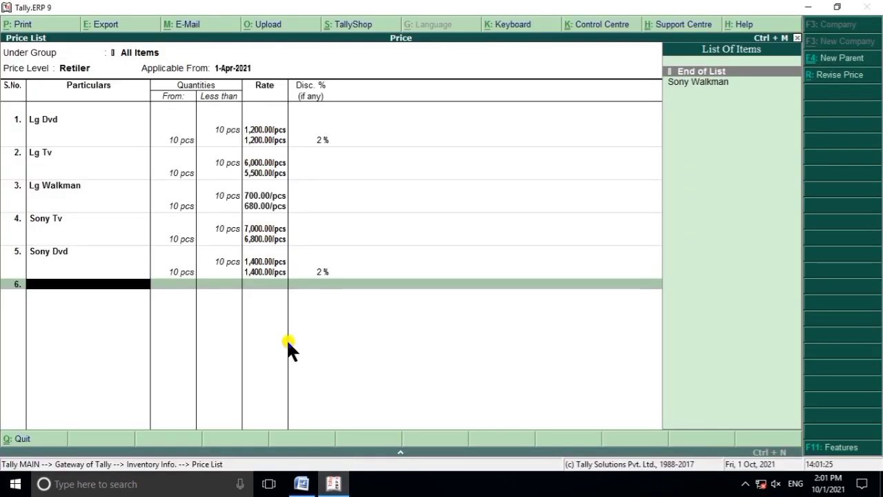
type("A")
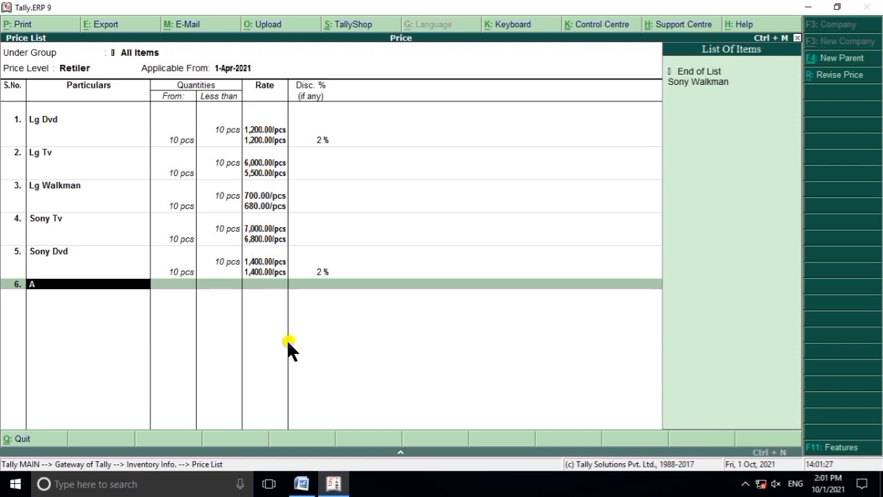
key("Return")
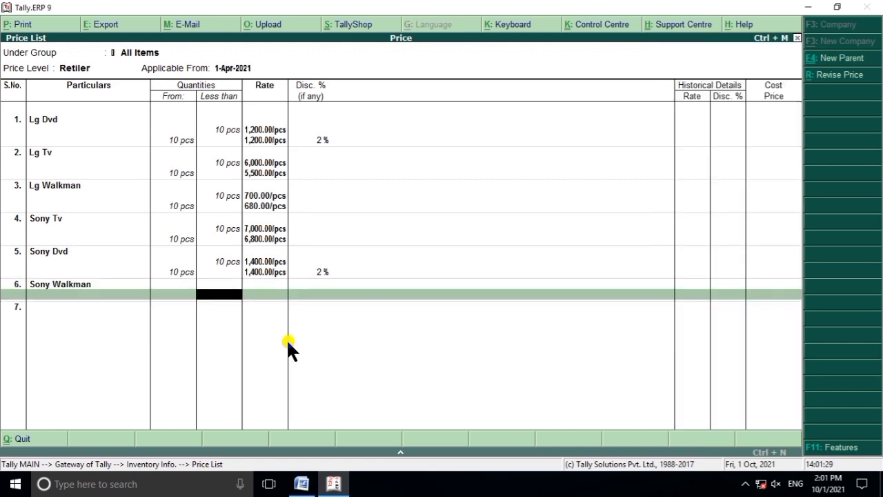
type("10")
key("Return")
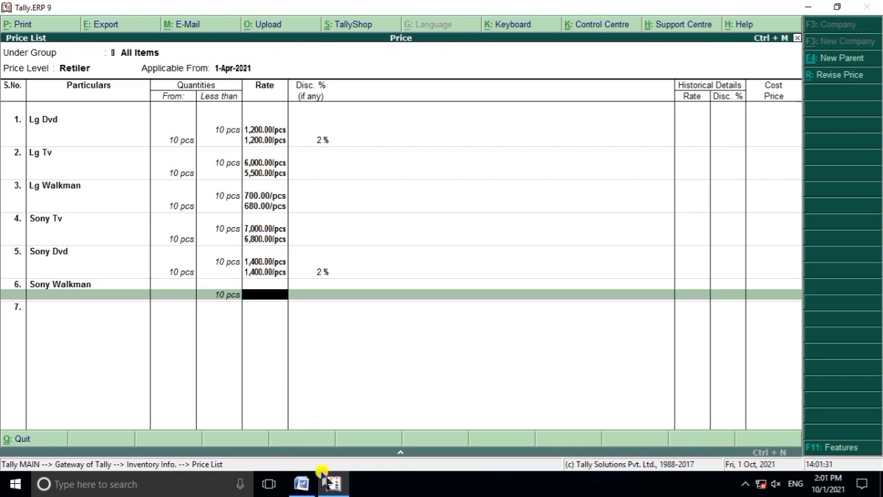
left_click(303, 484)
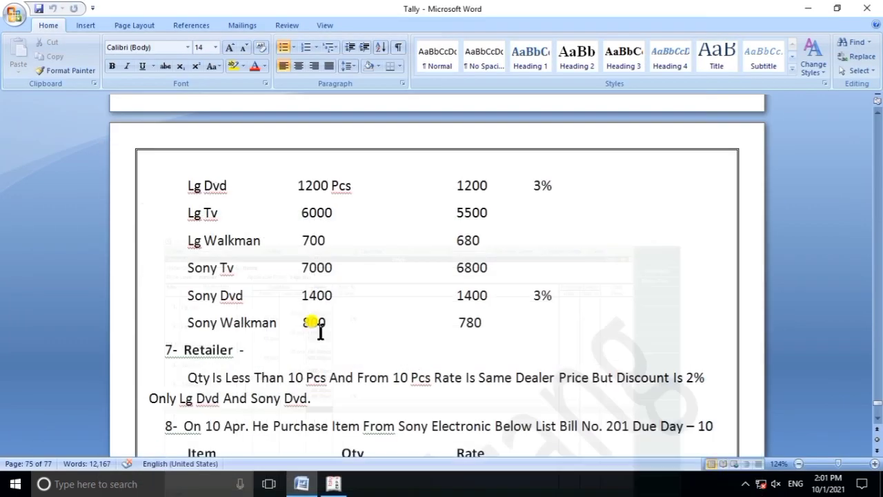
left_click(333, 484)
type("800")
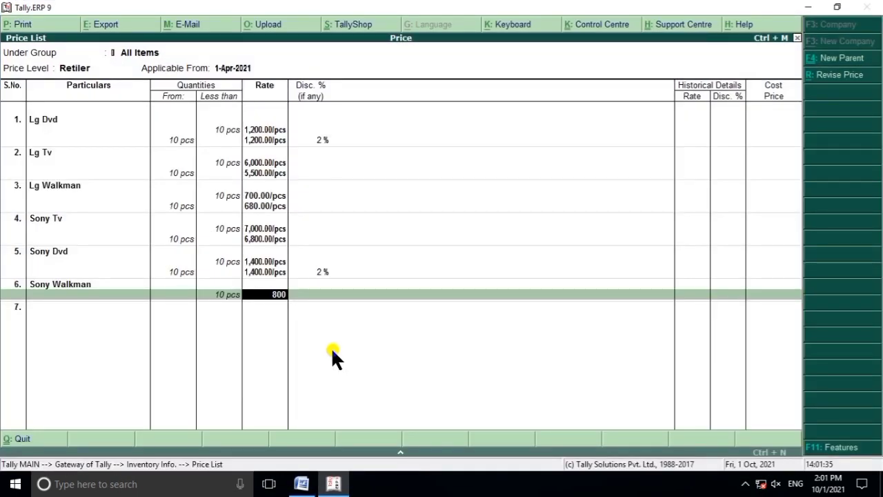
key("Return")
key("Return")
key("Return")
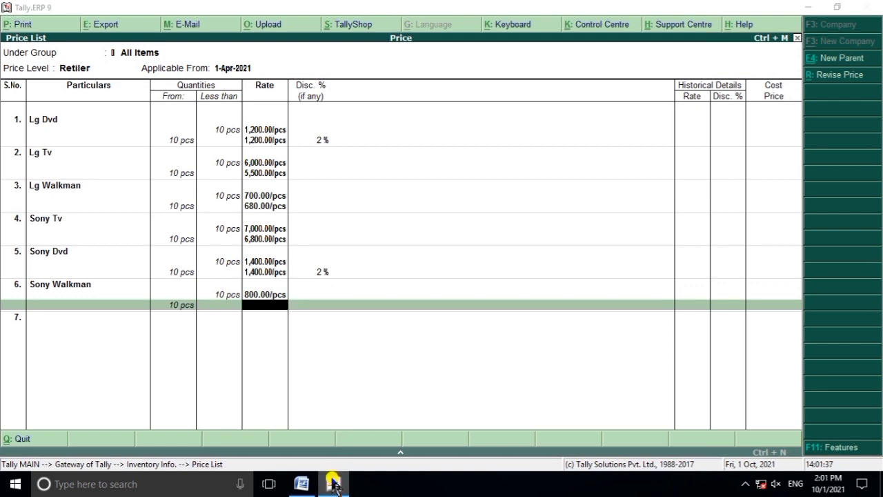
Set Sony Walkman's rate from 10 pcs to 780 and save the Retiler price list
left_click(333, 484)
left_click(333, 484)
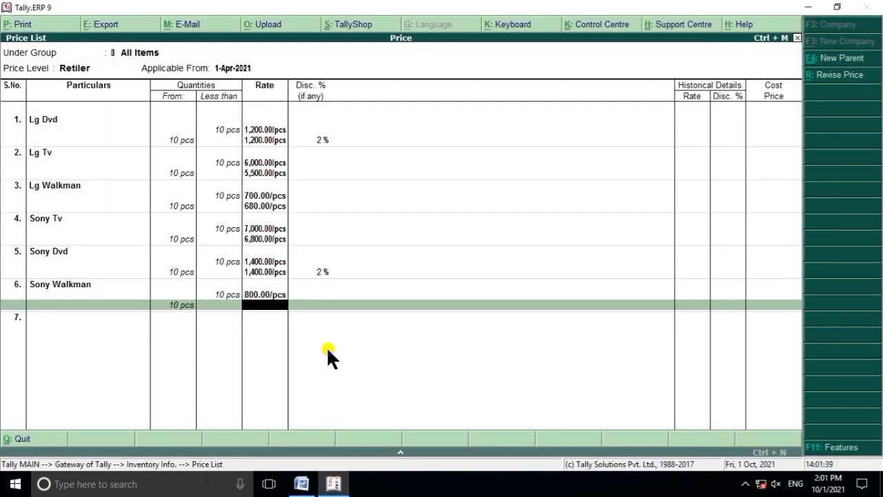
type("780")
key("Return")
key("Return")
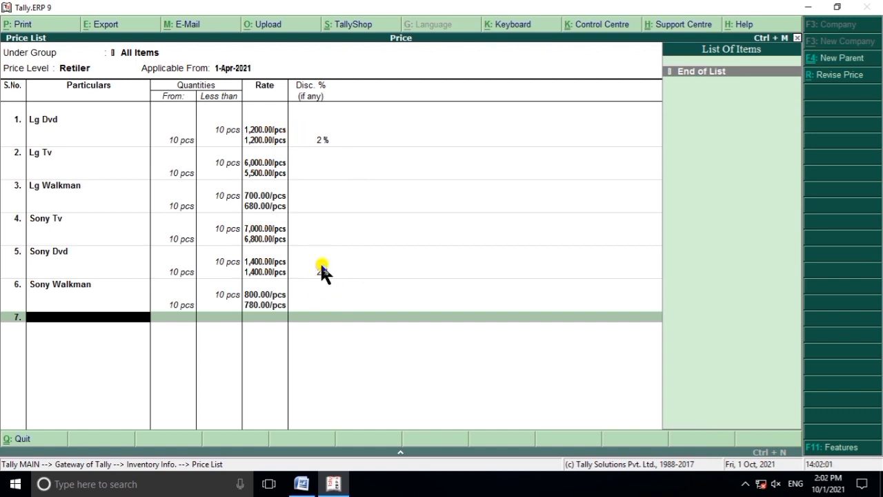
key("ctrl+a")
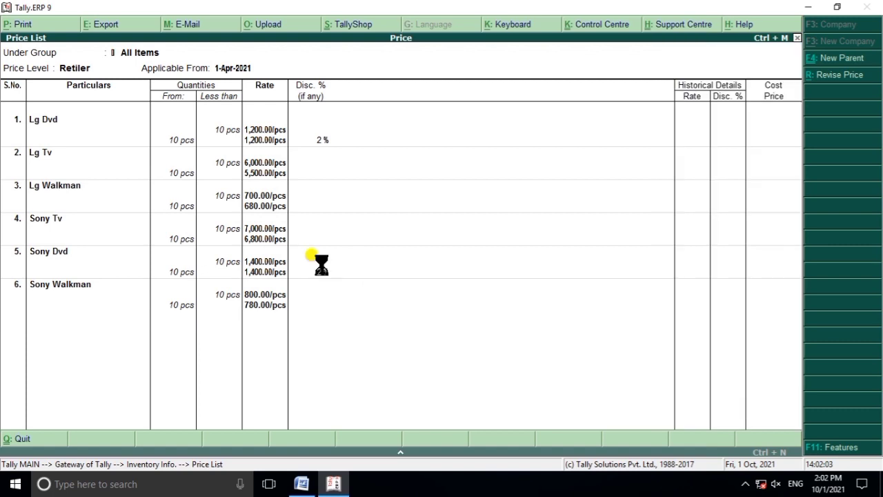
Switch to the Word exercise and review the distributor, dealer and retailer price levels and the 10 April purchase in item 8
left_click(301, 484)
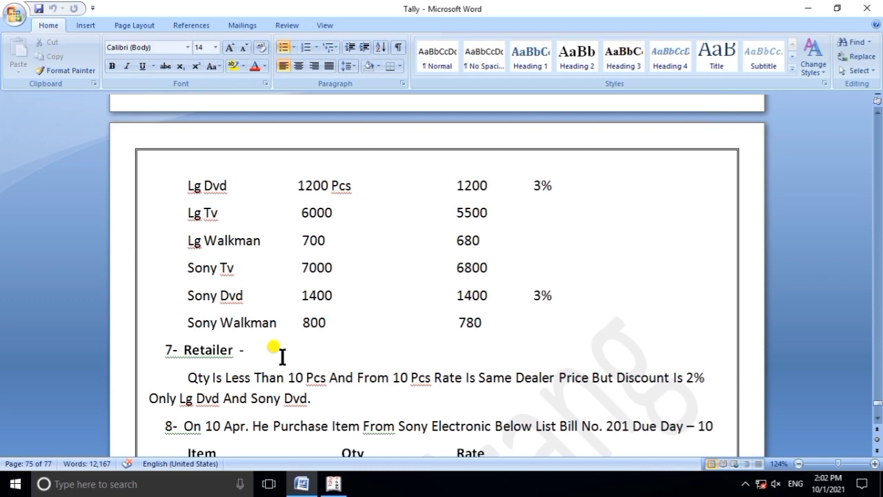
scroll(283, 356, "up", 10)
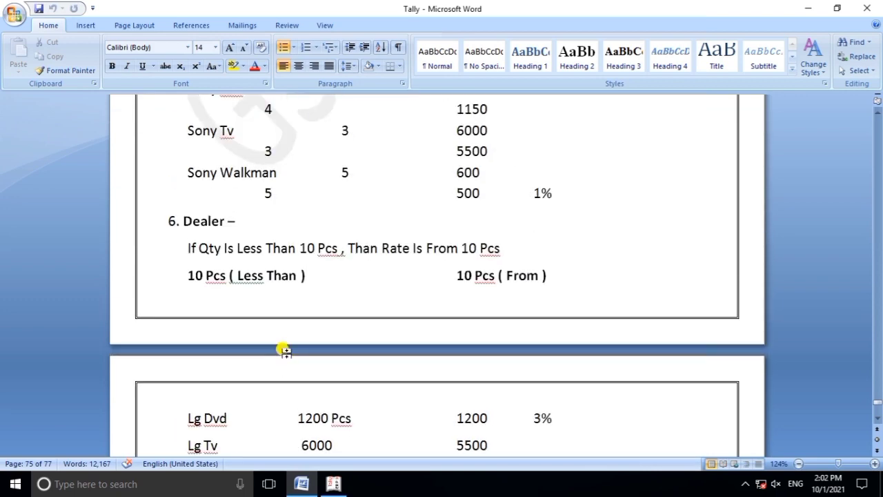
scroll(251, 349, "up", 1)
scroll(252, 355, "down", 4)
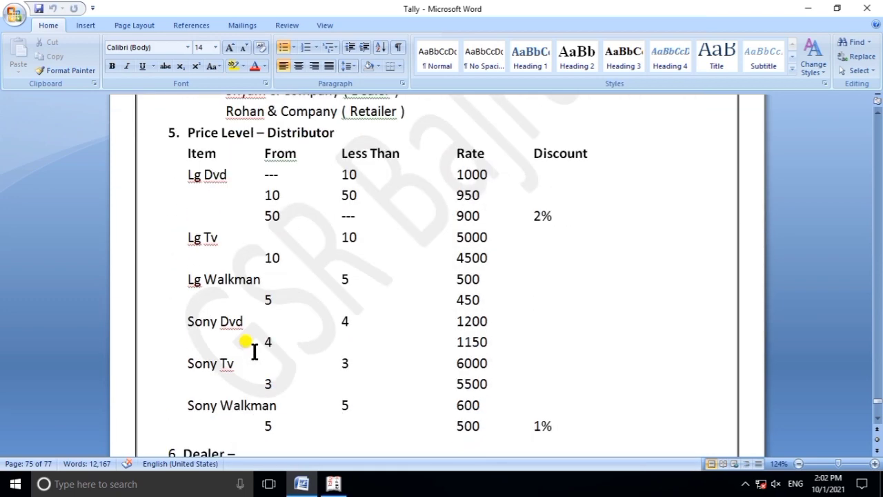
scroll(379, 246, "down", 4)
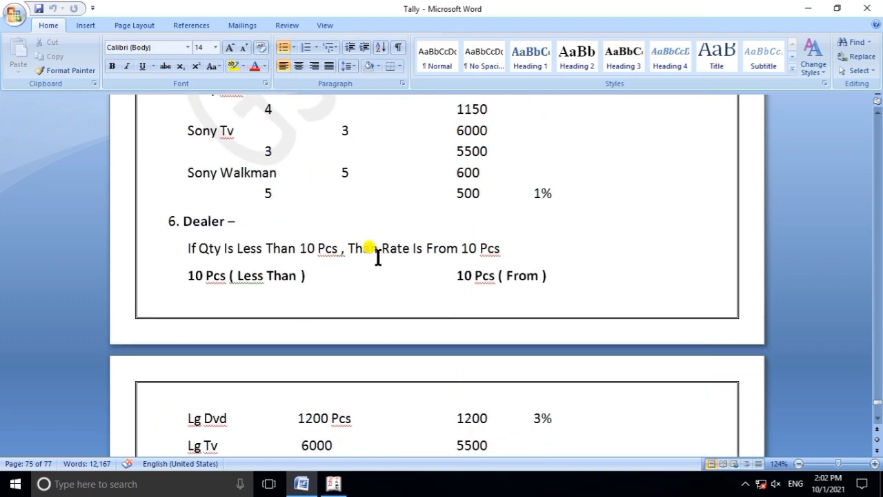
scroll(366, 338, "down", 5)
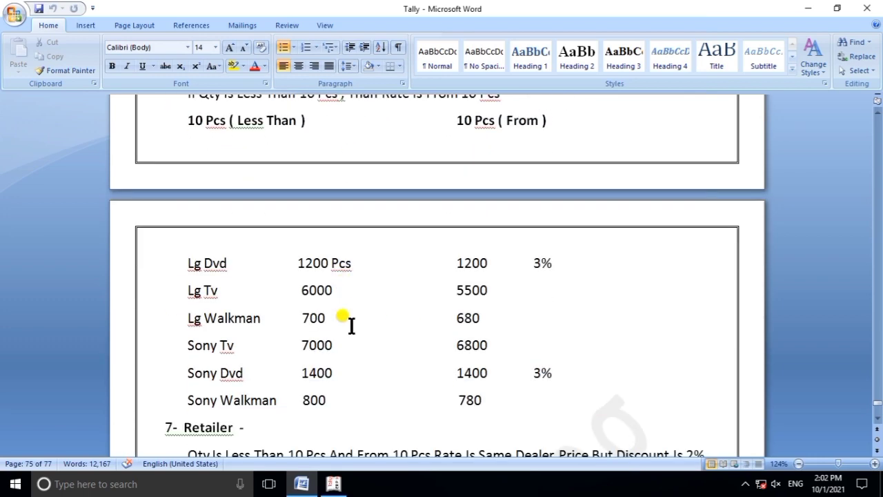
scroll(314, 292, "down", 3)
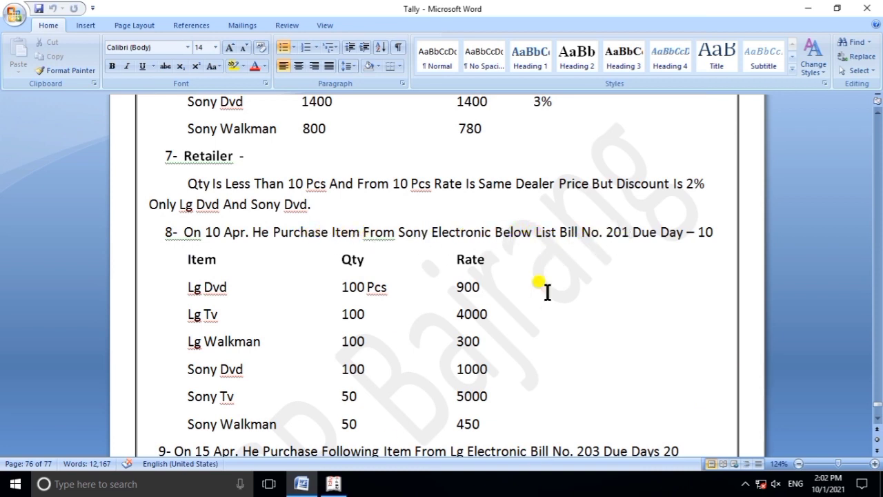
Switch to Tally.ERP 9, return to the Gateway of Tally and open a new purchase voucher
left_click(333, 484)
key("Escape")
key("Escape")
key("Escape")
key("Escape")
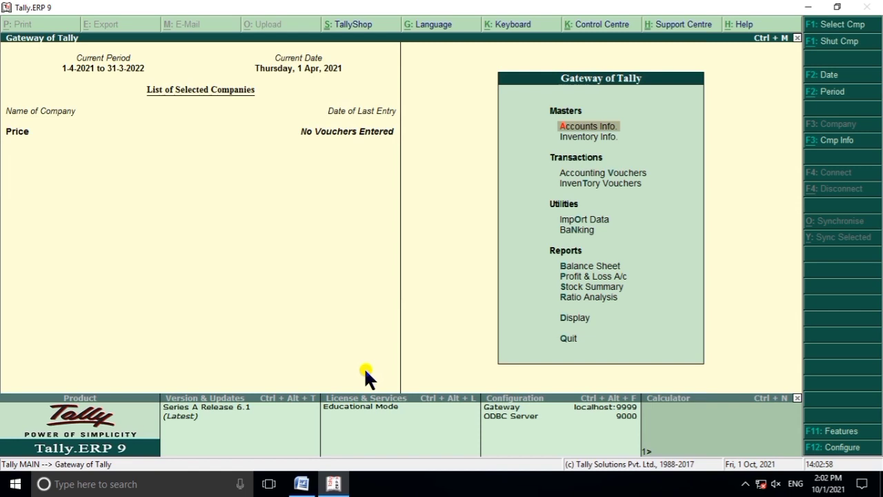
key("Down")
key("Down")
key("Return")
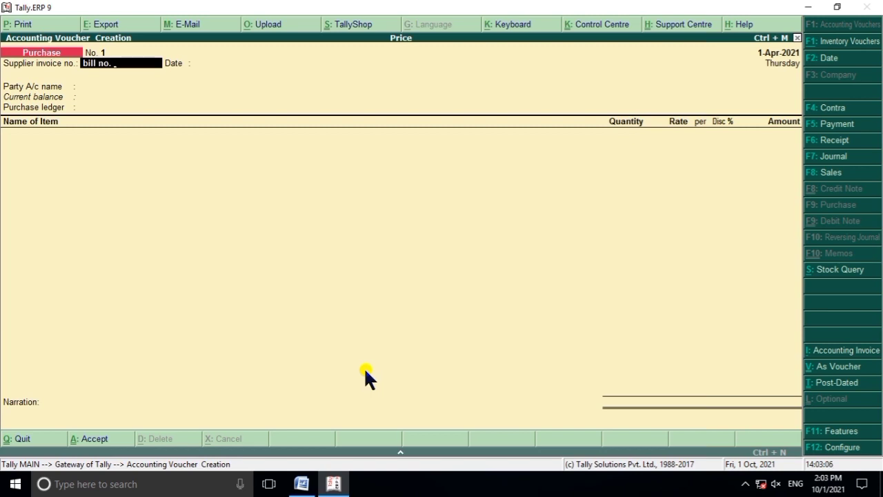
Set the supplier invoice number to "bill no. 201" after checking the Word exercise, and accept 1-Apr-2021 as its date
key("alt+Tab")
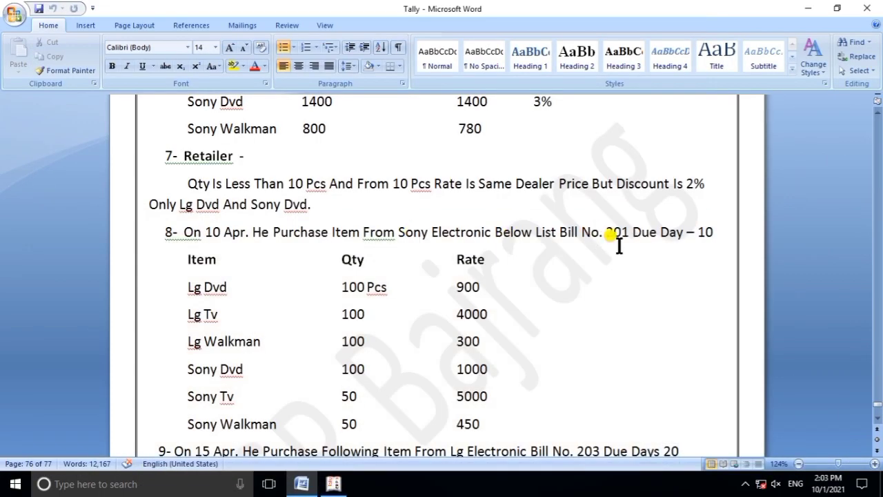
left_click(333, 483)
type("01")
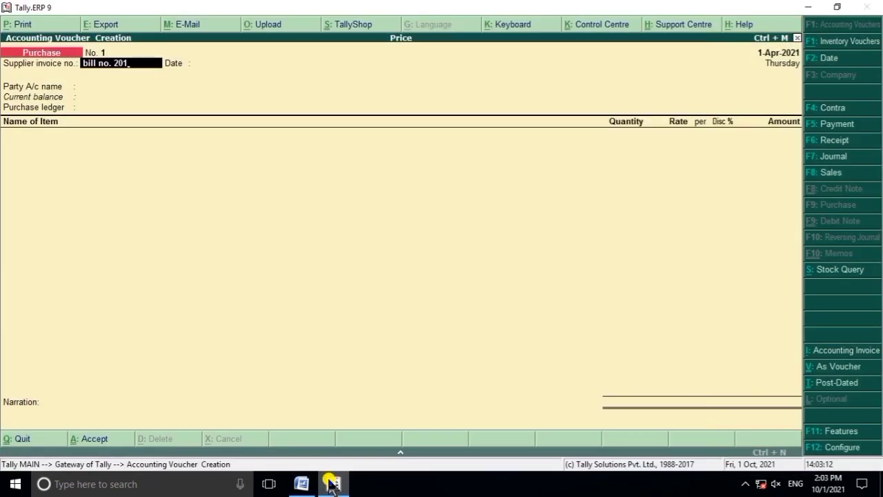
key("Return")
key("Return")
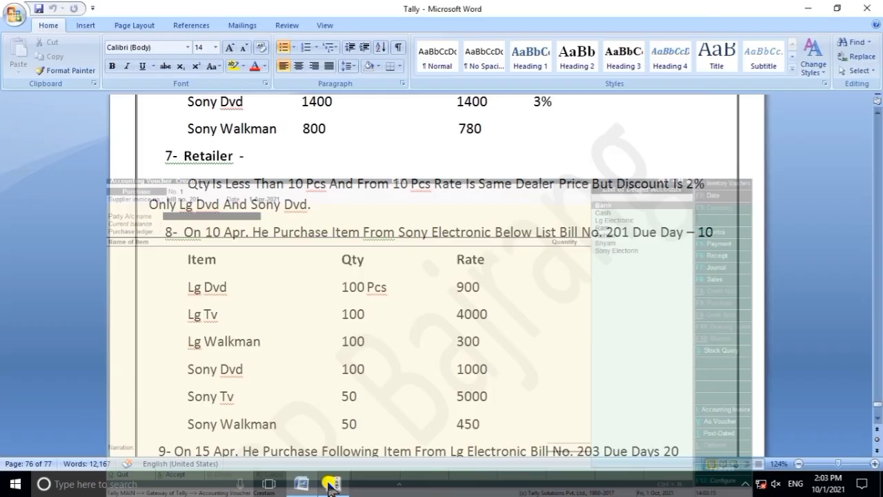
Choose Sony Electorin as the party account, accept its party details unchanged and use the Purchase ledger
left_click(333, 484)
left_click(333, 483)
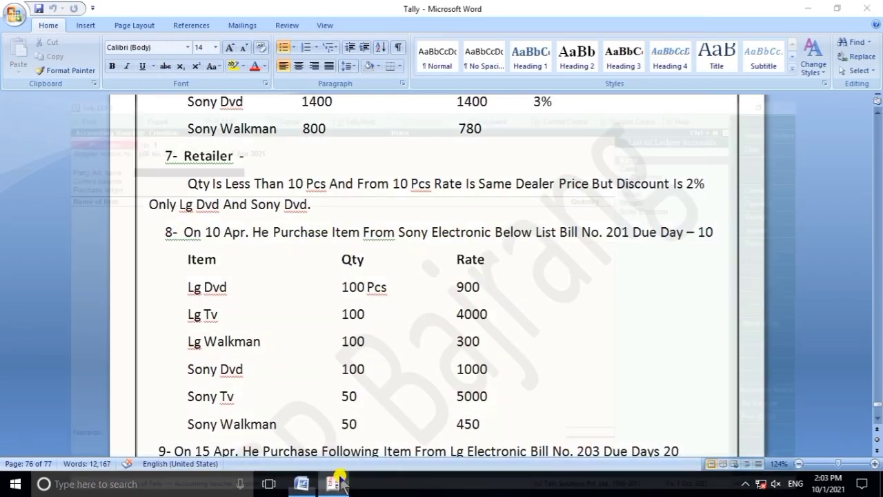
type("S")
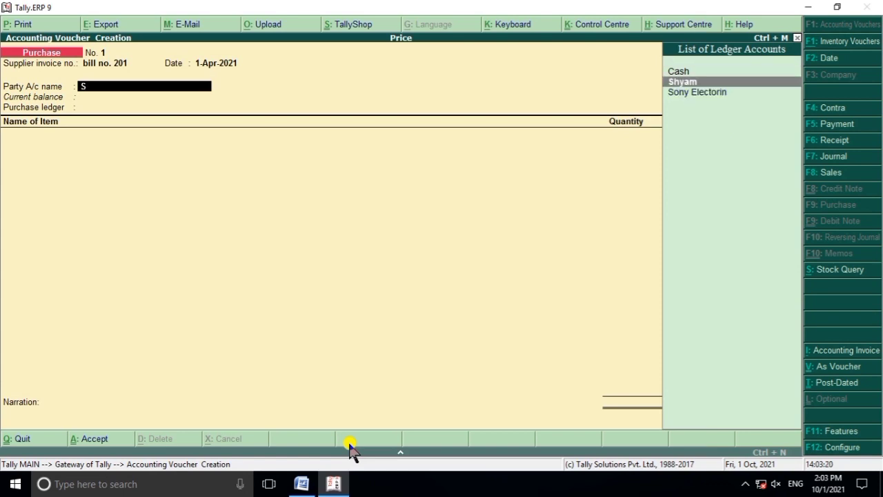
key("Down")
key("Return")
key("Return")
key("Return")
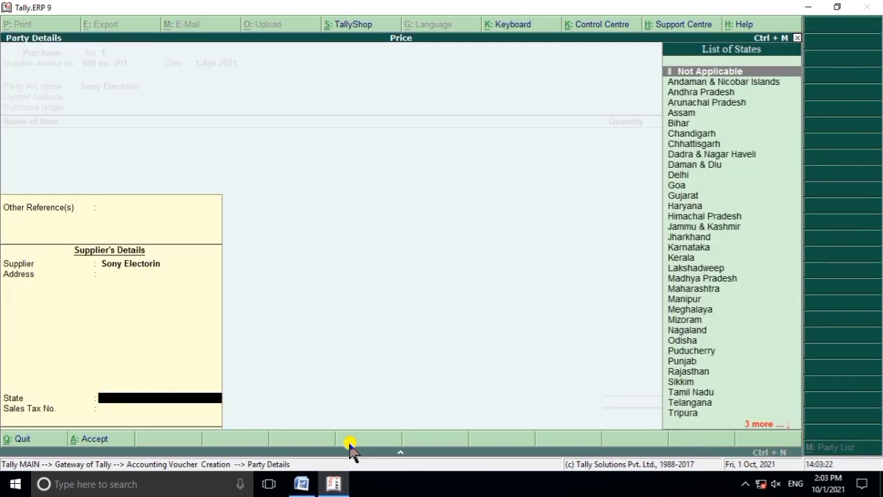
key("Return")
key("Return")
key("Return")
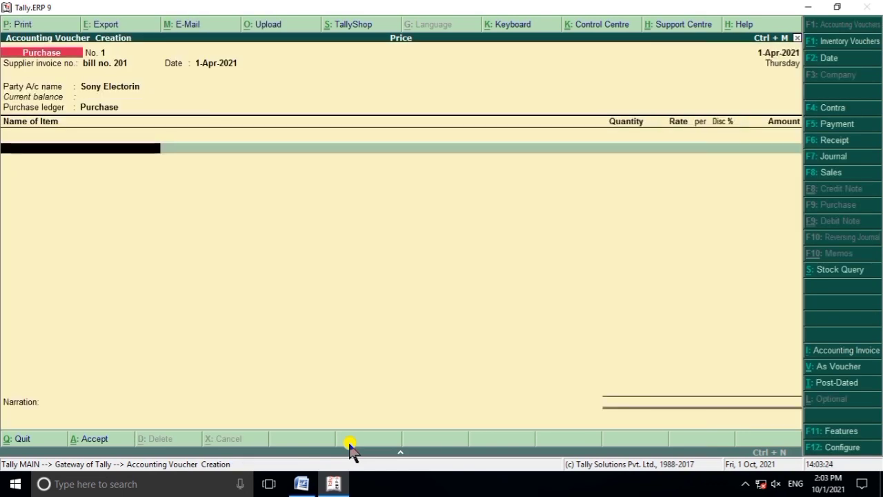
Add Lg Dvd as the first voucher item with a quantity of 100 pcs, following the Word purchase list
left_click(348, 481)
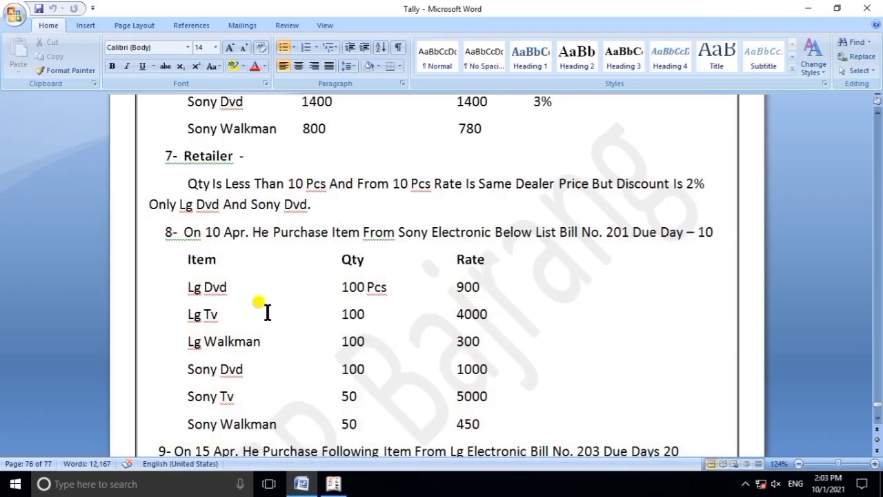
left_click(334, 482)
type("L")
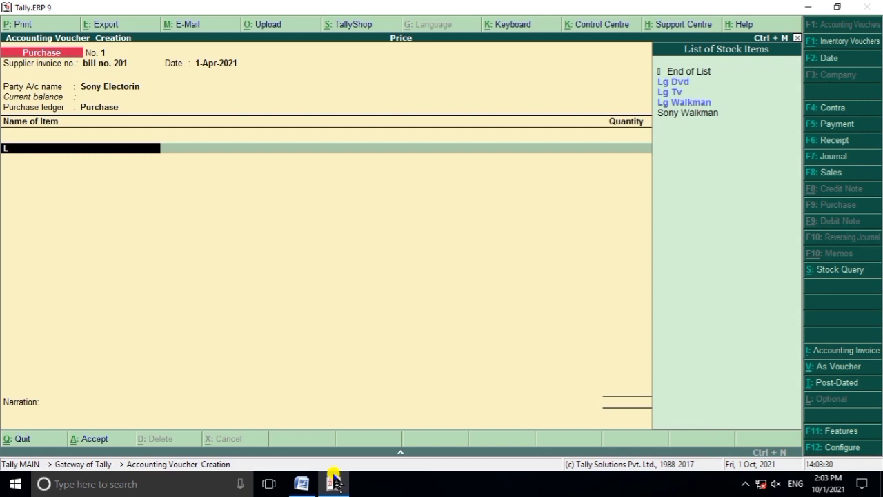
key("Return")
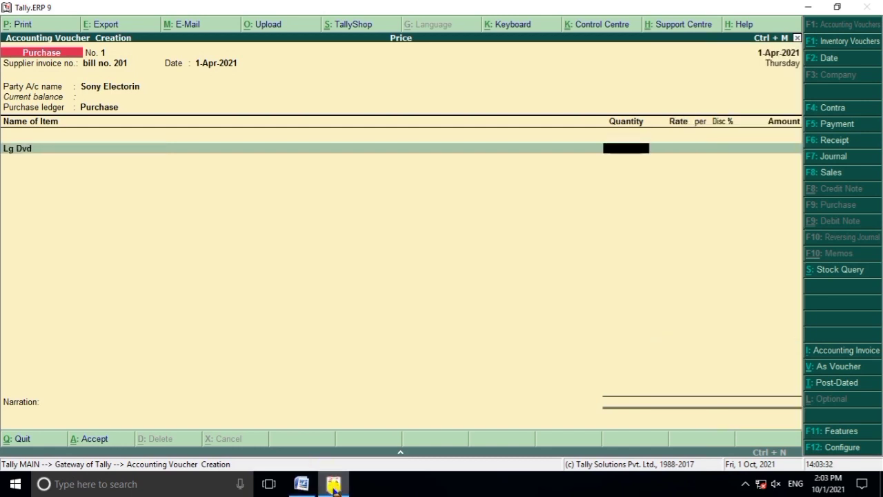
left_click(334, 485)
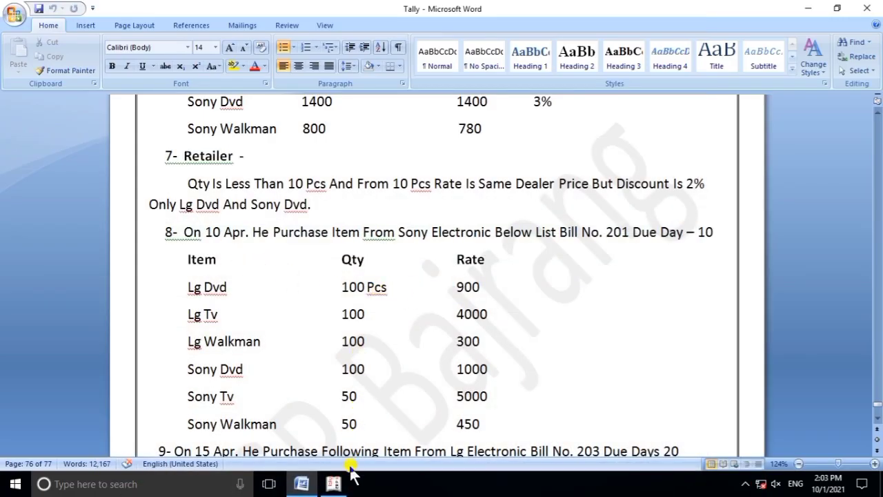
left_click(335, 483)
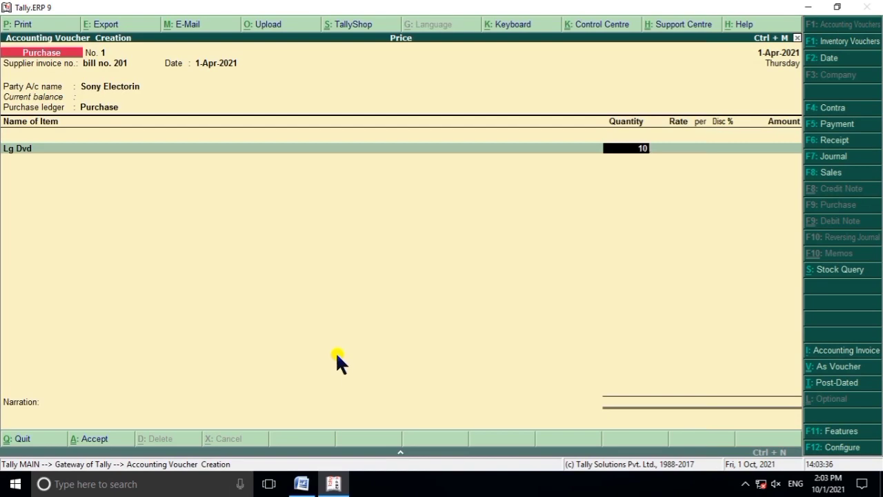
key("Return")
Look up Lg Dvd's rate in the Word list, enter 900 per pcs and complete the item line
left_click(334, 483)
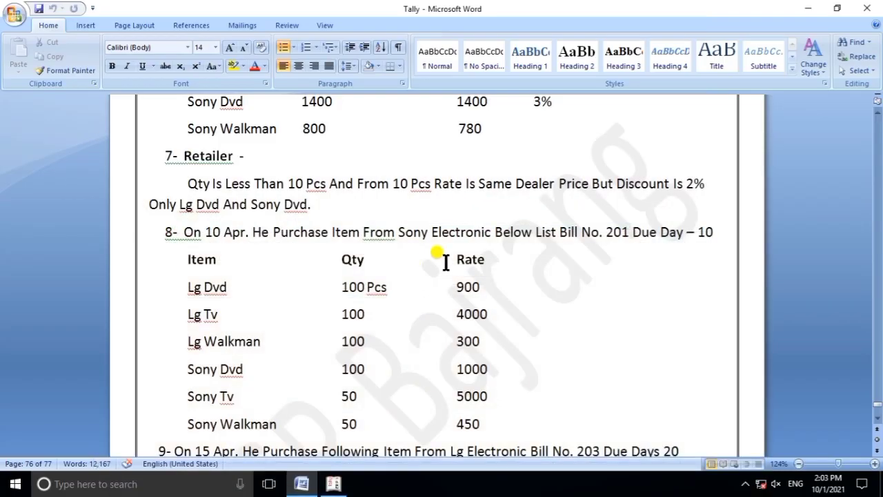
left_click(333, 483)
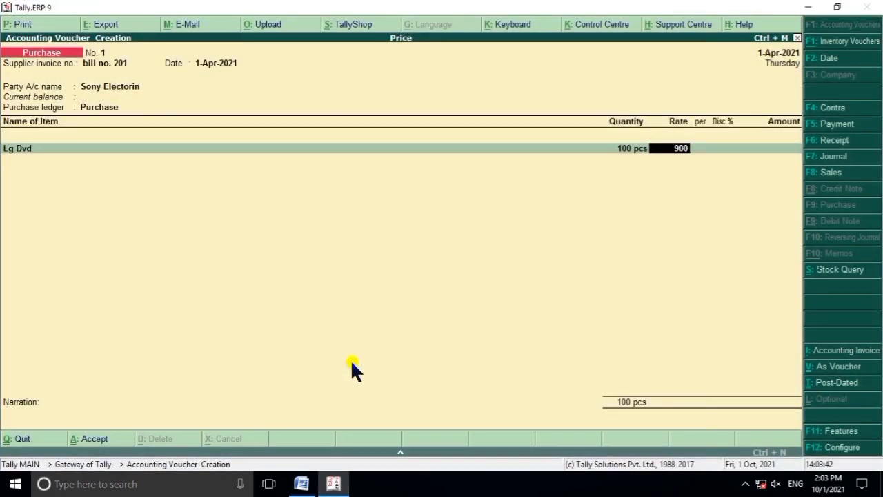
key("Return")
key("Return")
key("Return")
key("Return")
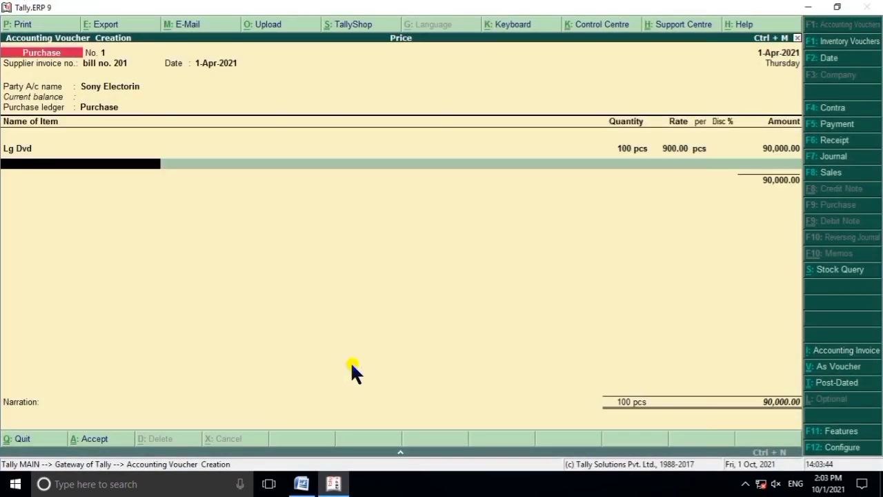
Check the next item in the Word purchase list and add Lg Tv as the second voucher item
left_click(334, 484)
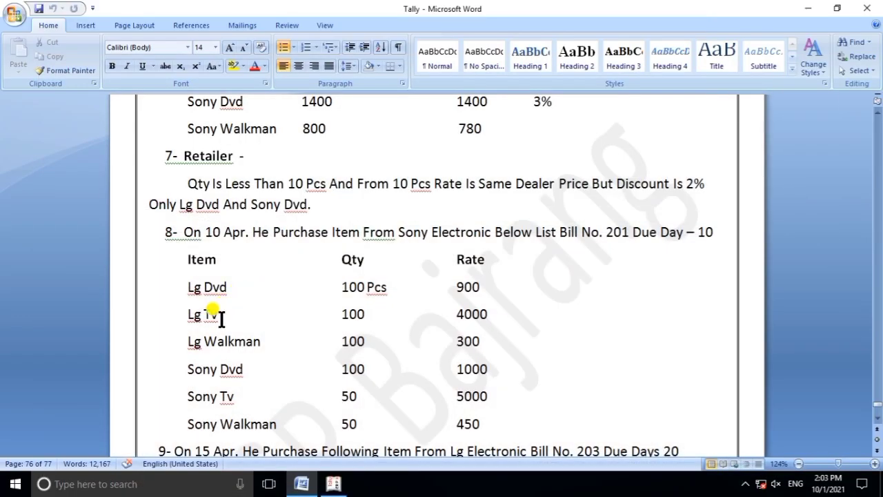
left_click(333, 483)
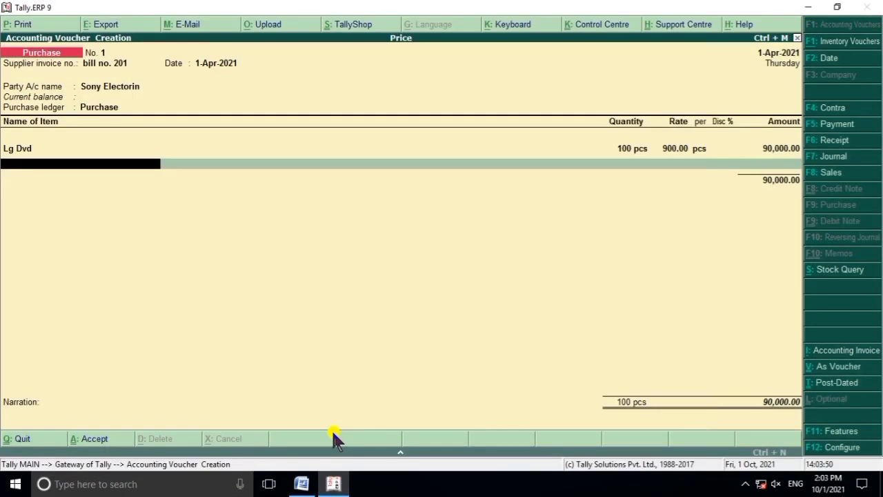
type("L")
key("Down")
key("Down")
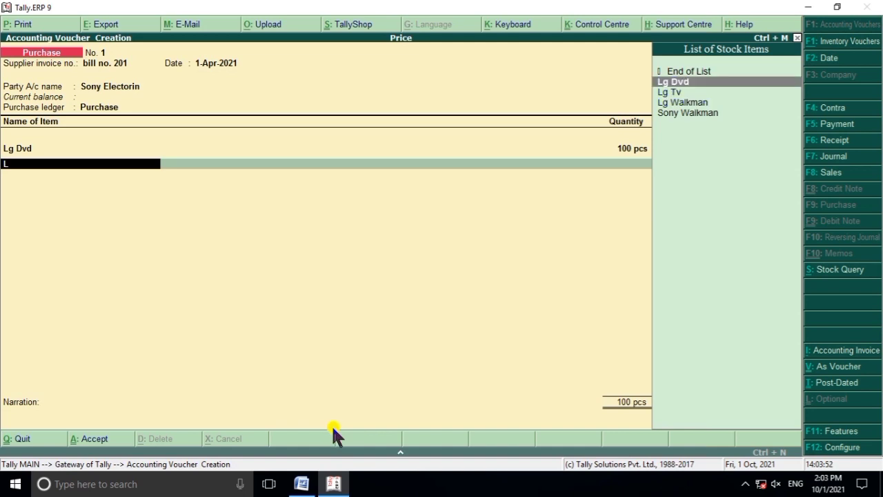
key("Return")
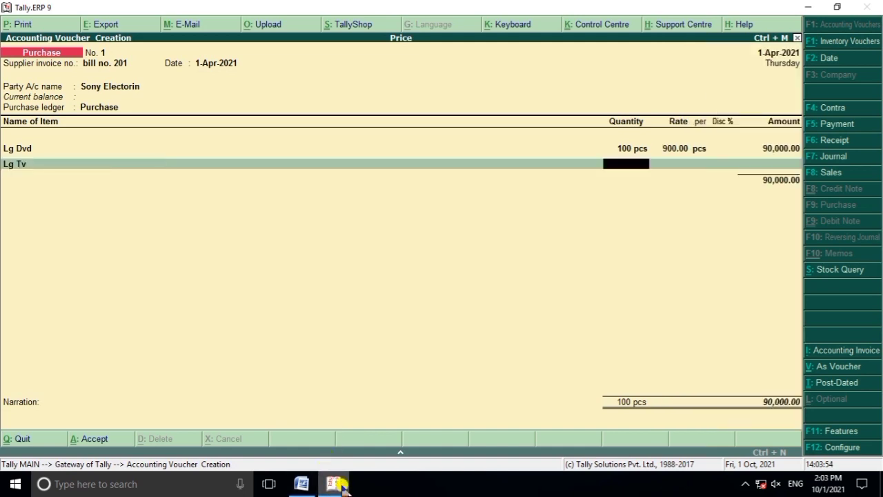
Enter Lg Tv's quantity of 100 pcs and rate of 4000 from the Word list, completing the item line
left_click(301, 484)
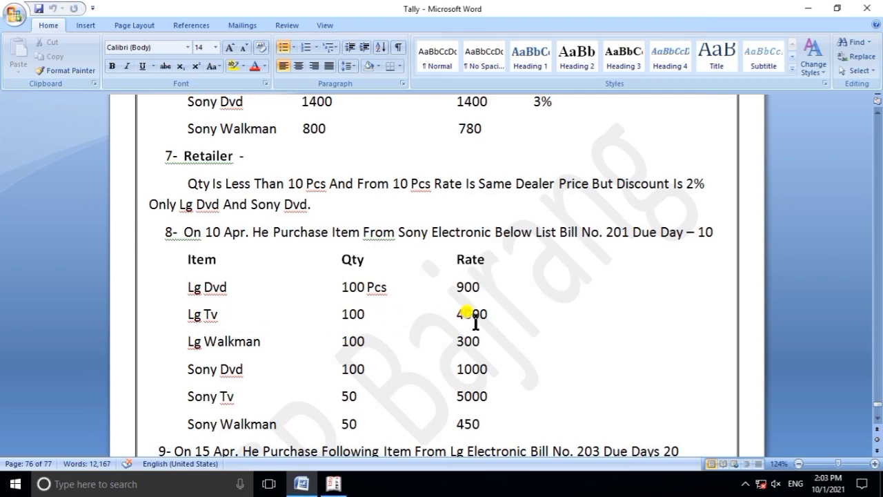
left_click(333, 484)
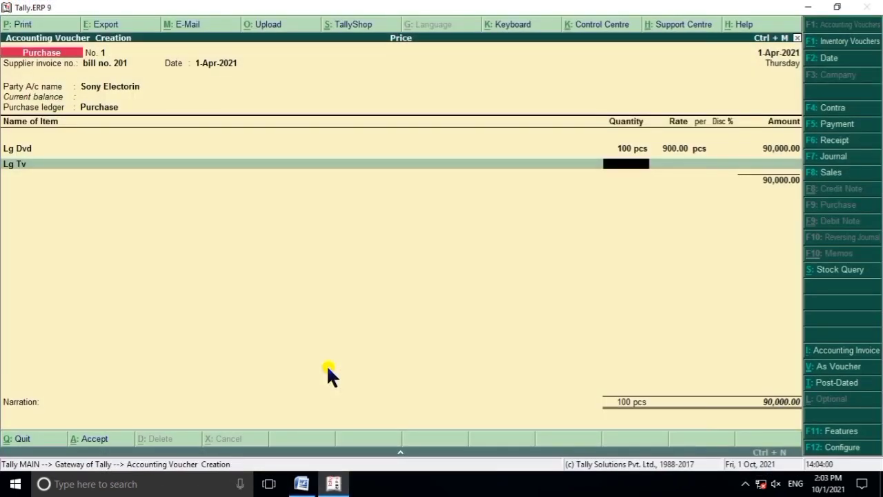
key("Return")
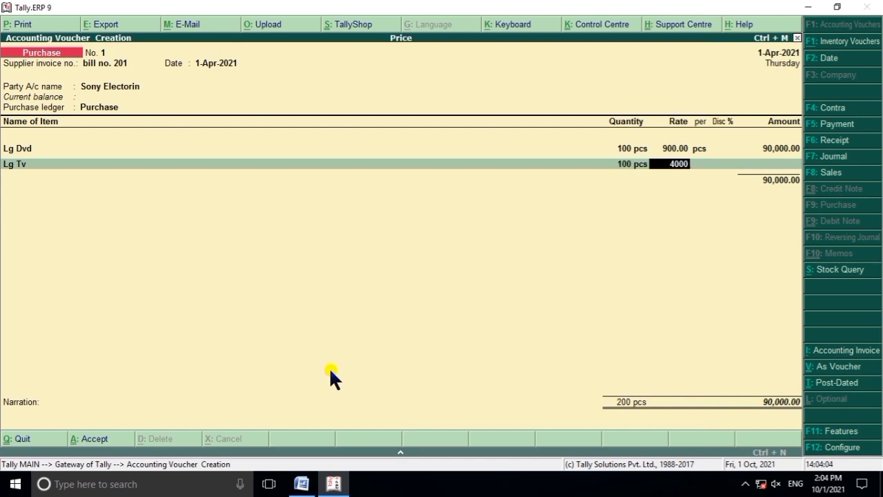
key("Return")
key("Return")
key("Return")
key("Return")
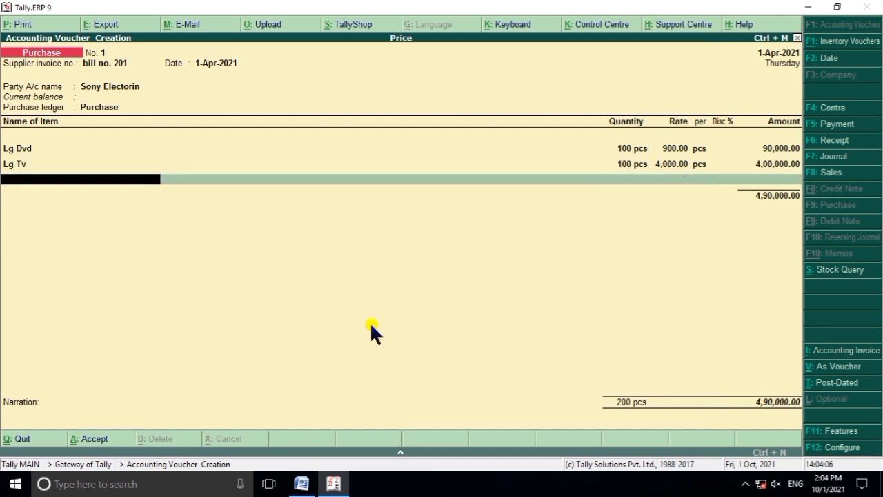
Consult the Word purchase list and add Lg Walkman as the third voucher item
left_click(335, 482)
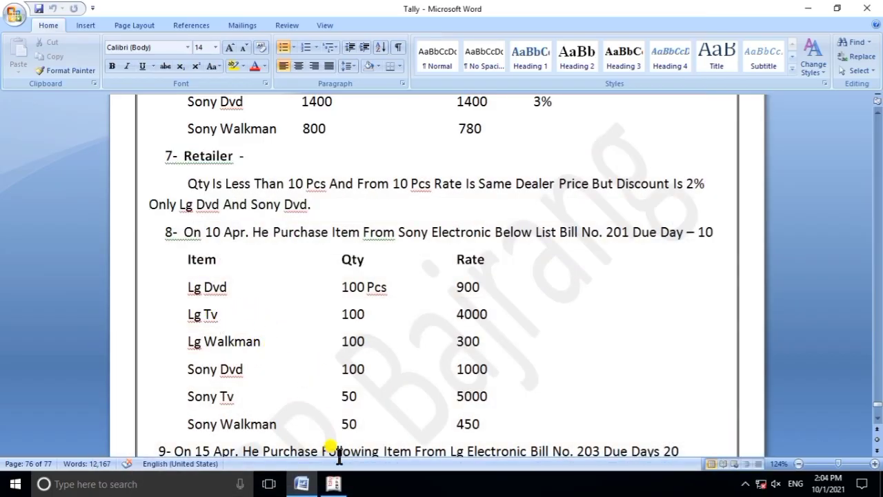
left_click(333, 483)
type("L")
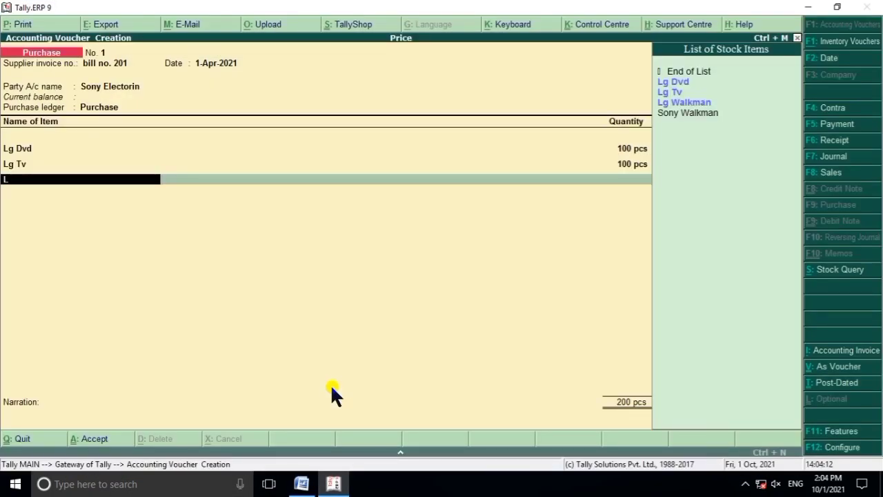
key("Down")
key("Down")
key("Down")
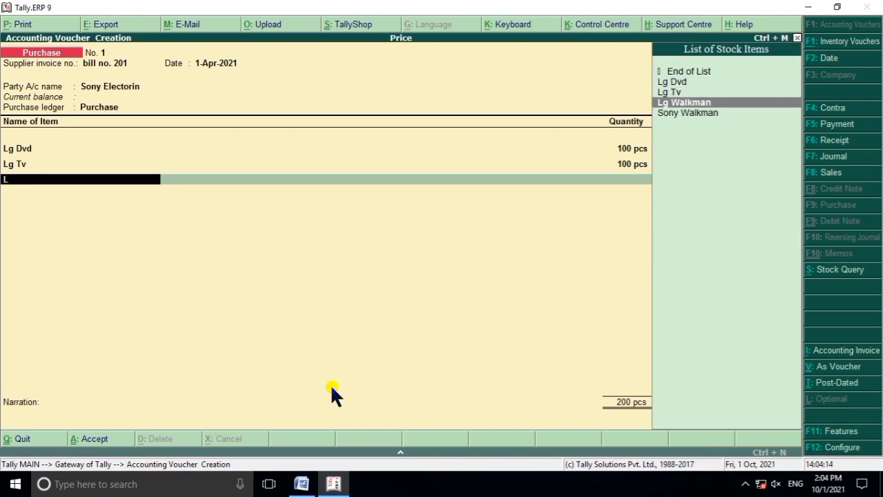
key("Return")
Enter Lg Walkman's quantity of 100 pcs and rate of 300 from the Word list, completing the item line
left_click(334, 484)
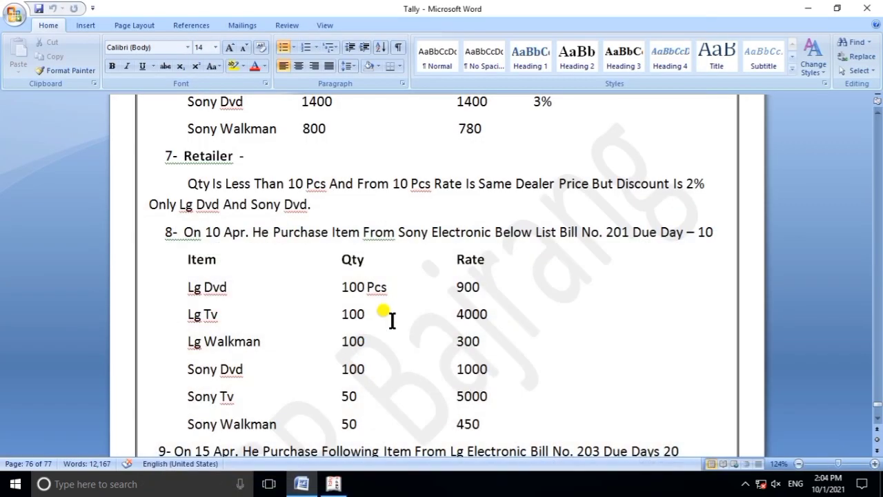
left_click(334, 484)
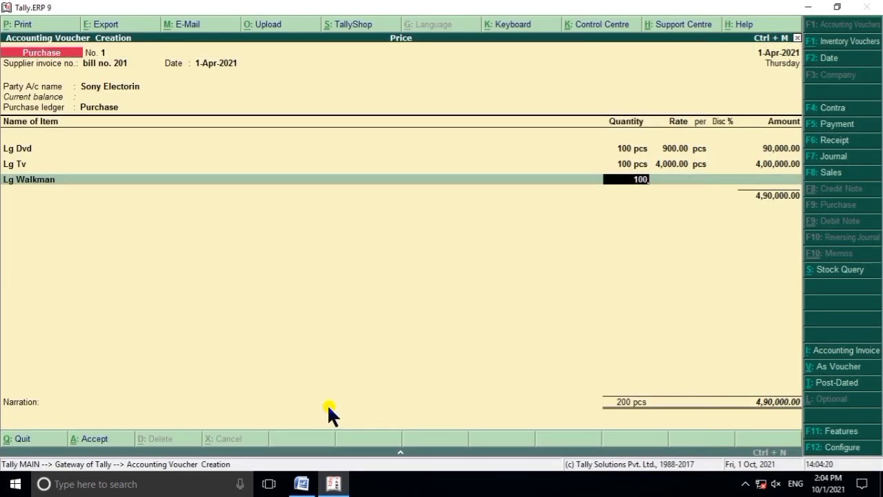
key("Return")
left_click(330, 484)
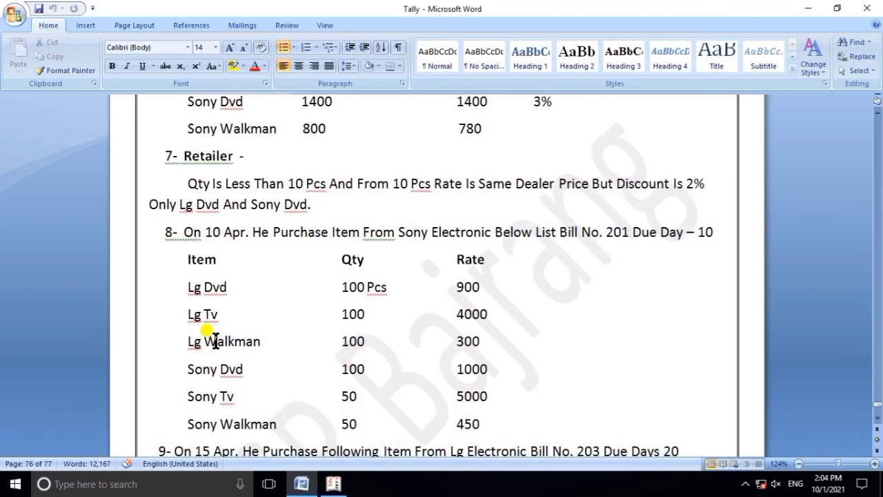
left_click(333, 483)
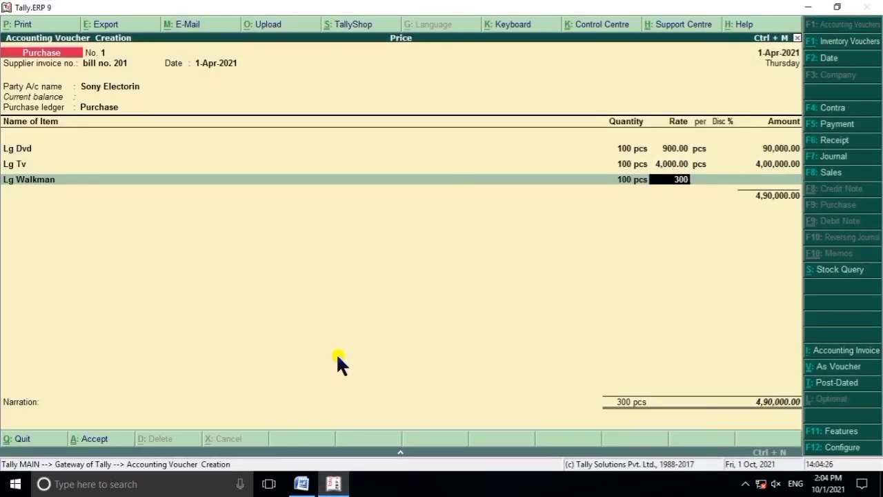
key("Return")
key("Return")
key("Return")
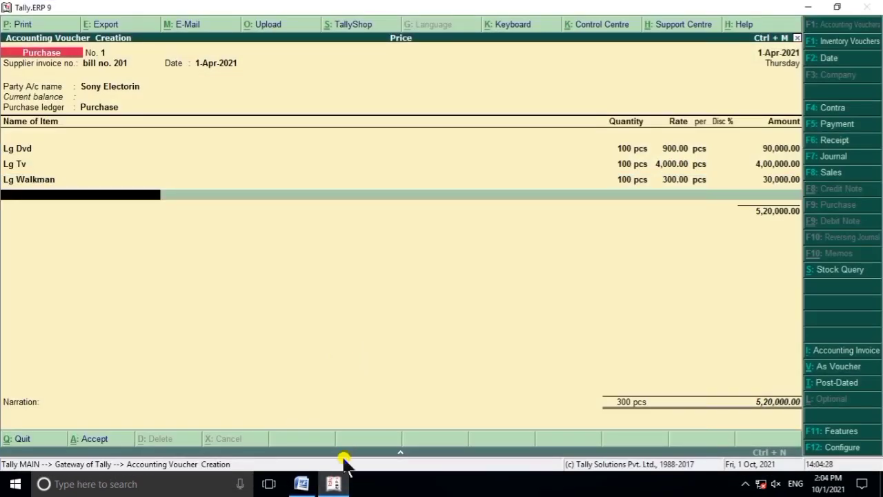
Check the next item in the Word purchase list and add Sony Dvd as the fourth item of the Tally voucher
left_click(333, 484)
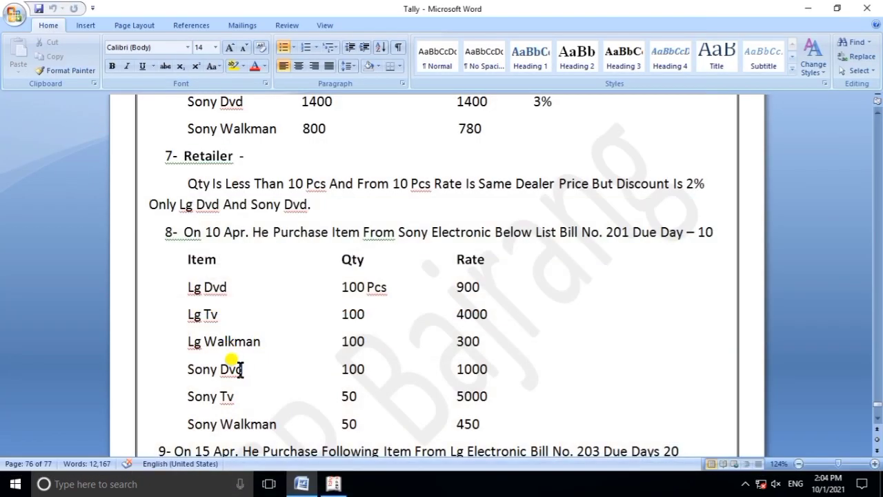
scroll(234, 366, "down", 1)
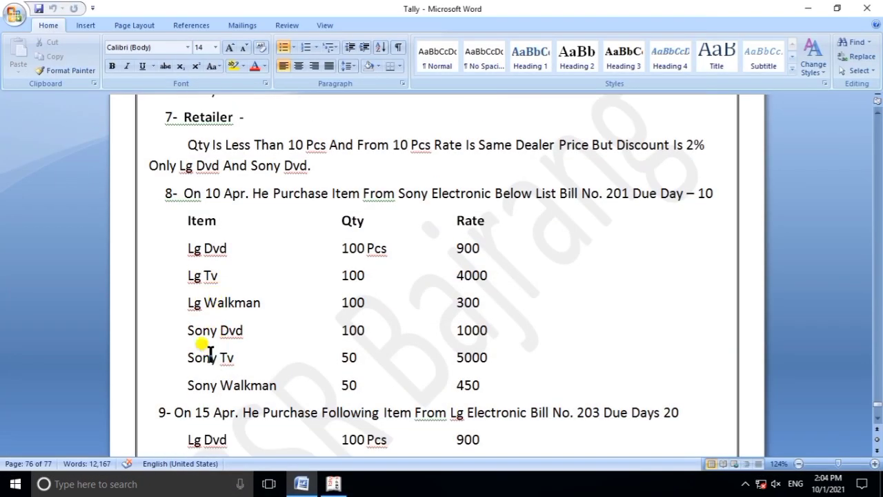
left_click(334, 483)
type("S")
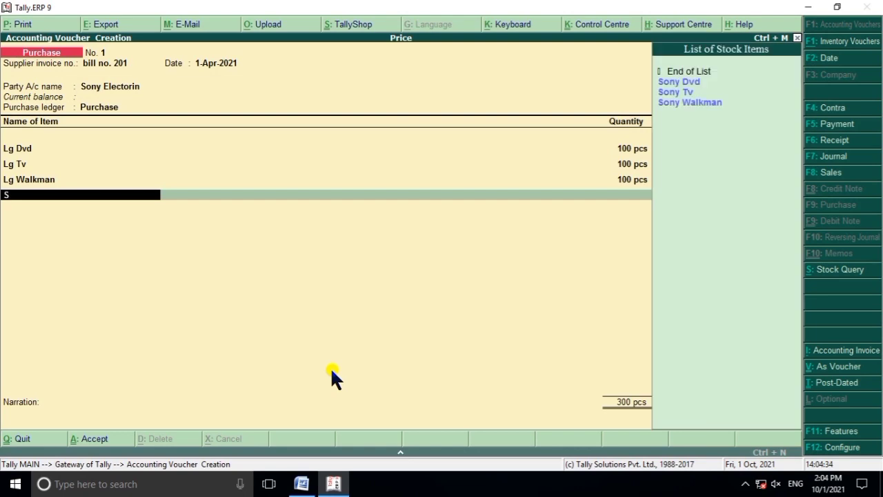
key("Down")
key("Down")
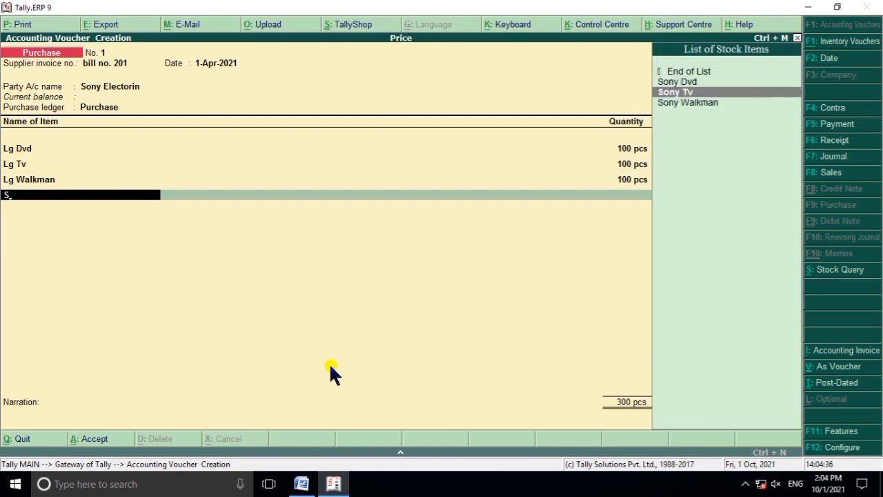
key("Up")
key("Return")
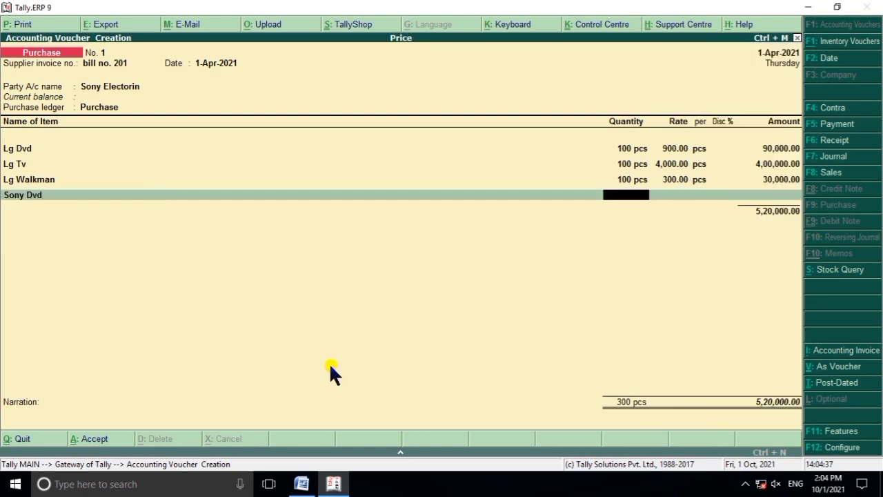
Enter Sony Dvd's quantity of 100 pcs and rate of 1000 from the Word list, completing the item line
left_click(333, 483)
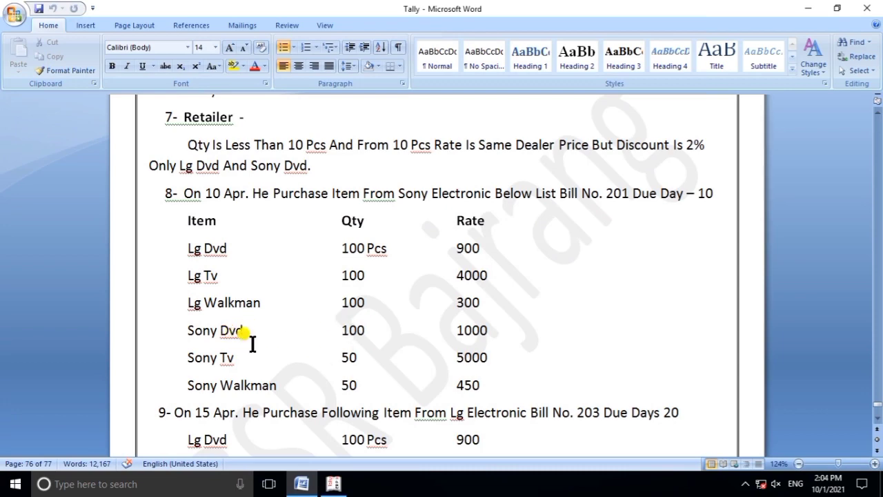
left_click(336, 485)
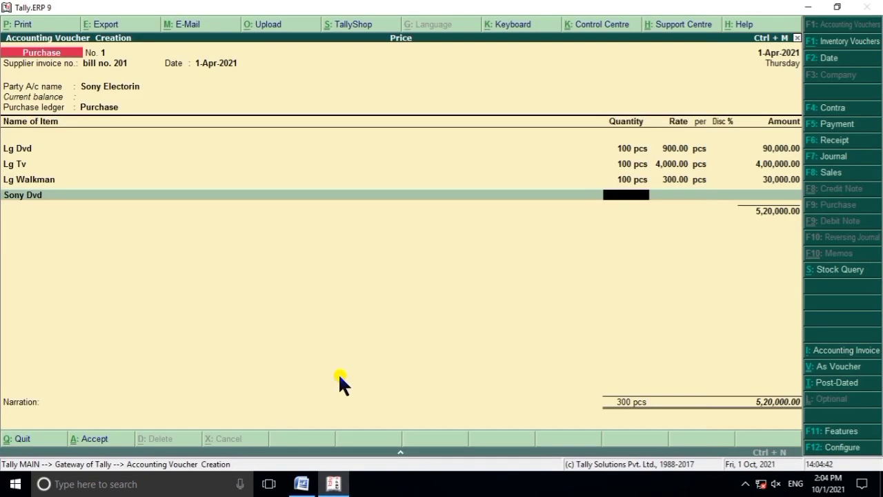
key("Return")
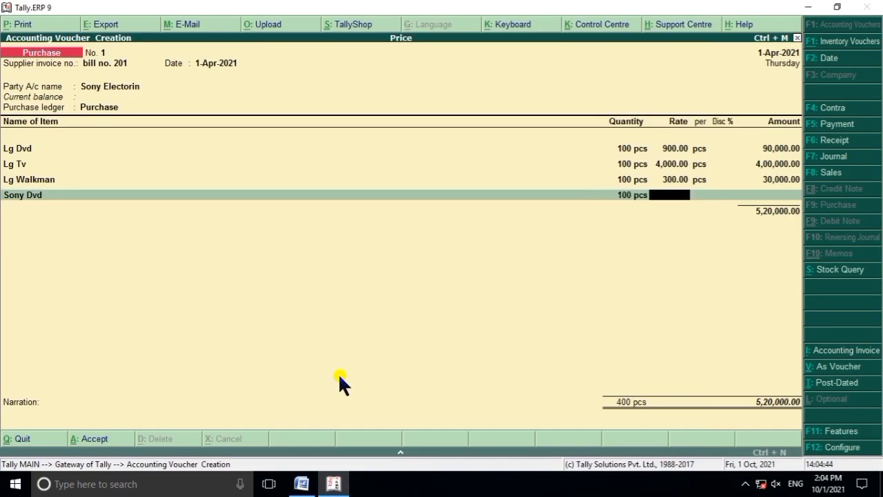
left_click(334, 483)
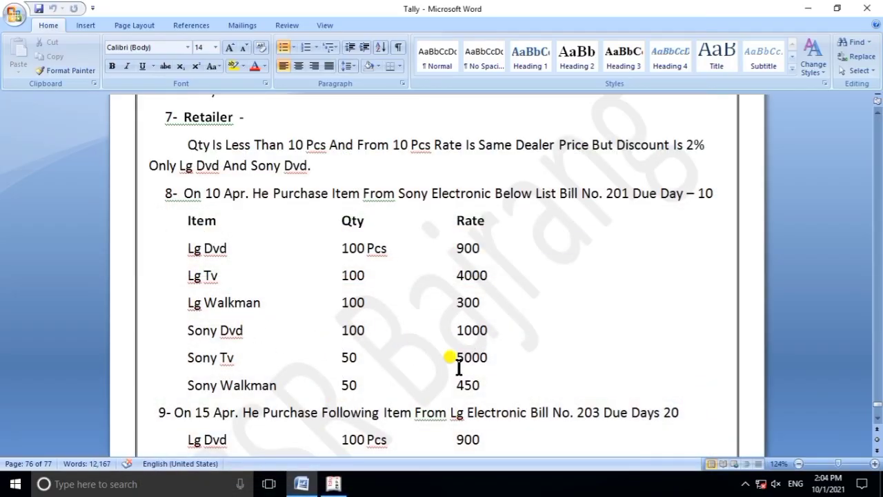
left_click(336, 483)
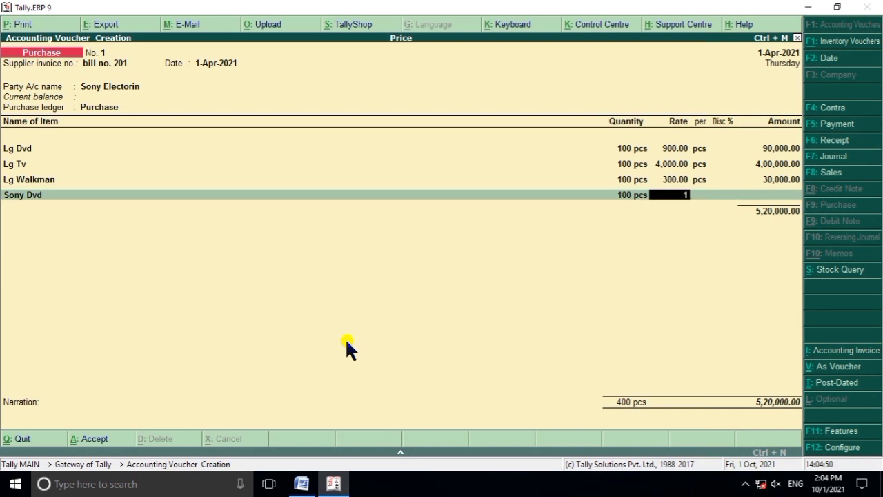
type("1000")
key("Return")
key("Return")
key("Return")
key("Return")
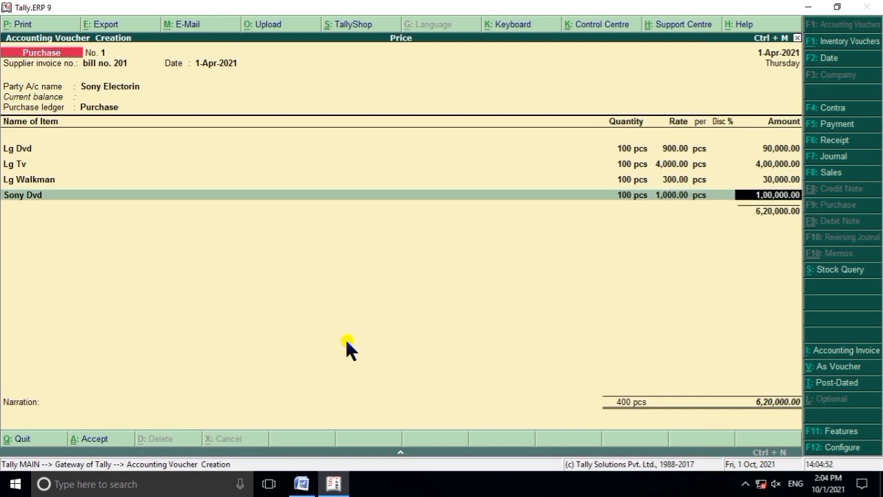
Consult the Word purchase list and add Sony Tv as the fifth voucher item
left_click(334, 481)
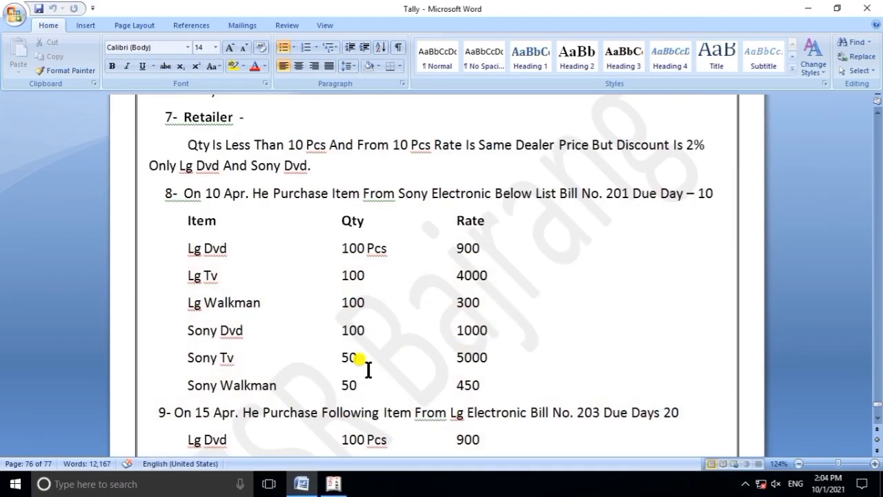
left_click(334, 483)
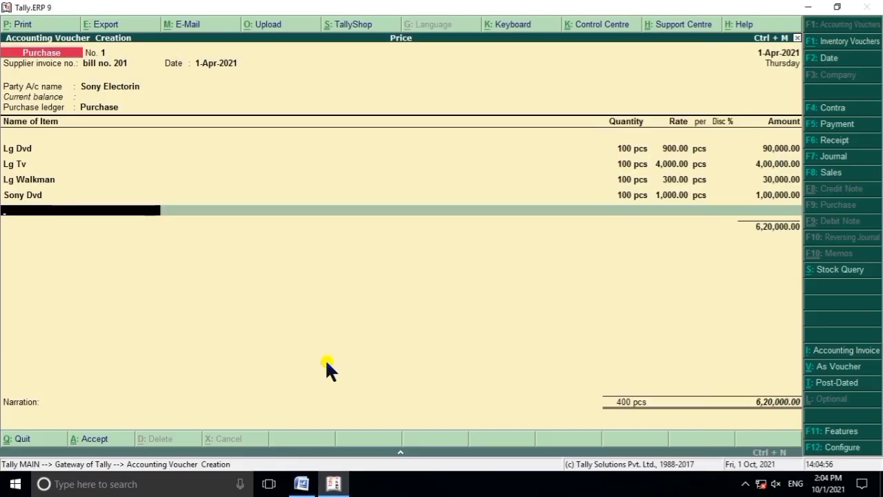
type("S")
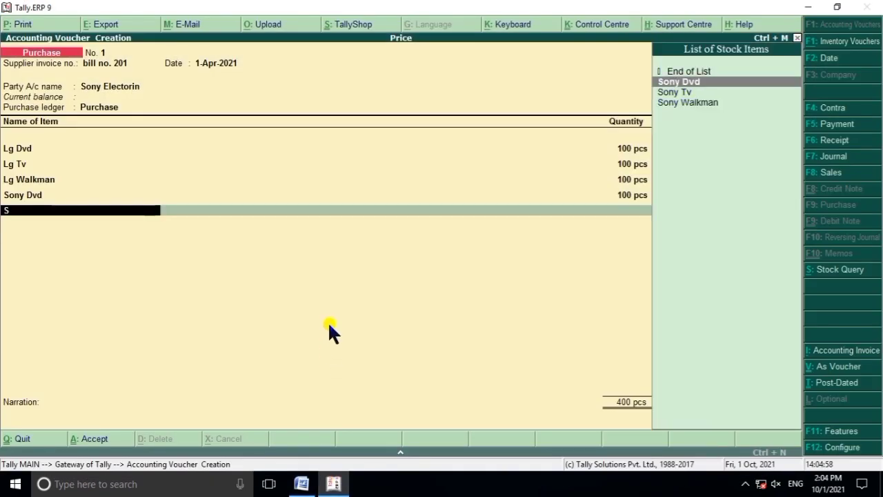
key("Down")
key("Return")
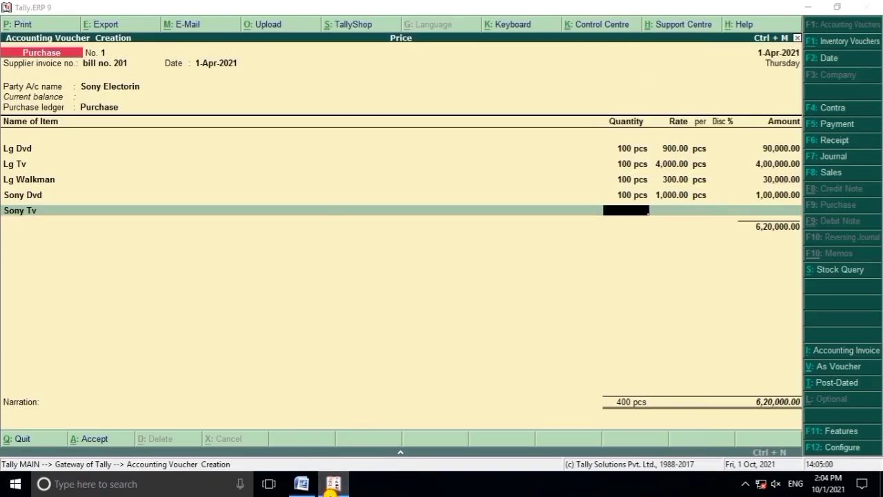
Enter Sony Tv's quantity of 50 pcs and rate of 5000 from the Word list
left_click(334, 483)
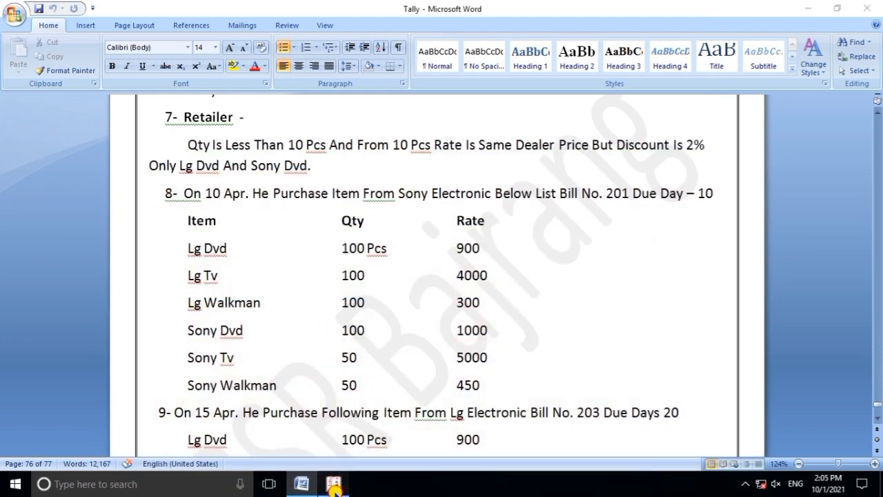
left_click(334, 483)
type("50")
key("Return")
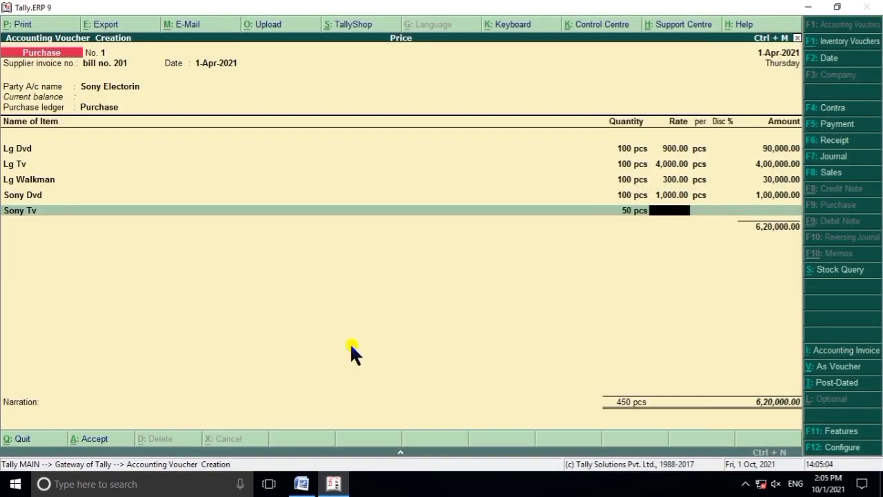
left_click(331, 481)
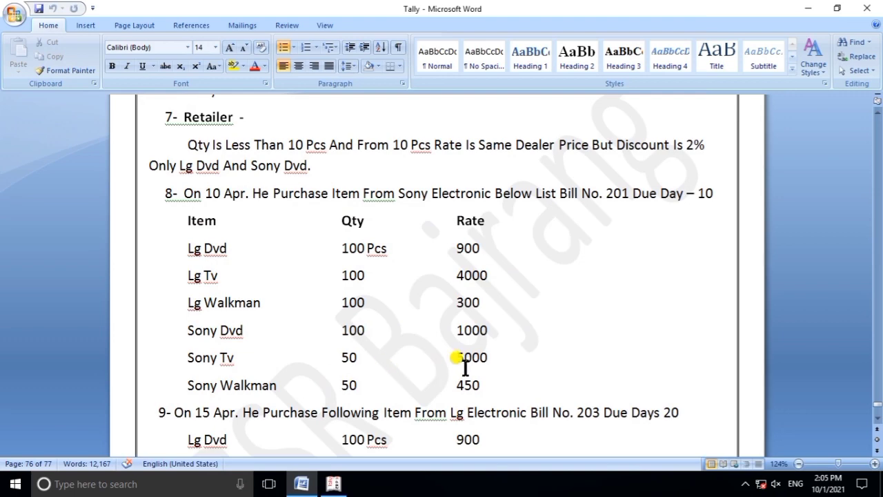
left_click(334, 483)
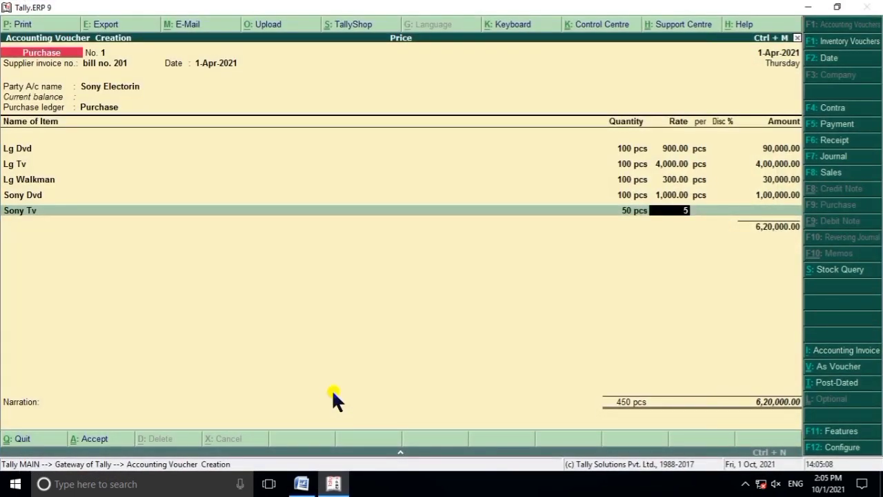
key("Return")
key("Return")
key("Return")
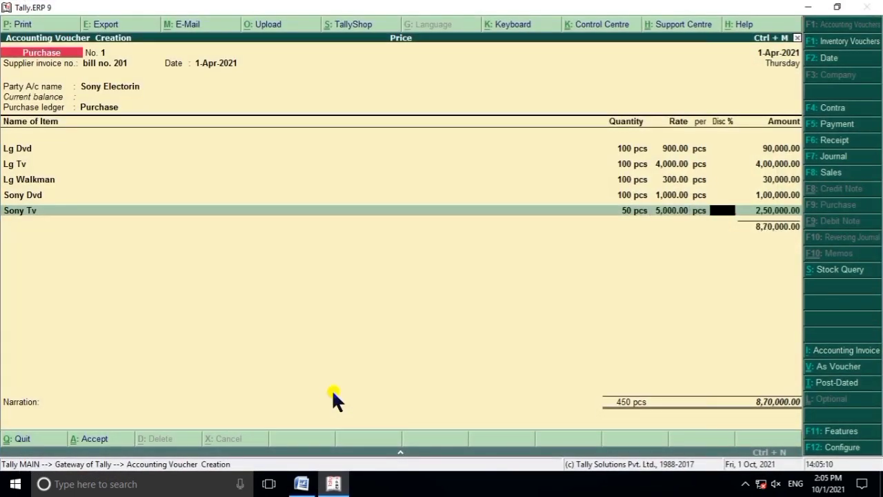
Check the Word purchase list for the last item and add Sony Walkman as the sixth voucher item
left_click(334, 482)
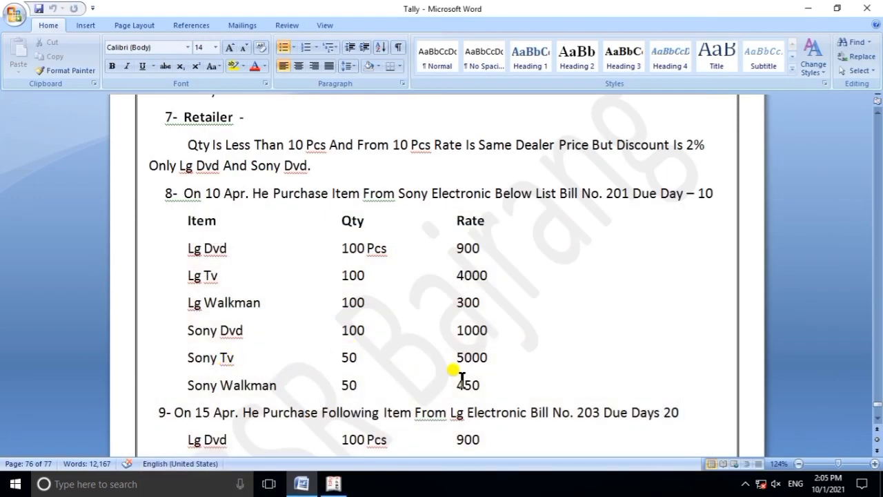
left_click(328, 485)
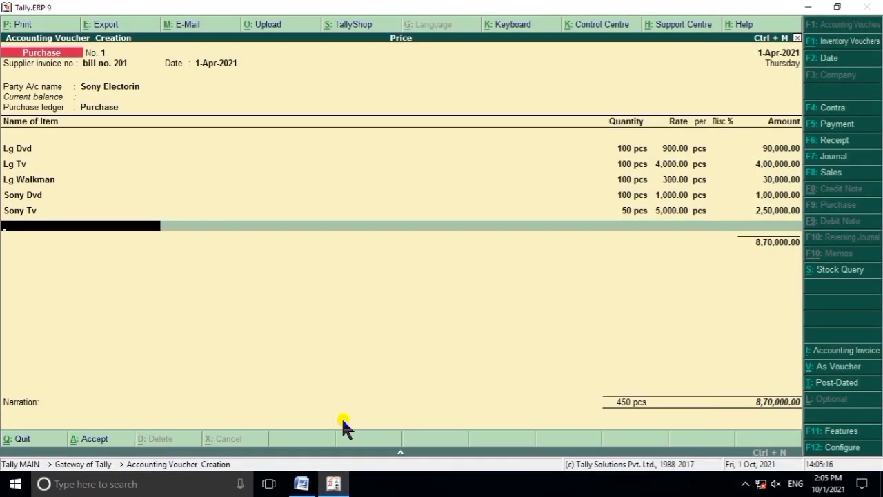
type("S")
key("Down")
key("Down")
key("Down")
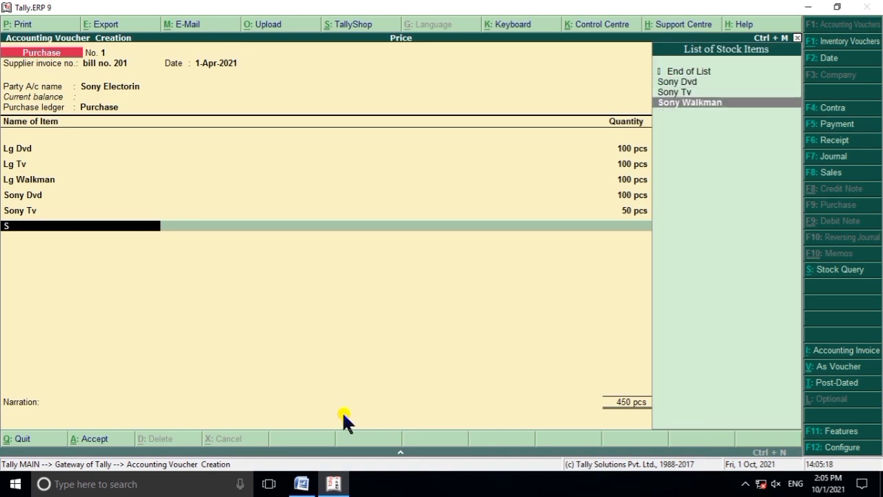
key("Return")
Enter Sony Walkman's quantity of 50 pcs and rate of 450 from the Word list
left_click(334, 483)
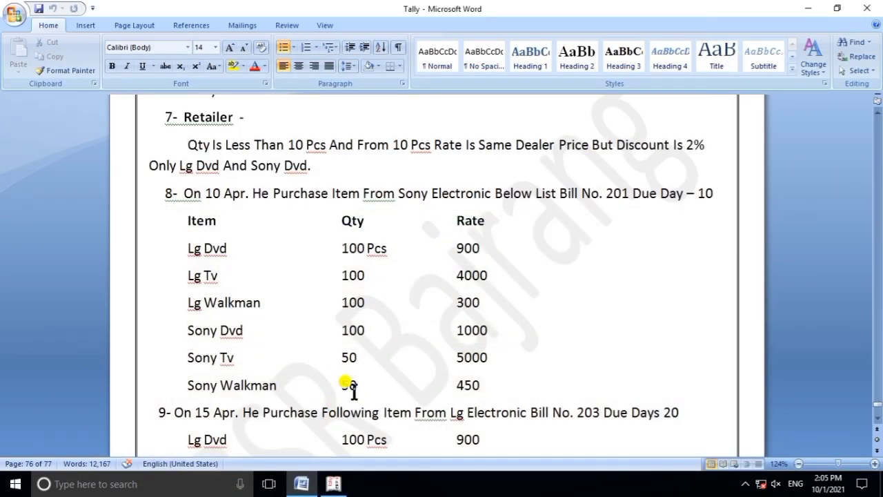
left_click(334, 484)
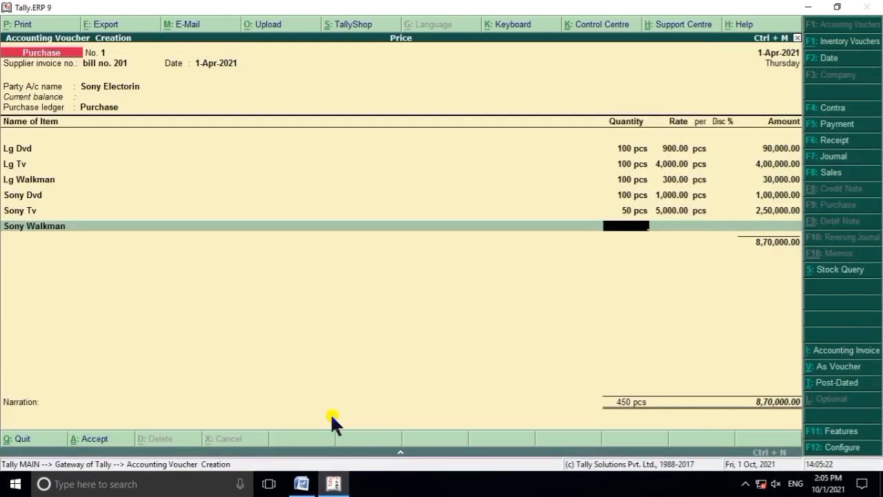
type("50")
key("Return")
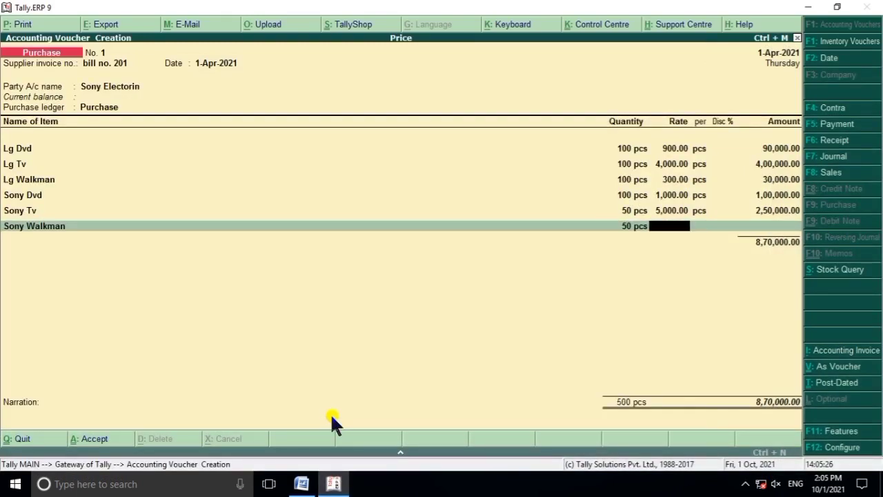
type("450")
key("Return")
key("Return")
key("Return")
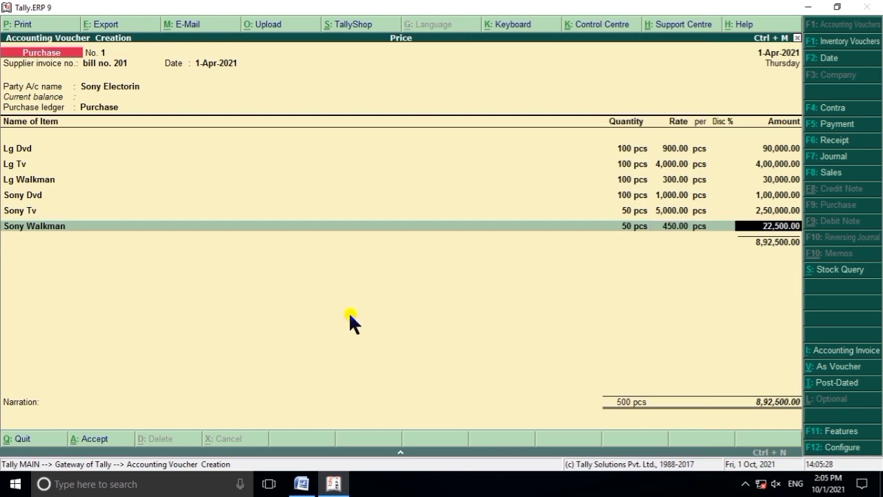
Compare the voucher with the Word purchase list, end the item list and accept the purchase voucher for bill no. 201
left_click(334, 483)
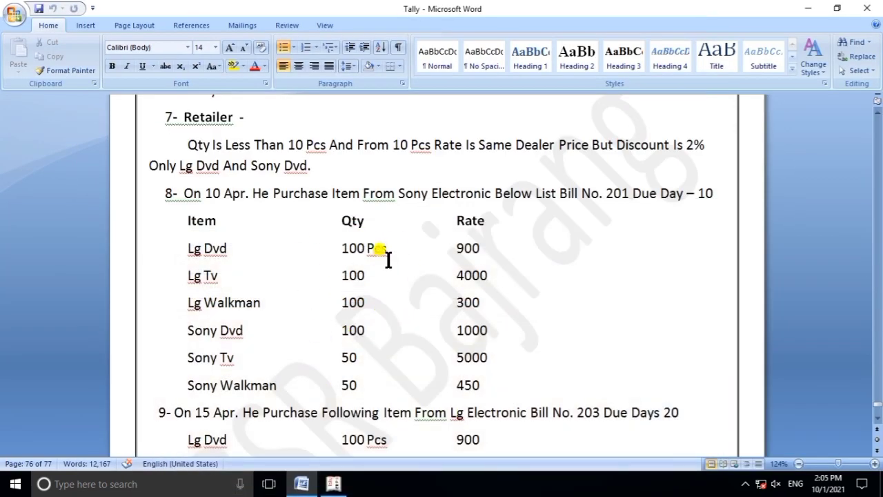
left_click(334, 484)
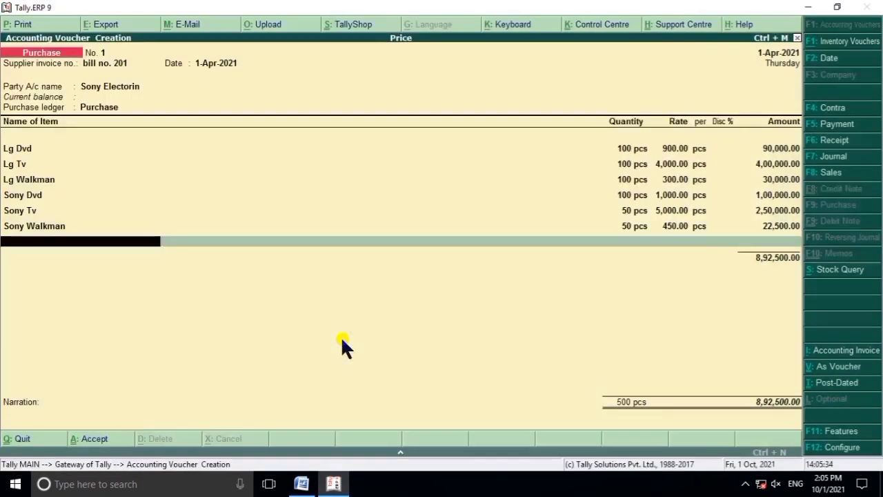
key("Return")
key("Return")
key("Return")
key("Return")
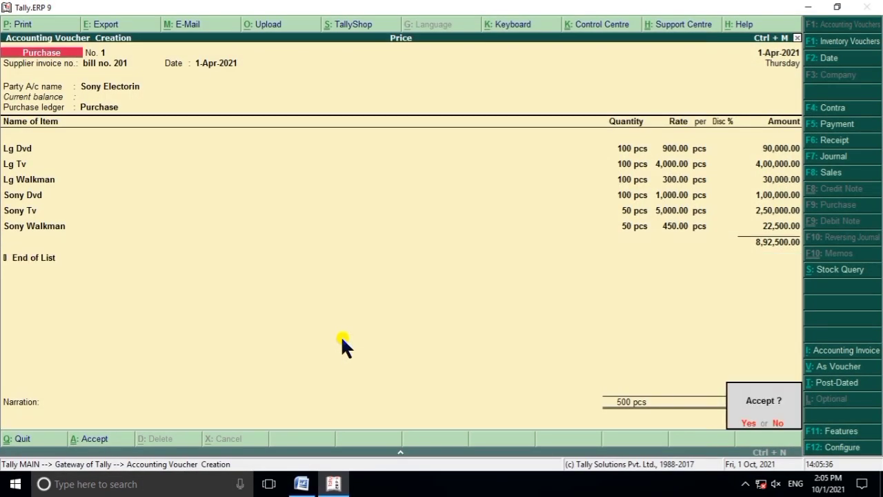
Check the Lg Electronic purchase in the Word exercise and enter supplier invoice no. bill no. 203, keeping the 1-Apr-2021 invoice date
key("alt+Tab")
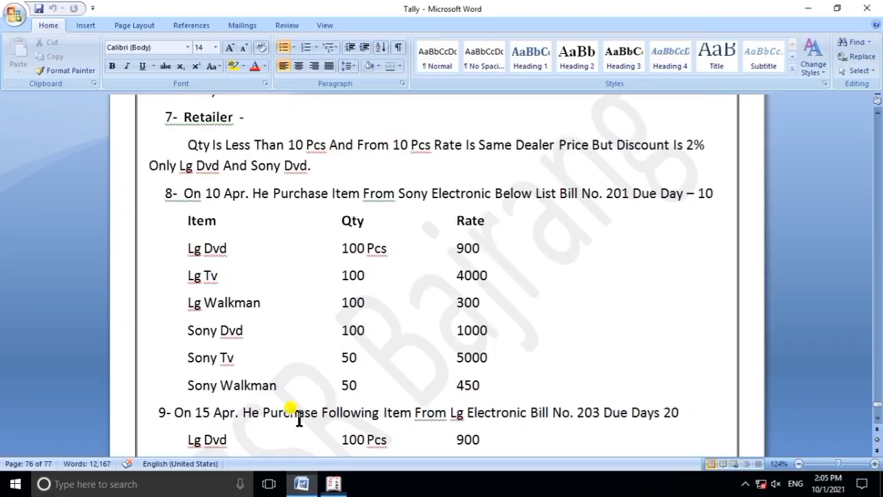
scroll(286, 355, "down", 3)
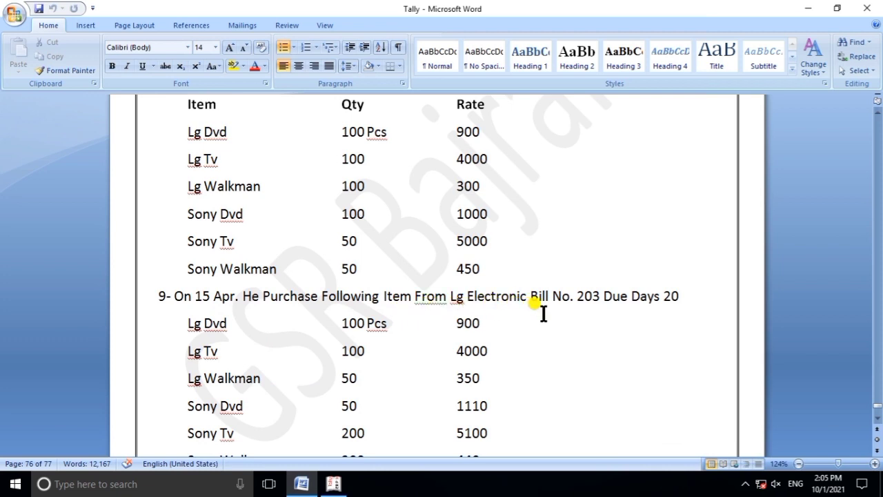
left_click(333, 484)
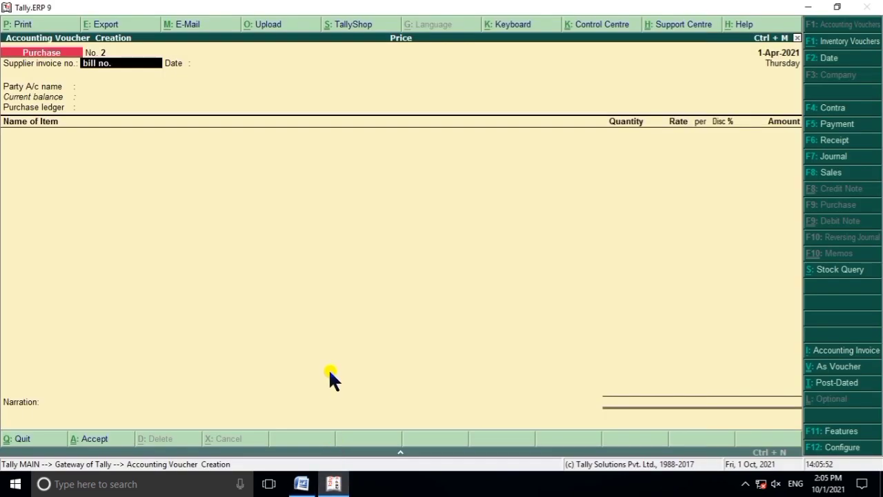
left_click(307, 482)
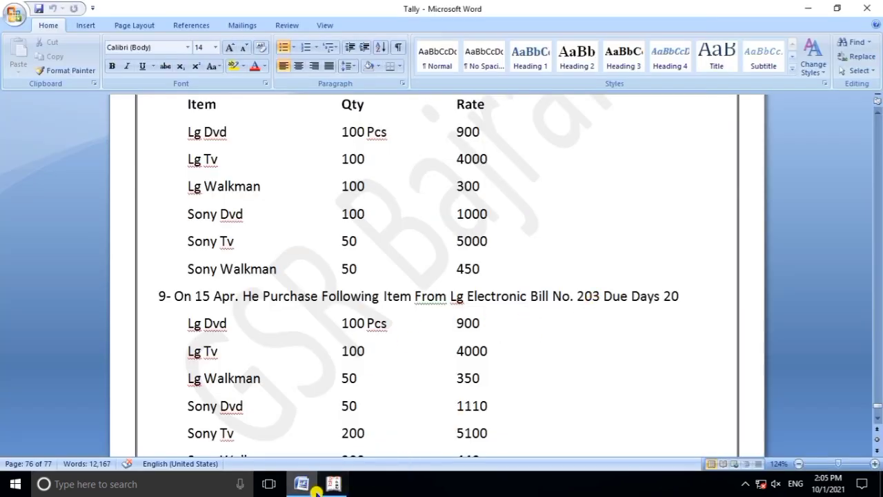
left_click(329, 481)
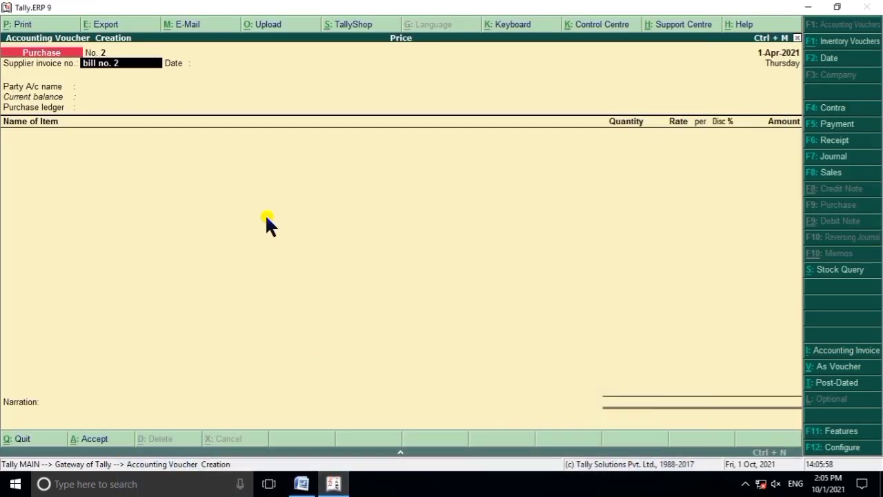
key("Return")
key("Return")
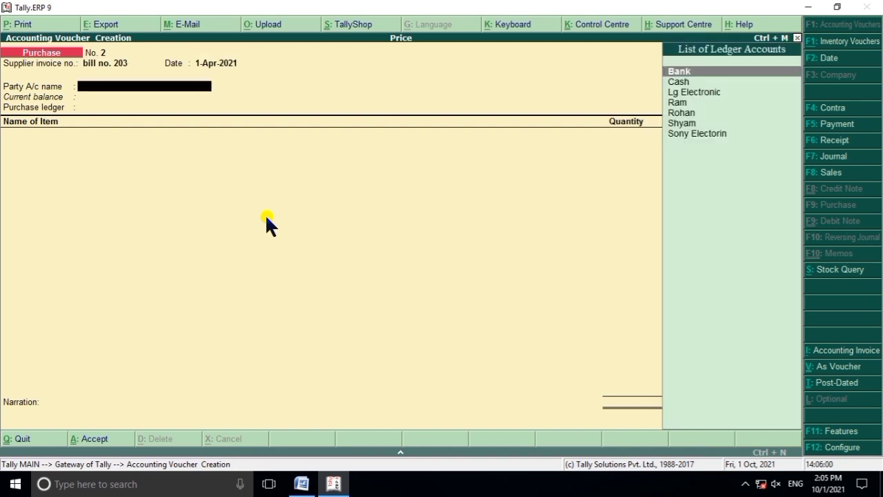
Set the voucher's party account to Lg Electronic, accept its default details and choose Purchase as the purchase ledger
type("L")
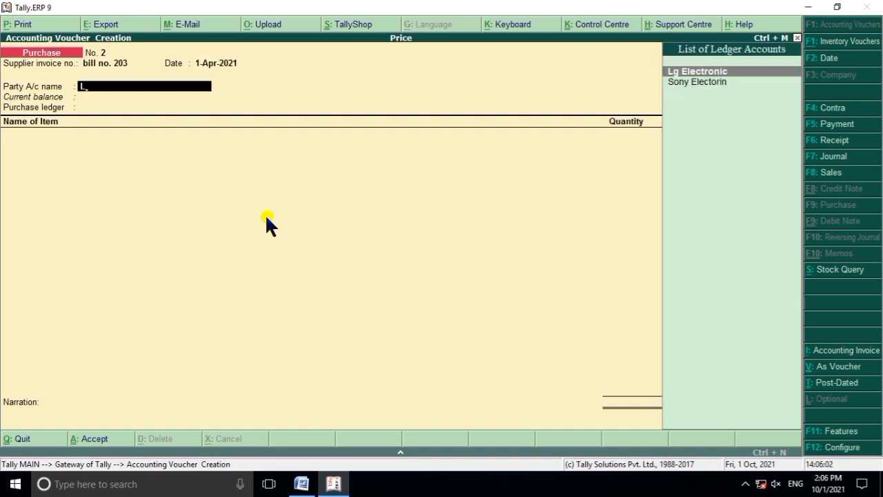
key("Return")
key("Return")
key("Return")
key("Return")
key("Return")
key("Return")
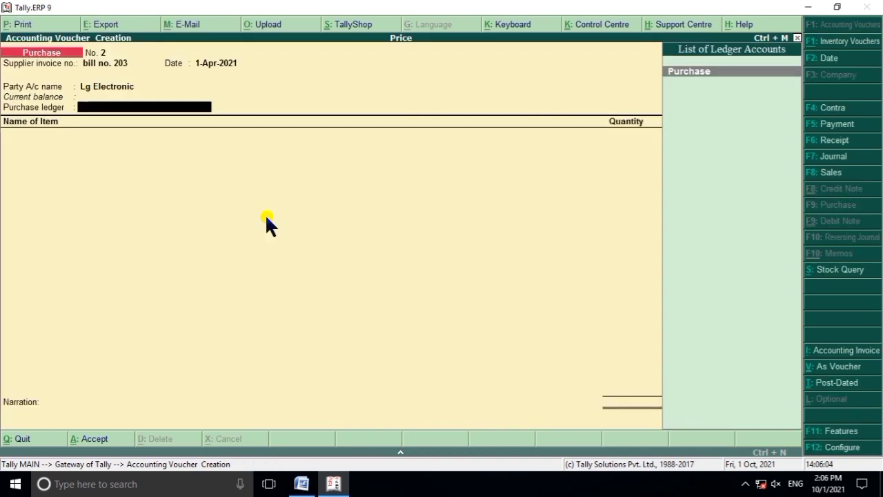
key("Return")
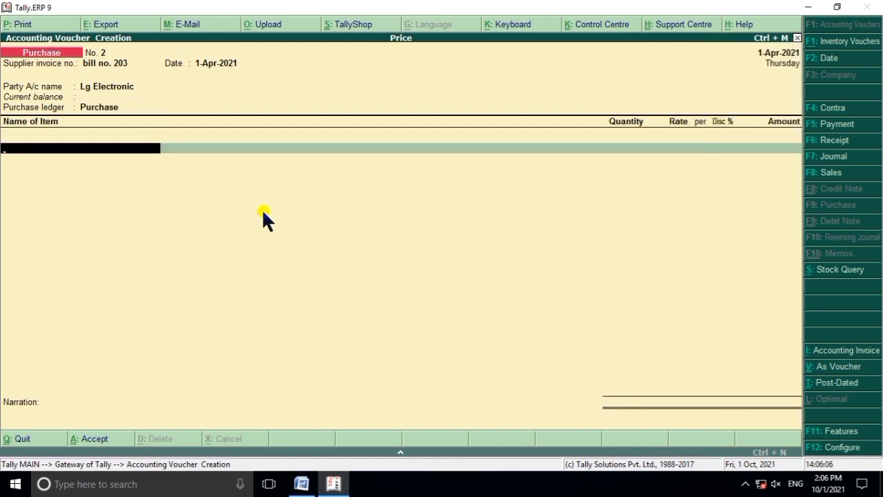
Check the bill no. 203 item list in Word and add Lg Dvd as the first voucher item
left_click(332, 484)
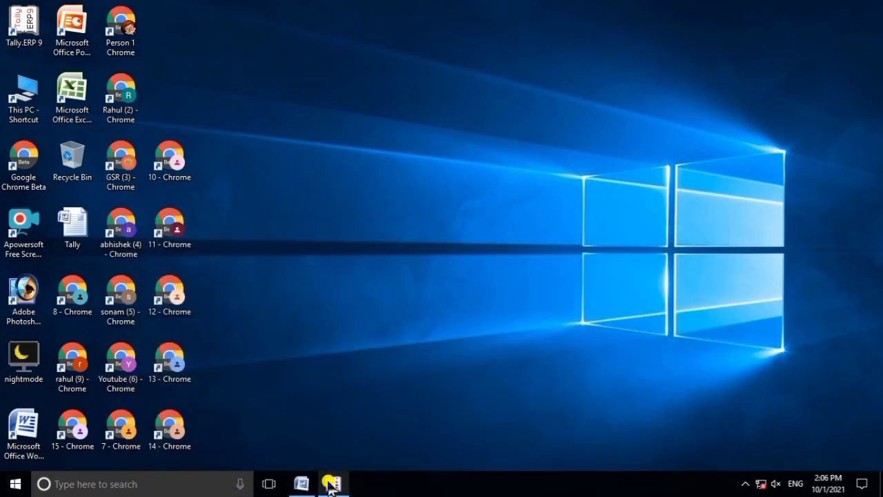
left_click(301, 484)
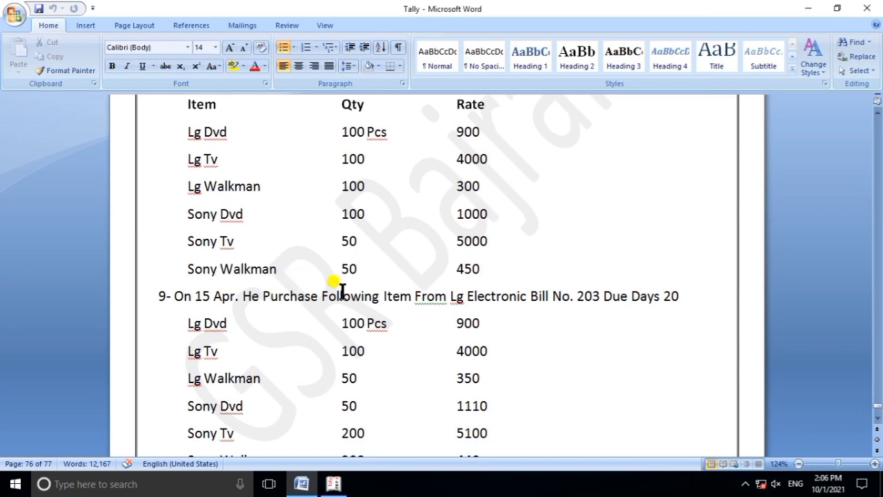
scroll(376, 305, "down", 3)
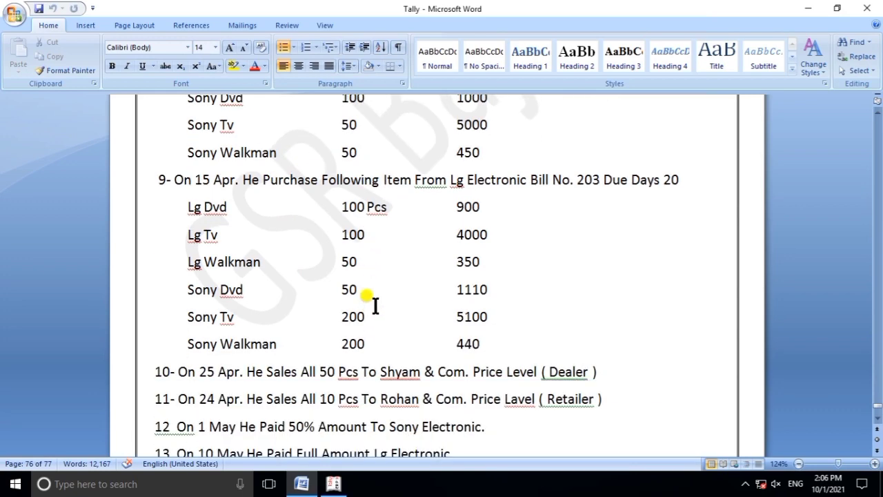
left_click(333, 484)
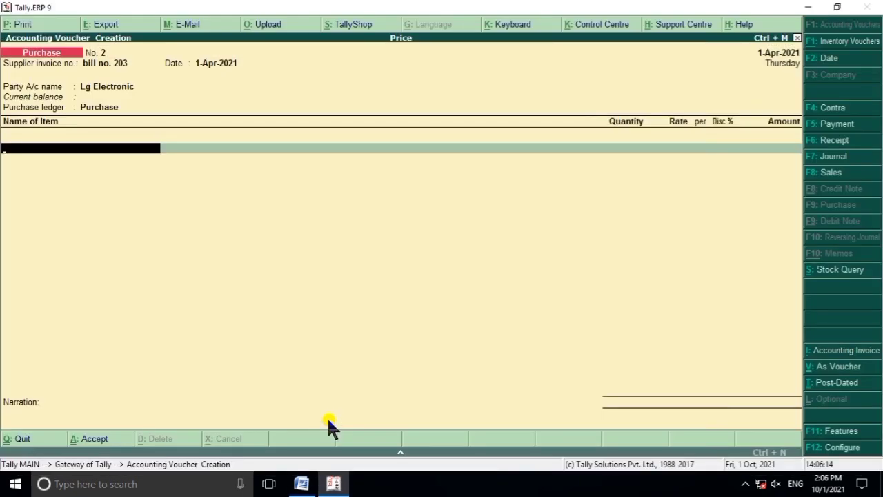
type("L")
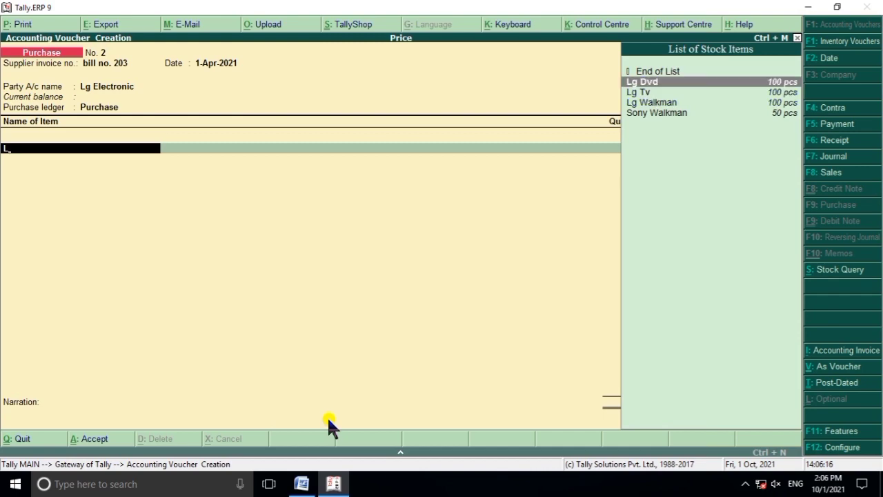
key("Return")
Enter Lg Dvd's quantity of 100 pcs and rate of 900 from the Word list
left_click(333, 483)
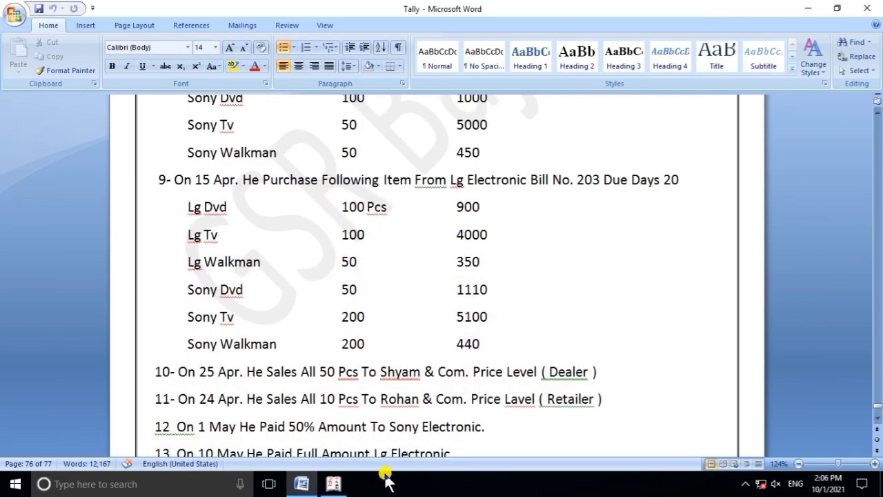
left_click(333, 484)
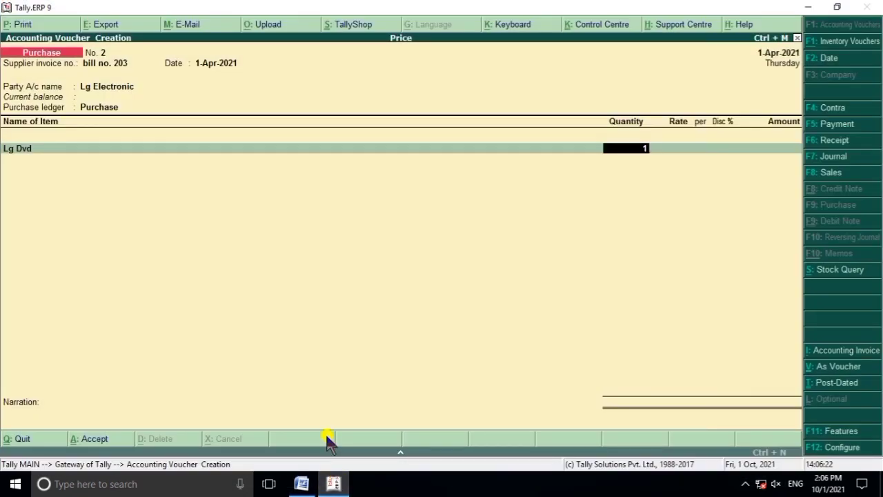
key("Return")
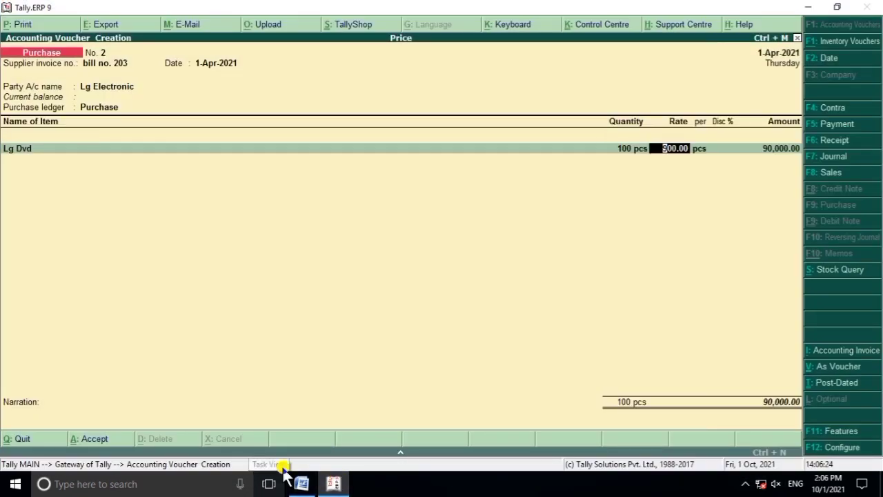
left_click(301, 483)
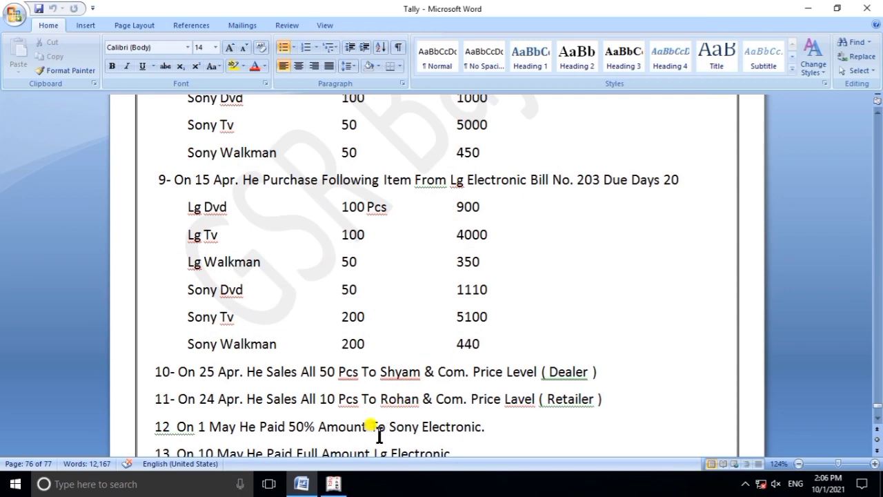
left_click(338, 486)
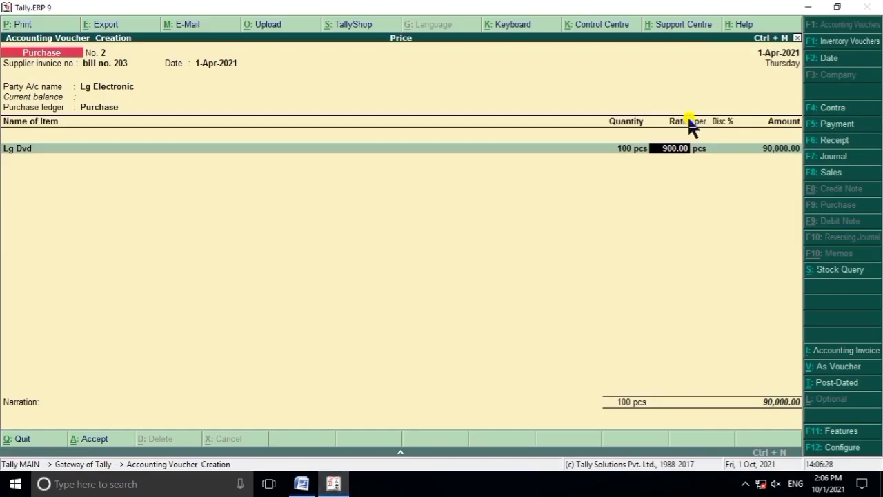
key("Return")
key("Return")
key("Return")
key("Return")
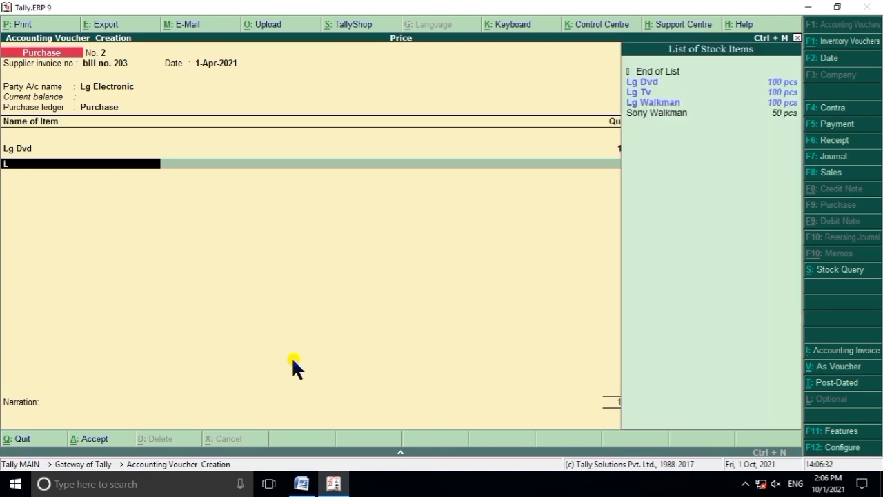
Check the Word purchase list for the next item and add Lg Tv as the second voucher item
left_click(301, 484)
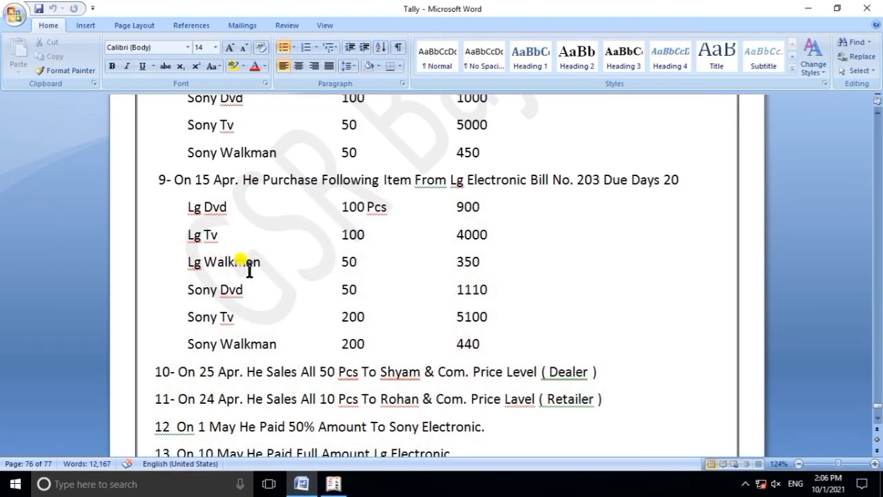
left_click(338, 484)
type("L")
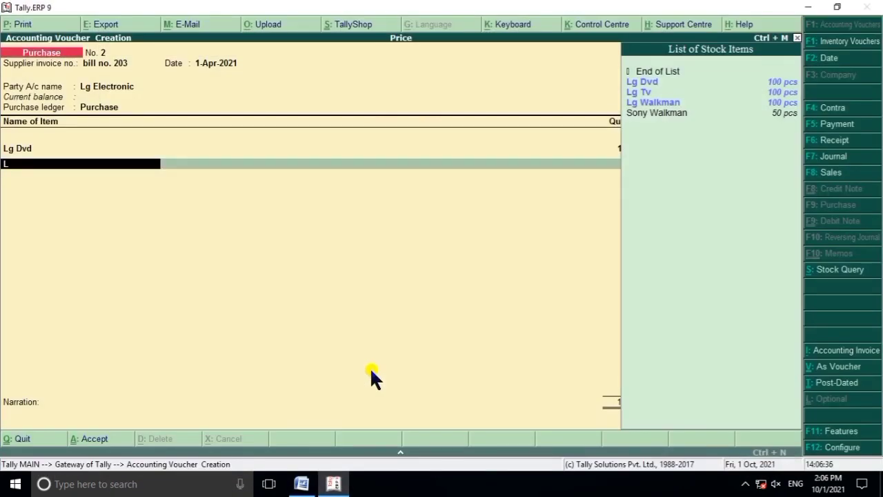
key("Down")
key("Return")
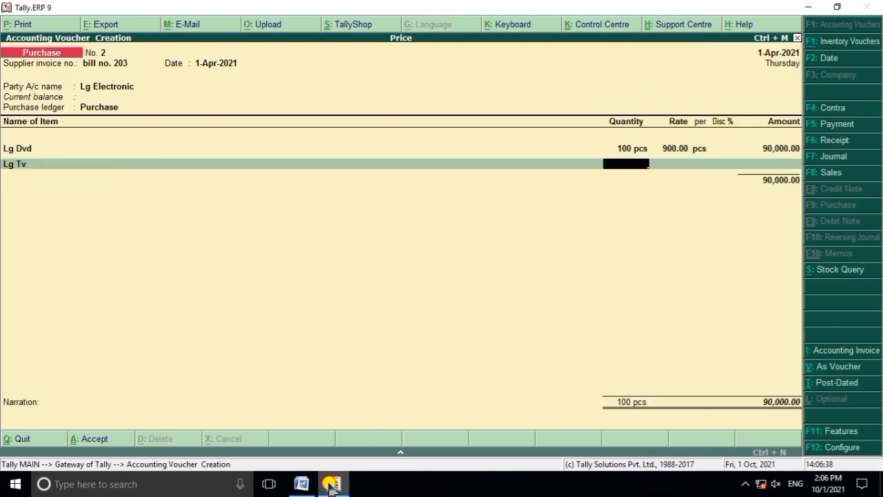
Enter Lg Tv's quantity of 100 pcs and rate of 4000 from the Word list
left_click(301, 483)
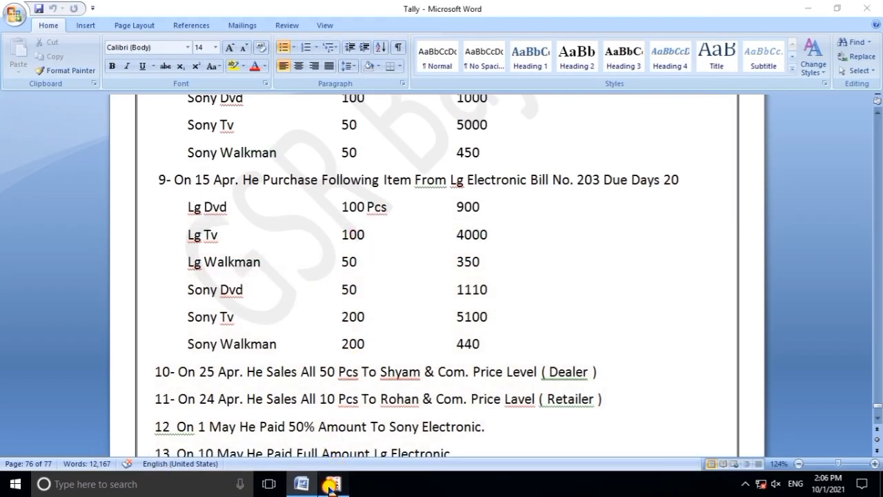
left_click(333, 484)
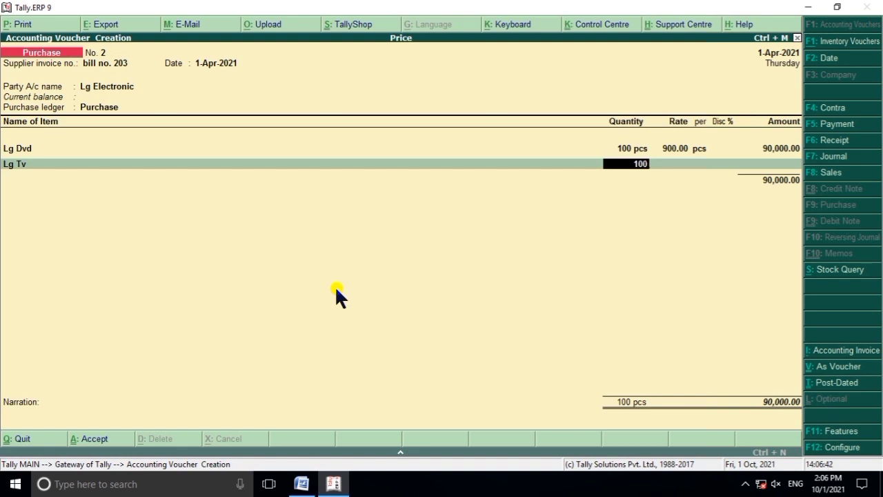
key("Return")
key("Return")
key("Return")
key("Return")
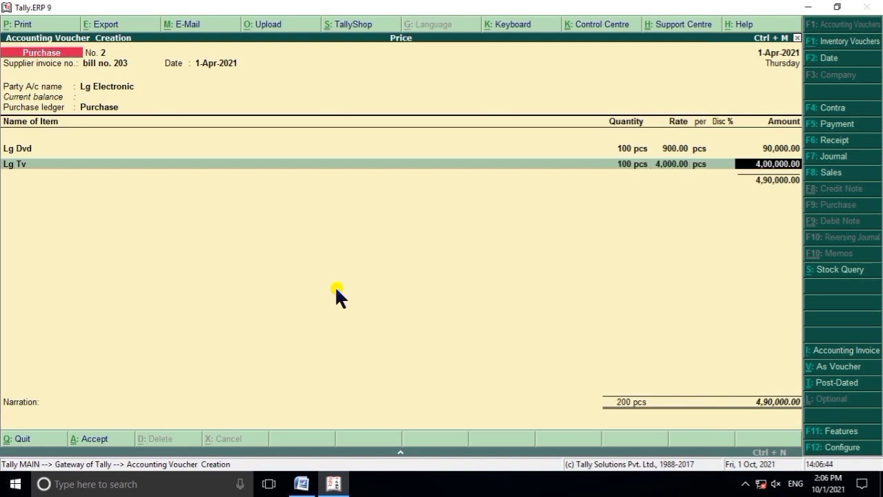
key("Return")
Check the Word purchase list for the next item and add Lg Walkman as the third voucher item
left_click(333, 484)
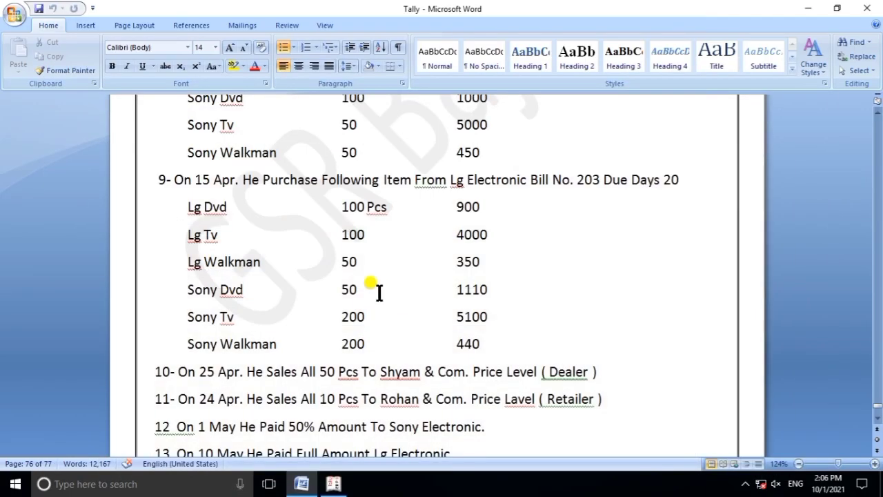
scroll(375, 289, "up", 1)
scroll(375, 286, "down", 1)
left_click(333, 484)
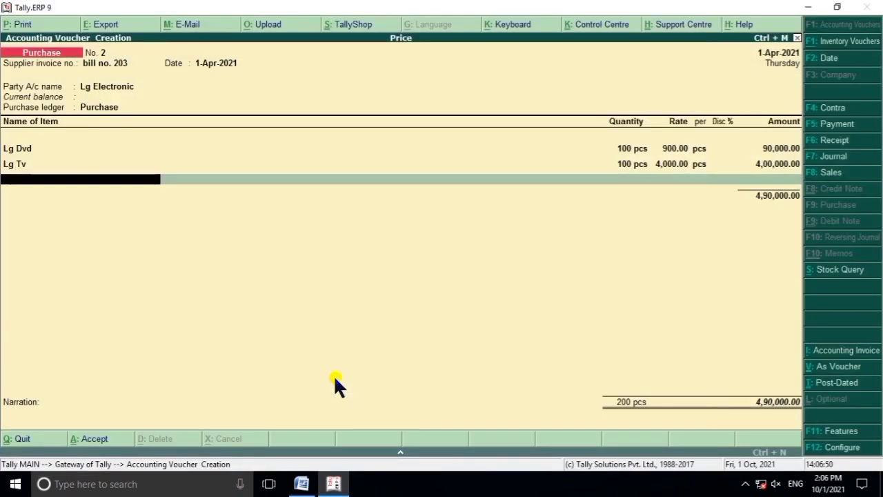
type("L")
key("Down")
key("Down")
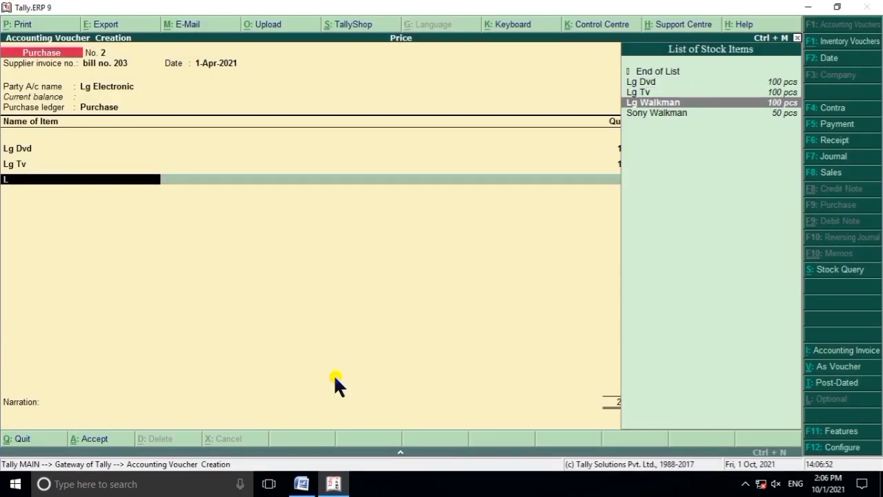
key("Return")
Enter Lg Walkman's quantity of 50 pcs and rate of 350 from the Word list
left_click(302, 484)
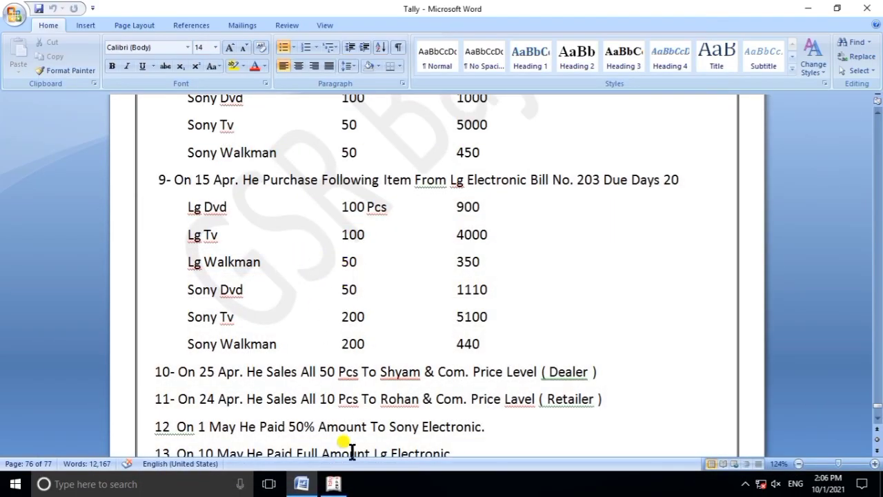
left_click(334, 483)
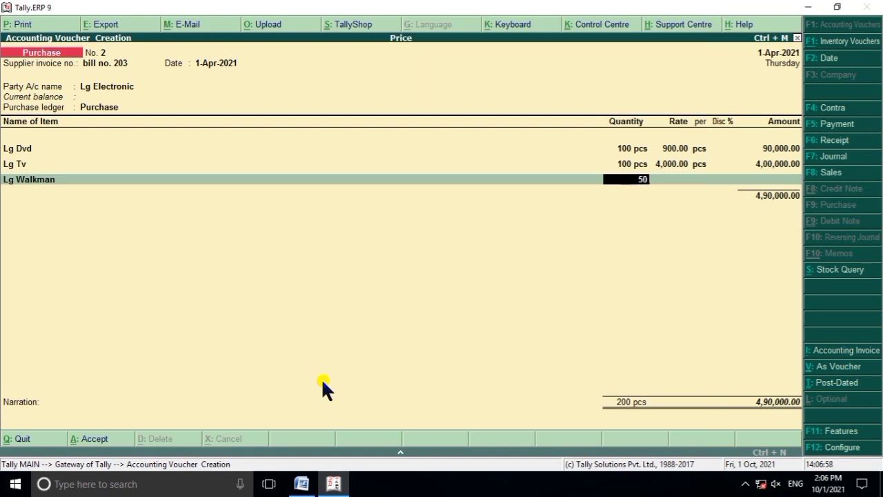
key("Return")
left_click(334, 483)
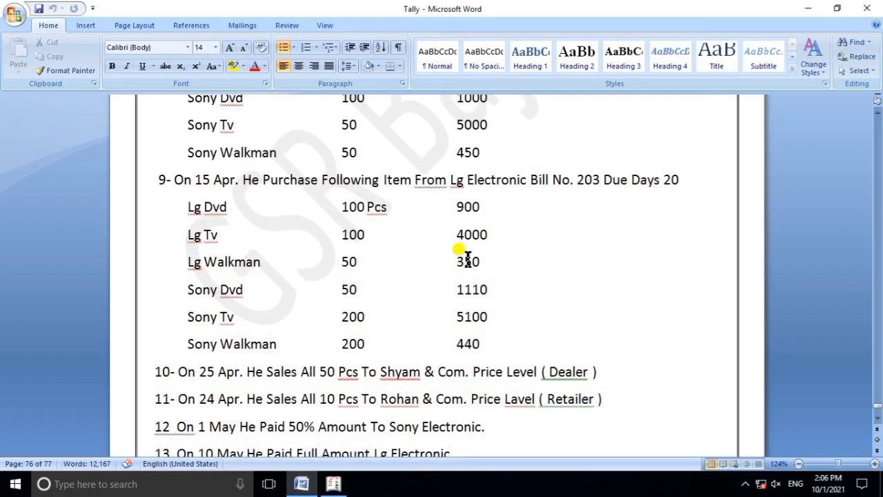
left_click(336, 484)
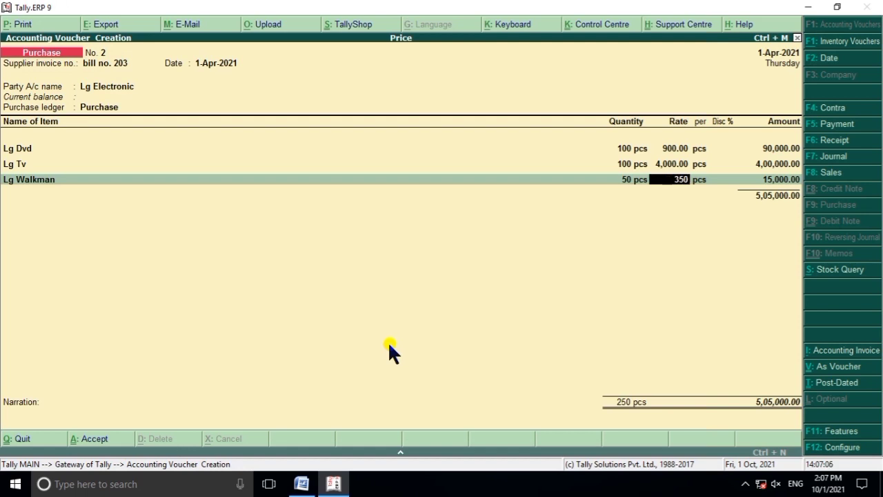
key("Return")
key("Return")
key("Return")
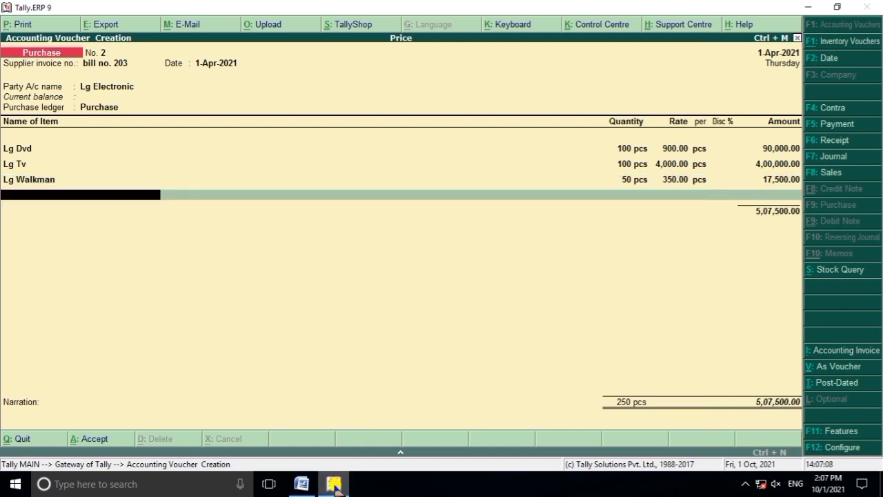
Check the Word purchase list for the next item and add Sony Dvd as the fourth voucher item
left_click(335, 484)
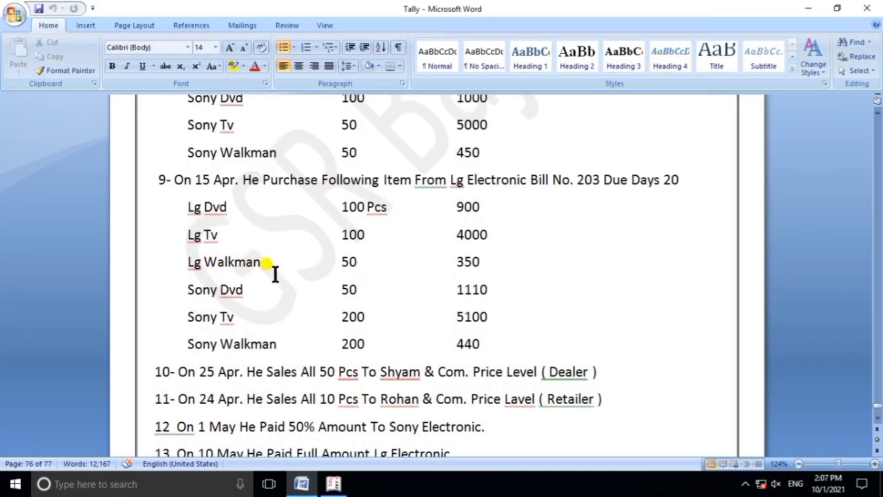
left_click(333, 483)
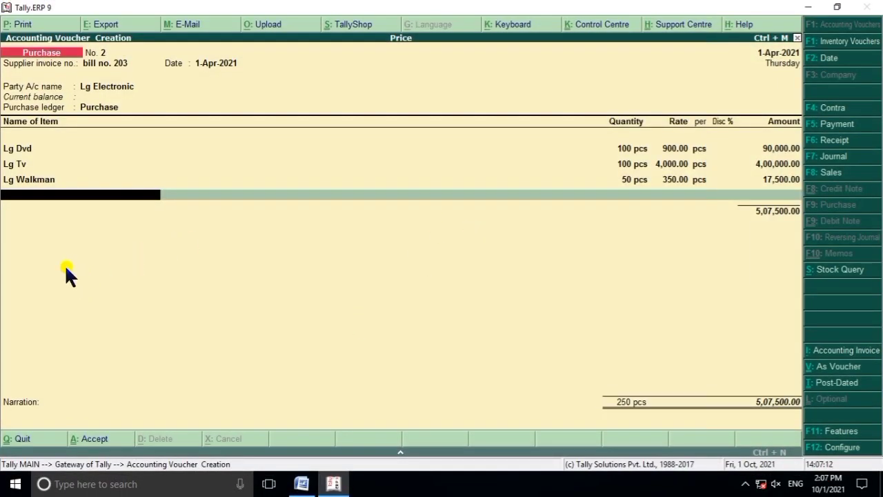
left_click(333, 483)
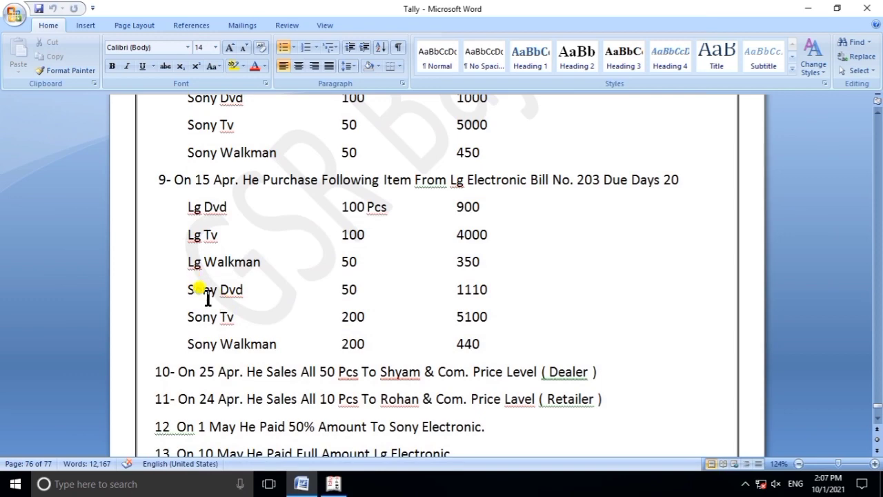
left_click(333, 484)
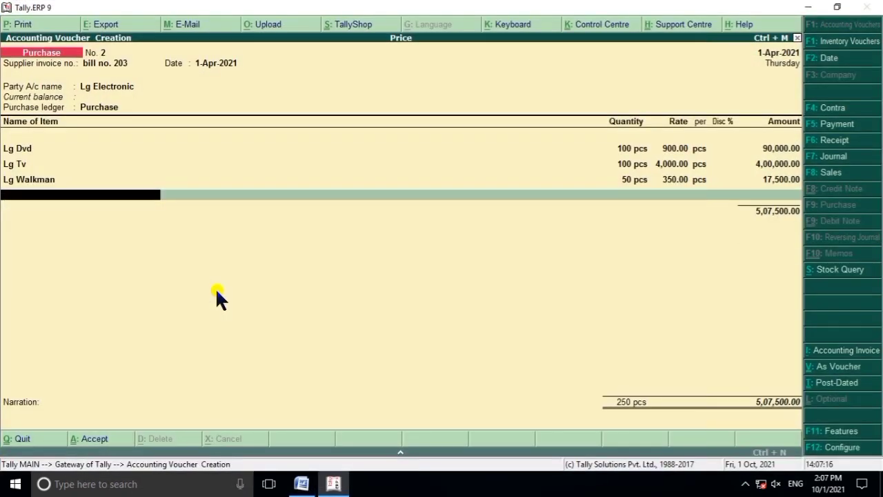
type("S")
key("Down")
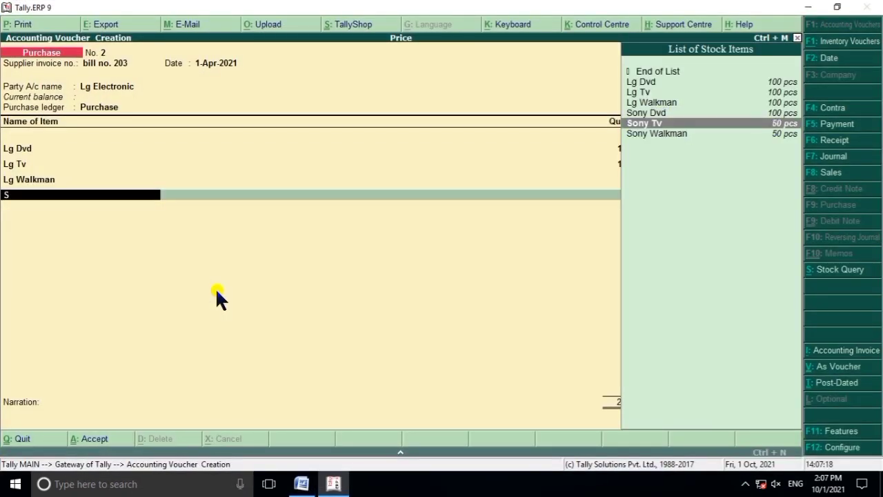
key("Up")
key("Return")
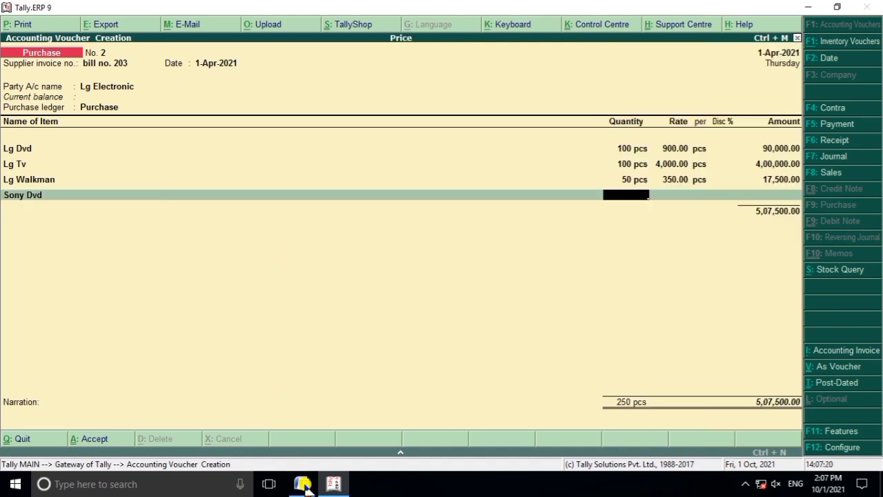
Enter Sony Dvd's quantity of 50 pcs and rate of 1110 from the Word list
left_click(336, 482)
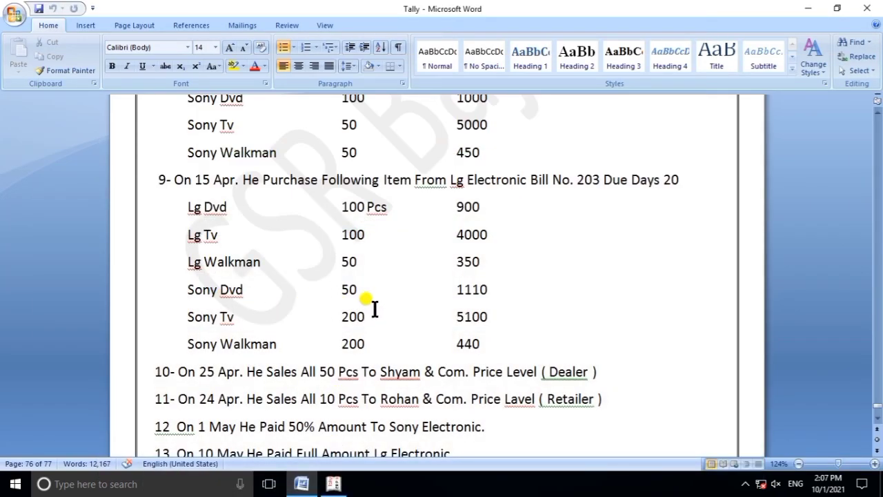
left_click(333, 483)
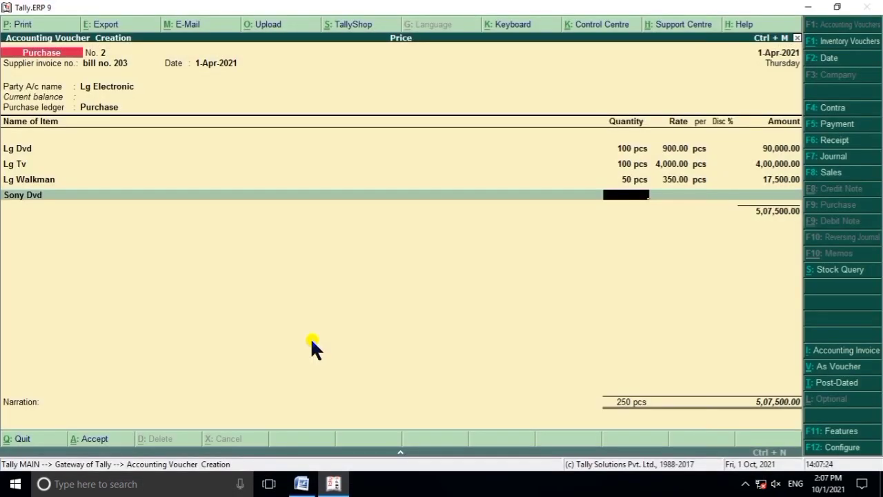
type("50")
key("Return")
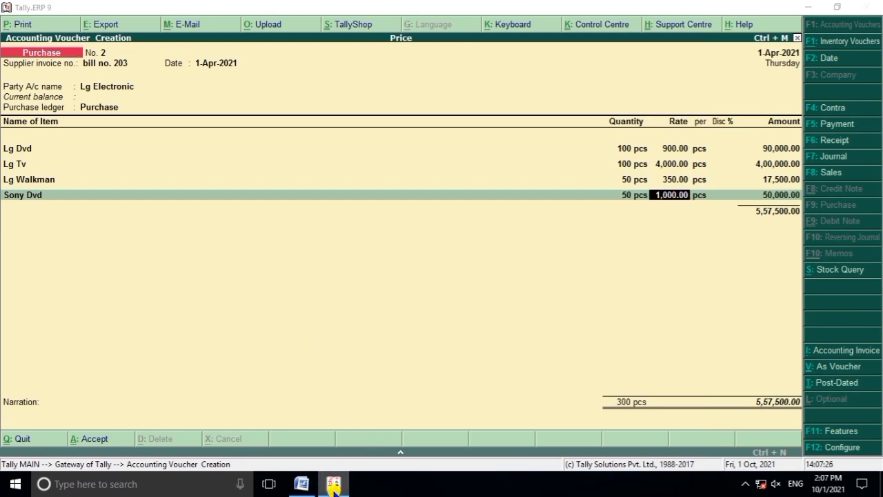
left_click(333, 483)
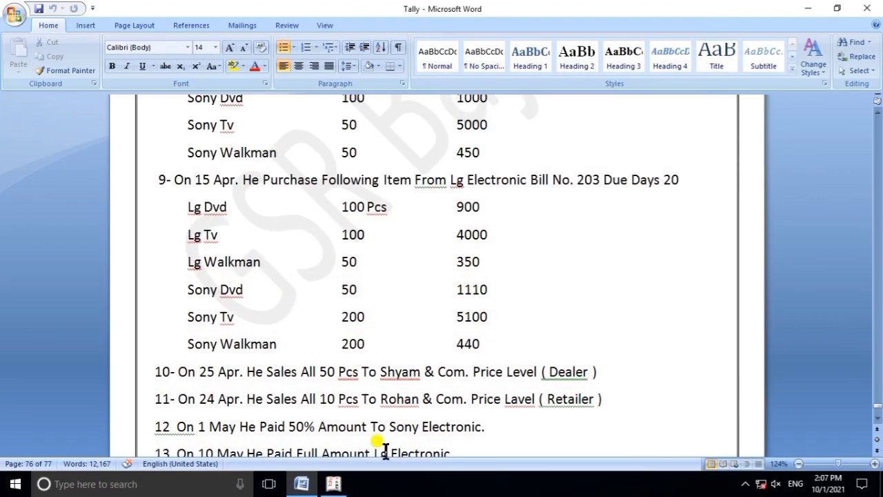
left_click(335, 484)
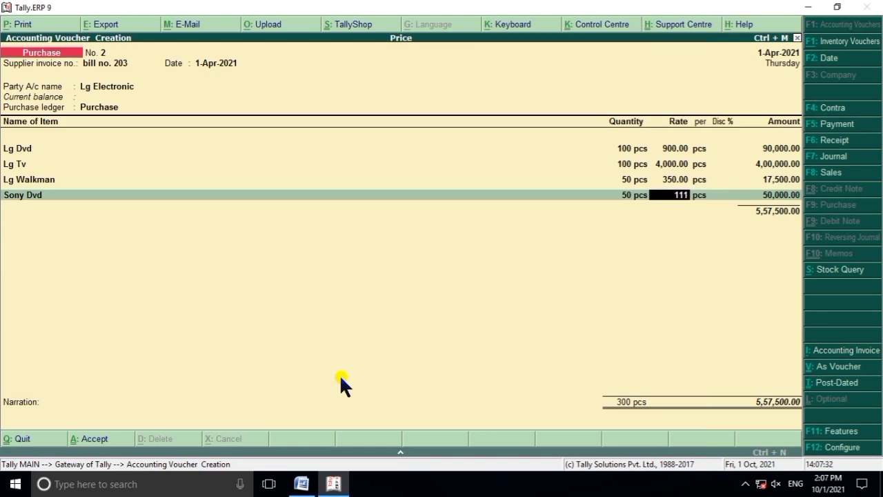
type("1110")
key("Return")
key("Return")
key("Return")
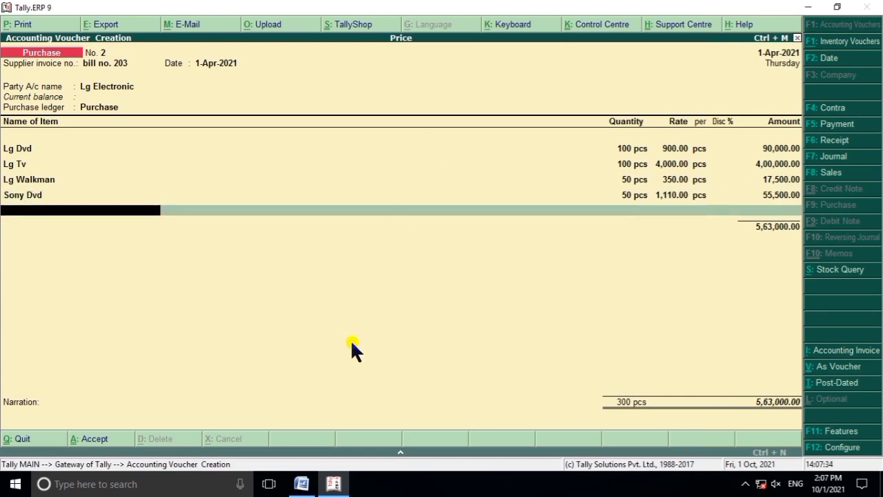
Check the Word purchase list for the next item and add Sony Tv as the fifth voucher item
left_click(332, 485)
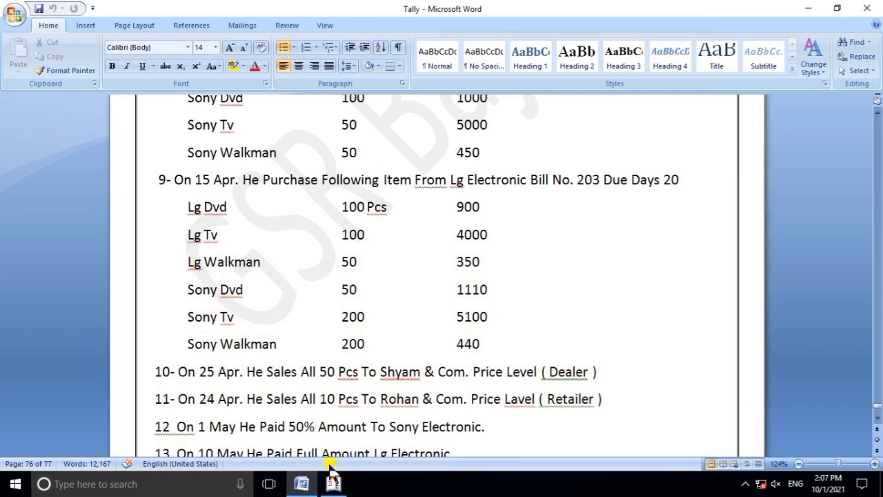
left_click(332, 484)
type("S")
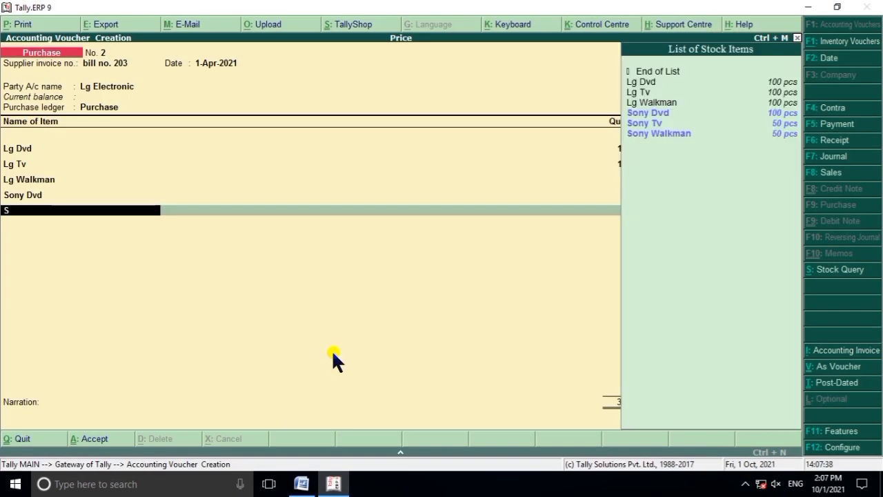
key("Down")
key("Return")
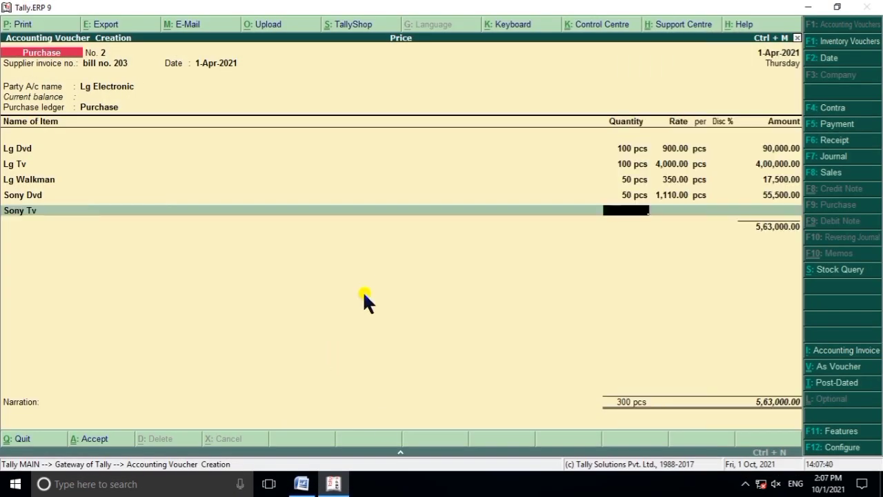
Enter Sony Tv's quantity of 200 pcs and rate of 5100 from the Word list
left_click(339, 484)
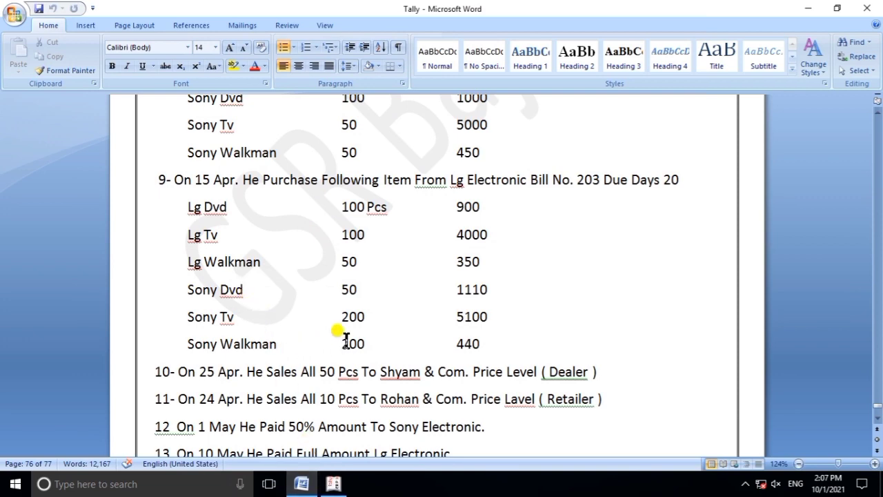
left_click(333, 484)
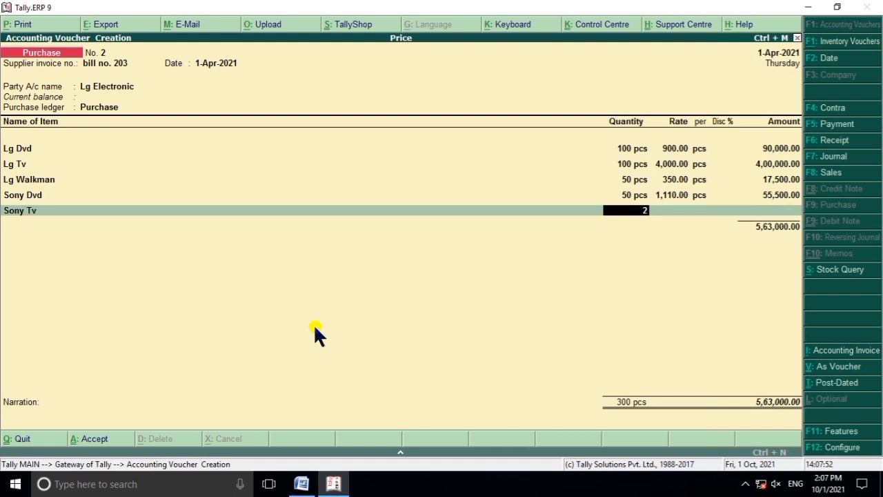
key("Return")
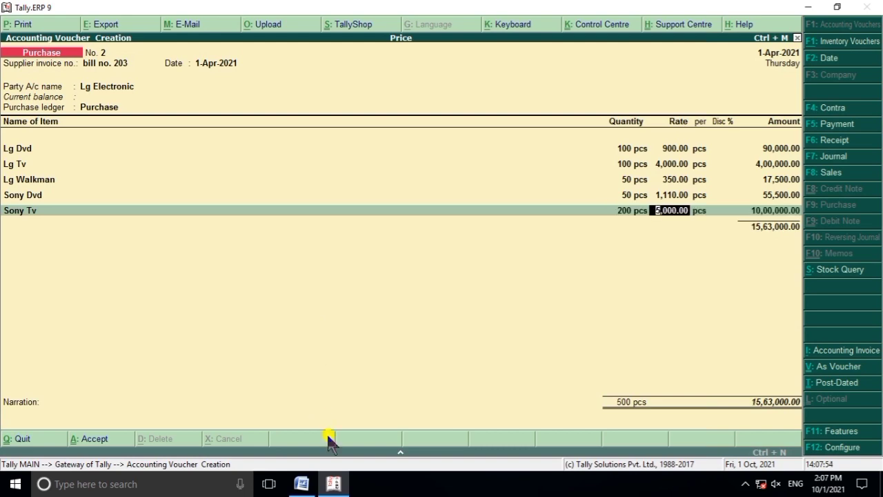
left_click(333, 483)
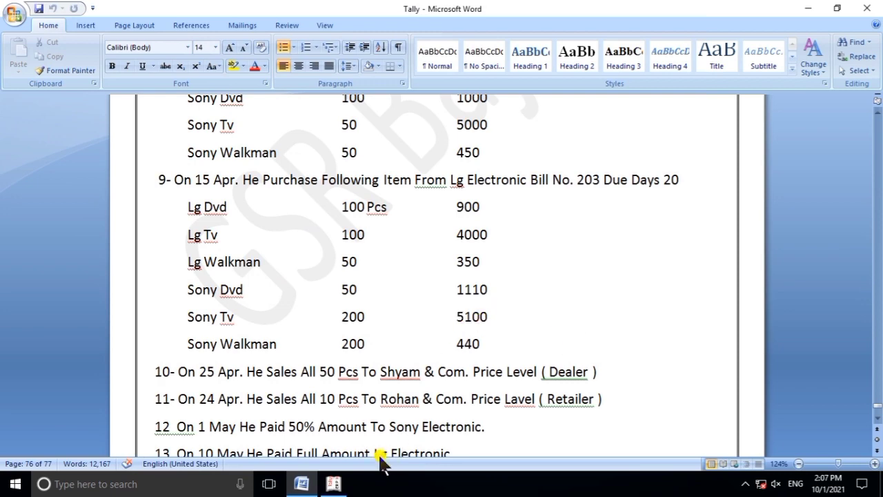
left_click(333, 483)
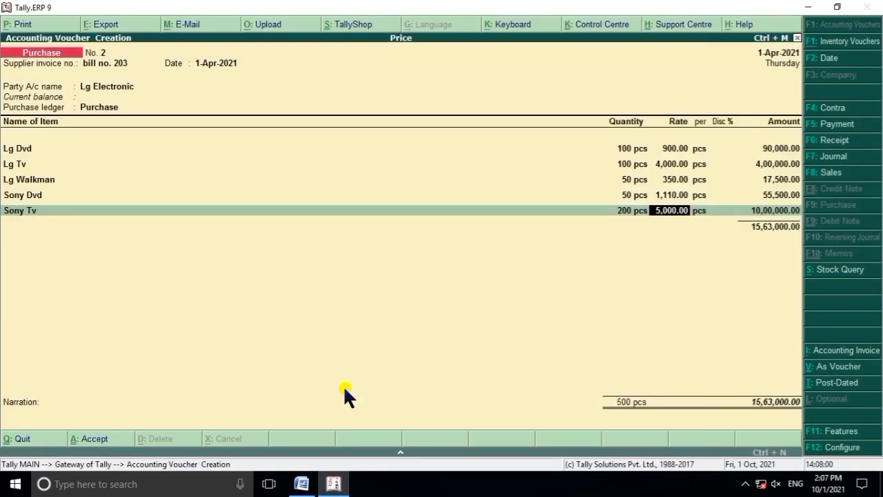
type("6")
key("Return")
key("Return")
key("Return")
key("Return")
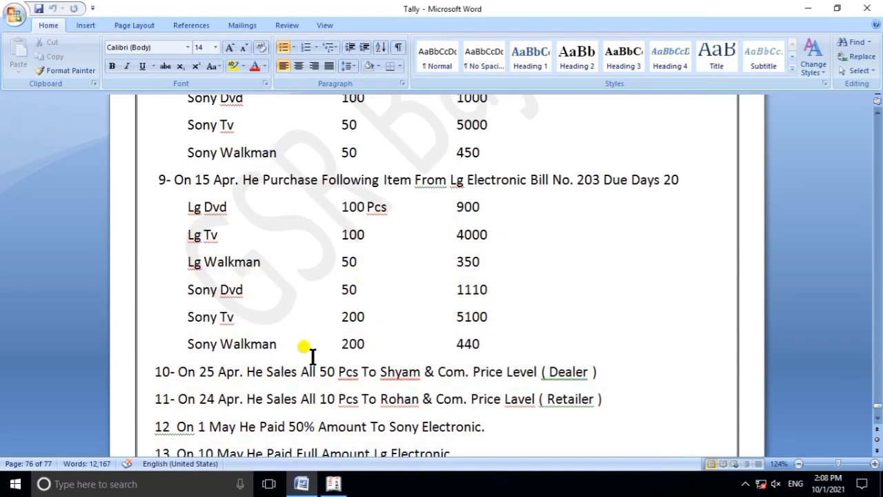
Check the Word purchase list for the next item and add Sony Walkman as the sixth voucher item
left_click(301, 484)
left_click(334, 483)
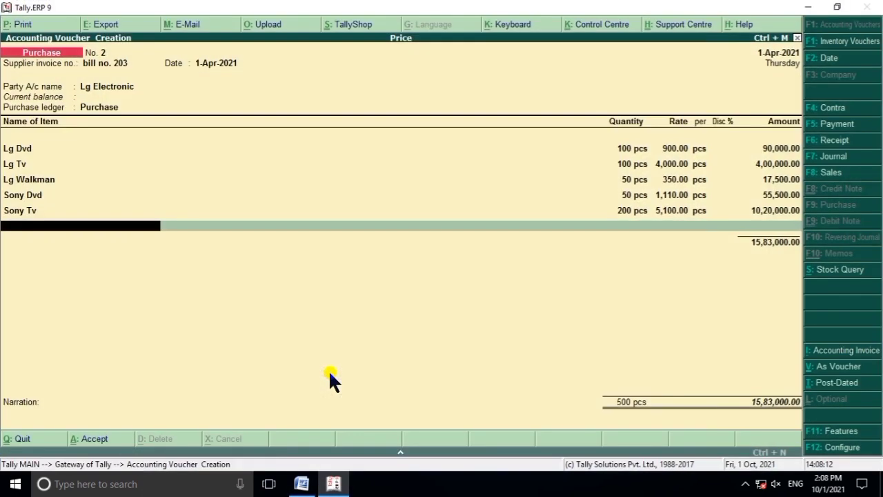
type("S")
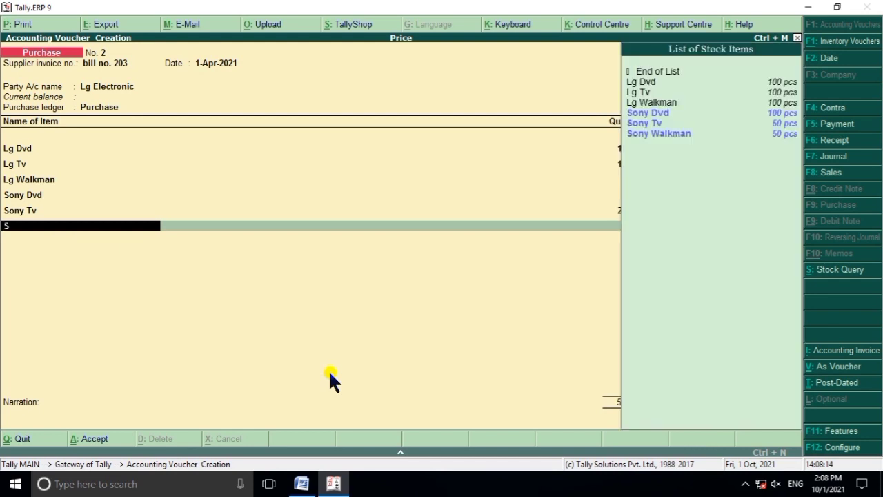
key("Down")
key("Down")
key("Down")
key("Return")
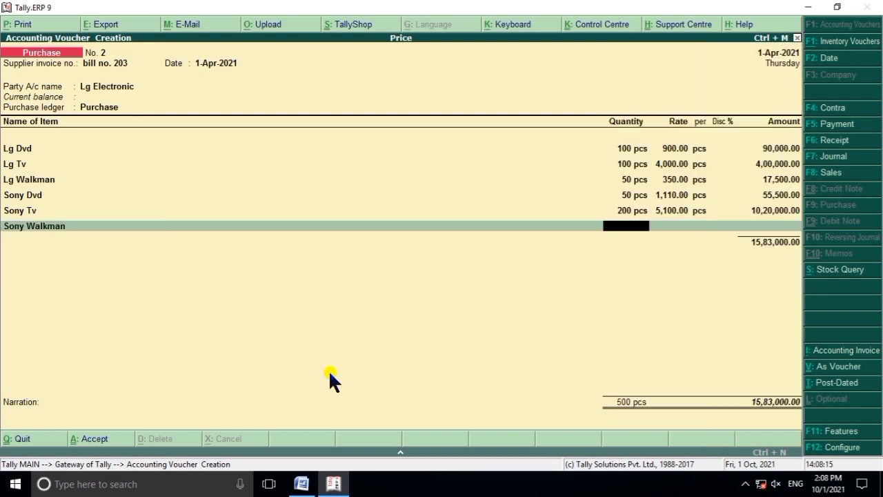
Enter Sony Walkman's quantity of 200 pcs and rate of 440 from the Word list
left_click(334, 481)
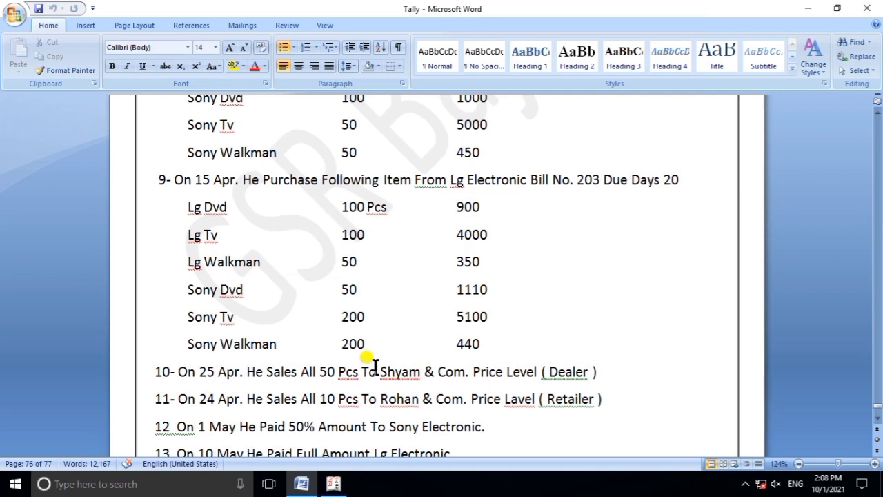
left_click(334, 484)
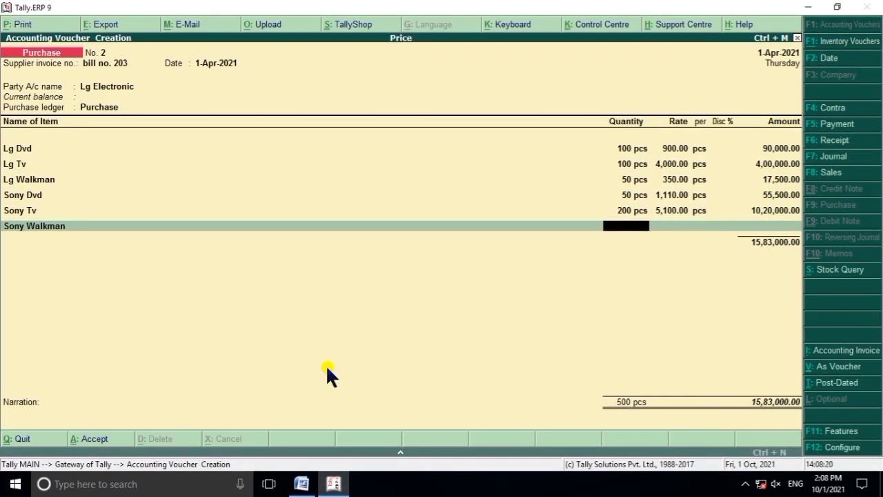
key("Return")
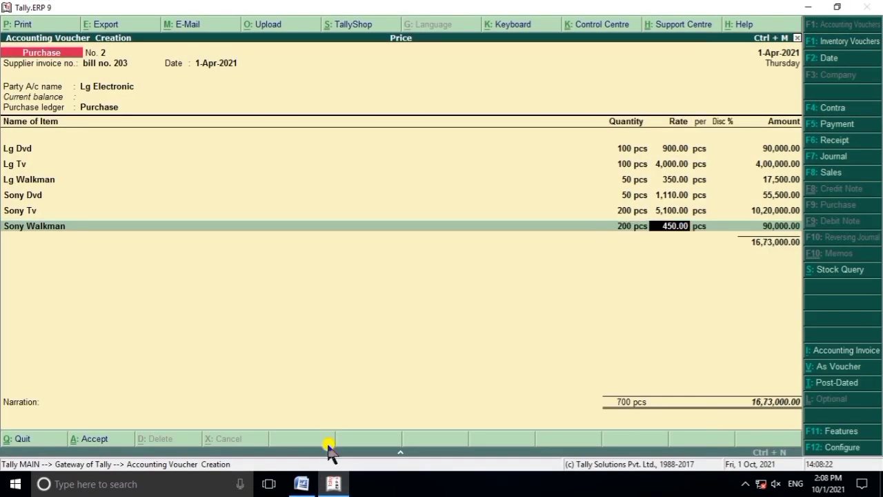
left_click(334, 483)
left_click(334, 484)
type("440")
key("Return")
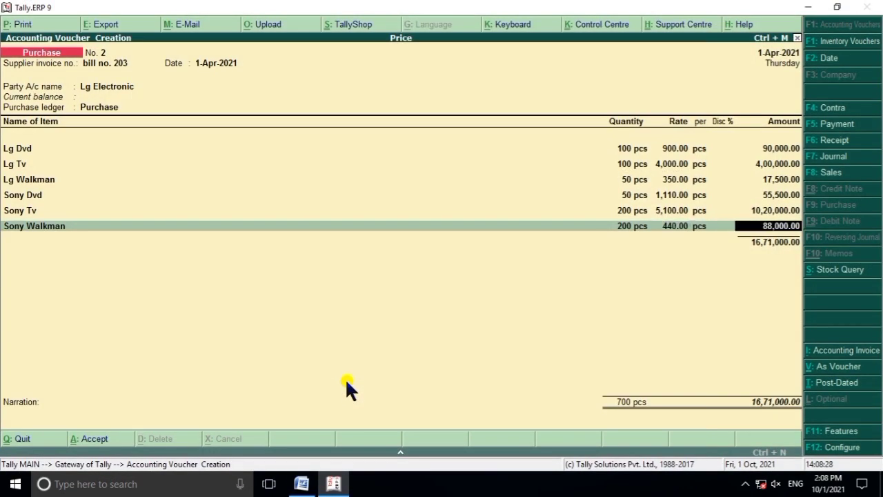
key("Return")
Compare the voucher's item quantities and rates with the Word purchase list, and end the voucher's item list
left_click(334, 483)
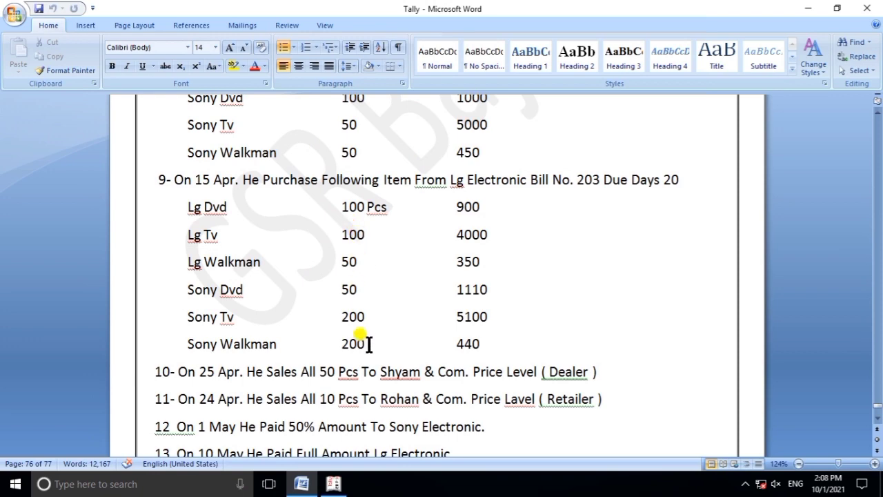
left_click(334, 484)
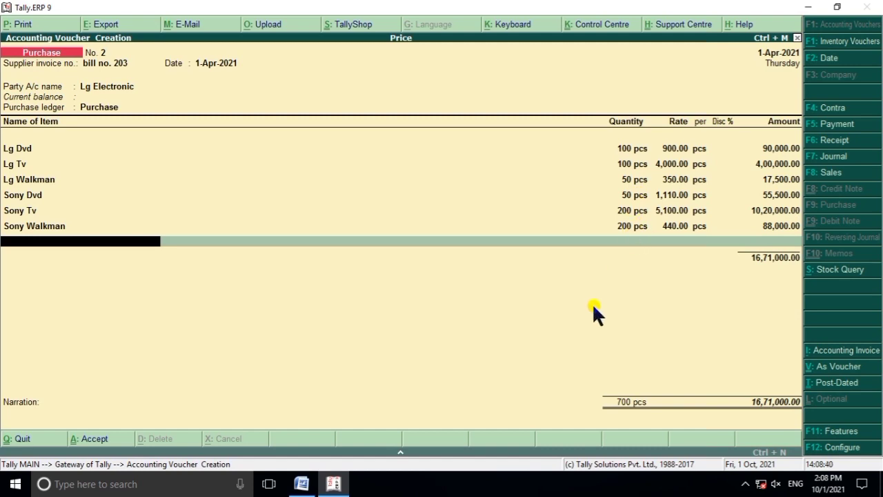
left_click(335, 479)
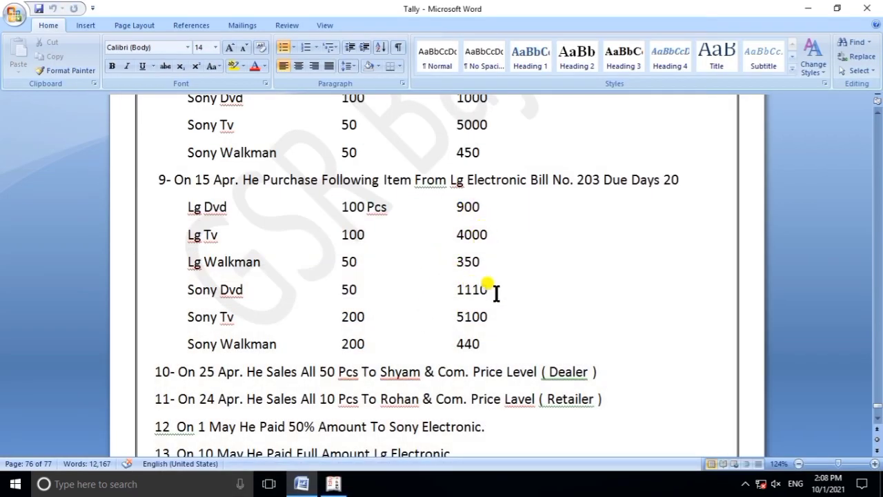
left_click(335, 483)
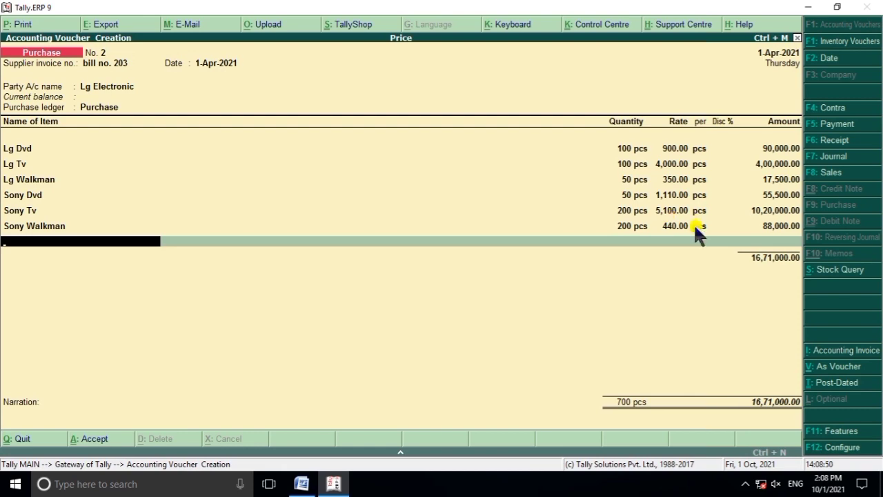
left_click(338, 476)
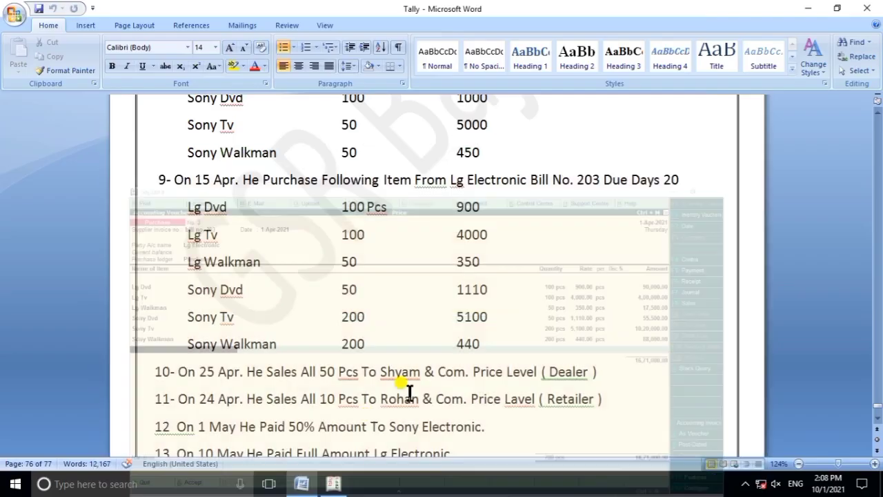
left_click(333, 482)
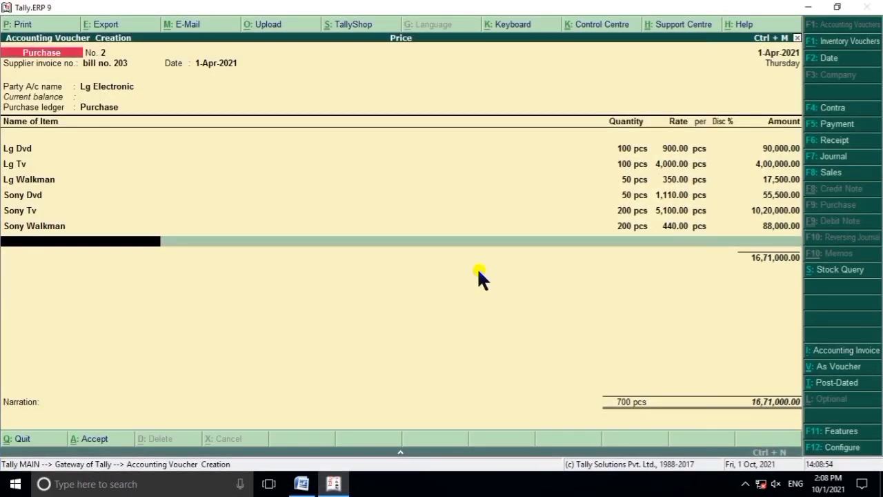
key("Return")
key("Return")
key("Return")
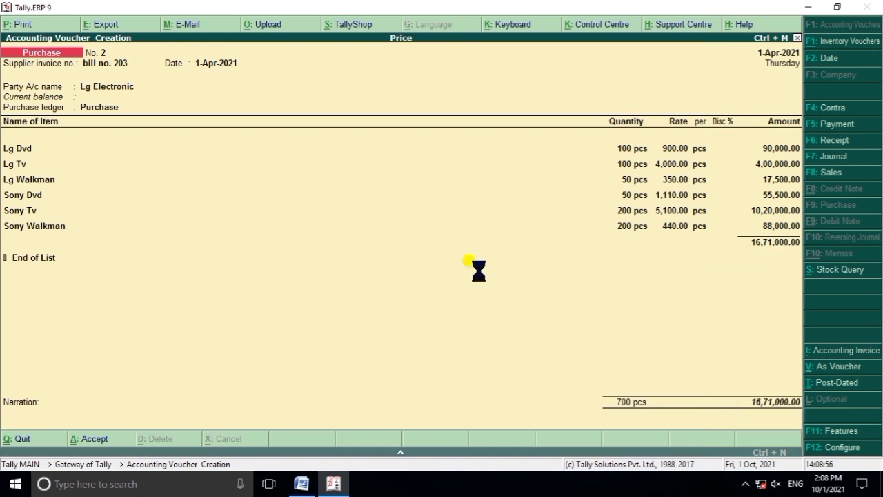
Check the Word exercise for the next transaction and start a sales voucher in Tally.ERP 9, leaving the reference number blank
left_click(301, 484)
scroll(276, 390, "down", 2)
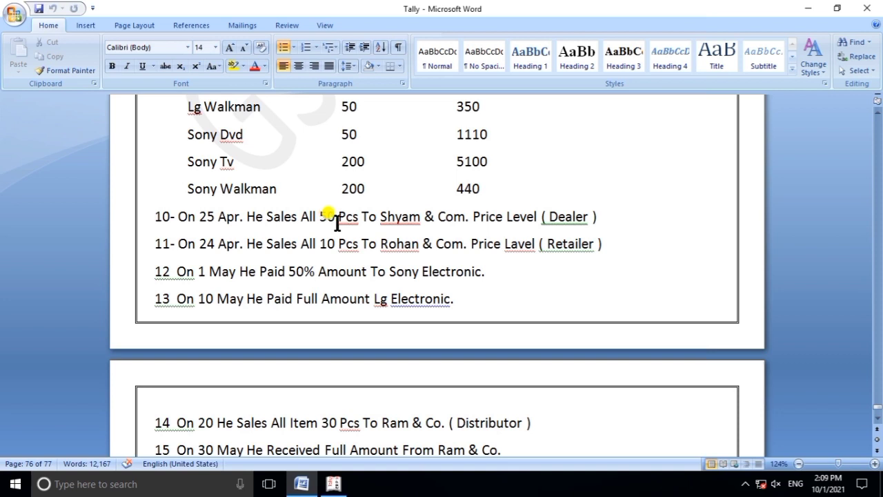
left_click(334, 484)
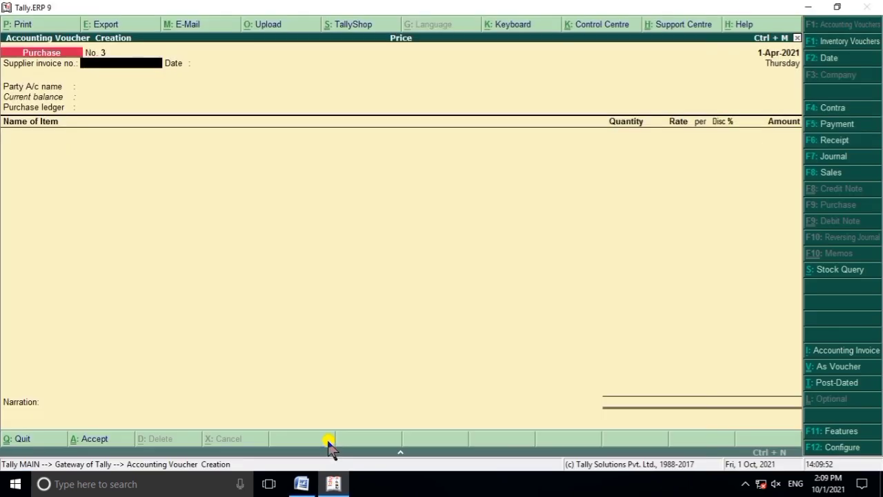
key("F8")
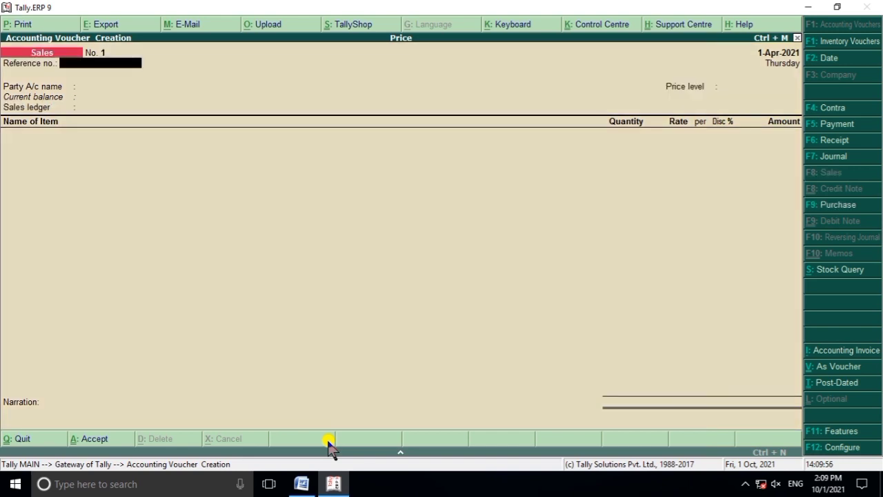
key("Return")
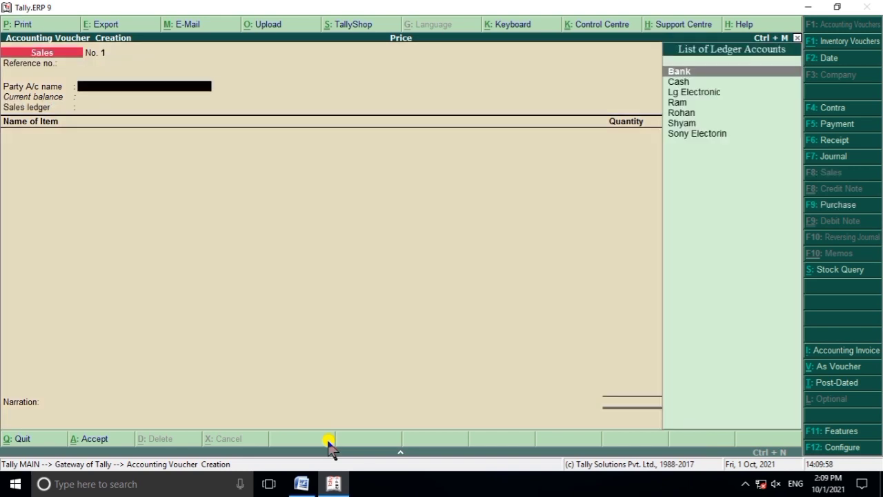
Look up transaction 10's customer in Word, choose that customer as the party account, and leave the despatch, order and buyer details unchanged
left_click(333, 484)
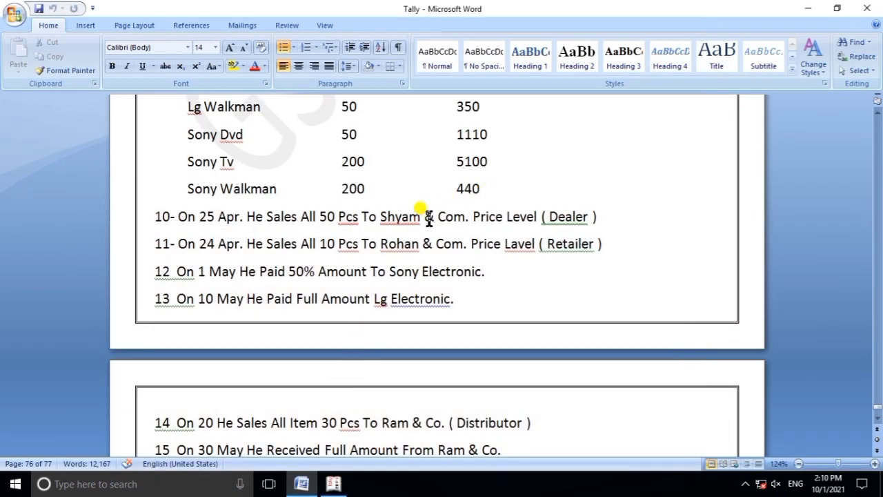
left_click(349, 481)
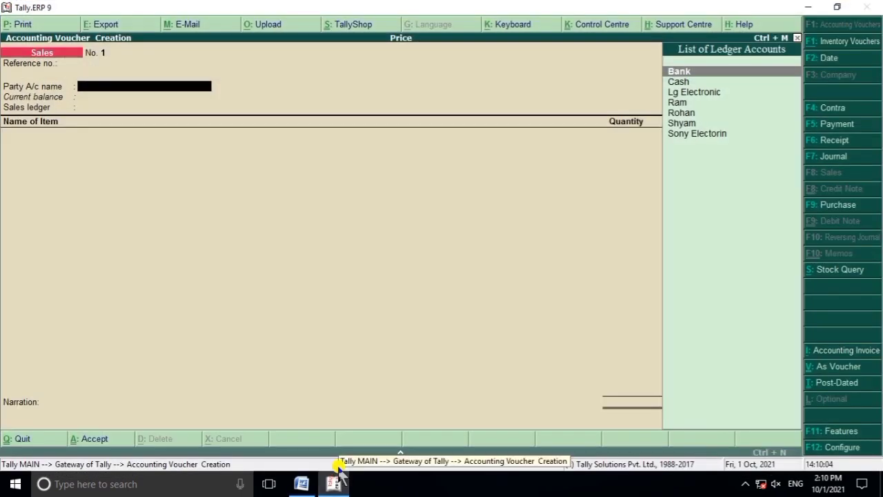
type("S")
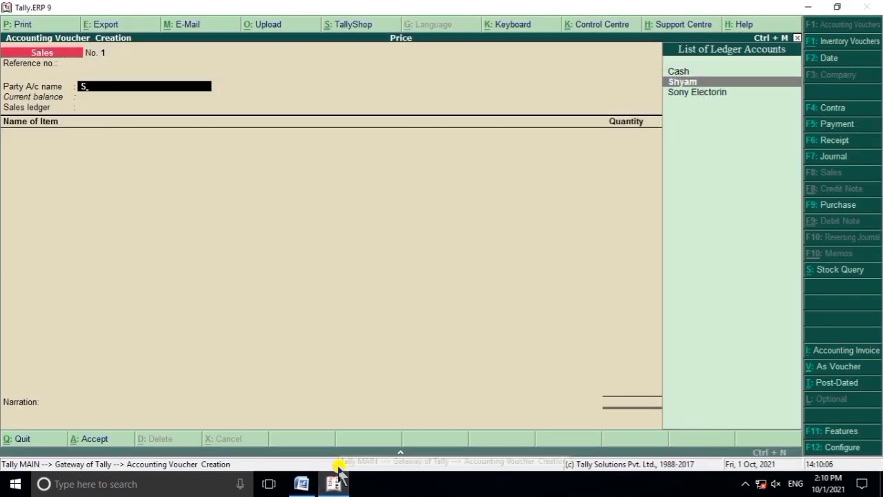
key("Return")
key("Return")
key("Return")
key("Return")
key("Return")
key("Return")
key("Return")
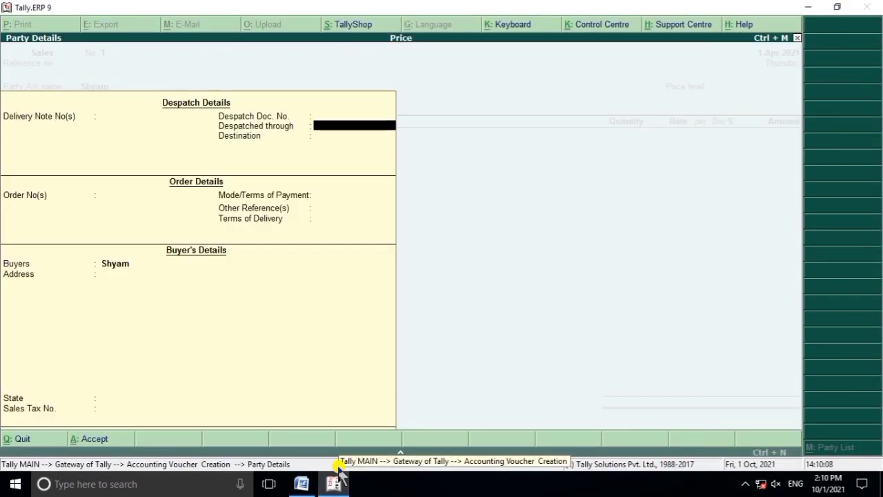
key("Return")
key("Return")
key("Return")
key("Return")
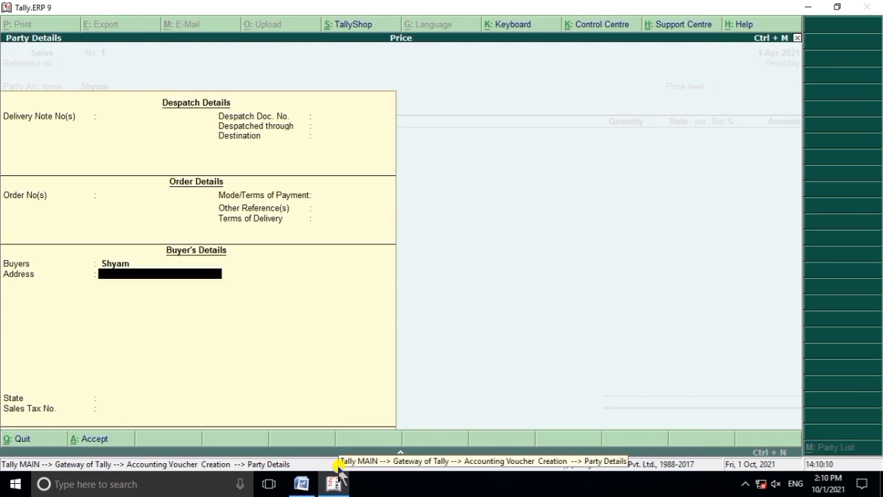
key("Return")
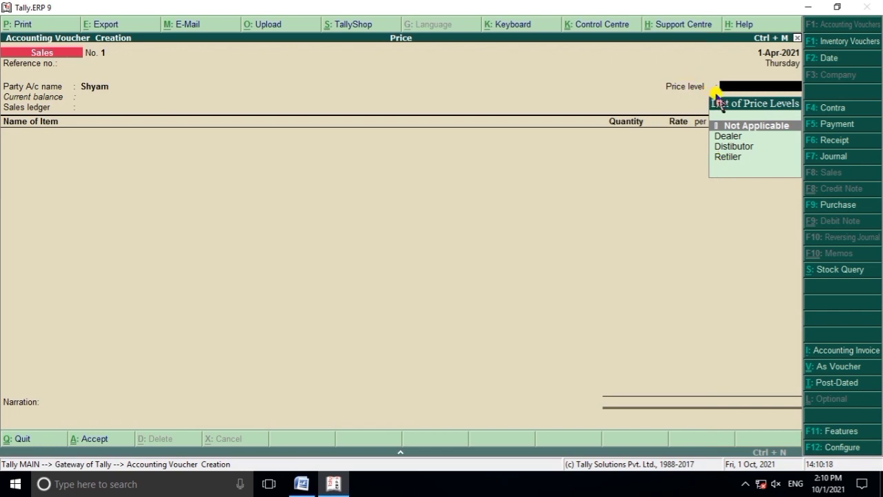
Check transaction 10's price level in Word, and set the voucher's price level to Dealer with Sales as the sales ledger
left_click(301, 484)
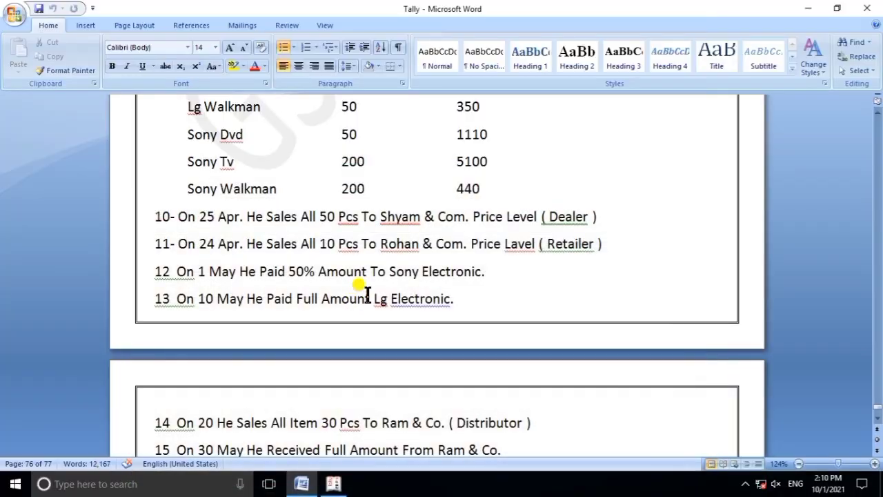
left_click(334, 484)
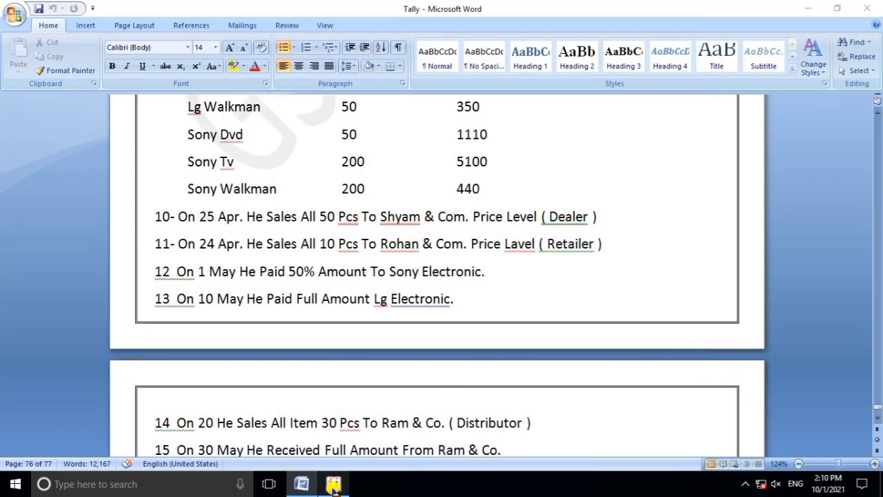
key("Down")
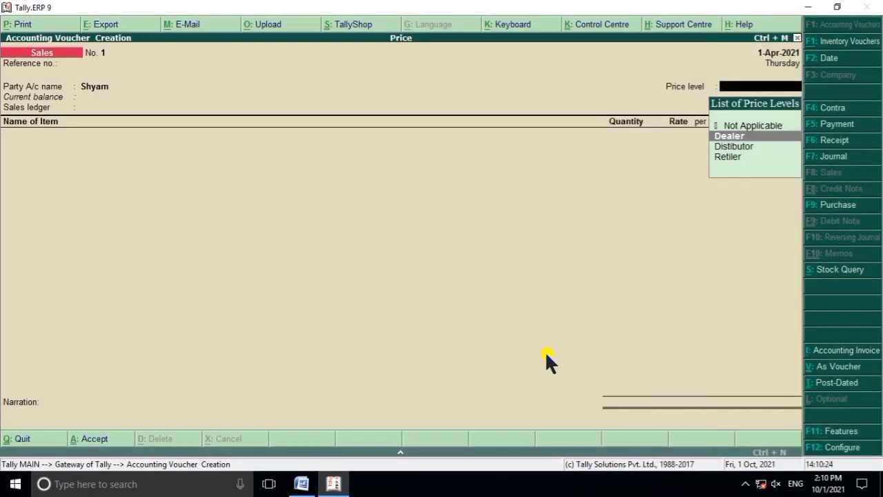
key("Return")
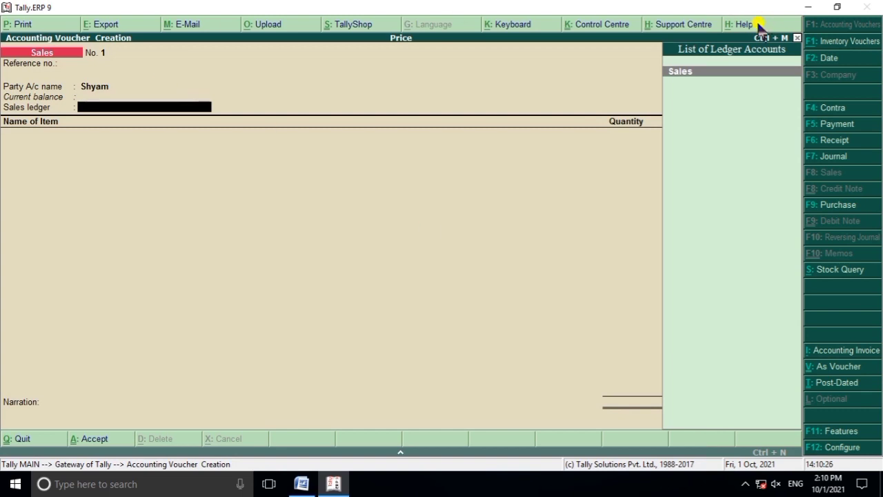
left_click(693, 75)
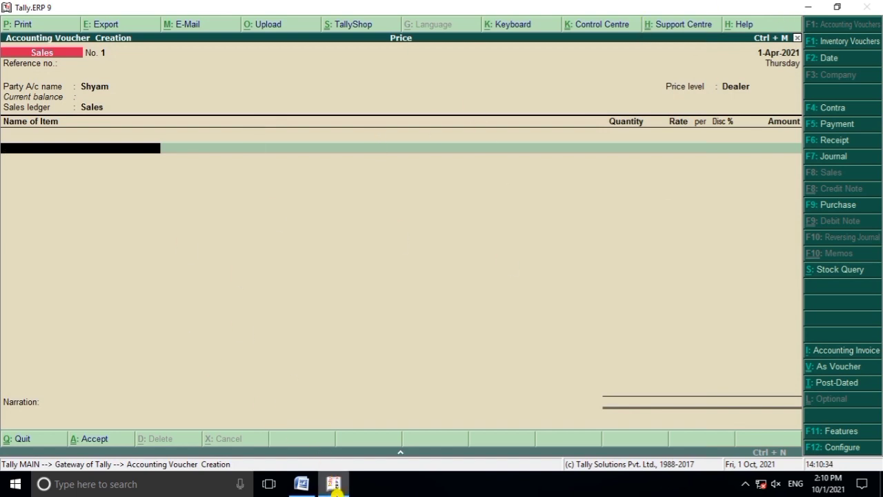
Review transaction 10's items and quantity in Word, and add Lg Dvd with 50 pcs as the sales voucher's first item
left_click(334, 484)
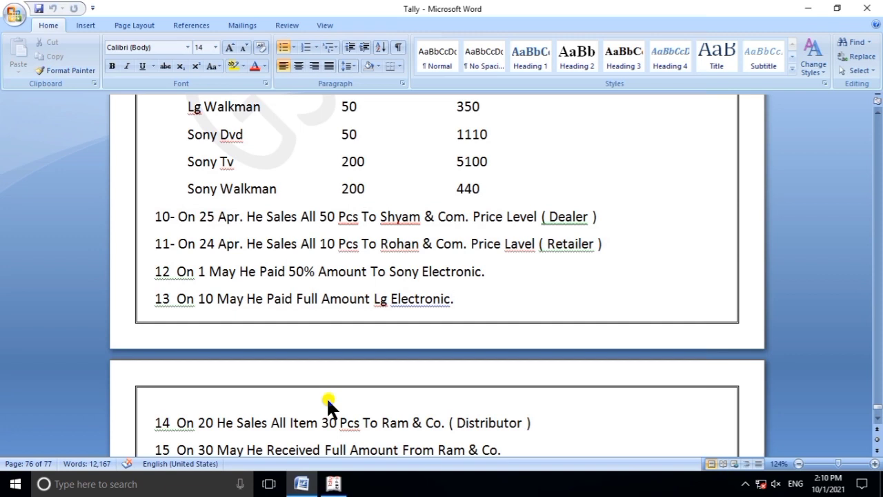
scroll(326, 396, "up", 1)
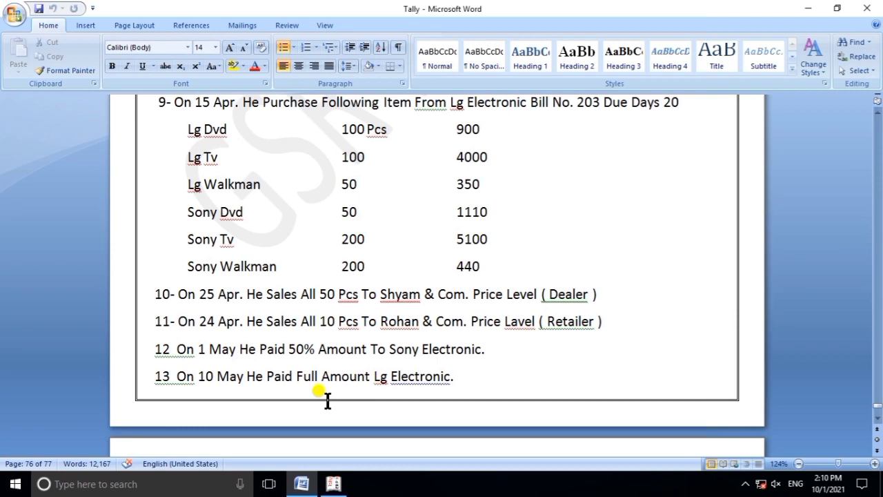
scroll(327, 400, "down", 3)
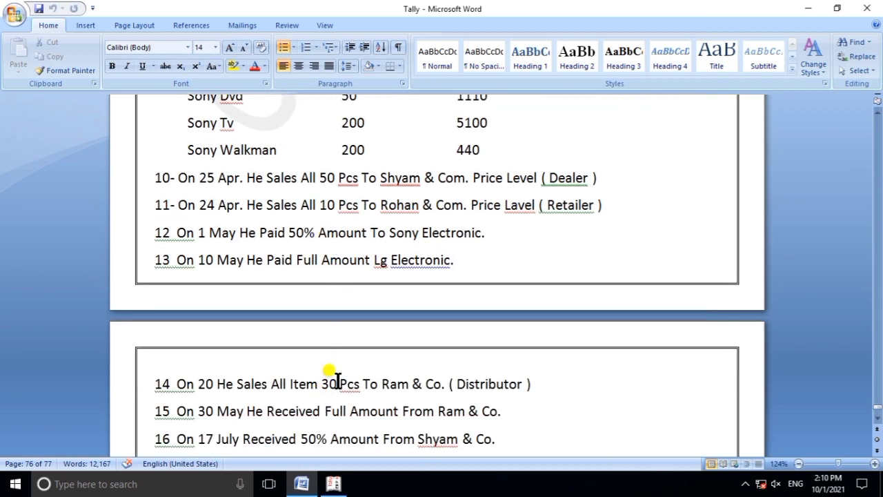
left_click(333, 483)
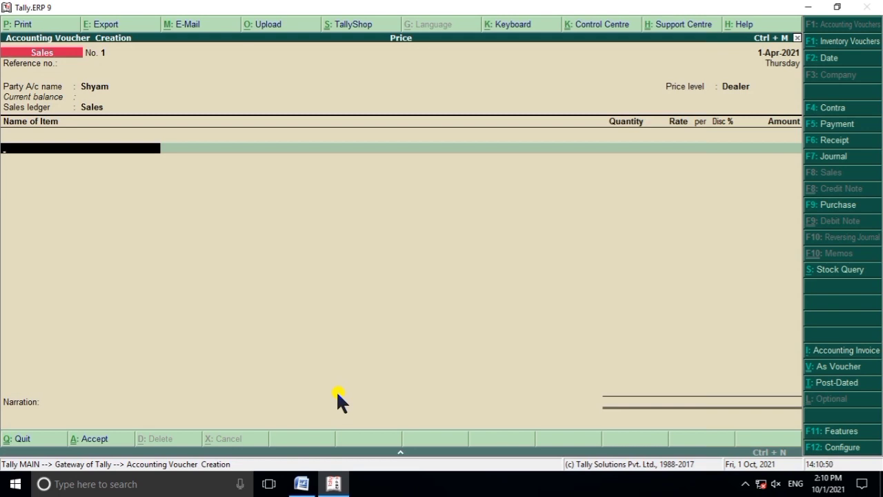
mouse_move(314, 483)
type("L")
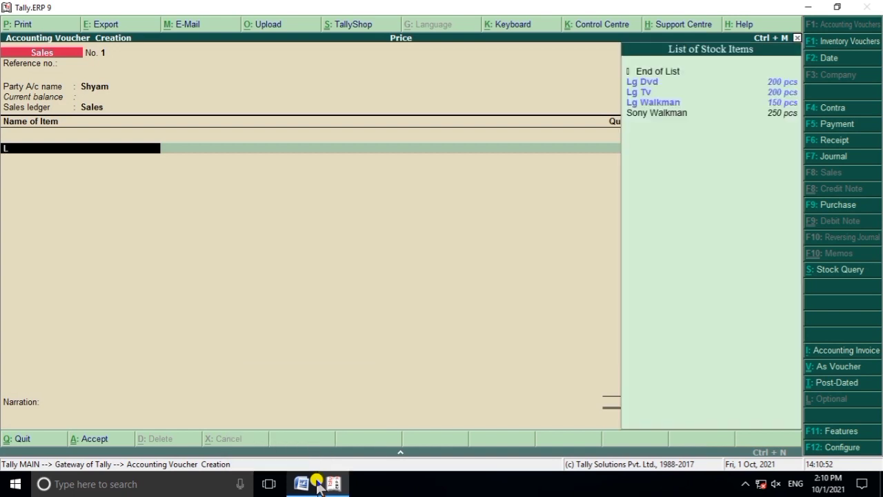
key("Down")
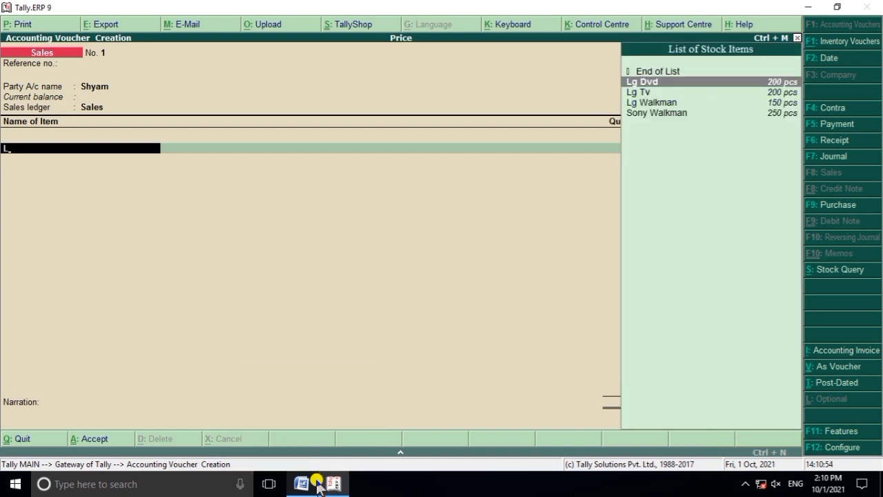
key("Up")
key("Down")
key("Return")
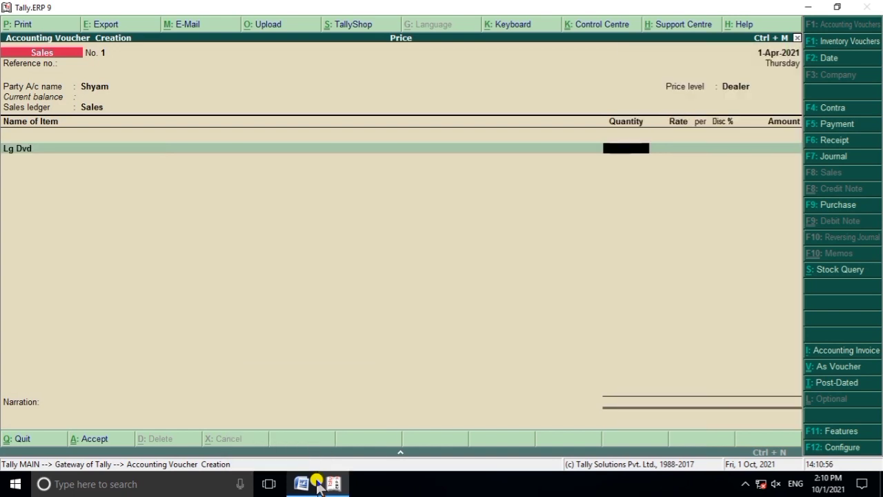
type("50")
key("Return")
key("Return")
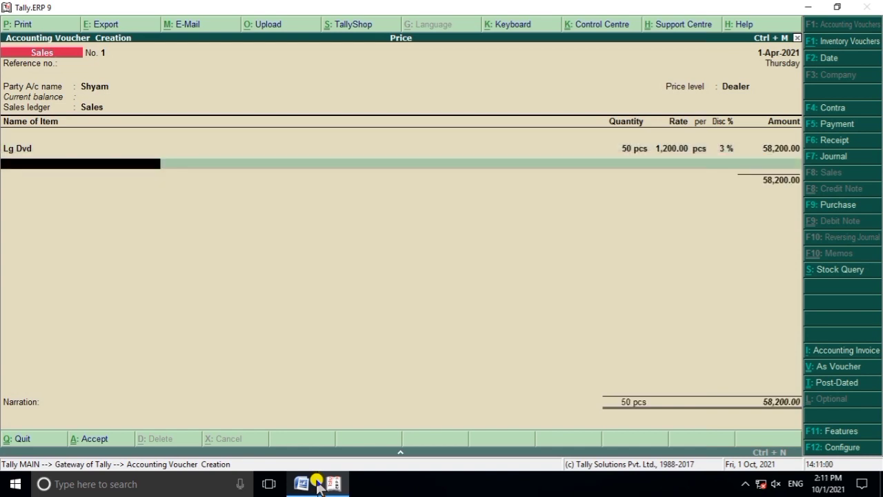
Add Lg Tv as the second sales item with 50 pcs, accepting the Dealer price-list rate
type("L")
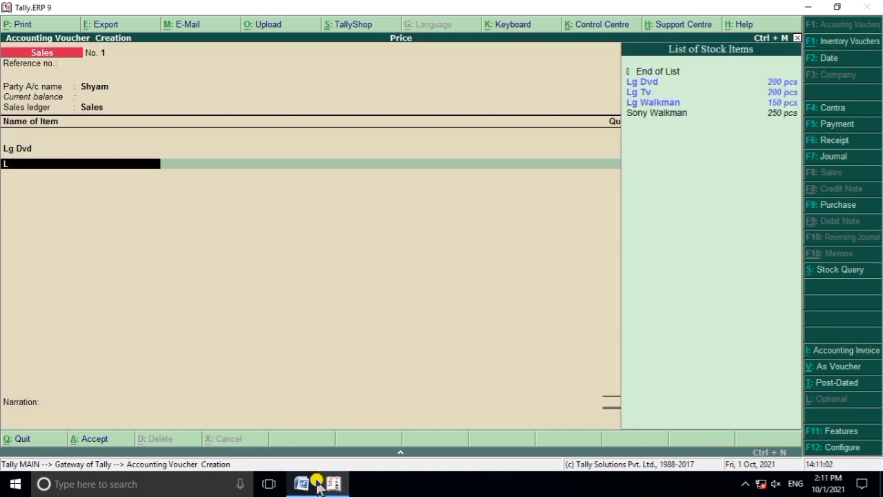
key("Down")
key("Return")
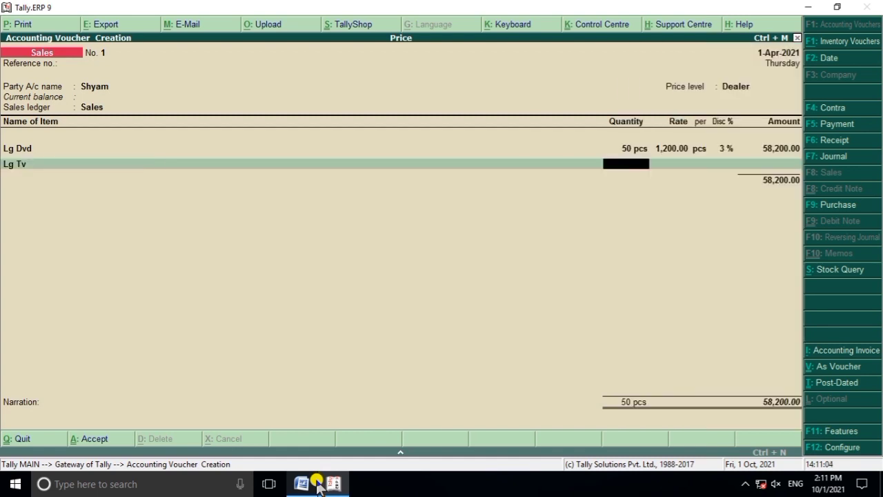
type("50")
key("Return")
key("Return")
key("Return")
key("Return")
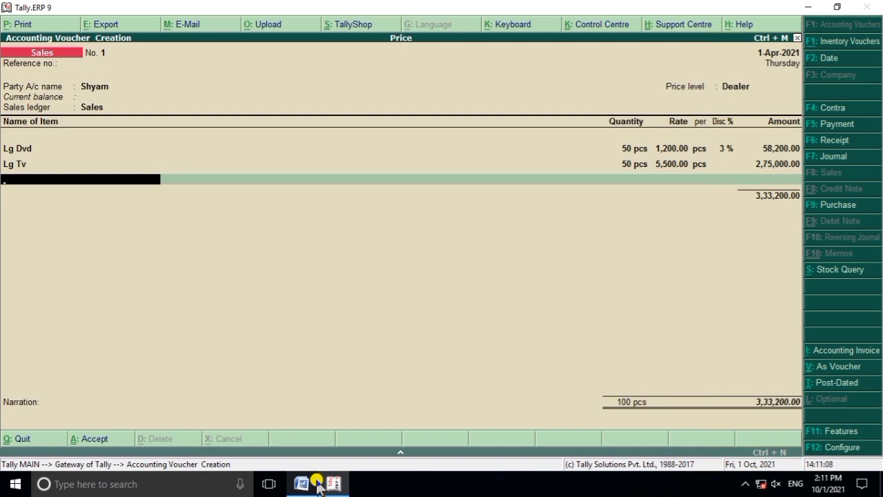
Add Lg Walkman as the third sales item with 50 pcs at its Dealer rate
type("L")
key("Down")
key("Down")
key("Return")
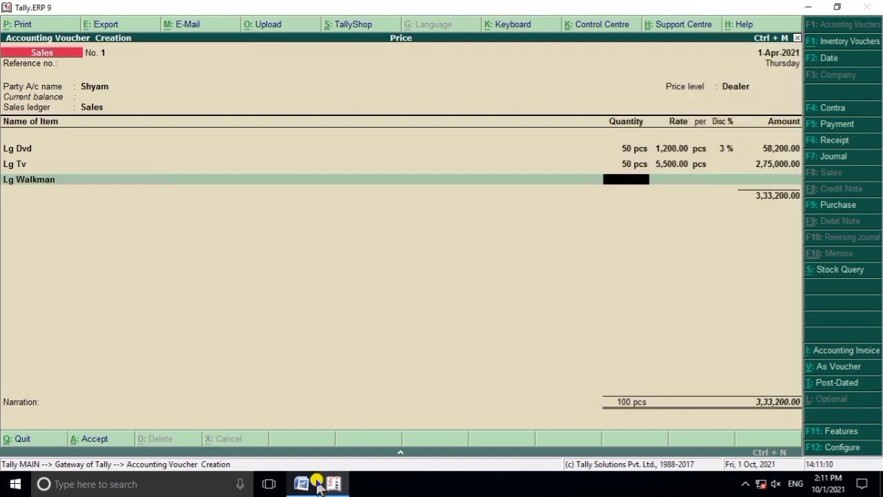
type("50")
key("Return")
key("Return")
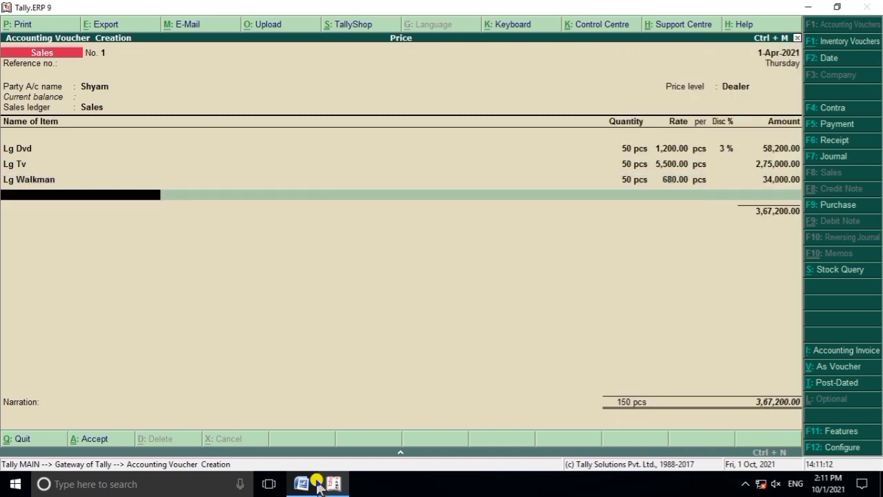
Add Sony Dvd as the fourth sales item with 50 pcs, accepting its Dealer rate and discount
type("S")
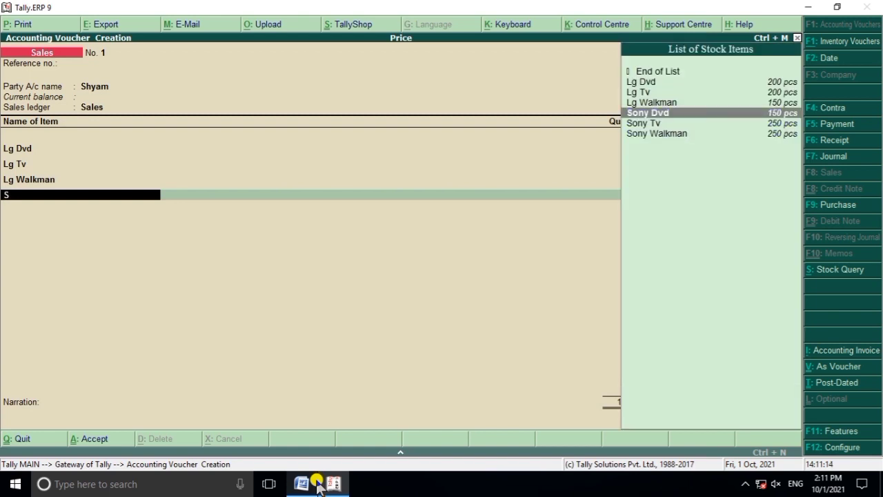
key("Return")
type("50")
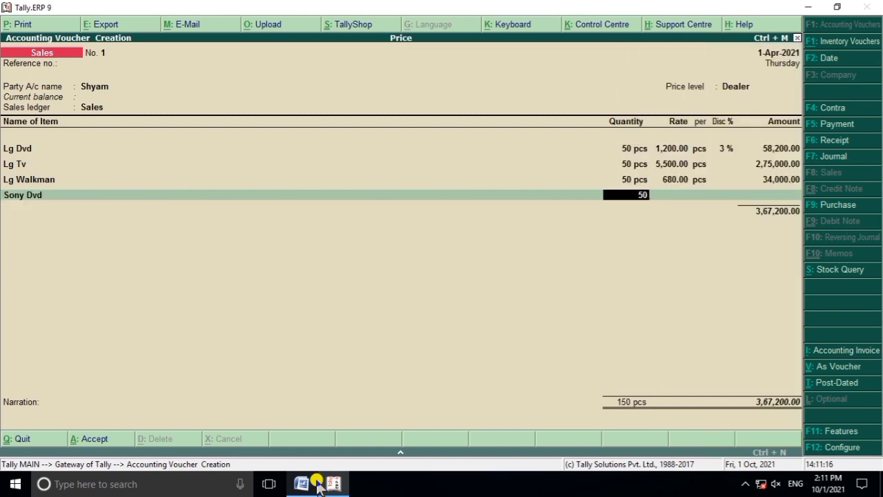
key("Return")
key("Return")
key("Return")
key("Return")
key("Return")
Add Sony Tv as the fifth sales item with 50 pcs, accepting its Dealer rate
type("S")
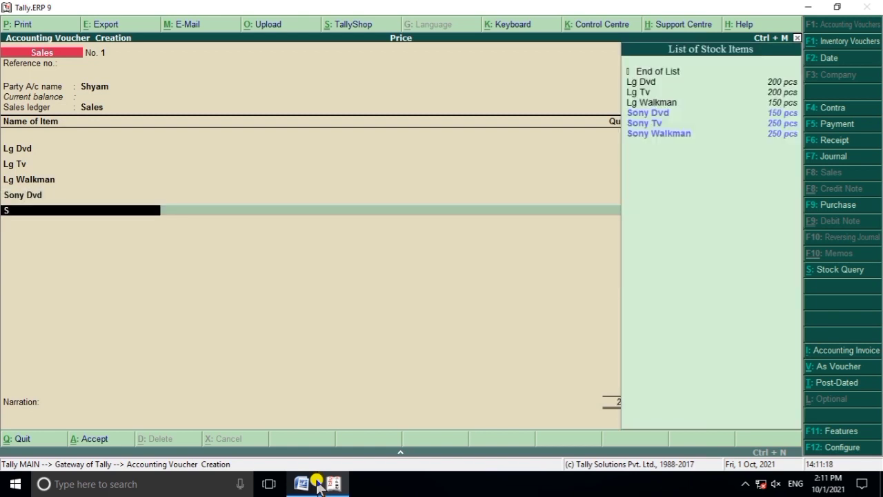
key("Down")
key("Return")
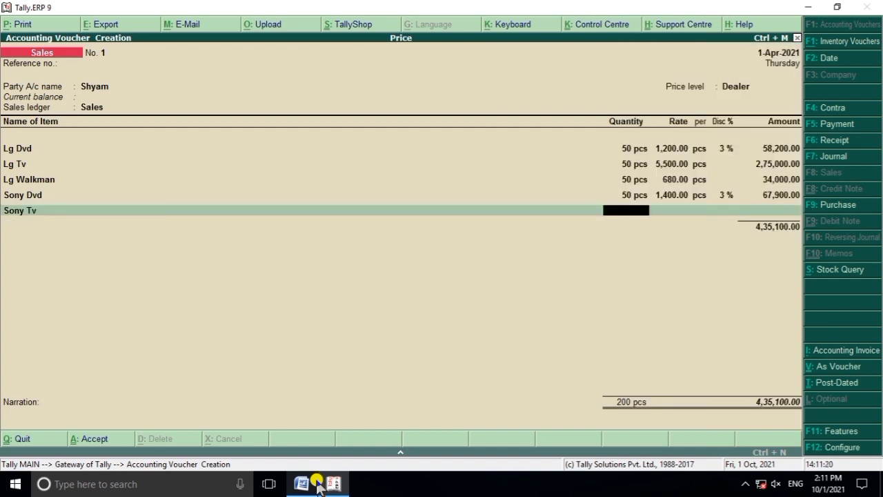
type("50")
key("Return")
key("Return")
key("Return")
key("Return")
key("Return")
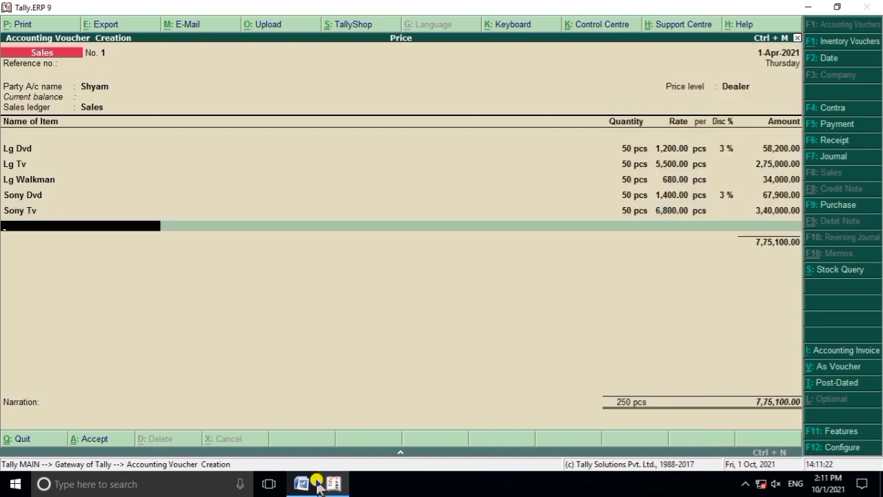
Add Sony Walkman as the sixth sales item with 50 pcs, accepting its Dealer rate
type("S")
key("Down")
key("Down")
key("Return")
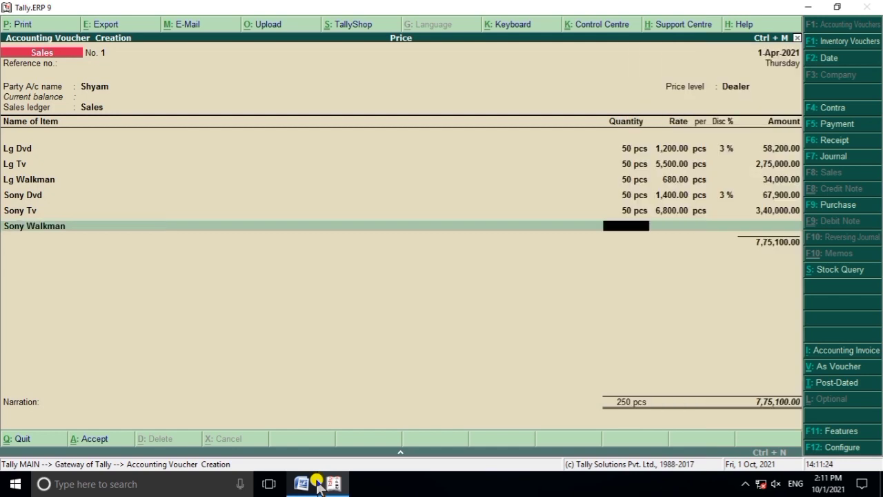
type("50")
key("Return")
key("Return")
key("Return")
key("Return")
key("Return")
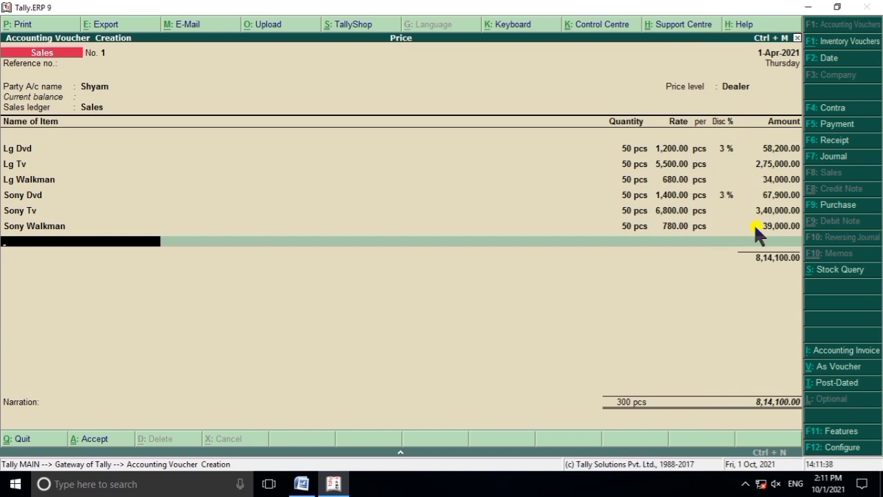
Finish the item list of the Dealer sales voucher without a narration and save the voucher
key("Return")
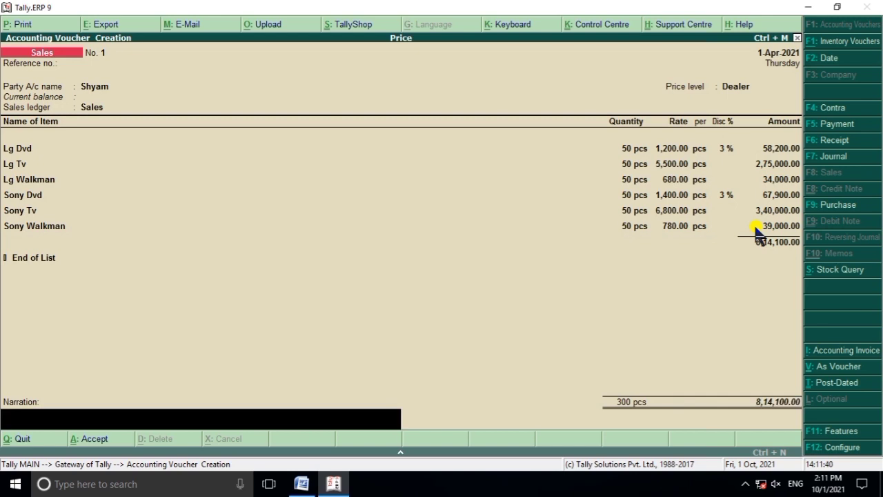
key("Return")
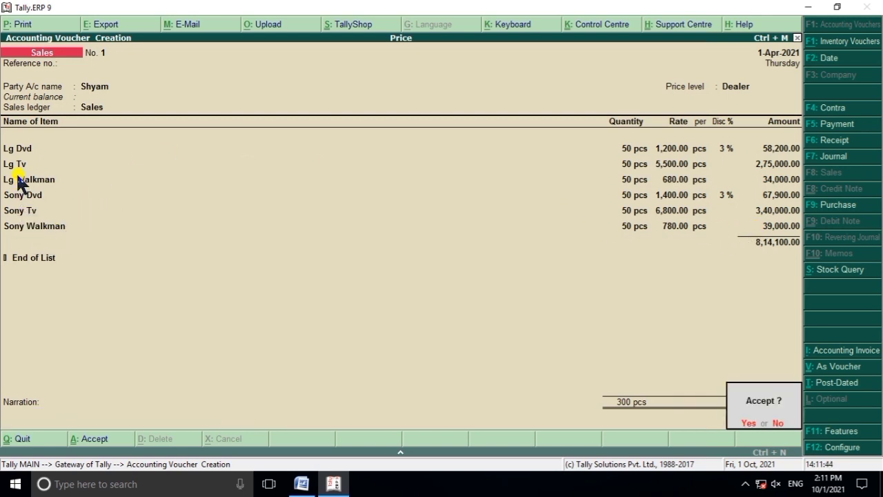
key("y")
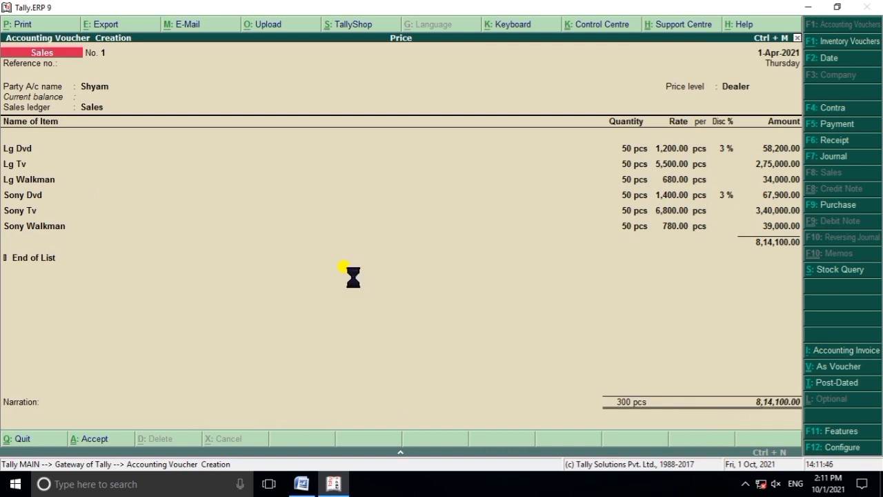
Check transaction 11 in the Word exercise and choose its Retailer customer as party of a new sales voucher in Tally
left_click(301, 483)
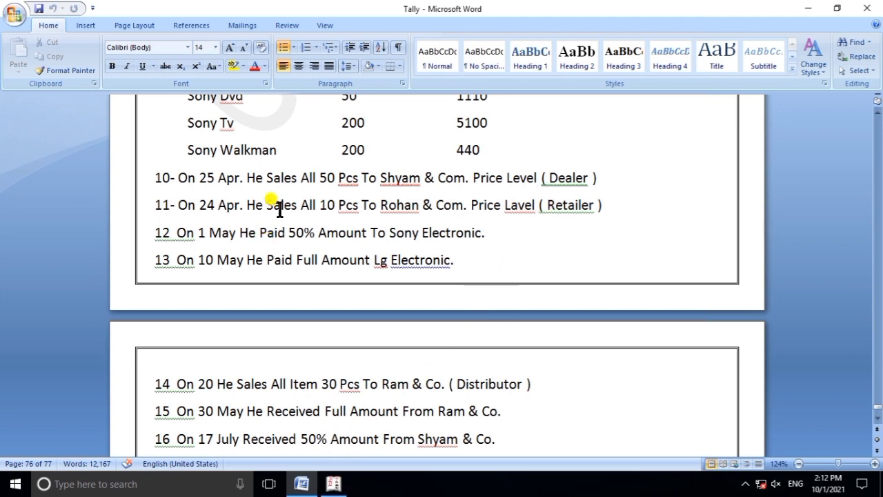
left_click(333, 484)
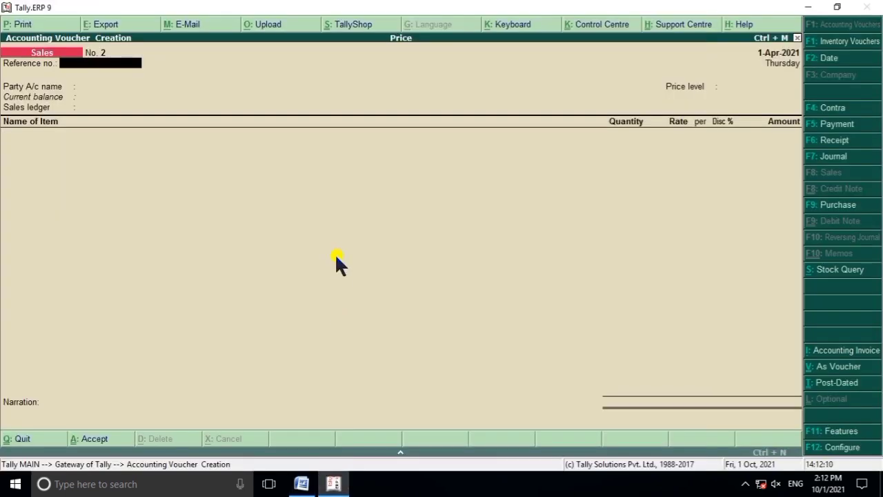
key("Return")
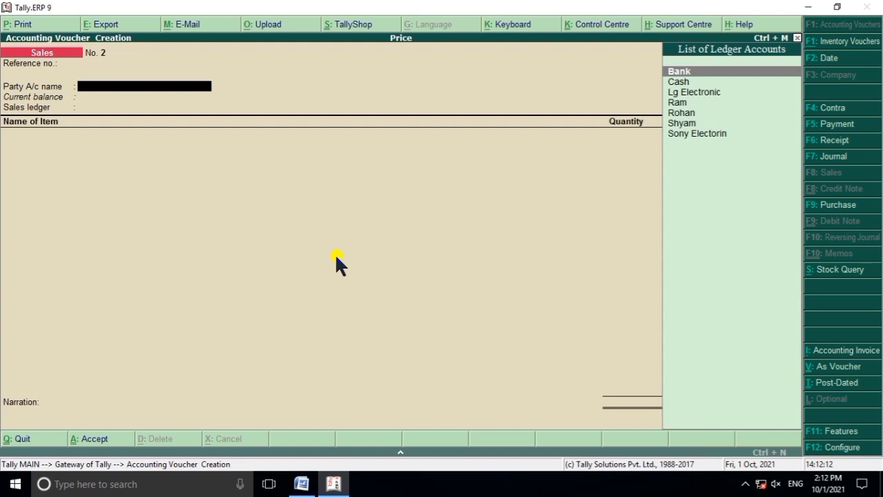
type("r")
key("Down")
key("Down")
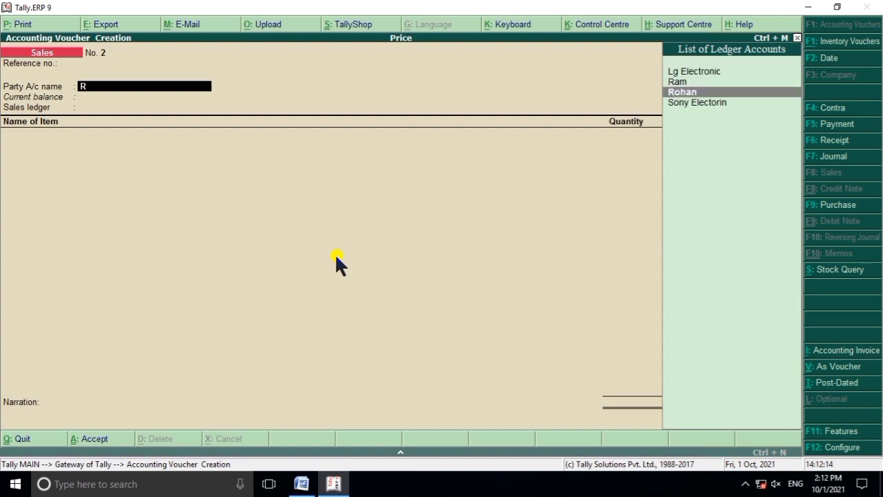
key("Return")
Leave the despatch and order details blank and accept the default buyer's details for the party
key("Return")
key("Return")
key("Return")
key("Return")
key("Return")
key("Return")
key("Return")
key("Return")
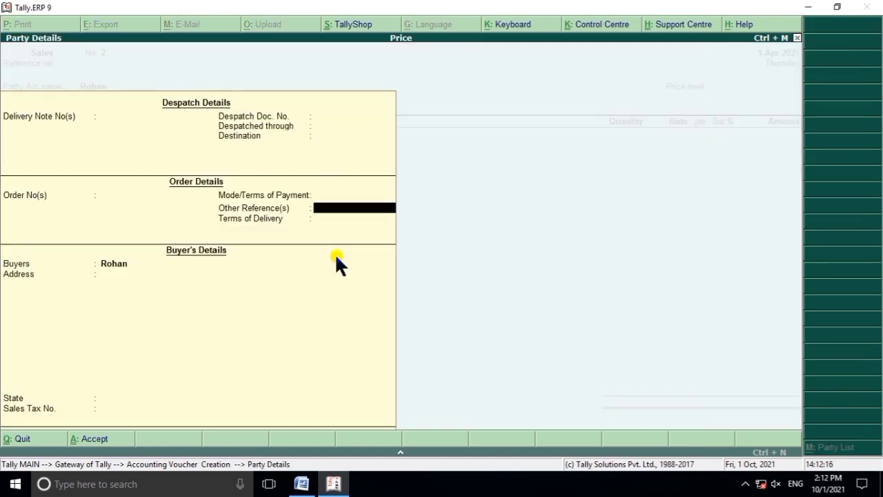
key("Return")
key("Return")
key("Return")
key("Return")
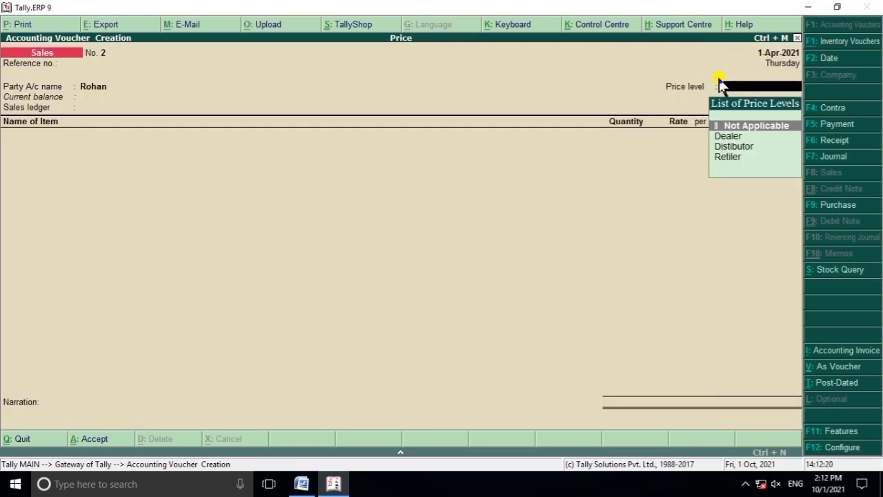
Set the voucher's price level to Retiler and its sales ledger to Sales
left_click(735, 158)
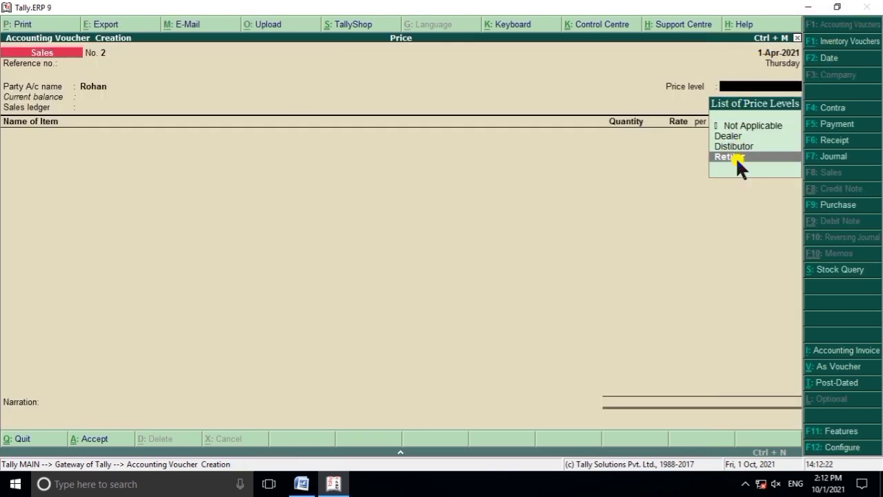
key("Return")
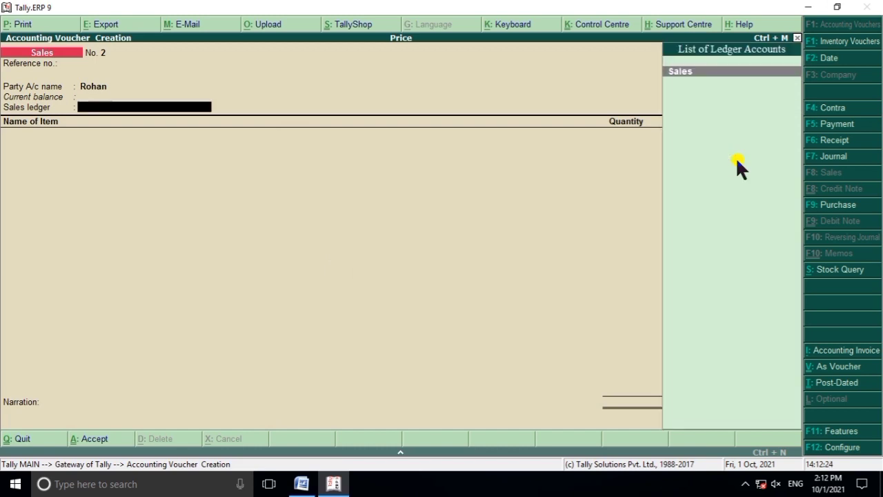
key("Return")
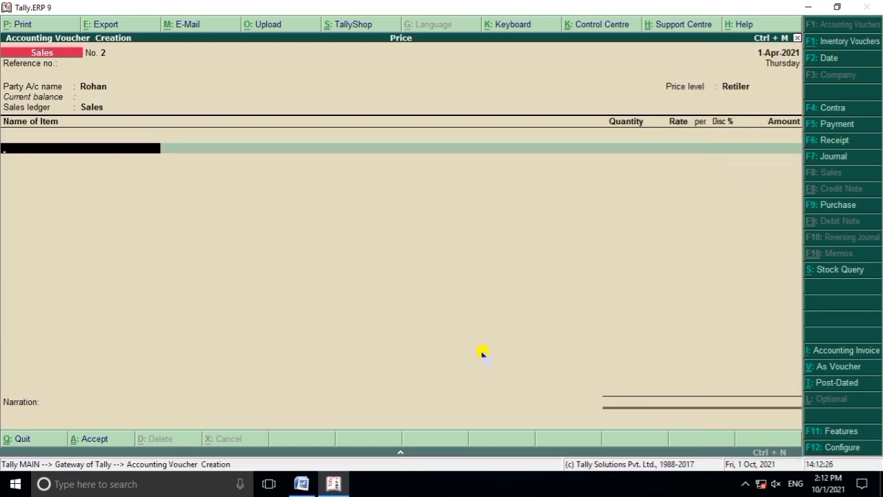
Check the quantity for transaction 11 in Word and add Lg Dvd with 10 pcs, accepting its Retiler rate and discount
left_click(334, 483)
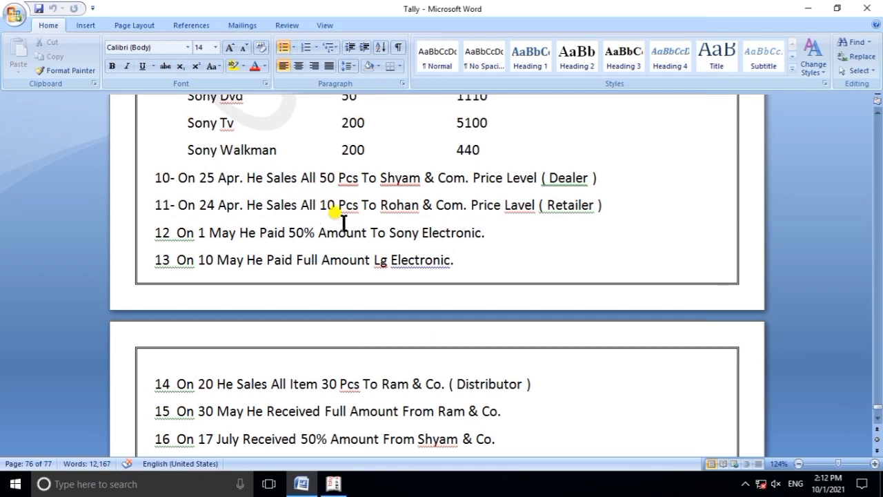
left_click(334, 483)
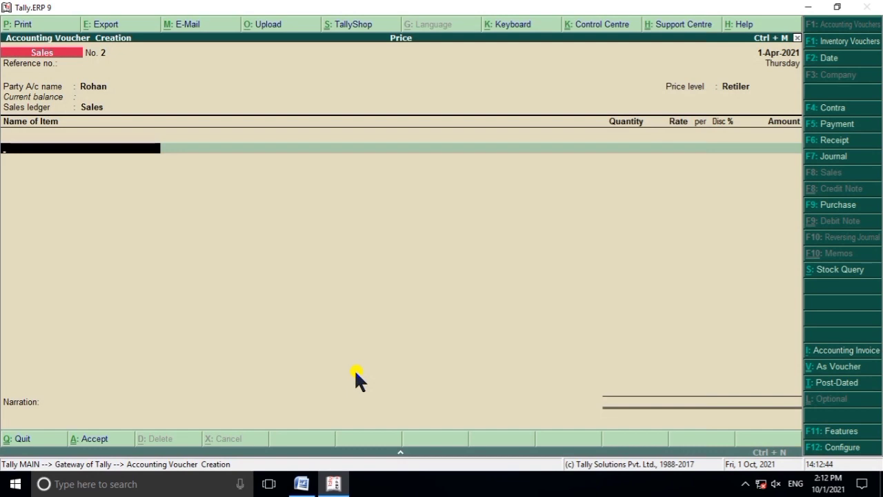
type("L")
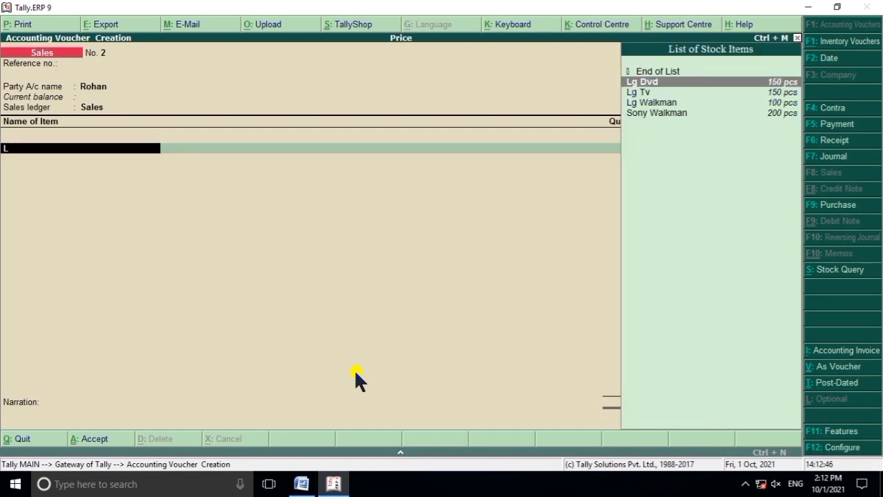
key("Return")
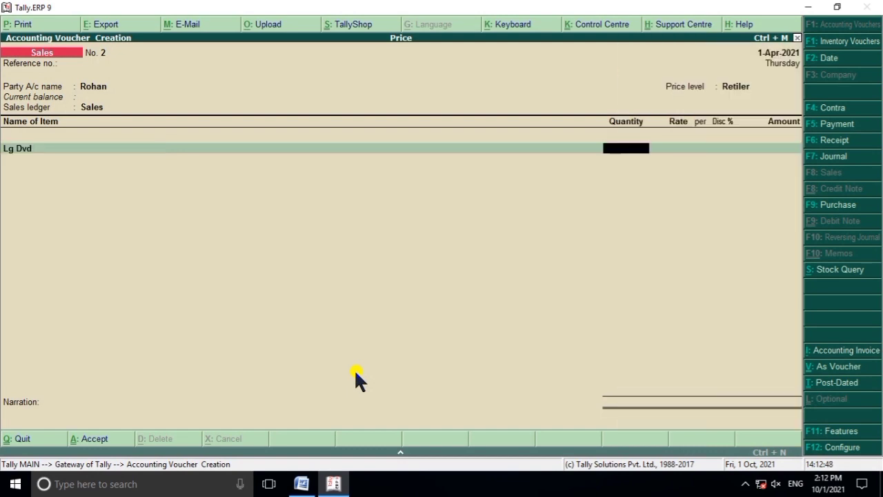
type("10")
key("Return")
key("Return")
key("Return")
key("Return")
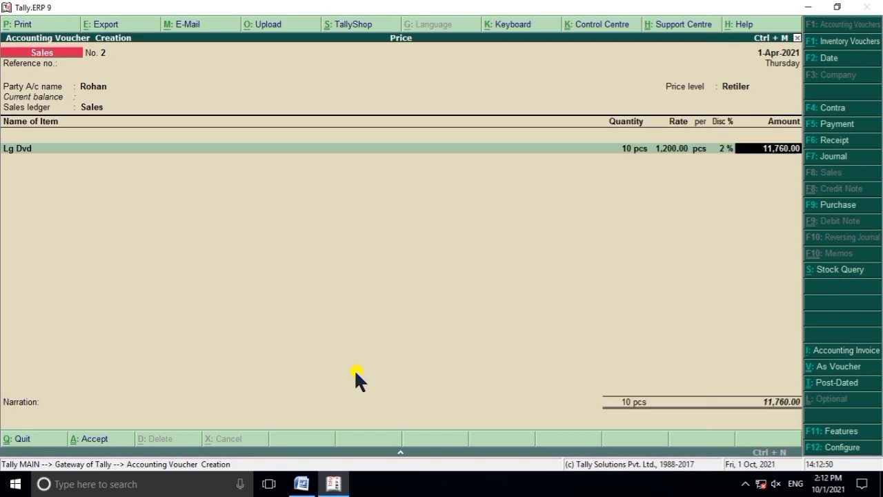
key("Return")
Add Lg Tv as the second sales item with 10 pcs, accepting its Retiler rate
type("L")
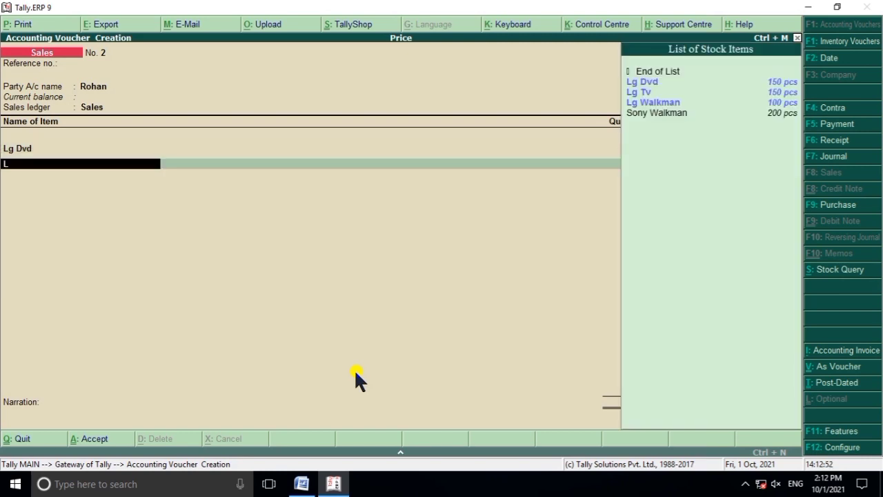
key("Down")
key("Down")
key("Return")
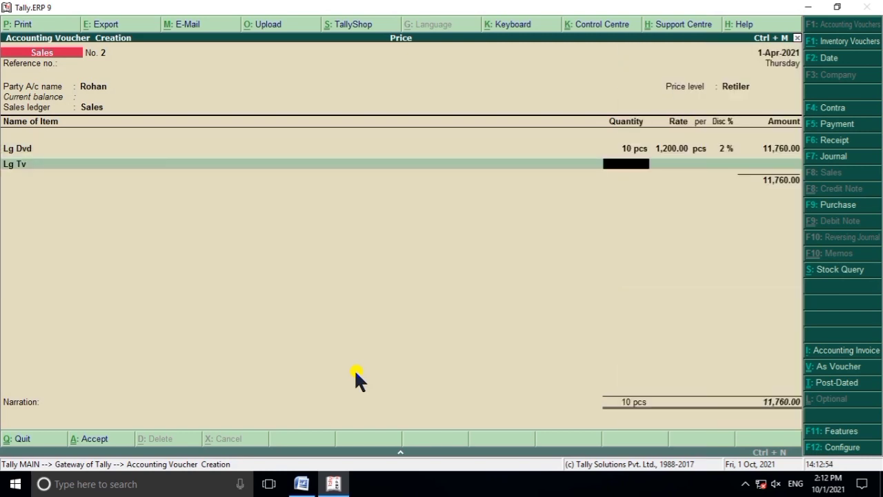
type("10")
key("Return")
key("Return")
key("Return")
key("Return")
key("Return")
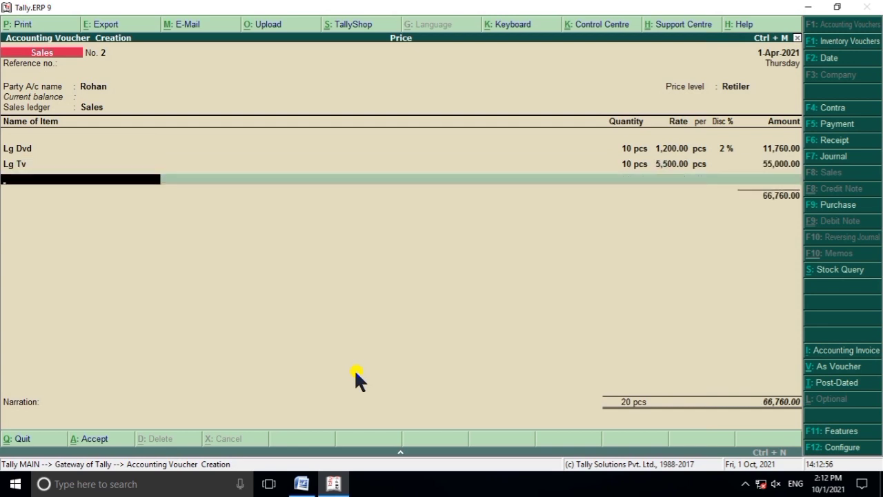
Add Lg Walkman as the third sales item with 10 pcs at its Retiler rate
type("L")
key("Down")
key("Down")
key("Down")
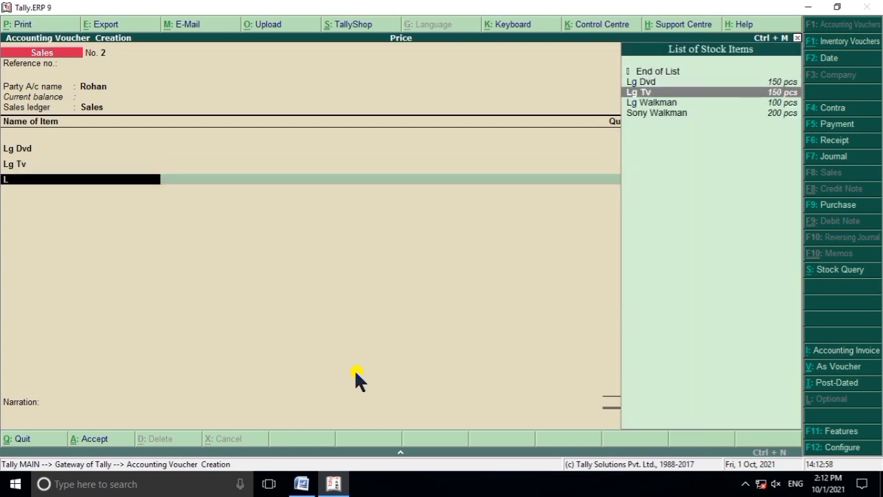
key("Return")
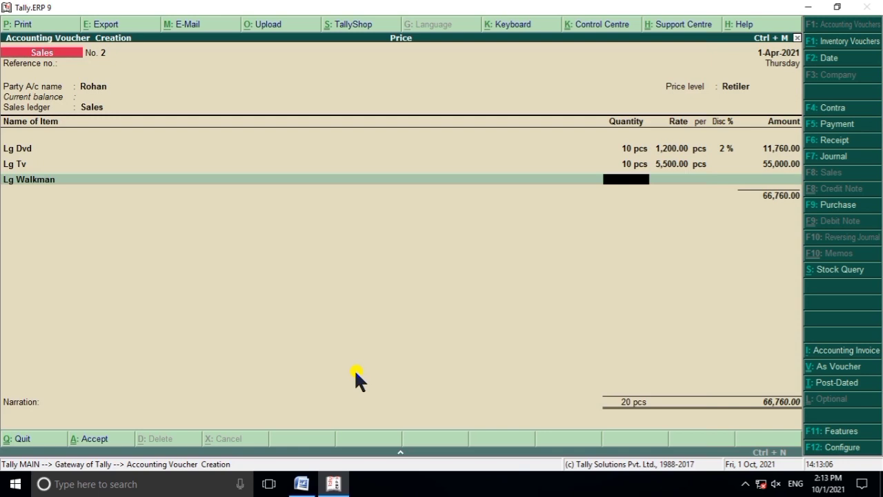
type("10")
key("Return")
key("Return")
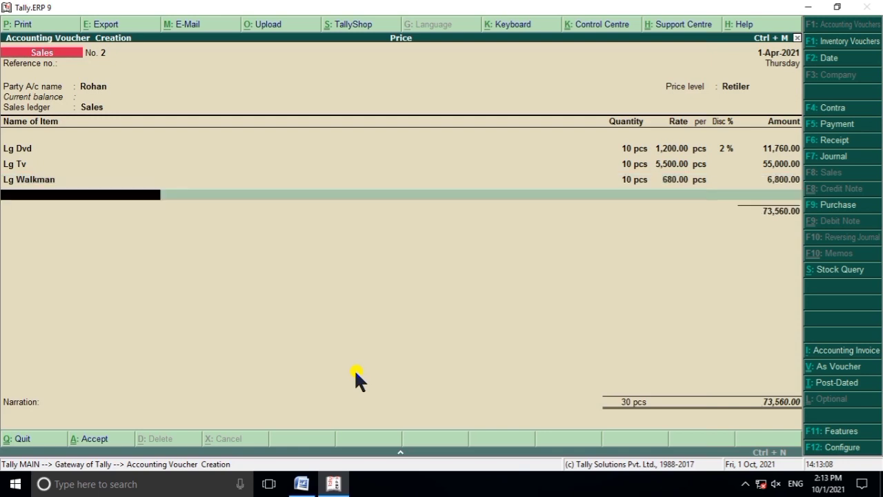
Add Sony Dvd as the fourth sales item with 10 pcs, accepting its Retiler rate and discount
type("S")
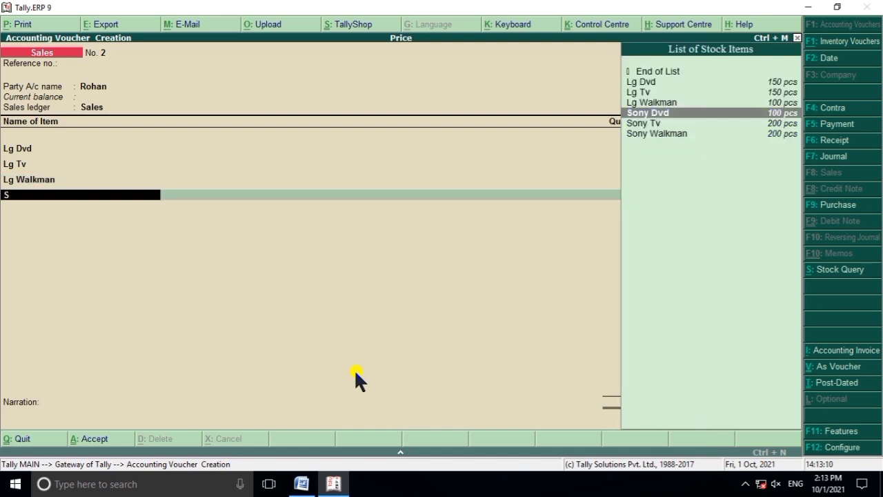
key("Return")
type("10")
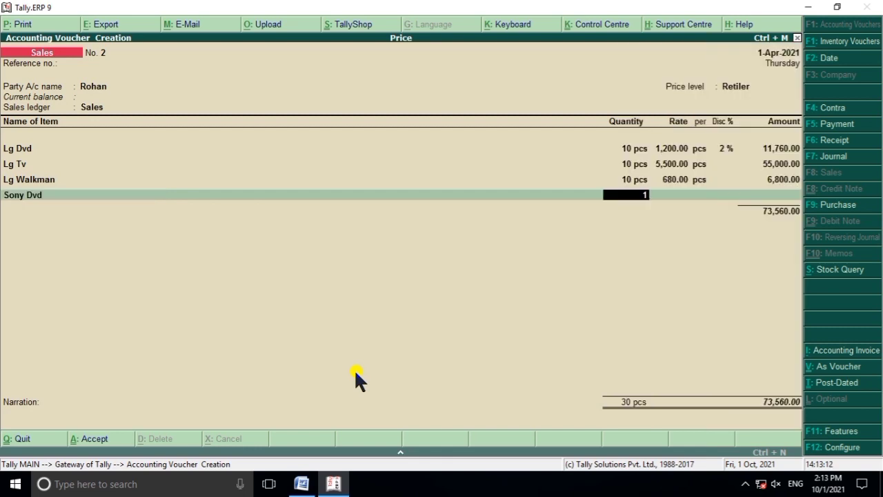
key("Return")
key("Return")
Add Sony Tv as the fifth sales item with 10 pcs, accepting its Retiler rate
type("S")
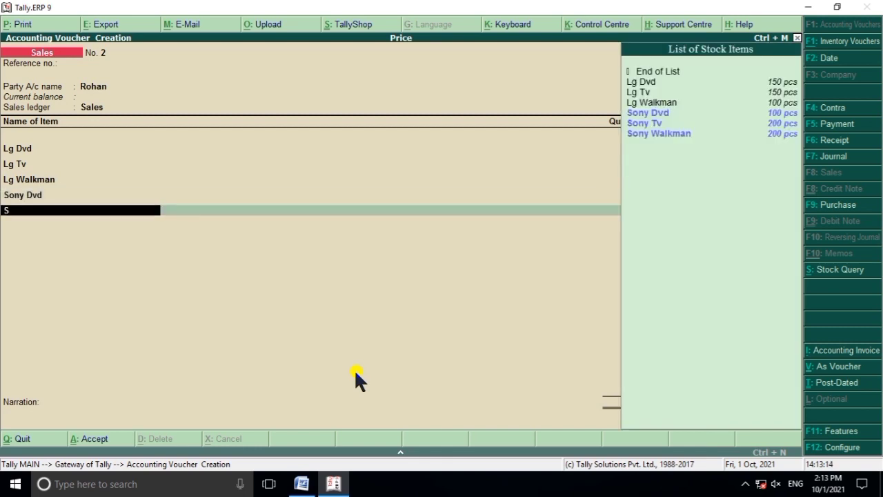
key("Down")
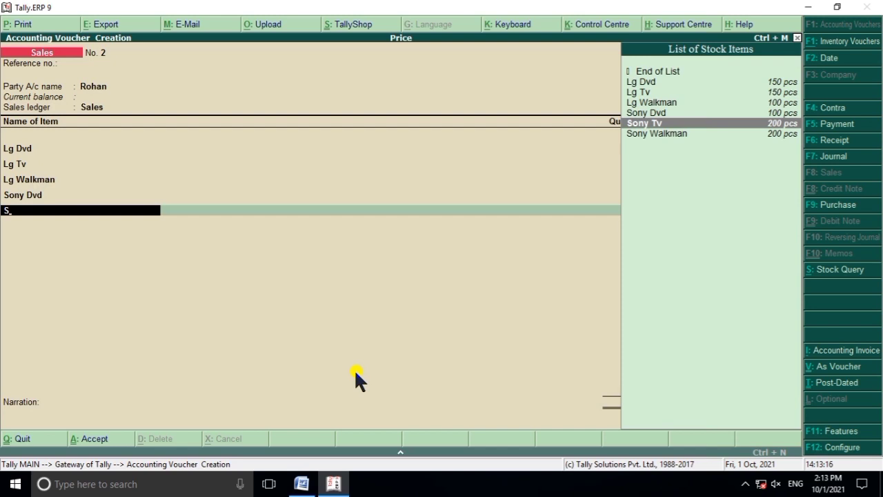
key("Return")
type("10")
key("Return")
key("Return")
key("Return")
key("Return")
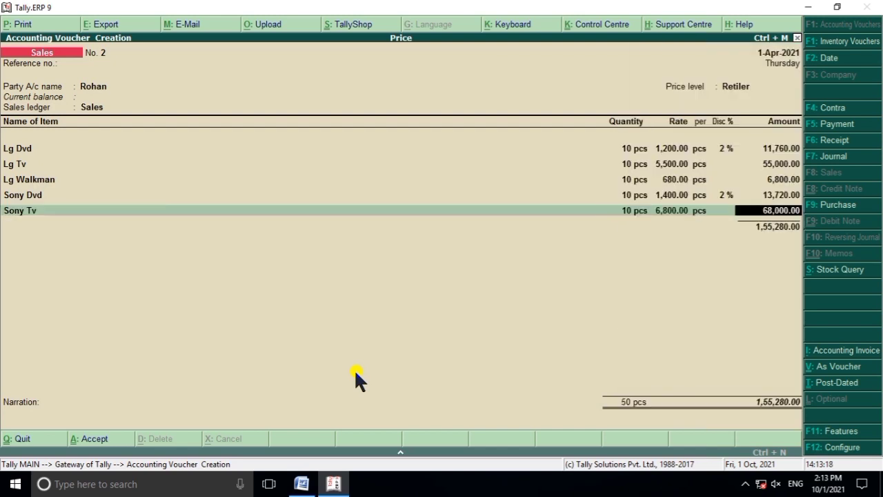
key("Return")
Add Sony Walkman as the sixth sales item with 10 pcs, accepting its Retiler rate
key("Down")
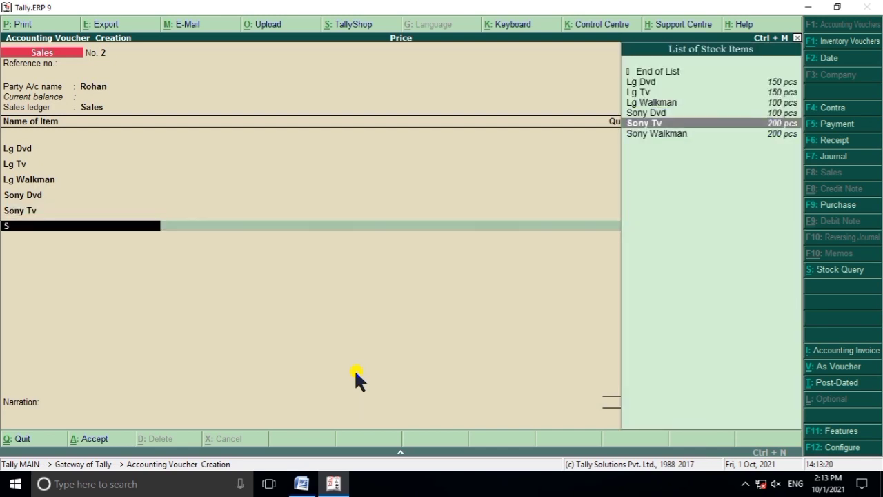
key("Down")
key("Return")
type("10")
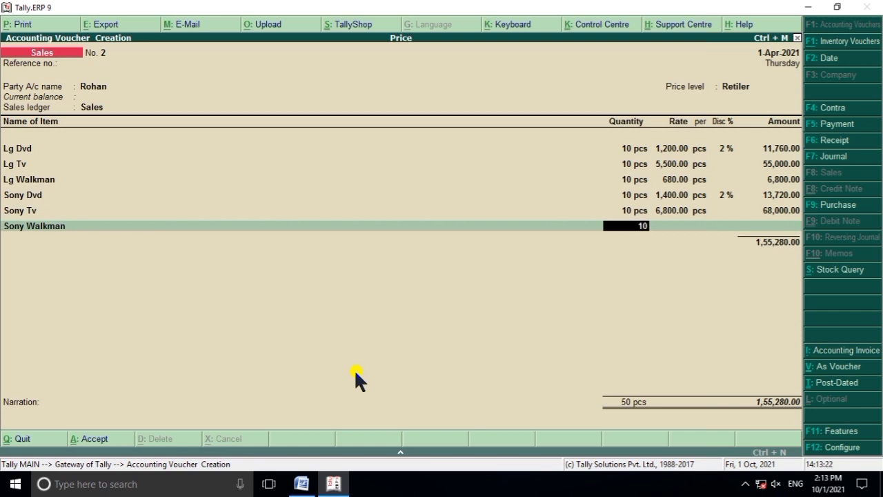
key("Return")
key("Return")
key("Return")
key("Return")
key("Return")
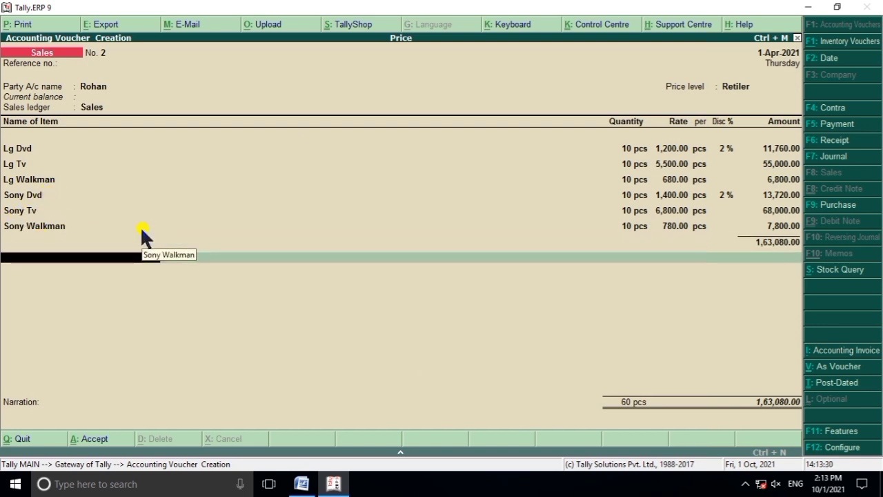
Skip the narration and save the Retiler sales voucher
key("Return")
key("Return")
key("Return")
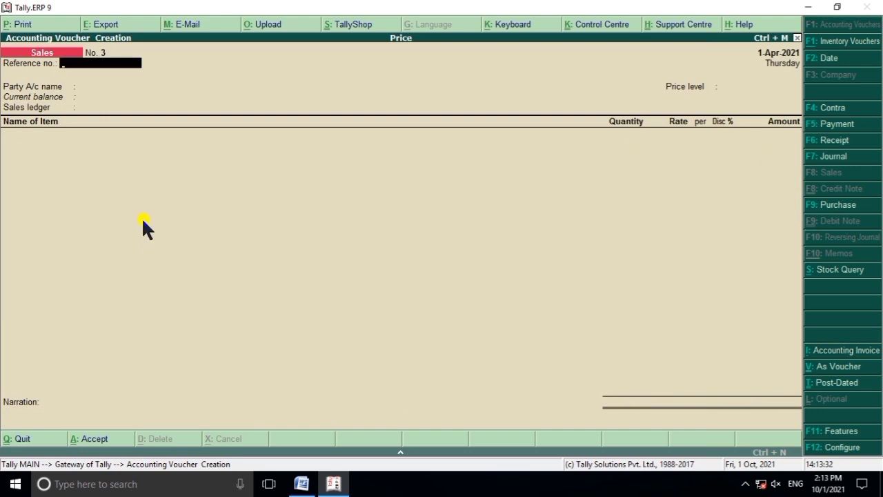
Check transaction 12 in the Word exercise and open a new payment voucher in Tally
left_click(301, 484)
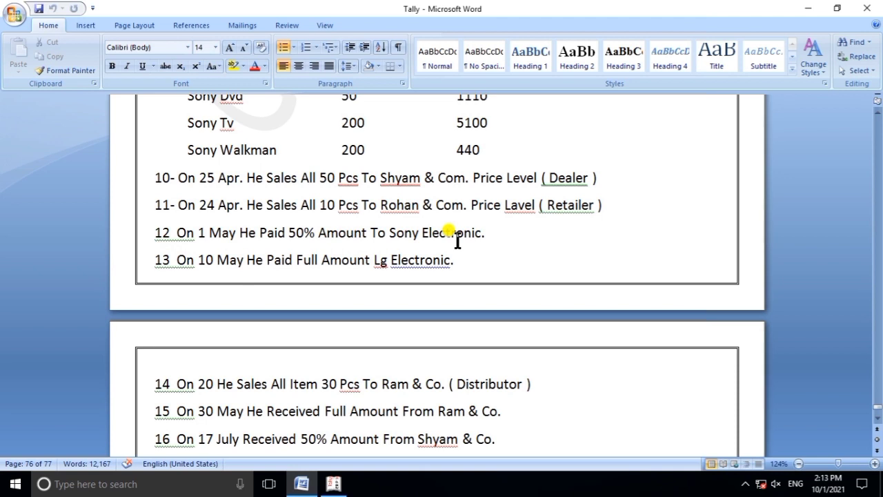
left_click(333, 483)
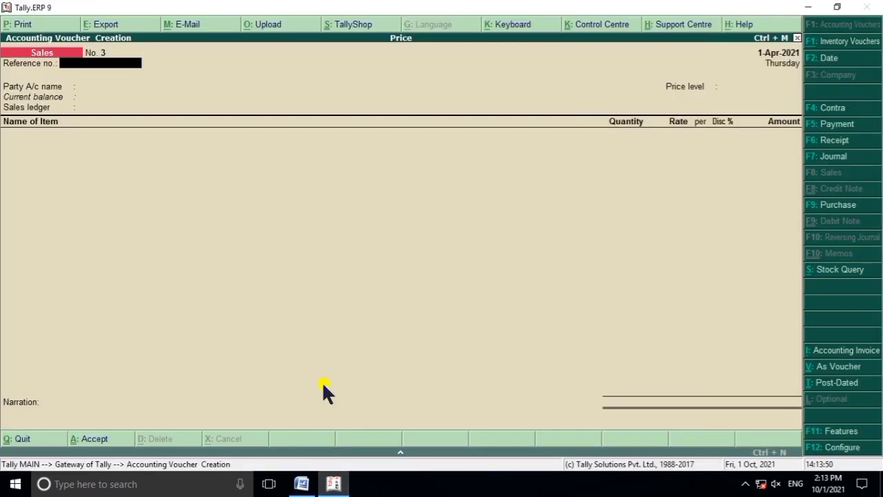
key("F5")
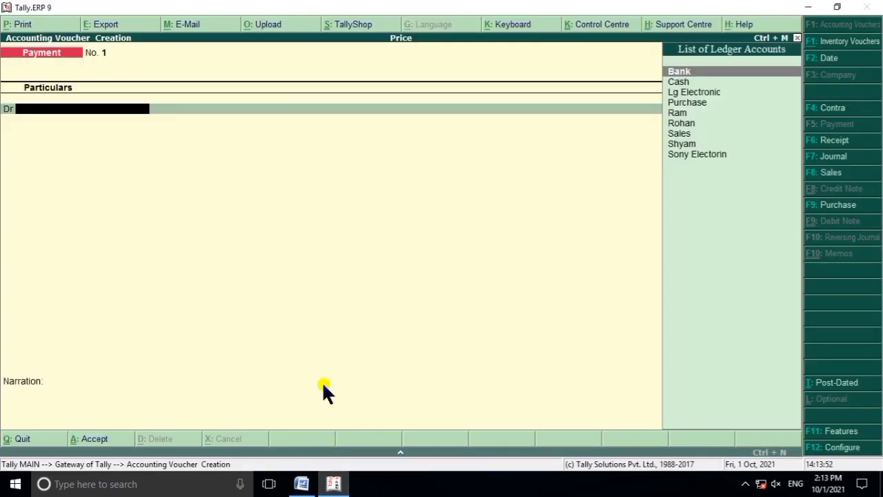
Debit the Sony Electorin ledger in the payment voucher
type("S")
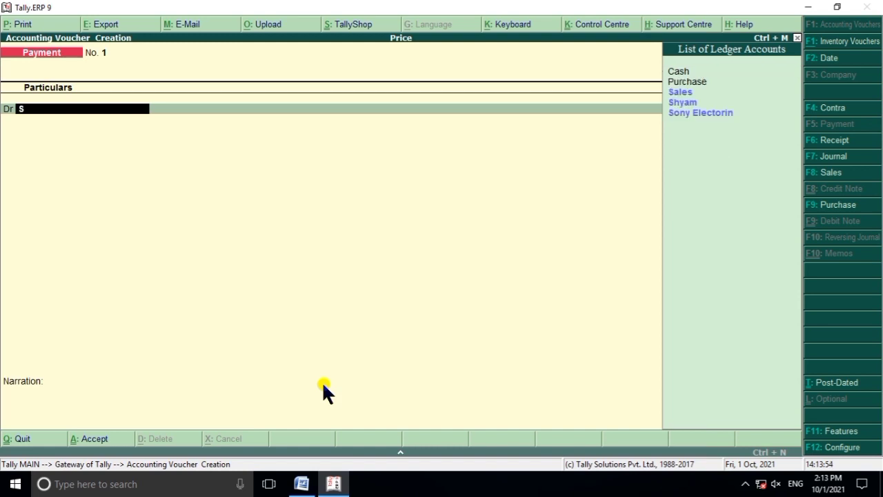
key("Down")
key("Down")
key("Return")
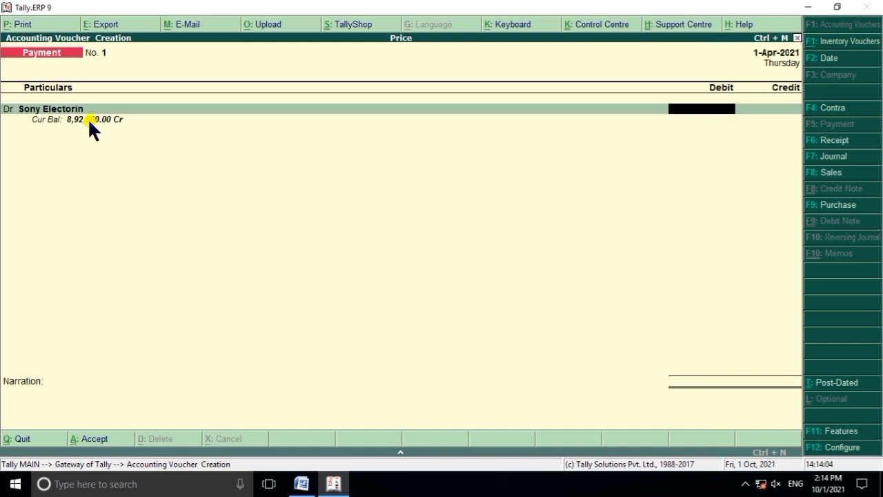
Calculate 892500/2 with the built-in calculator and return to the payment voucher
key("ctrl+n")
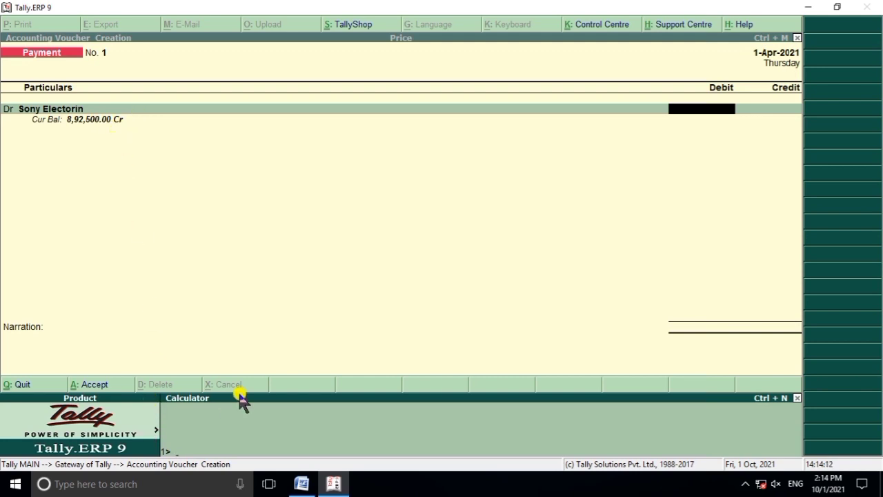
type("892500/1")
key("BackSpace")
type("2")
key("Return")
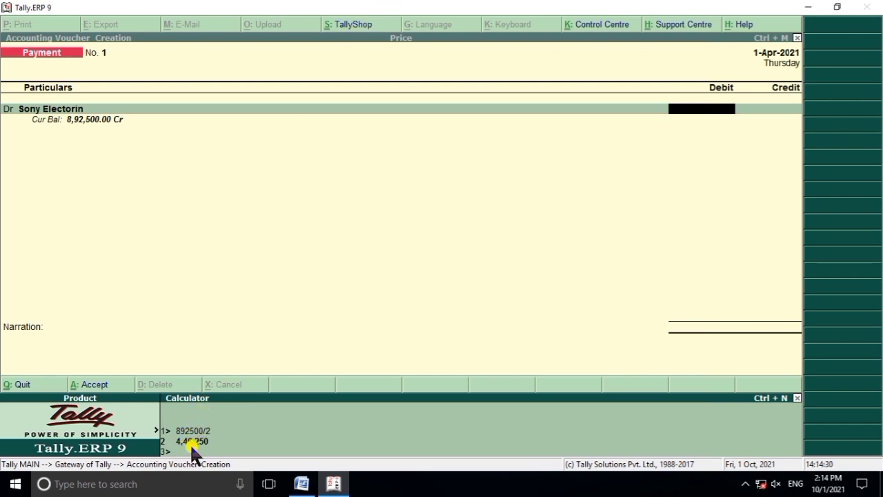
key("ctrl+m")
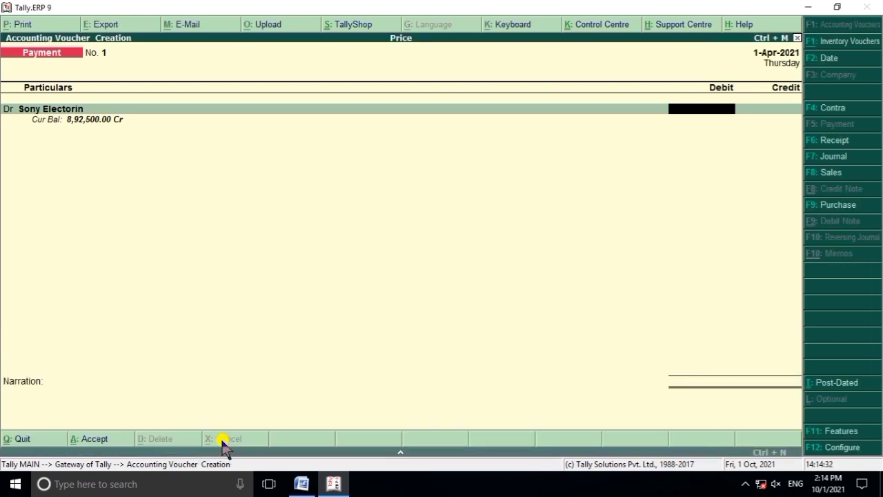
Set the Sony Electorin debit to 446250 and allocate it as Agst Ref to Bill No. 201
type("446250")
key("Return")
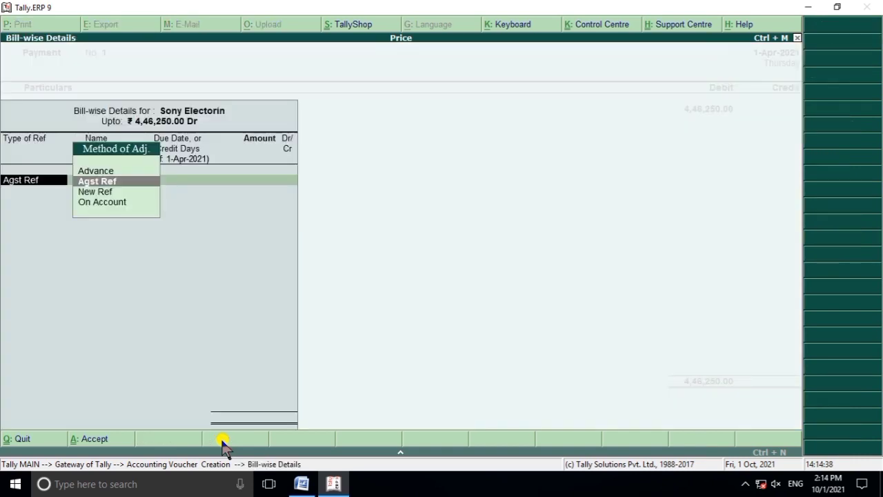
key("Return")
key("Return")
key("Return")
key("Return")
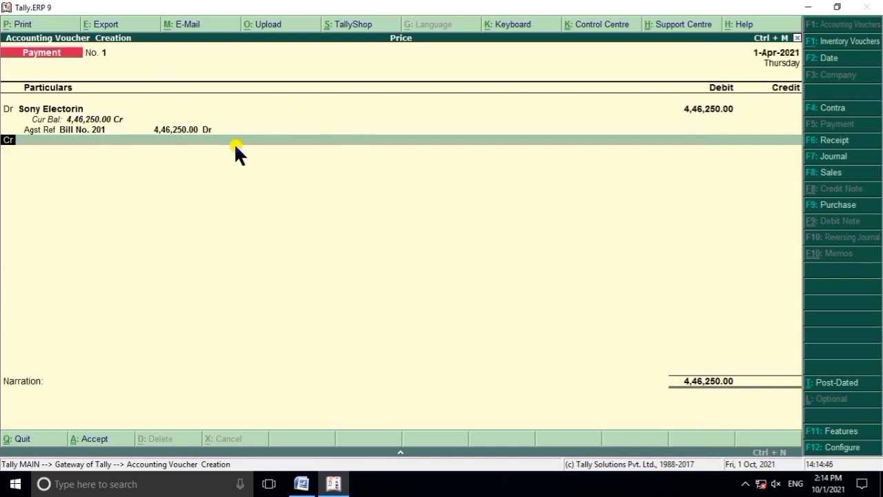
Credit the payment to Cash and save the voucher without a narration
key("Return")
type("C")
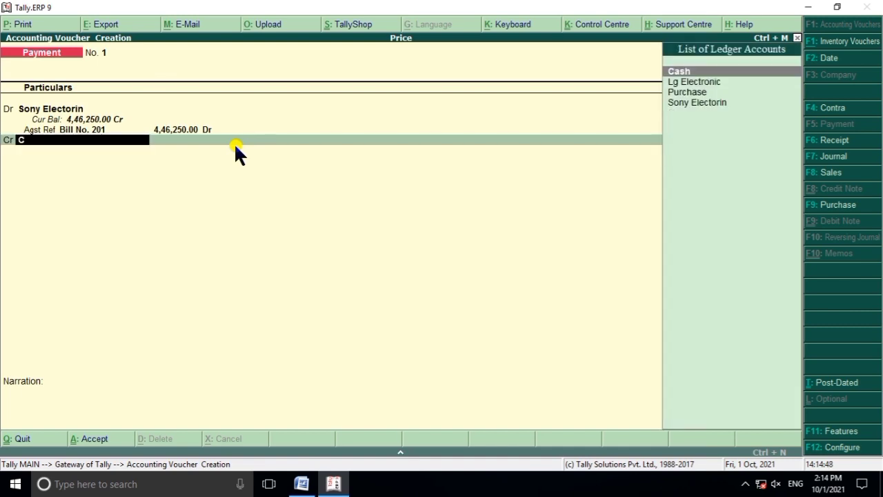
key("Down")
key("Up")
key("Return")
key("Return")
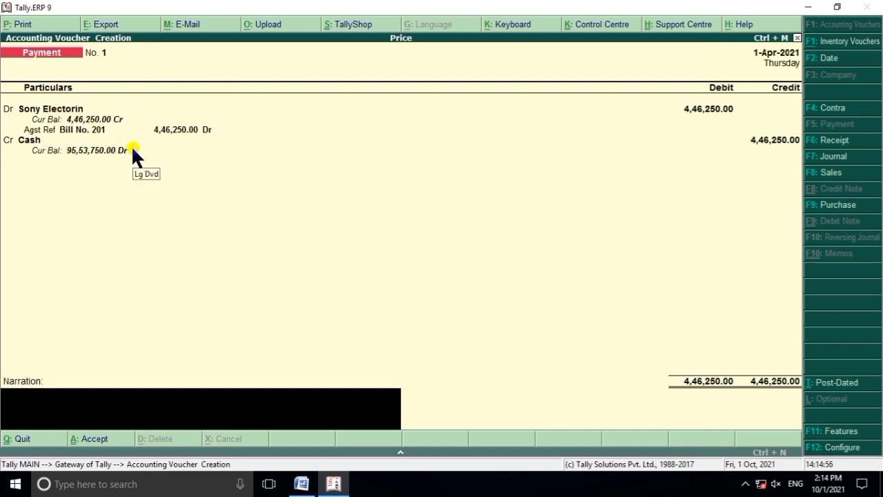
key("Return")
key("Return")
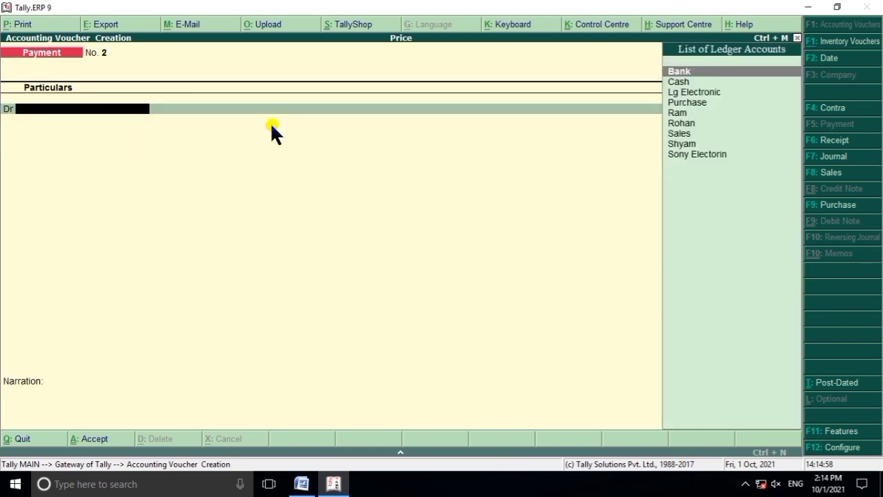
Check transaction 13 in the Word exercise and debit the Lg Electronic ledger in Tally's new payment voucher
left_click(302, 483)
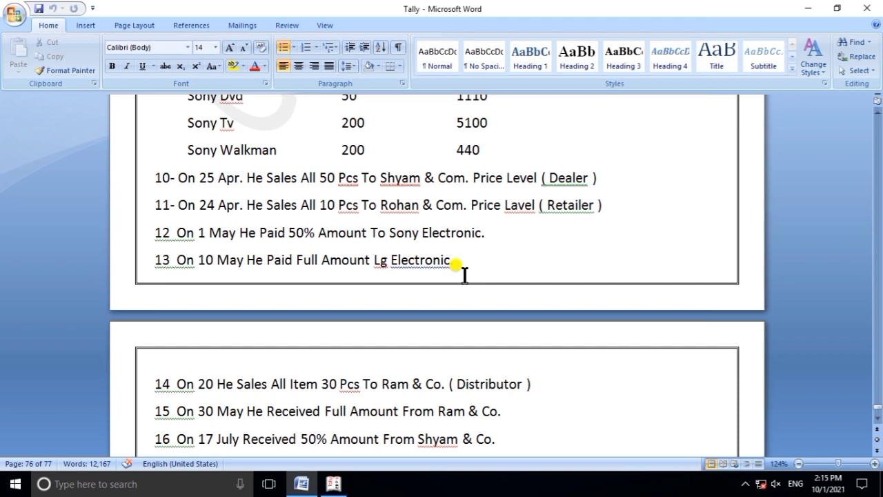
left_click(334, 485)
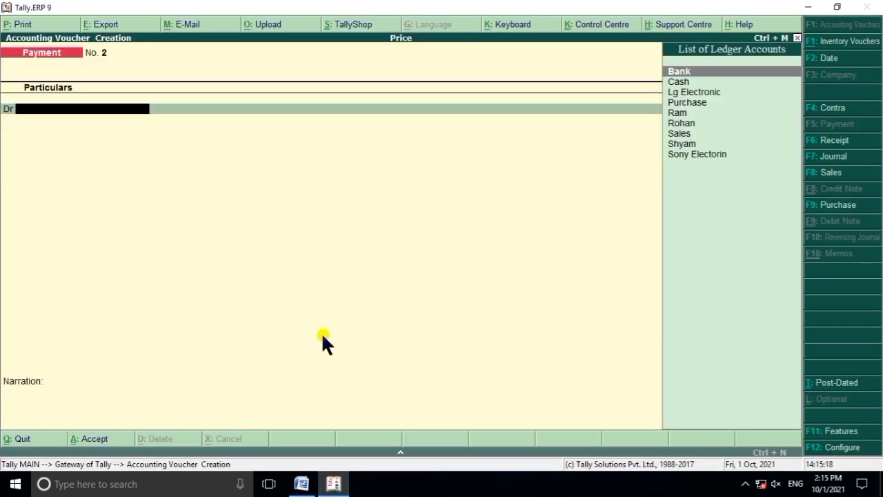
type("l")
key("Return")
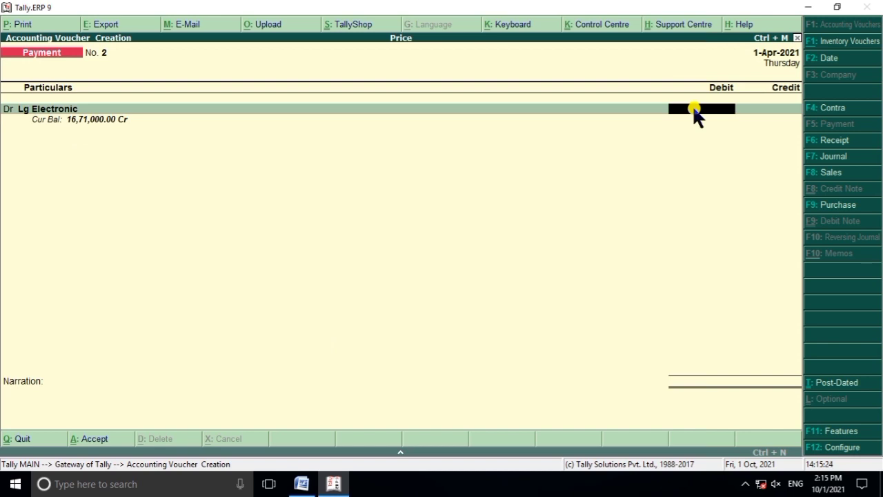
Set the Lg Electronic debit to 1671000 and allocate it as Agst Ref to Bill No. 203
type("1671000")
key("Return")
key("Return")
key("Return")
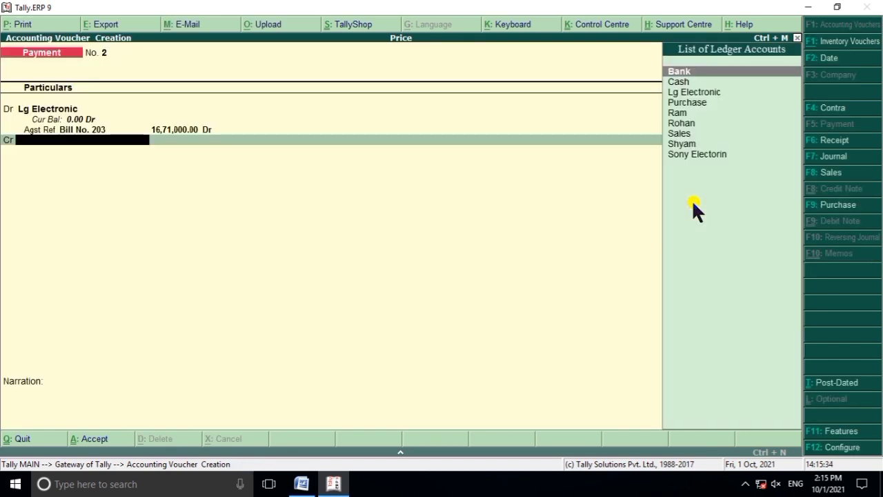
Credit the Lg Electronic payment to Cash and save the voucher without a narration
type("C")
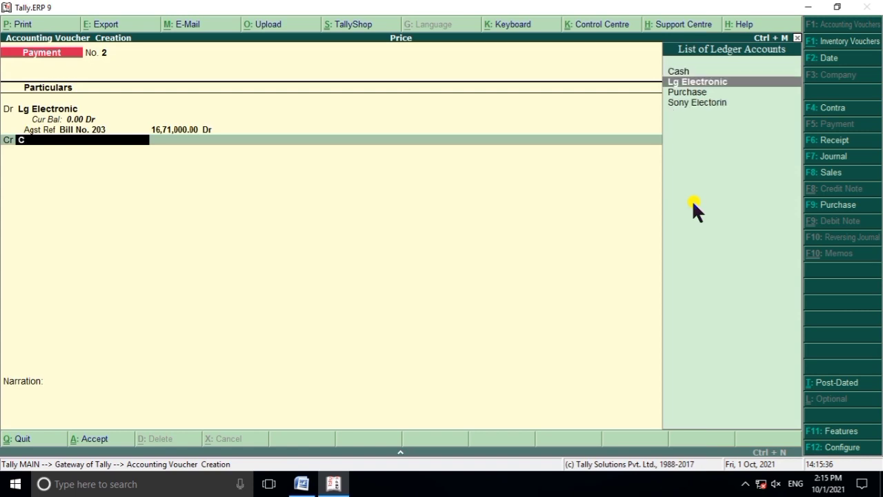
key("Up")
key("Return")
key("Return")
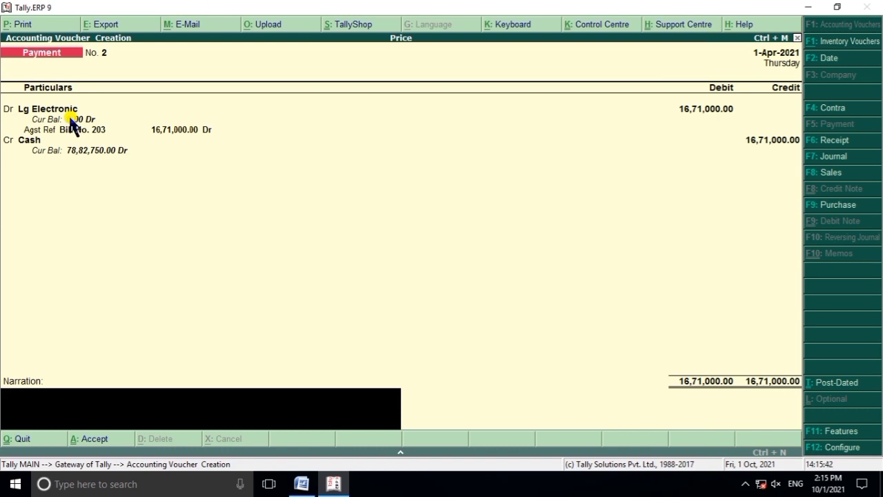
key("Return")
key("Return")
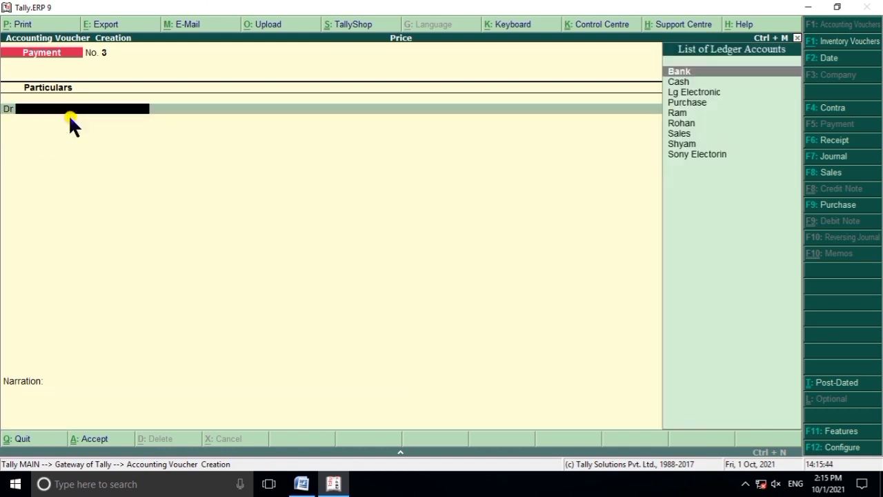
Check transaction 14 in the Word exercise and open a new sales voucher in Tally
left_click(293, 484)
scroll(282, 372, "down", 4)
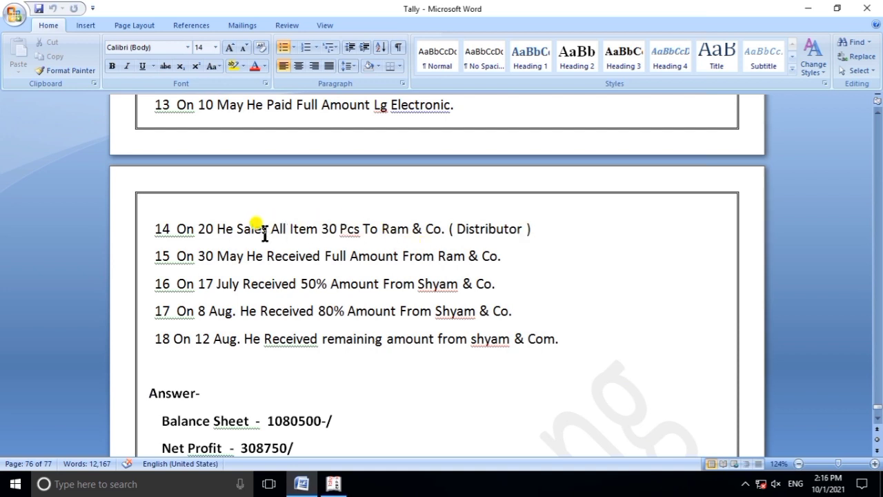
left_click(334, 482)
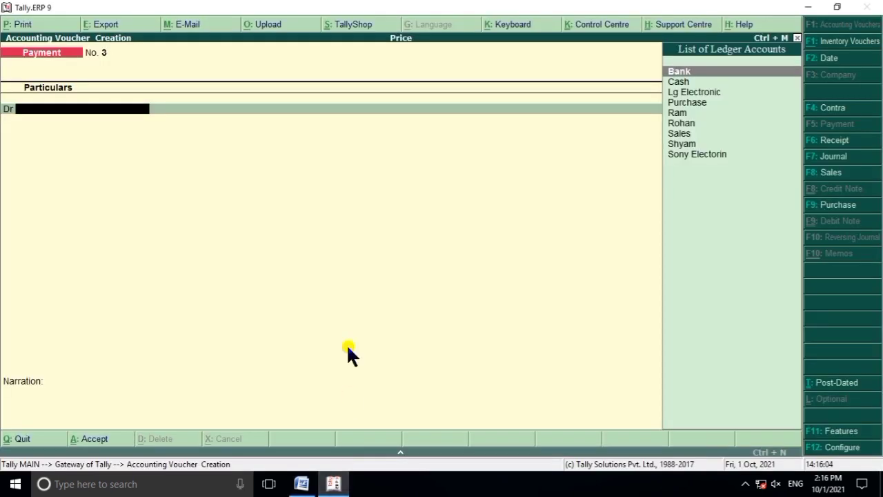
key("F8")
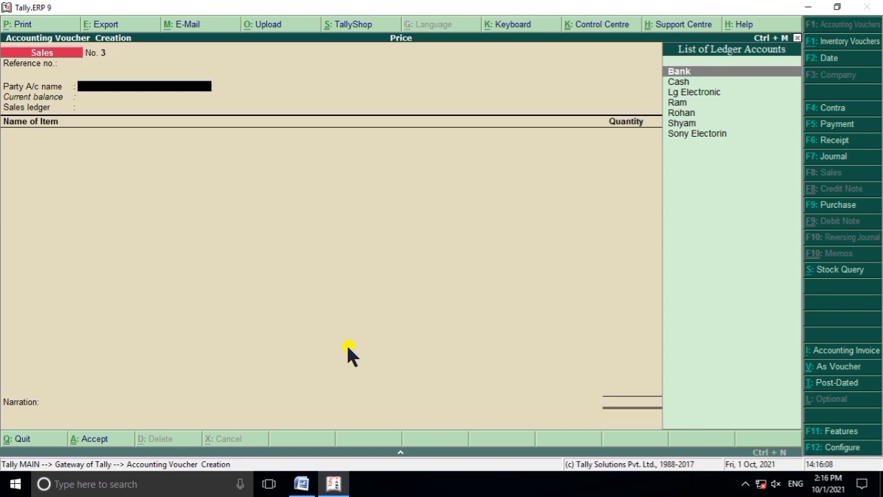
Fill in the sales voucher header with transaction 14's customer as party, the Distibutor price level and the Sales ledger
type("R")
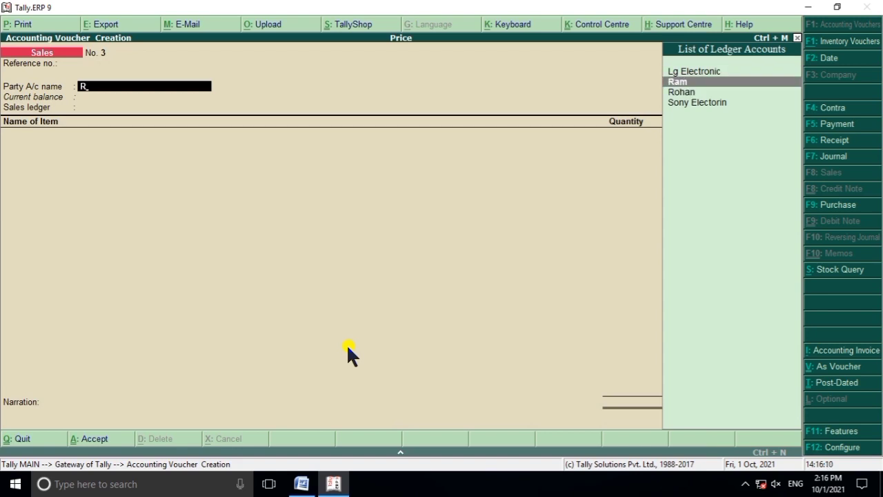
key("Return")
key("Return")
key("Return")
key("Return")
key("Return")
key("Return")
key("Return")
key("Return")
key("Return")
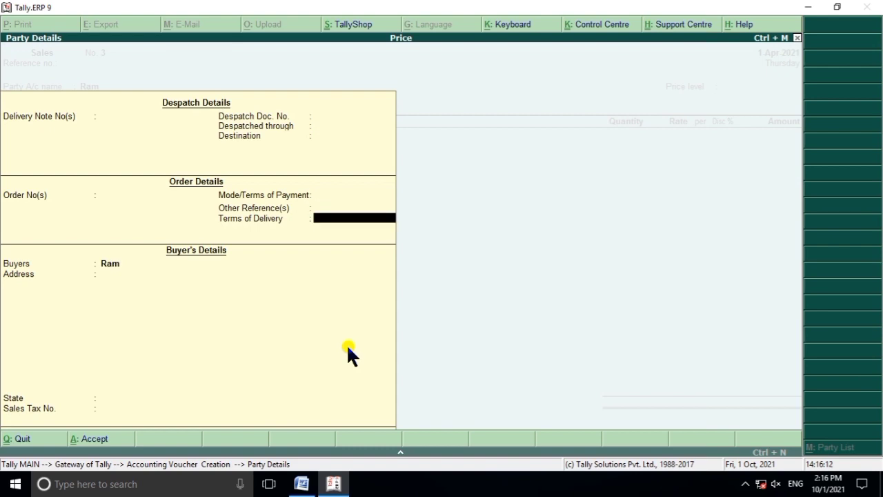
key("Return")
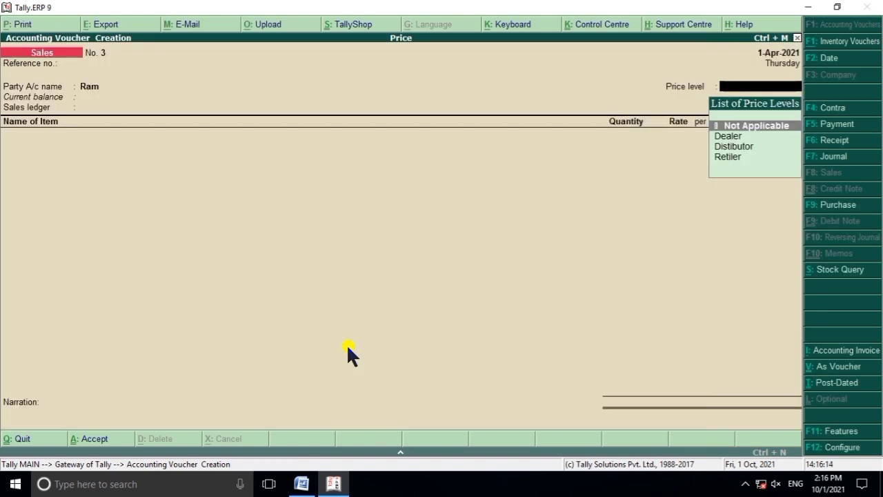
left_click(756, 148)
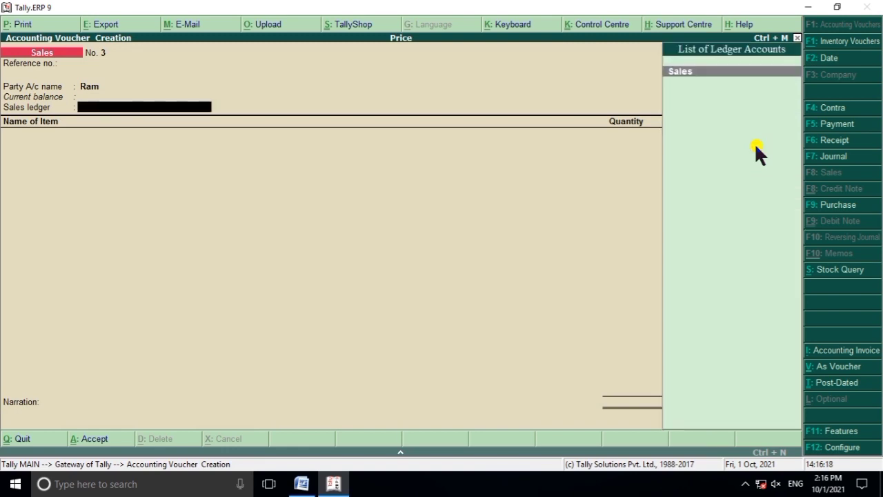
key("Return")
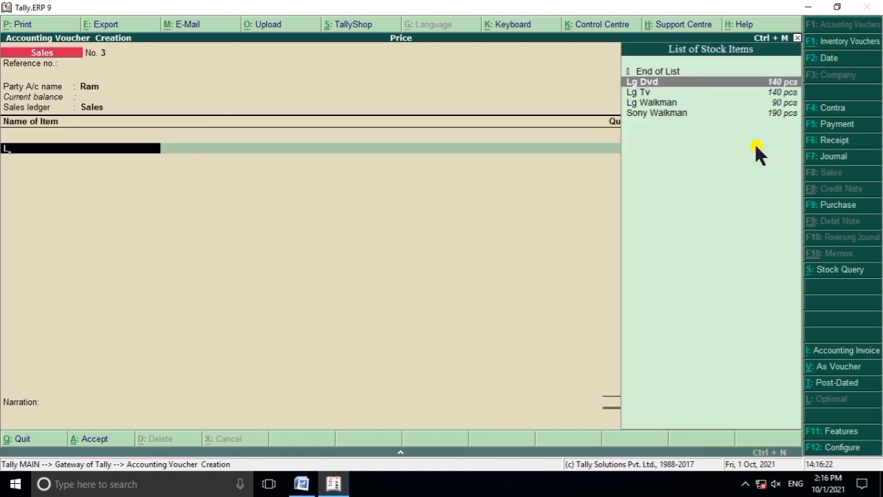
Add Lg Dvd as the first sales item with 30 pcs, accepting its Distibutor rate
key("Return")
type("30")
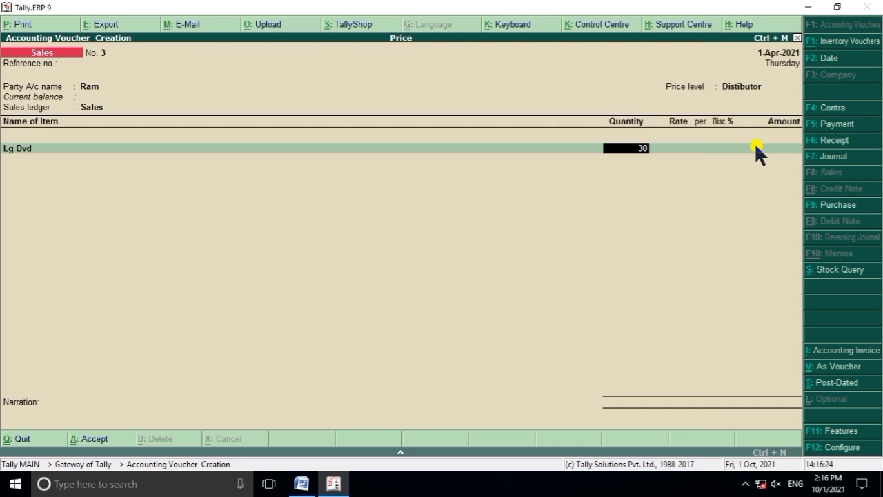
key("Return")
key("Return")
key("Return")
key("Return")
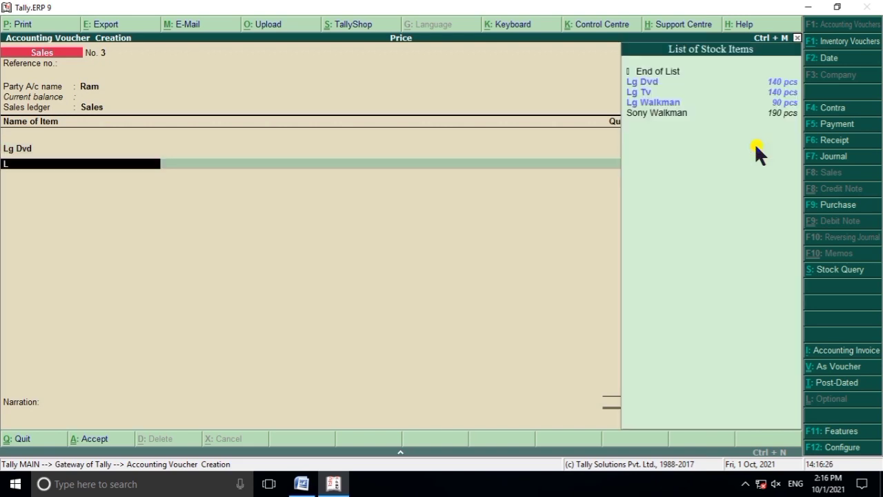
Add Lg Tv as the second sales item with 30 pcs, accepting its Distibutor rate
key("Down")
key("Down")
key("Return")
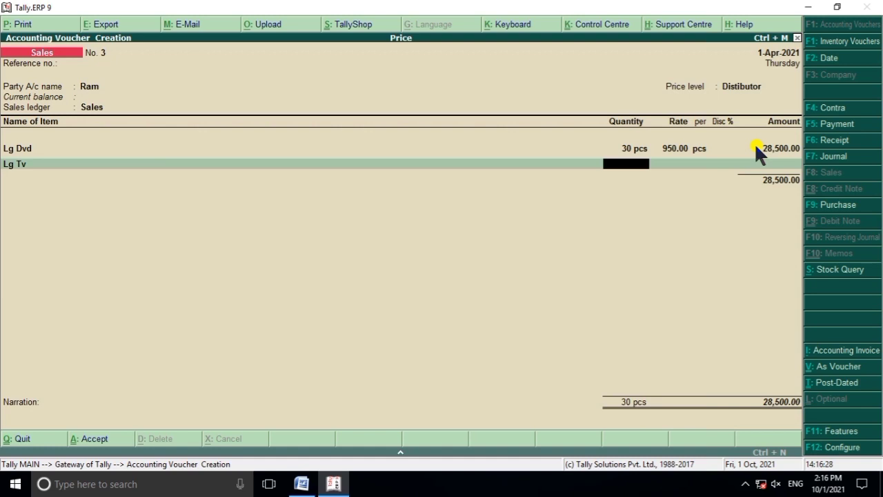
type("30")
key("Return")
key("Return")
key("Return")
key("Return")
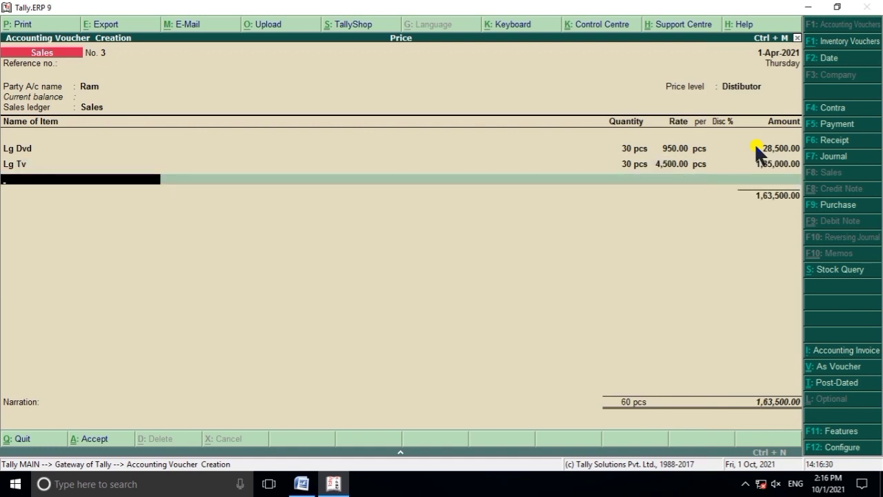
Add Lg Walkman as the third sales item with 30 pcs, accepting its Distibutor rate
key("Down")
key("Down")
key("Down")
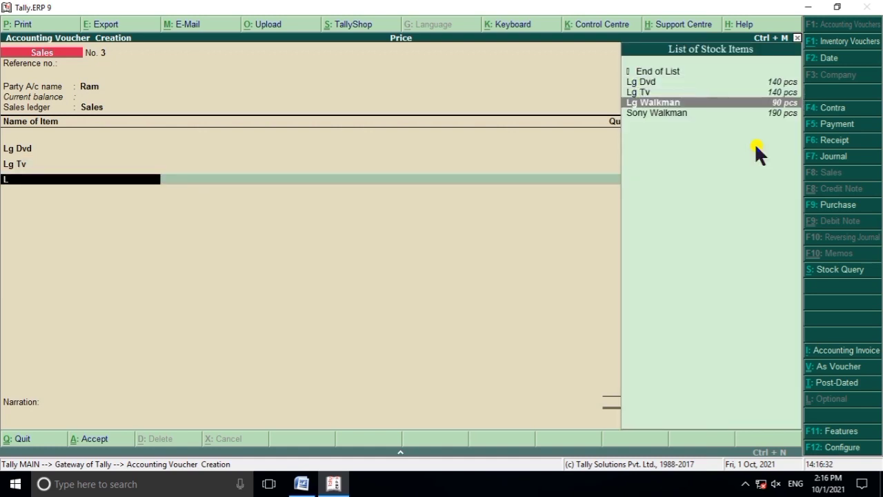
key("Return")
type("30")
key("Return")
key("Return")
key("Return")
key("Return")
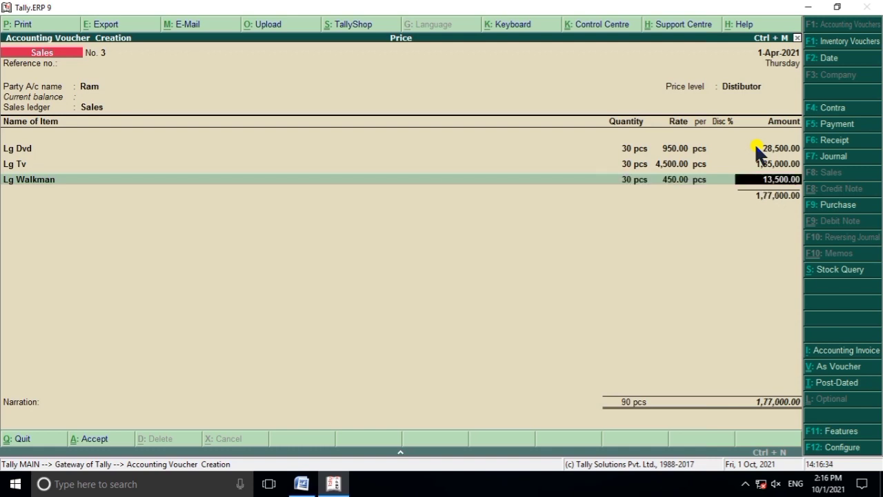
Add Sony Dvd as the fourth sales item with 30 pcs, accepting its Distibutor rate
type("S")
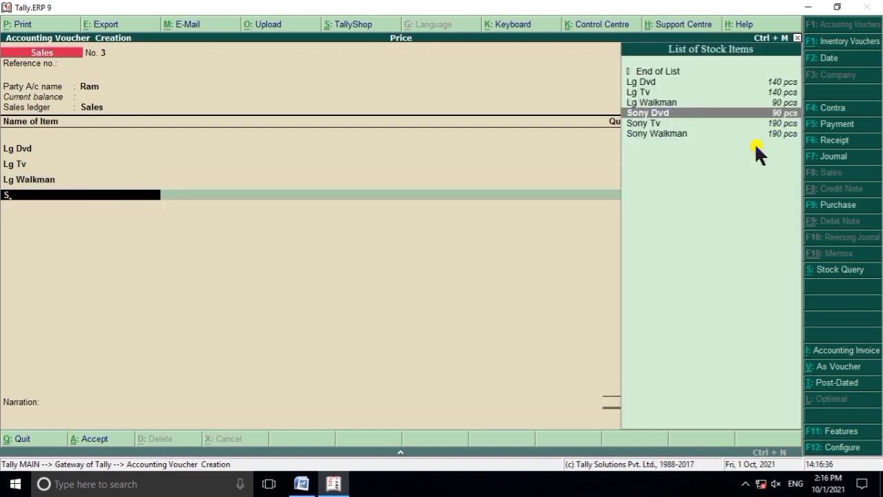
key("Return")
type("30")
key("Return")
key("Return")
key("Return")
key("Return")
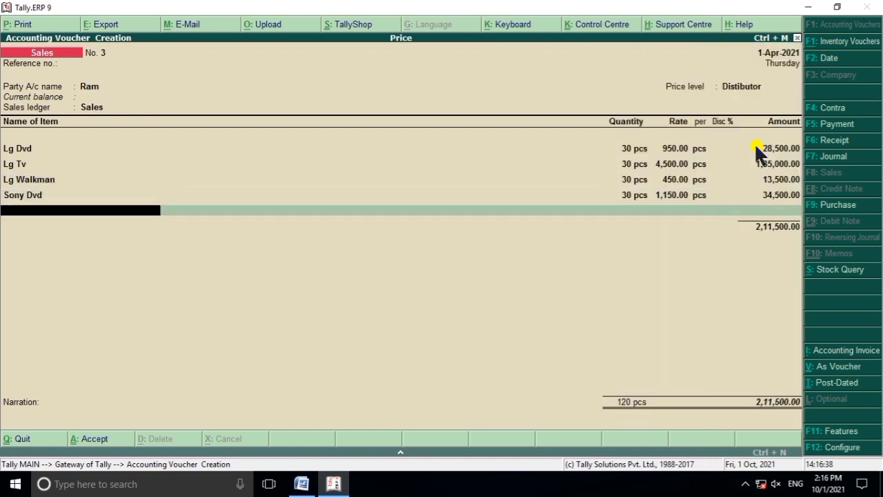
Add Sony Tv as the fifth sales item with 30 pcs, accepting its Distibutor rate
type("S")
key("Down")
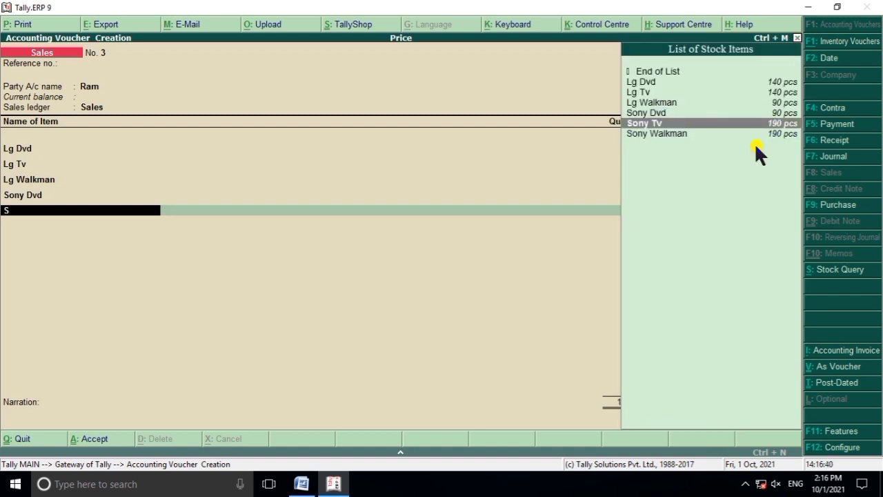
key("Return")
type("30")
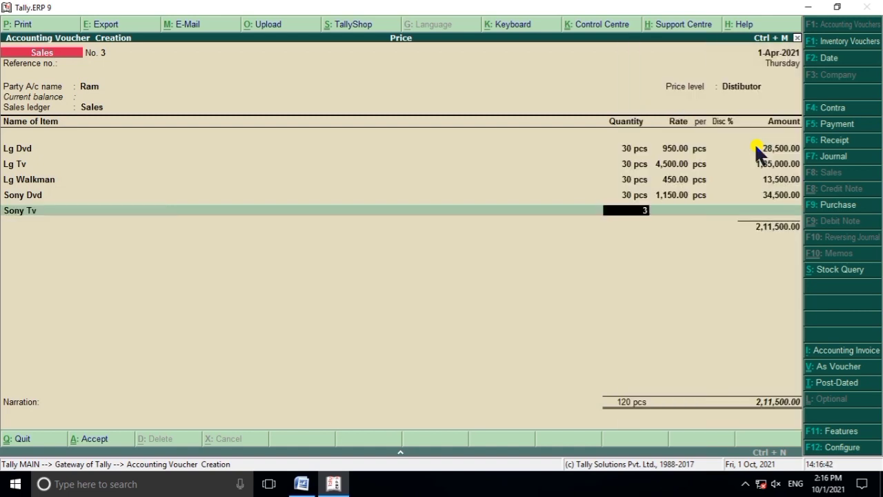
key("Return")
key("Return")
key("Return")
key("Return")
Add Sony Walkman as the sixth sales item with 30 pcs, accepting its Distibutor rate and discount
type("S")
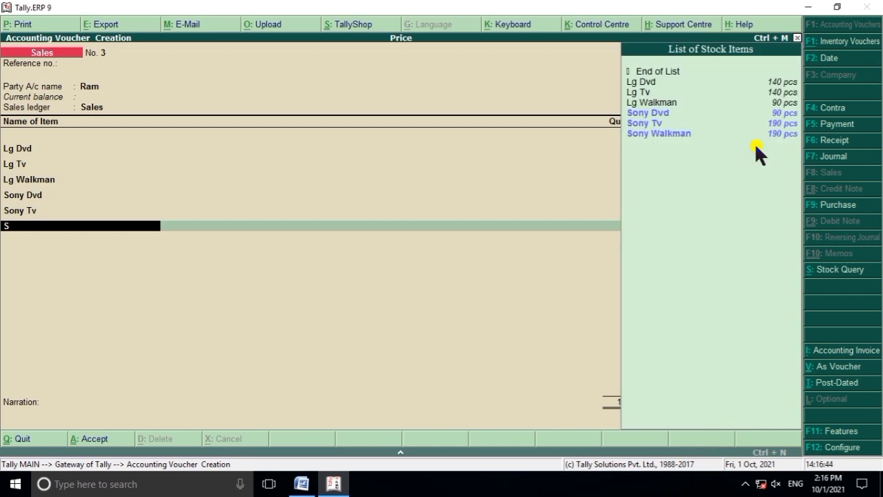
key("Down")
key("Down")
key("Return")
type("30")
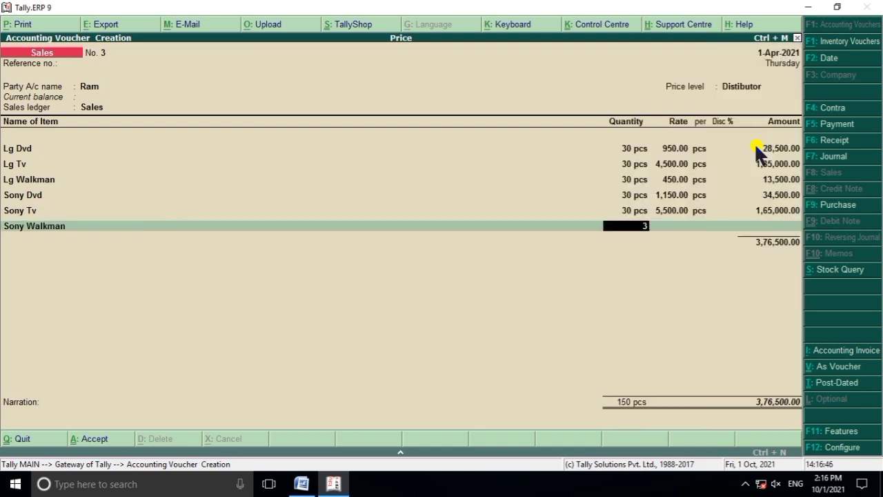
key("Return")
key("Return")
key("Return")
key("Return")
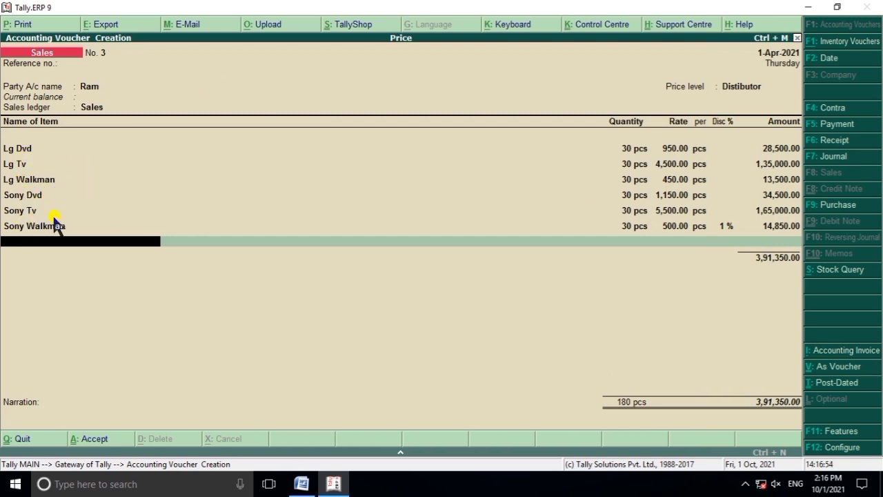
End the item list and save the Distibutor sales voucher without a narration
key("Return")
key("Return")
key("Return")
key("Return")
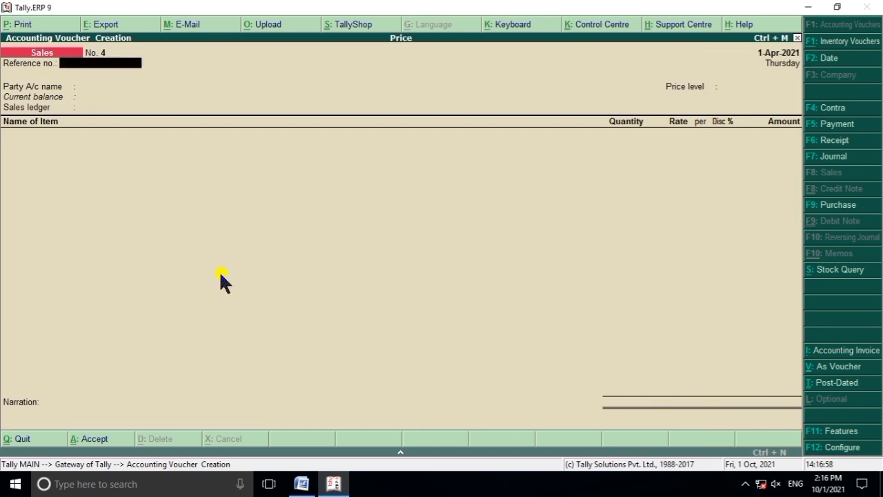
Check exercise item 15 in Word, and start a Receipt voucher in Tally.ERP 9 crediting the Distributor customer's ledger
left_click(302, 484)
scroll(295, 281, "down", 1)
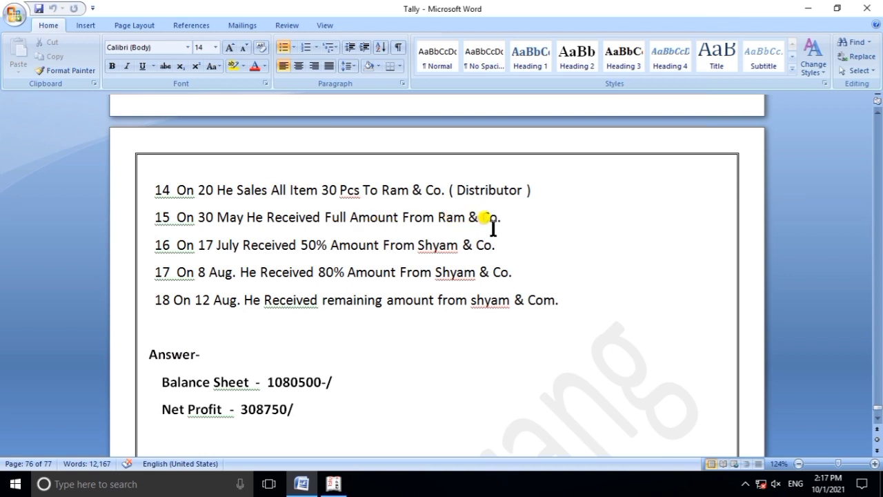
left_click(335, 483)
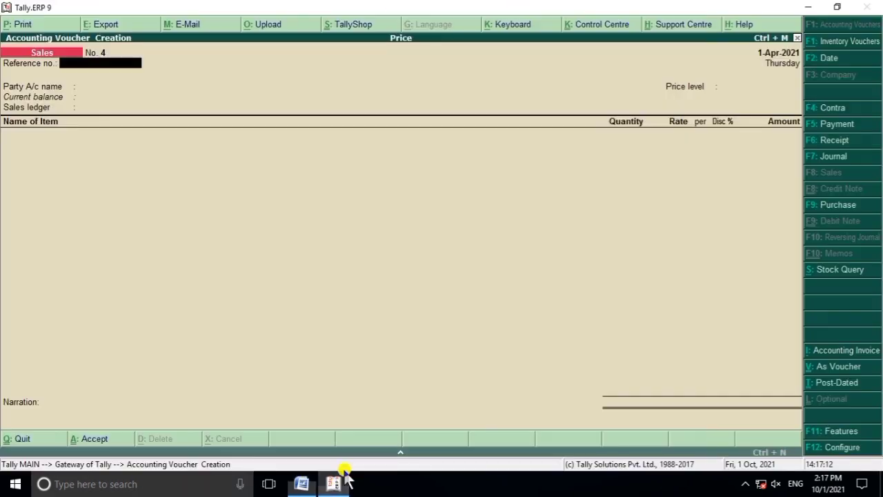
key("F6")
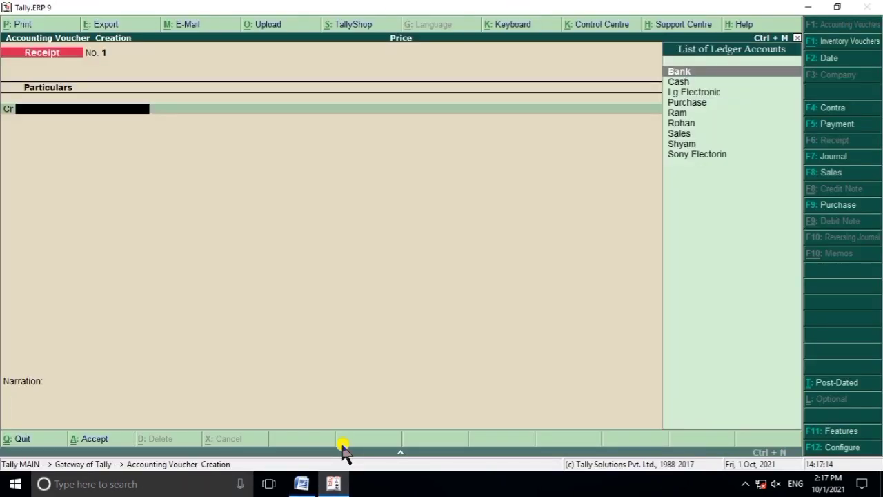
type("R")
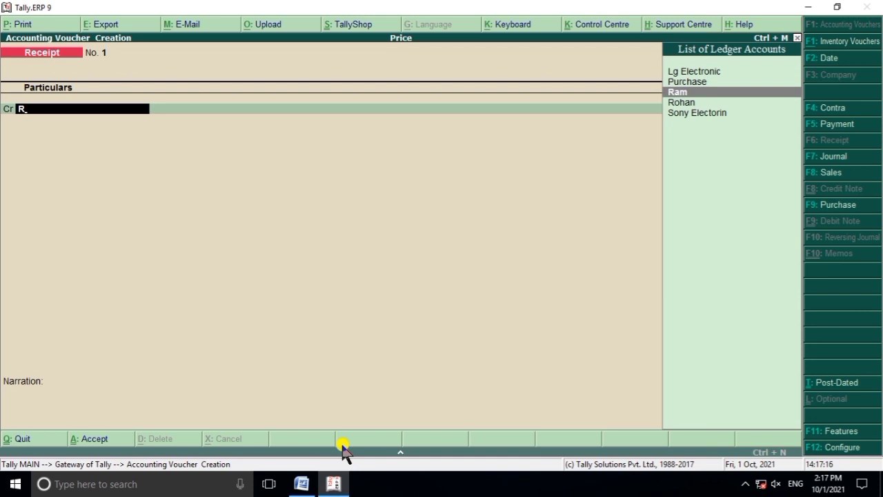
key("Return")
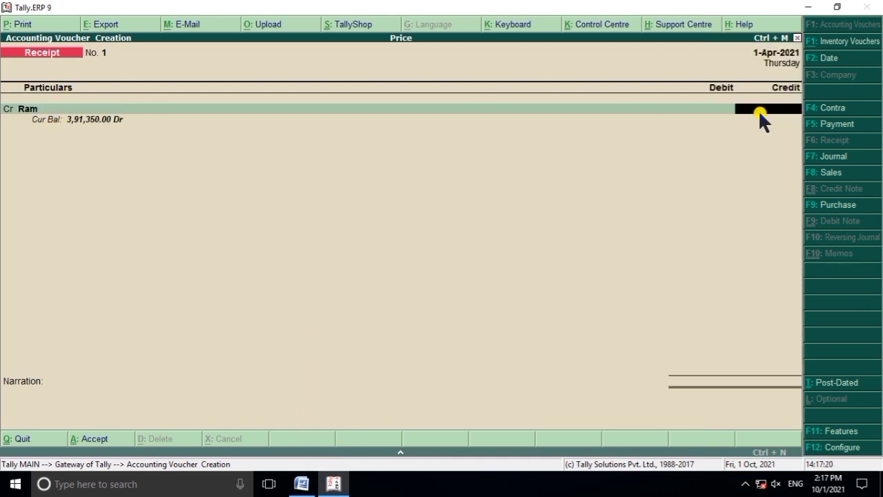
Set the Distributor customer's credit amount to 391350 and allocate it against bill reference 3
type("391350")
key("Return")
key("Return")
key("Return")
key("Return")
key("Return")
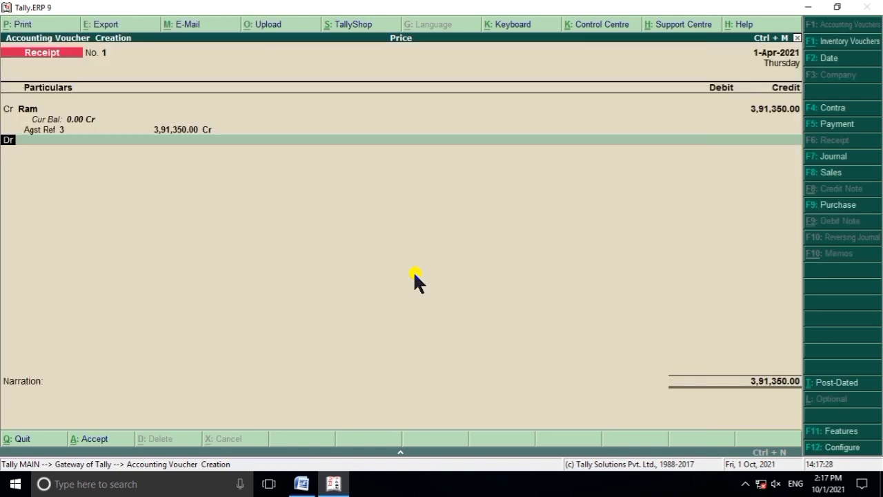
Debit Cash for the full amount received from the Distributor customer and save the receipt voucher
type("C")
key("Down")
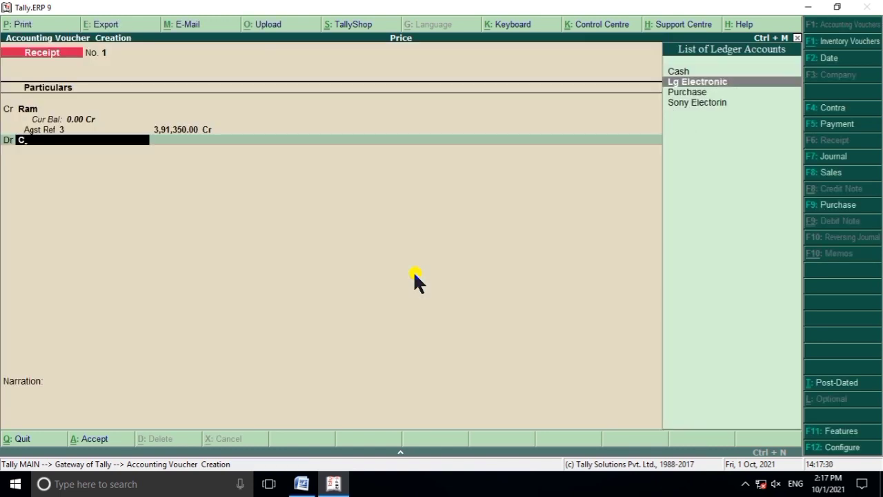
key("Up")
key("Return")
key("Return")
key("Return")
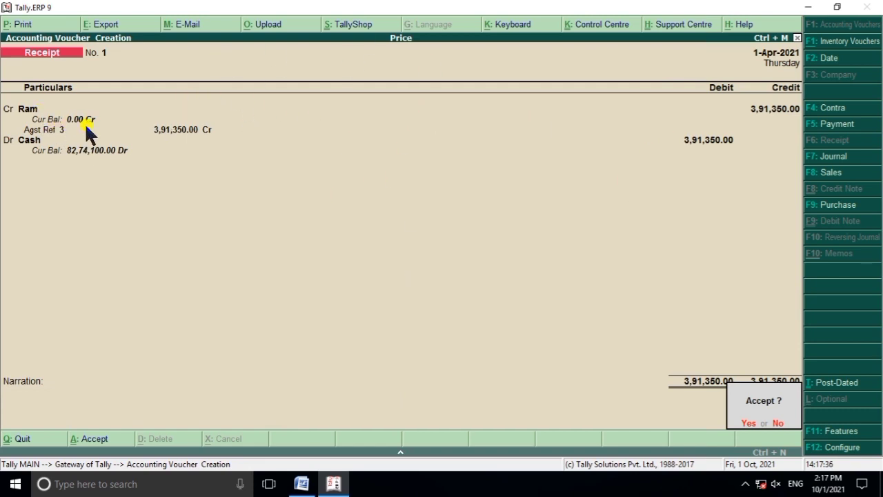
key("Return")
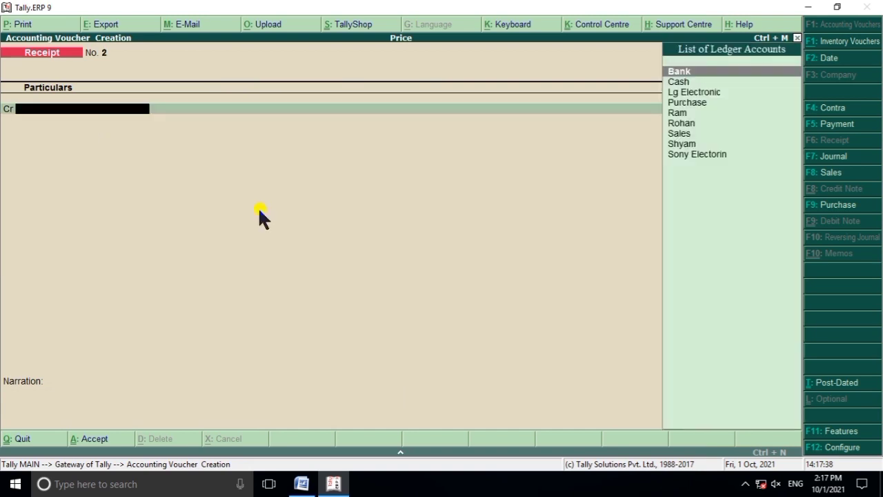
Check exercise item 16 in Word, and select its customer's ledger in the Tally.ERP 9 receipt to view the balance
left_click(301, 483)
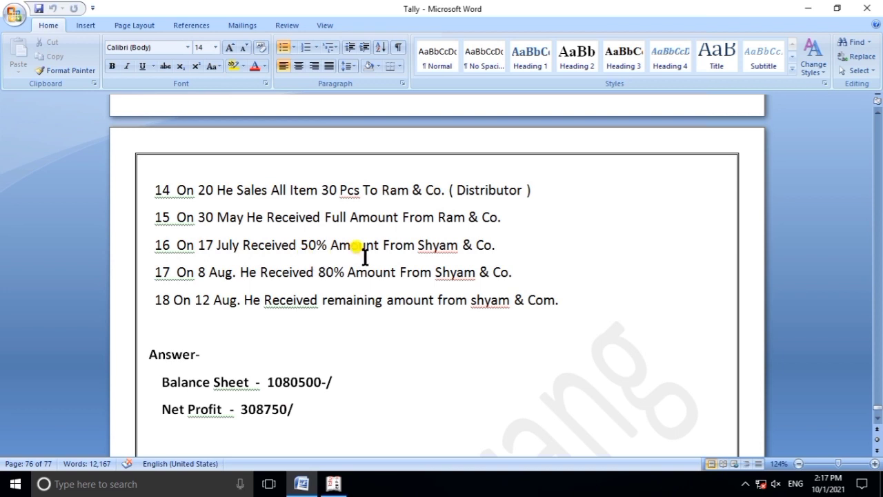
left_click(334, 485)
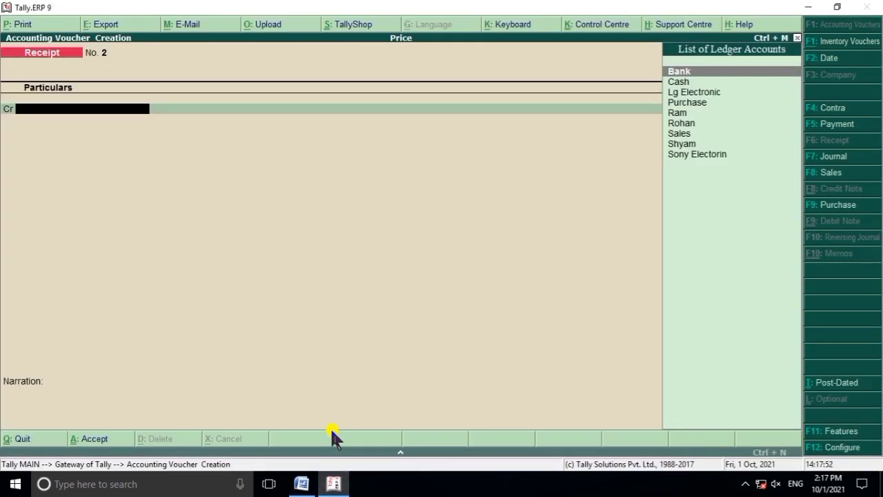
type("S")
key("Down")
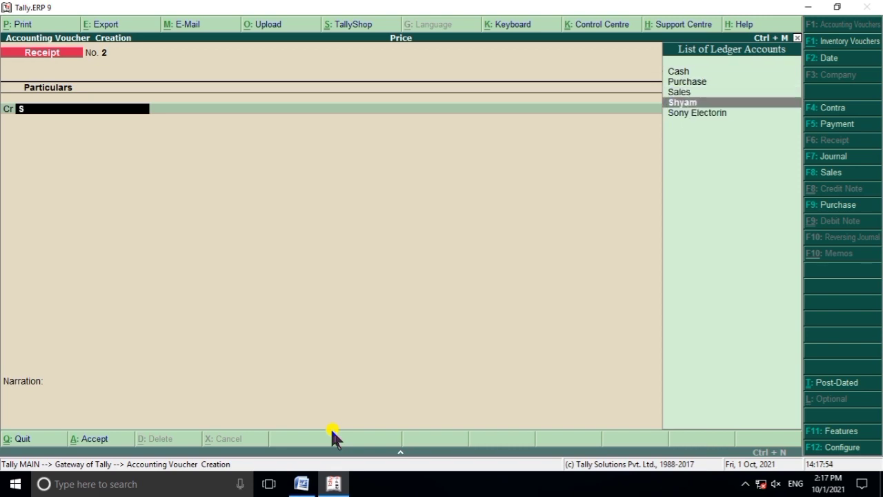
key("Return")
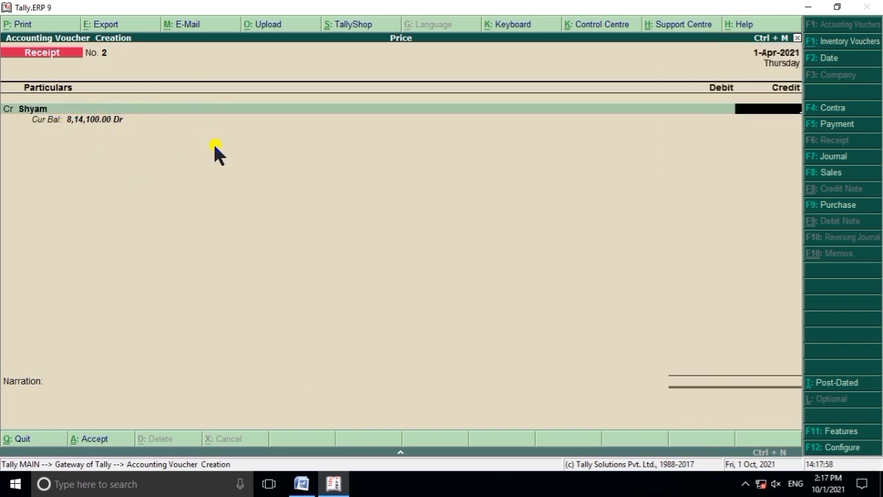
Calculate 50% of the customer's balance in the built-in calculator as 814100/2
key("ctrl+n")
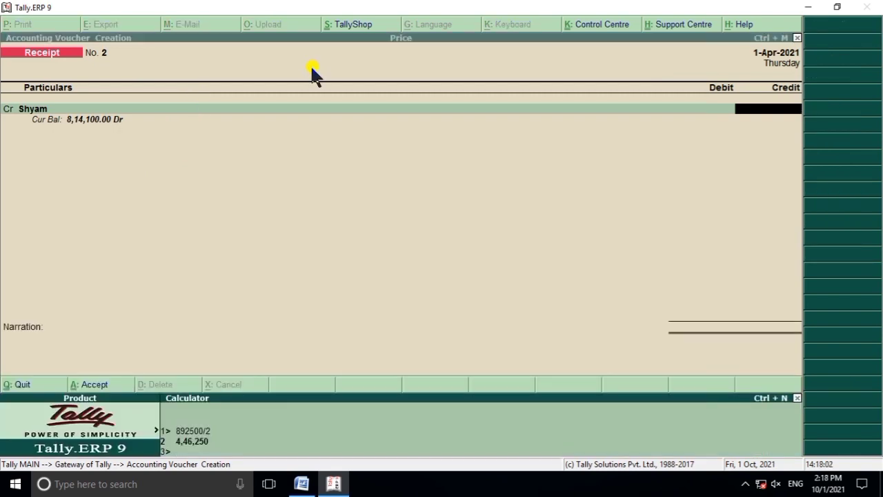
type("814100/2")
key("Return")
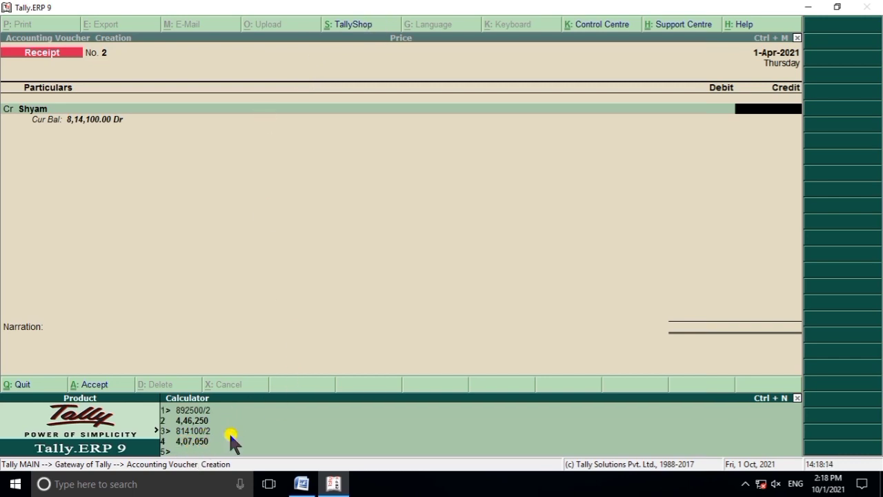
key("ctrl+m")
key("F4")
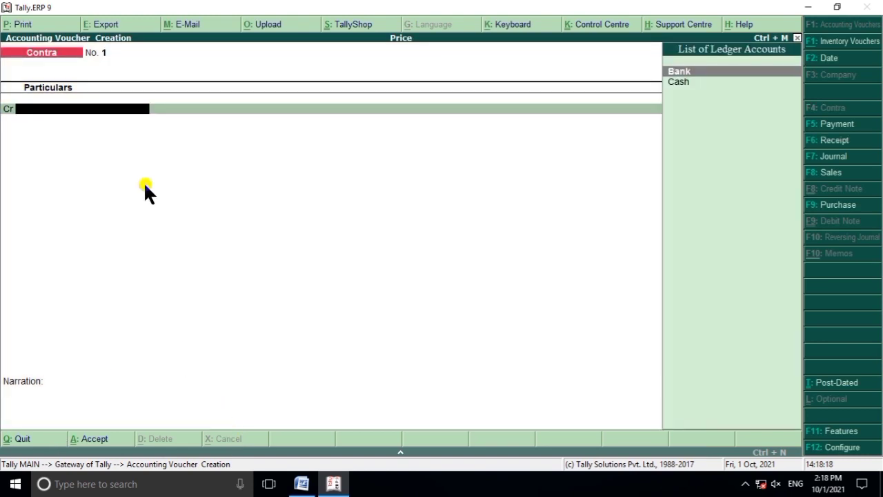
key("Escape")
key("y")
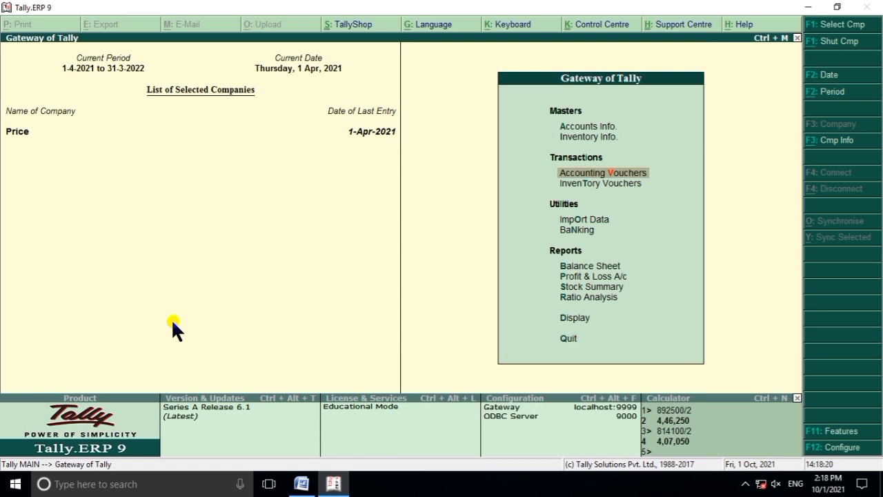
Reopen accounting voucher entry and start a Receipt voucher crediting the customer from exercise item 16
key("Return")
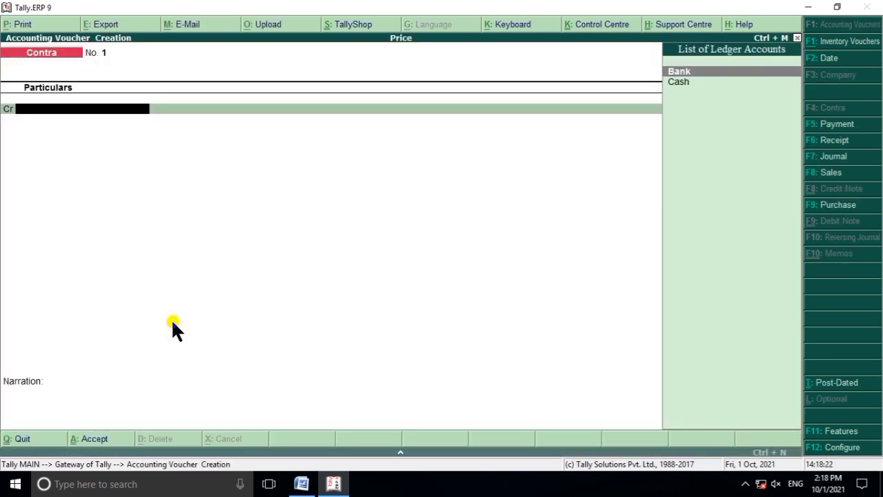
key("F6")
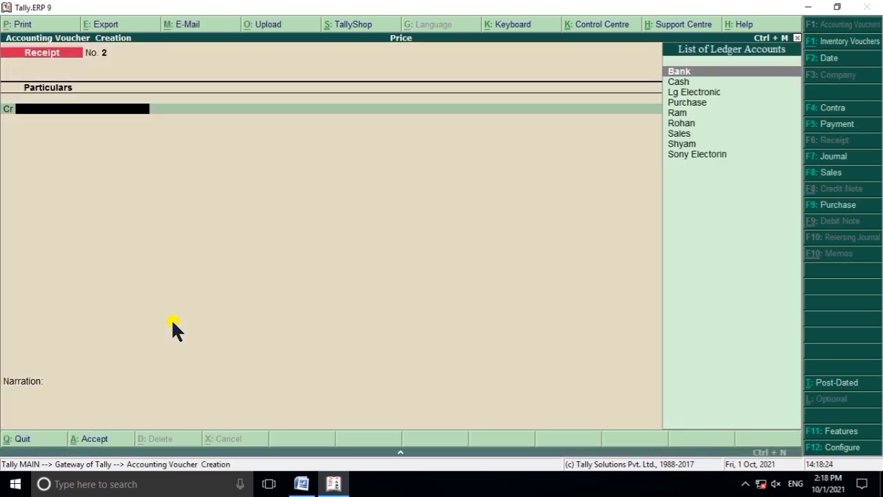
type("S")
key("Down")
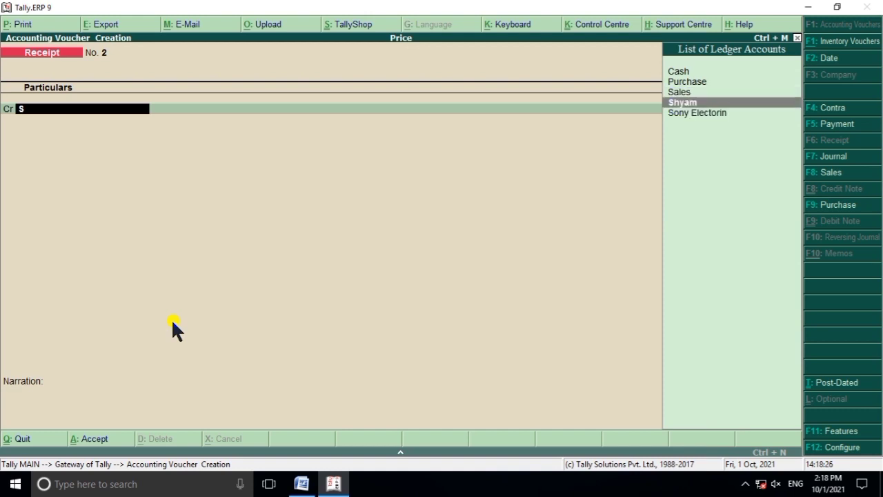
key("Return")
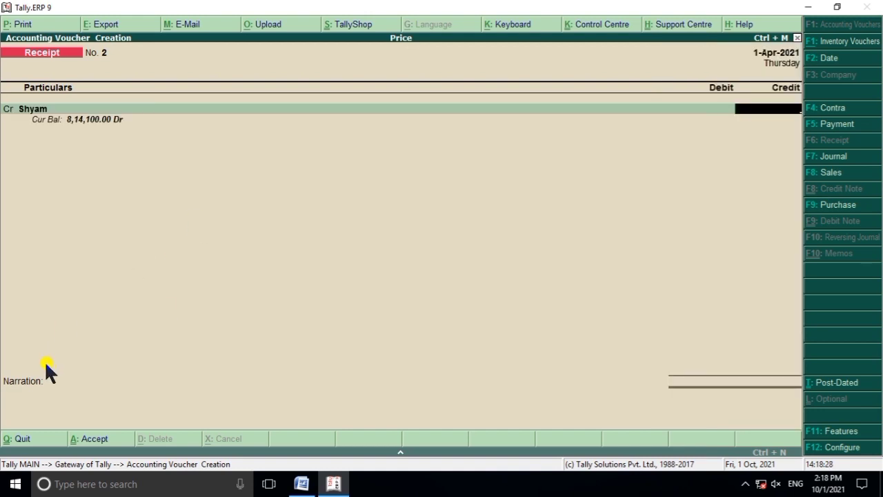
Enter the calculated half, 407050, as the customer's credit amount and allocate it against bill reference 1
key("ctrl+n")
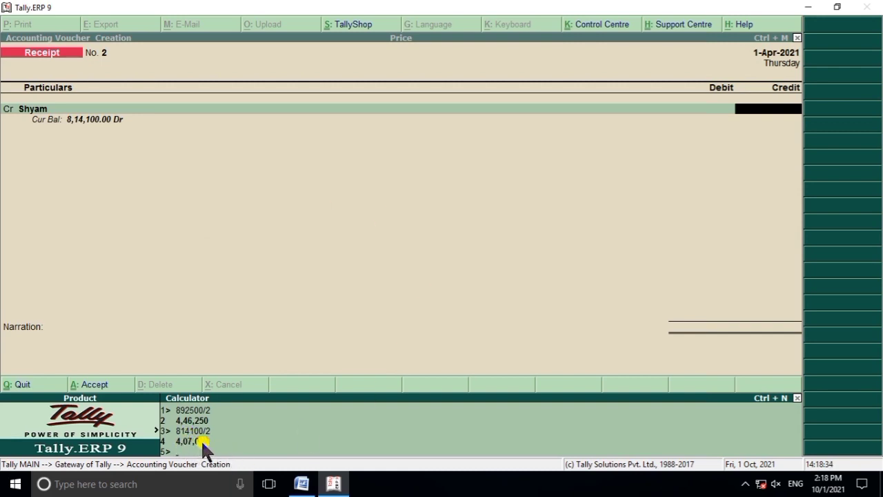
key("ctrl+m")
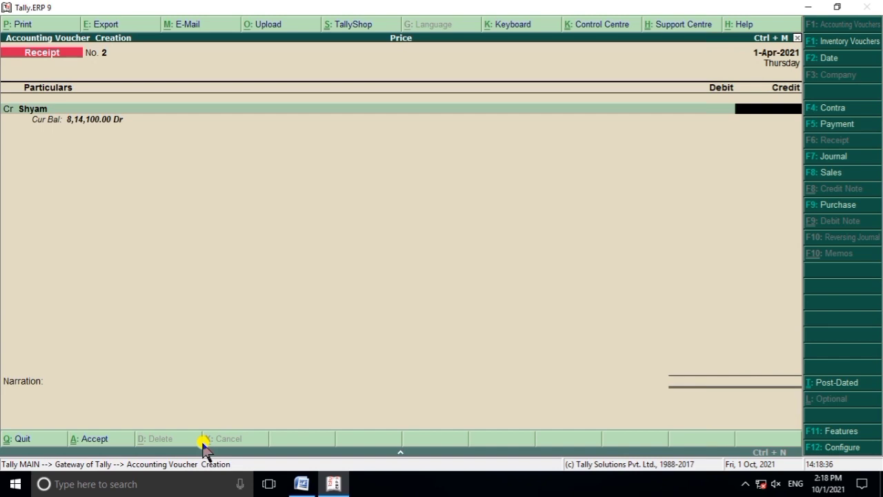
type("407050")
key("Return")
key("Return")
key("Return")
key("Return")
key("Return")
key("Return")
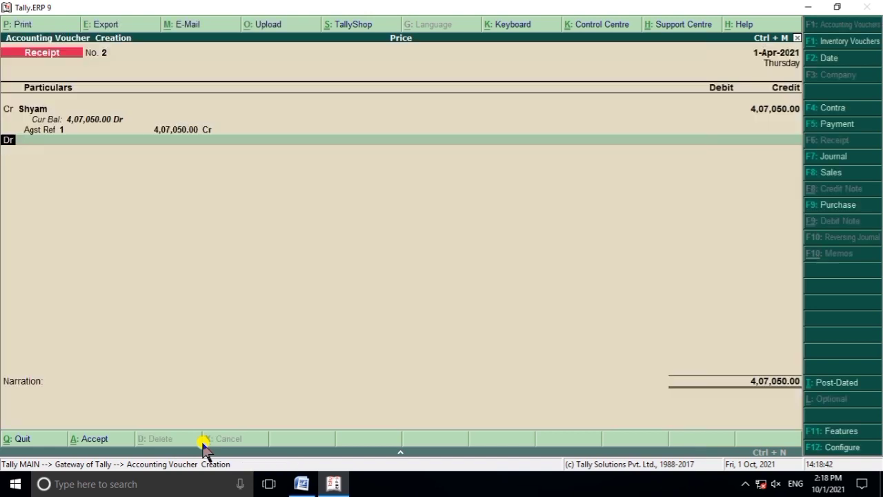
Debit Cash for the 50% receipt of 407050 and save the voucher without a narration
type("C")
key("Down")
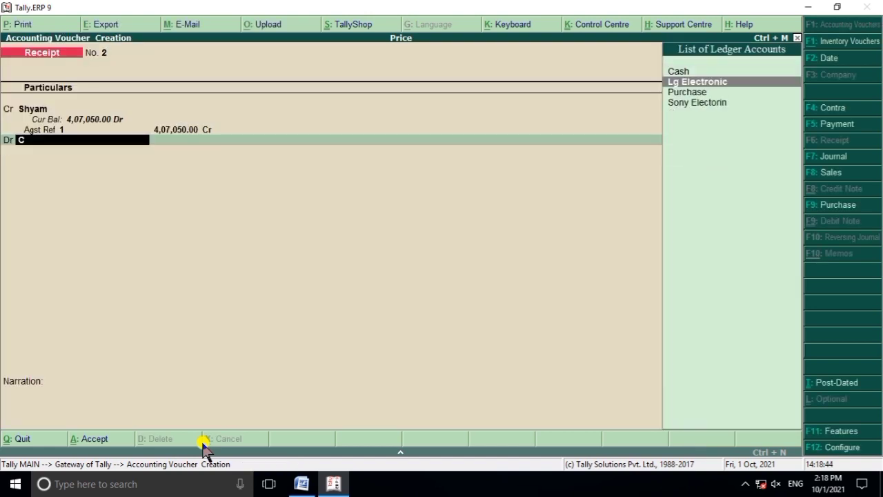
key("Up")
key("Return")
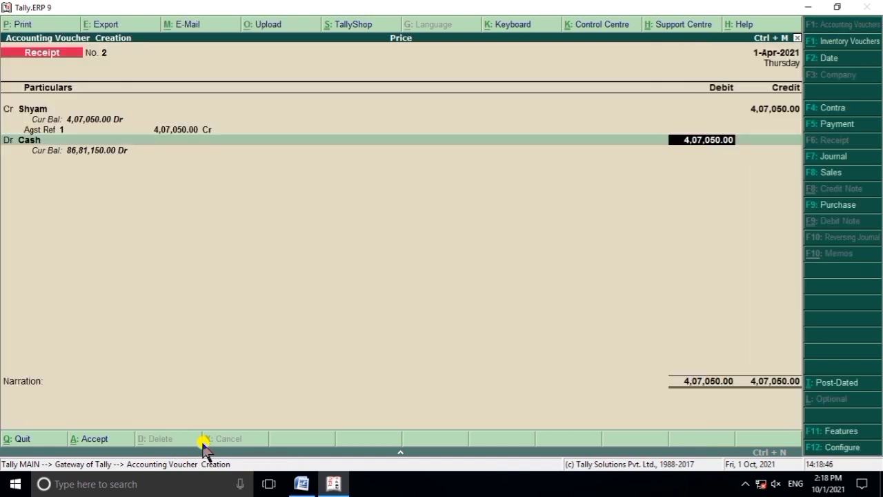
key("Return")
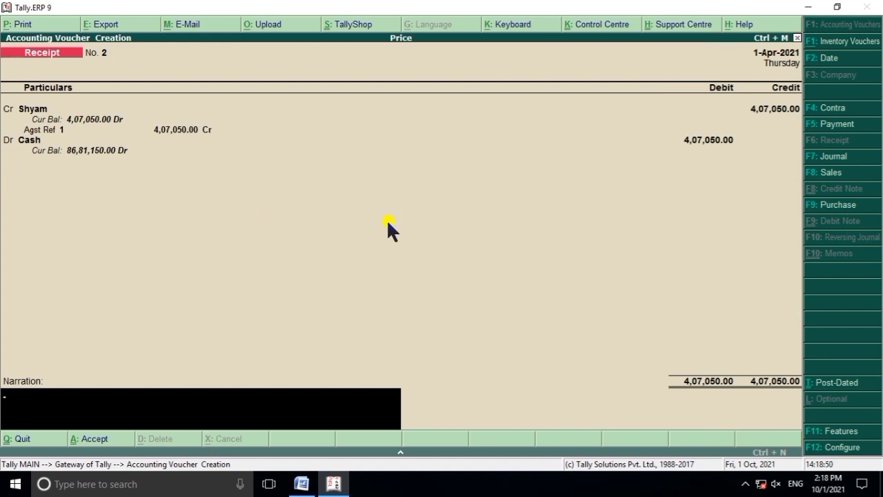
key("Return")
key("Return")
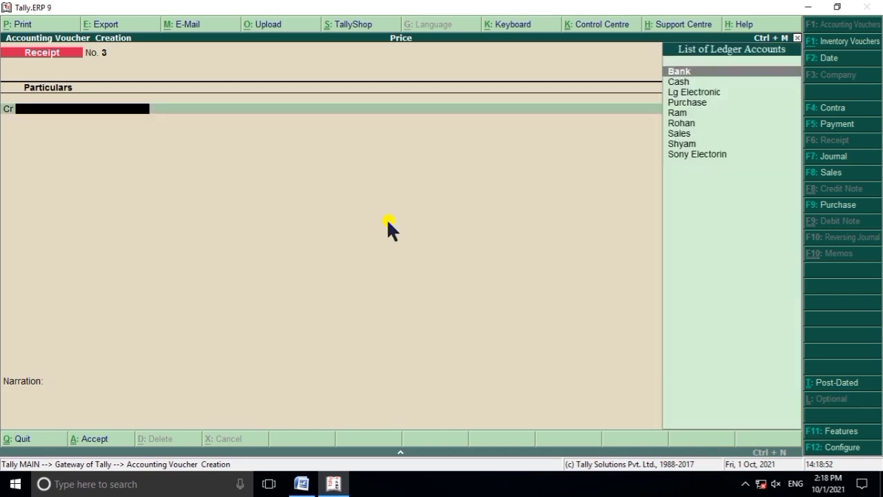
Check exercise item 17 in Word and credit its customer in Receipt voucher No. 3 in Tally.ERP 9
left_click(302, 482)
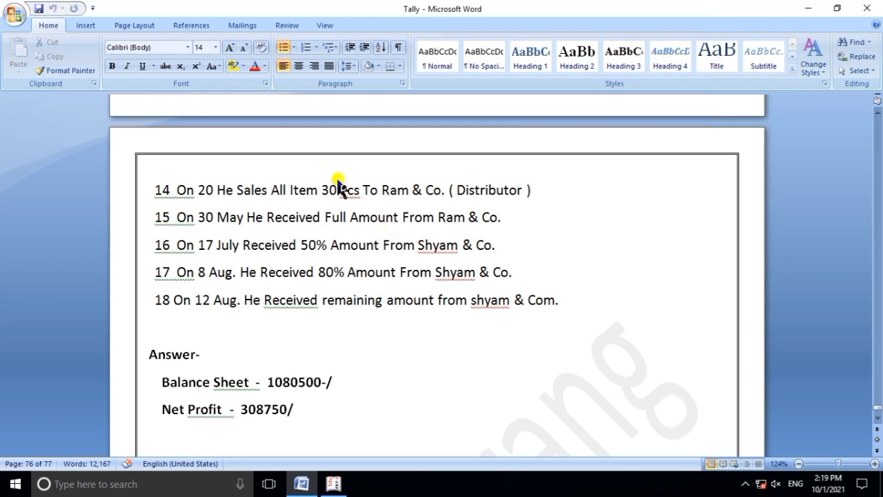
left_click(301, 483)
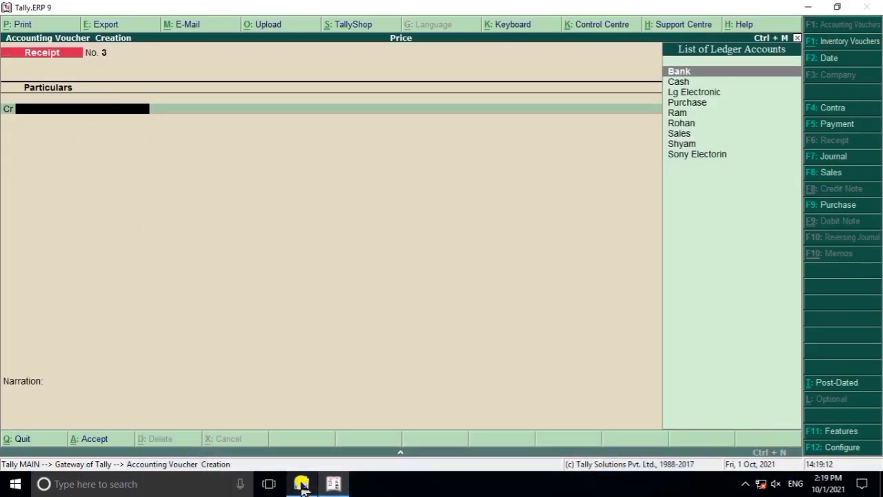
type("S")
key("Down")
key("Down")
key("Down")
key("Down")
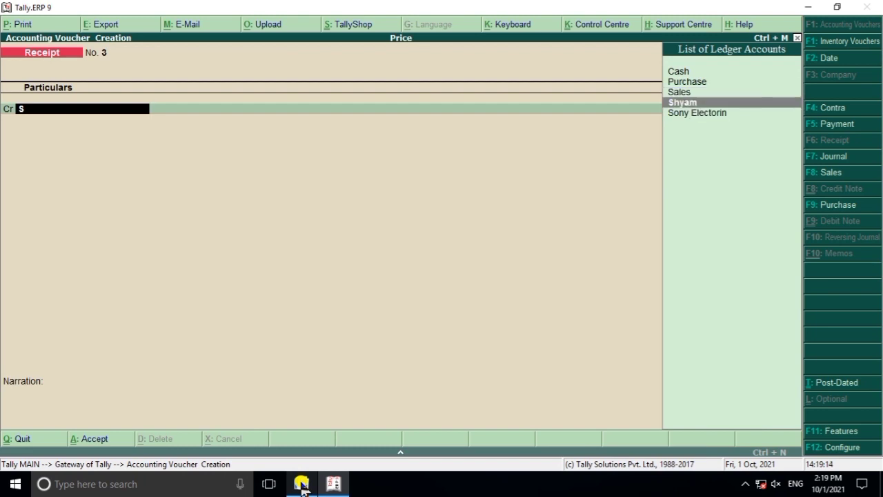
key("Up")
key("Return")
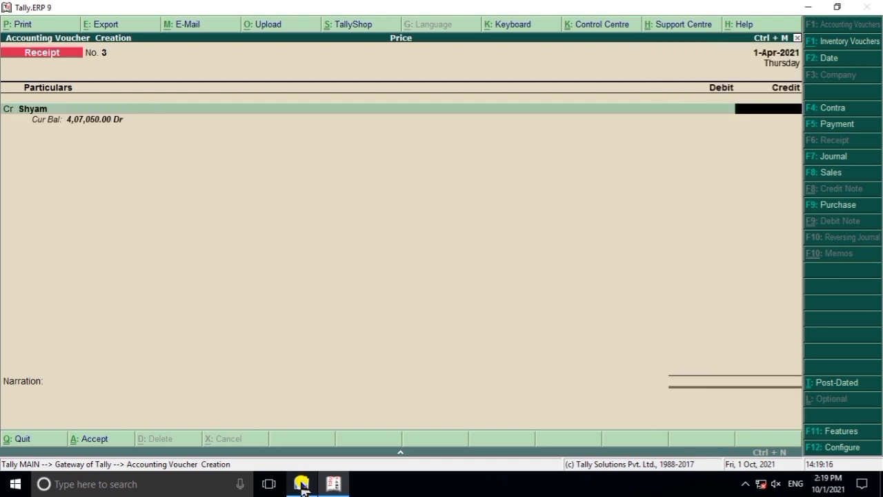
Calculate 80% of the customer's remaining balance in the built-in calculator as 407050*80/100
key("ctrl+n")
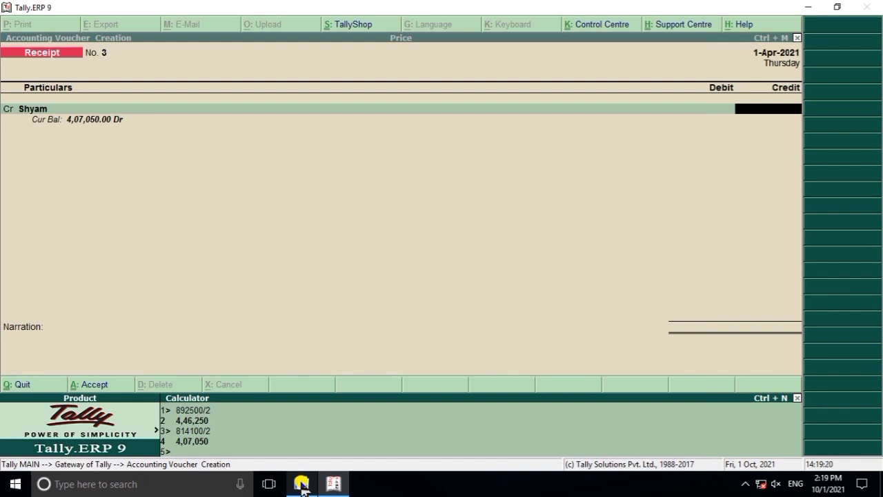
type("407050*80/100")
key("Return")
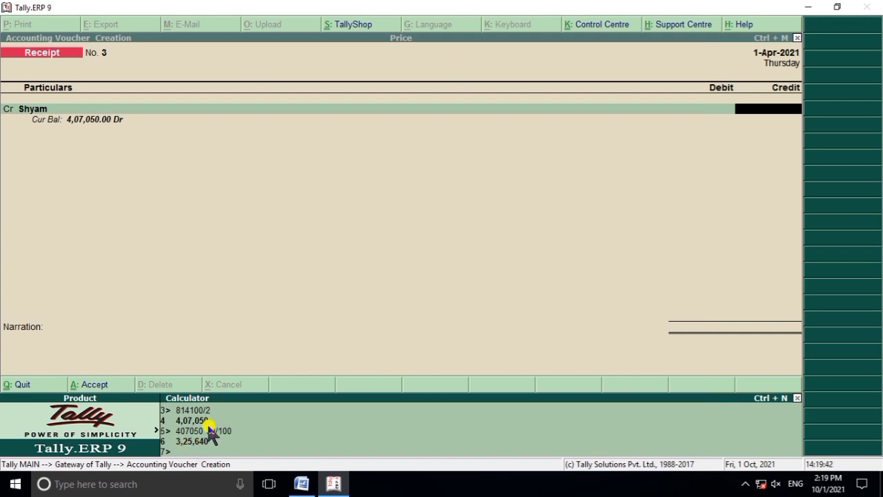
Enter 325640 as the customer's credit amount and allocate it as Agst Ref to bill reference 1
key("ctrl+n")
type("3,2")
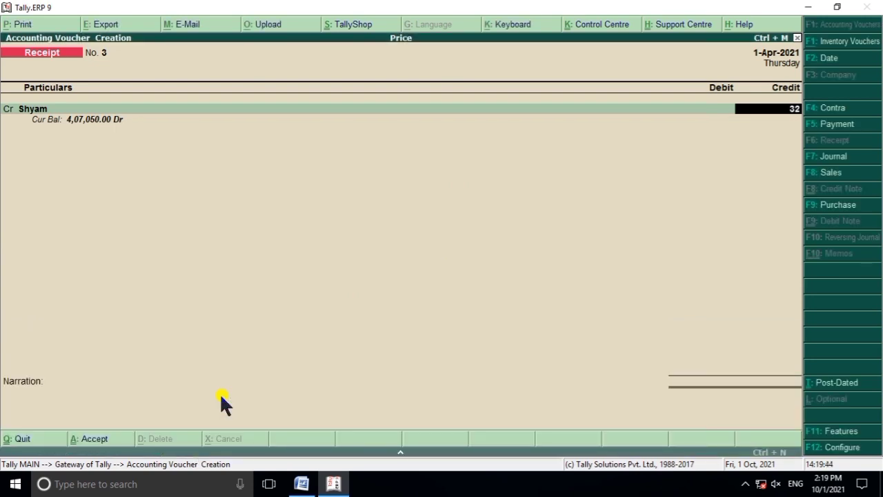
type("5,6")
type("4")
type("0")
key("Return")
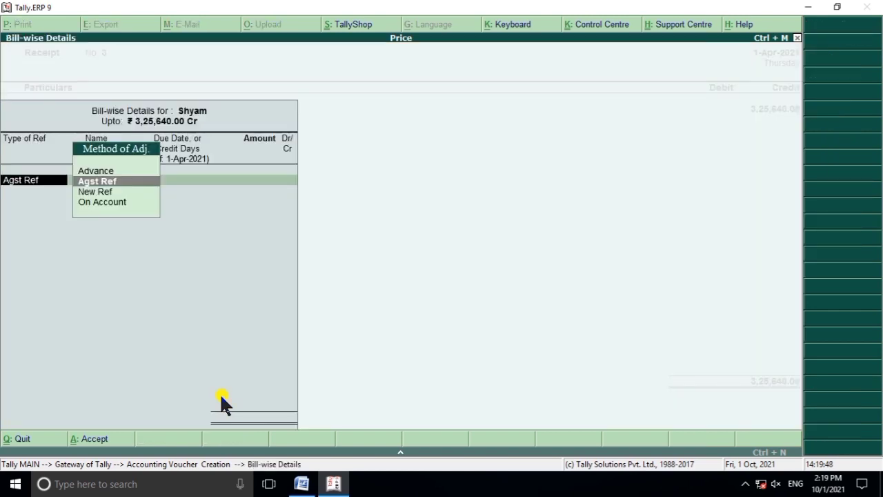
key("Return")
key("Return")
key("Return")
key("Return")
Debit Cash for the 80% receipt of 325640 and save the voucher without a narration
key("Return")
key("Return")
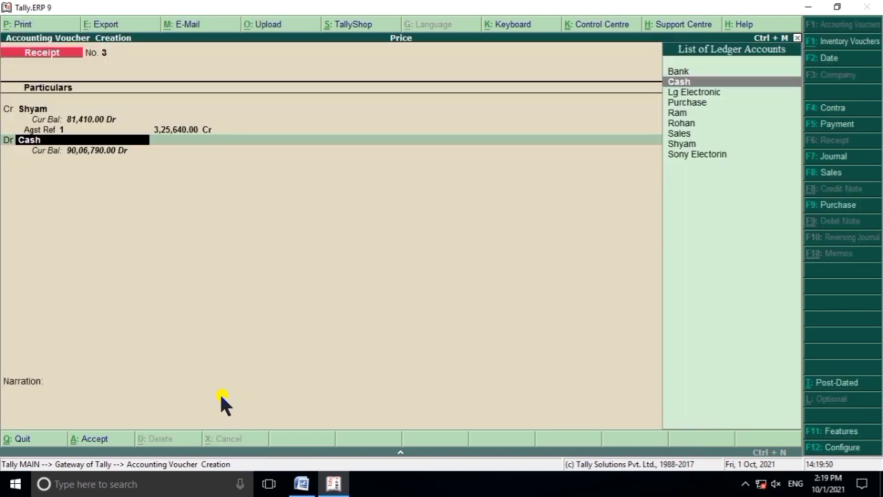
key("Return")
key("Return")
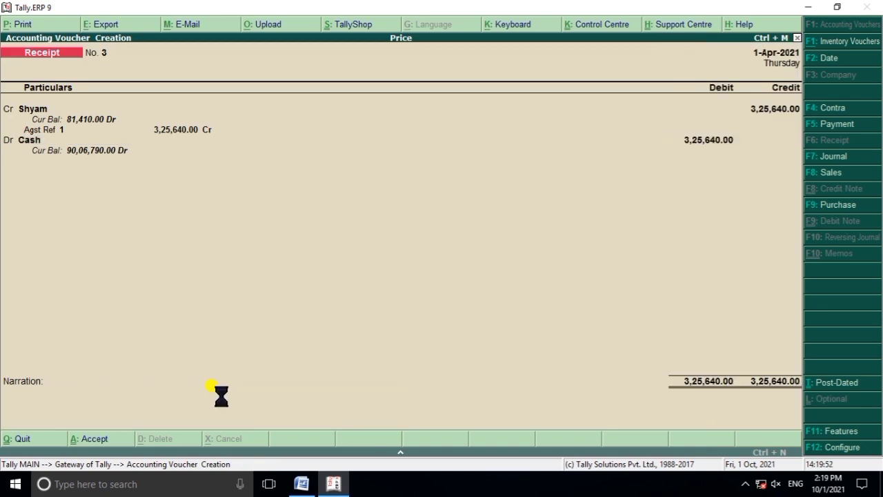
Check exercise item 18 in Word and credit the same customer in Receipt voucher No. 4 in Tally.ERP 9
left_click(302, 483)
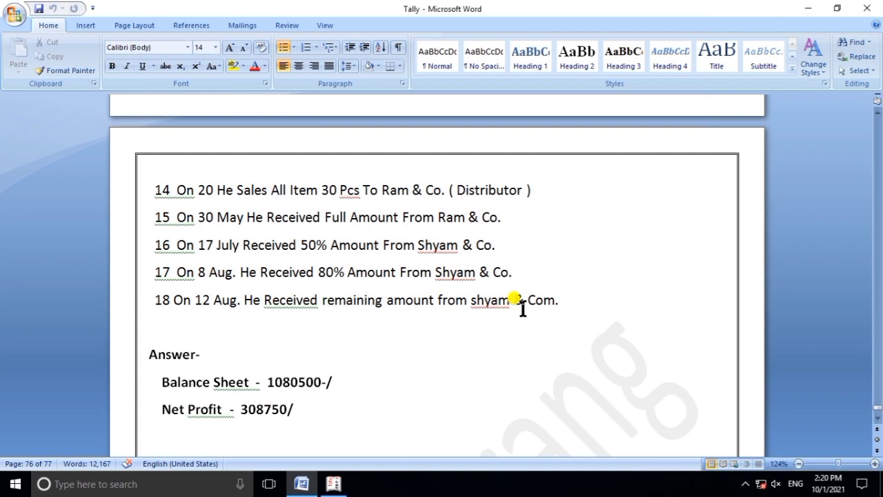
left_click(333, 483)
type("S")
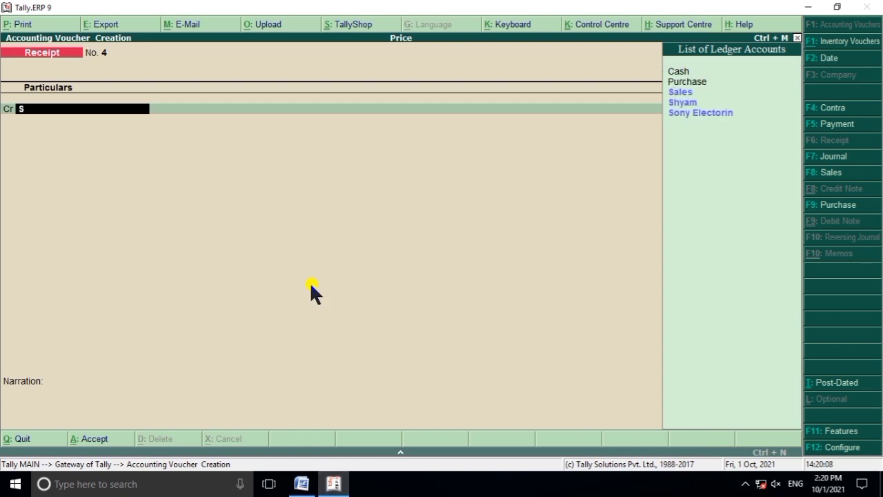
key("Down")
key("Down")
key("Down")
key("Down")
key("Up")
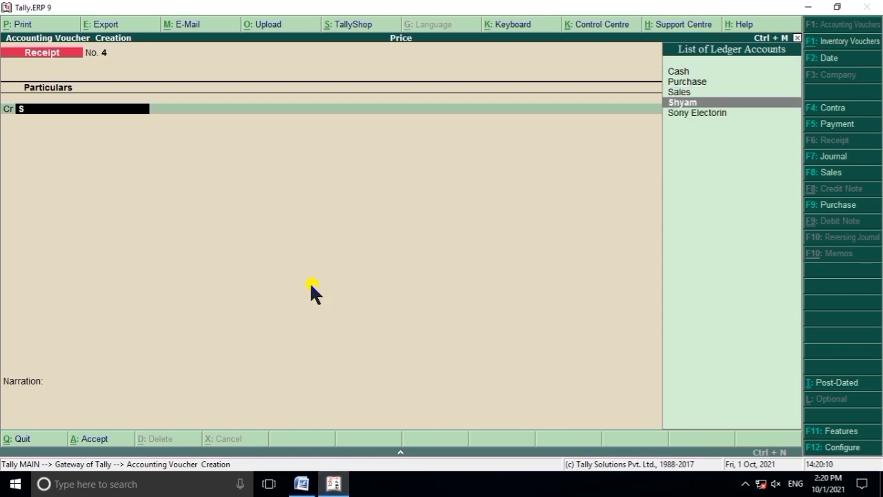
key("Return")
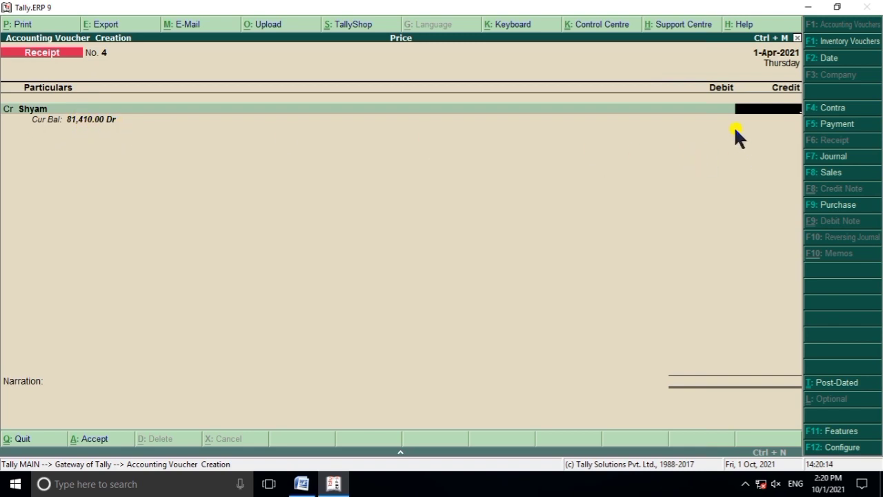
Enter the remaining 81410 as the customer's credit amount and allocate it against bill reference 1
type("81")
type("410")
key("Return")
key("Return")
key("Return")
key("Return")
Debit Cash for the final receipt of 81410 and save the voucher without a narration
key("Return")
key("Return")
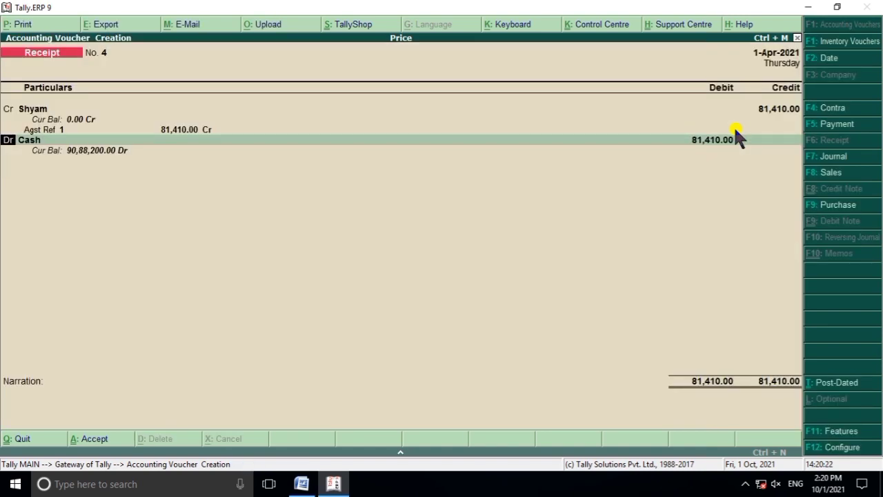
key("Return")
key("Return")
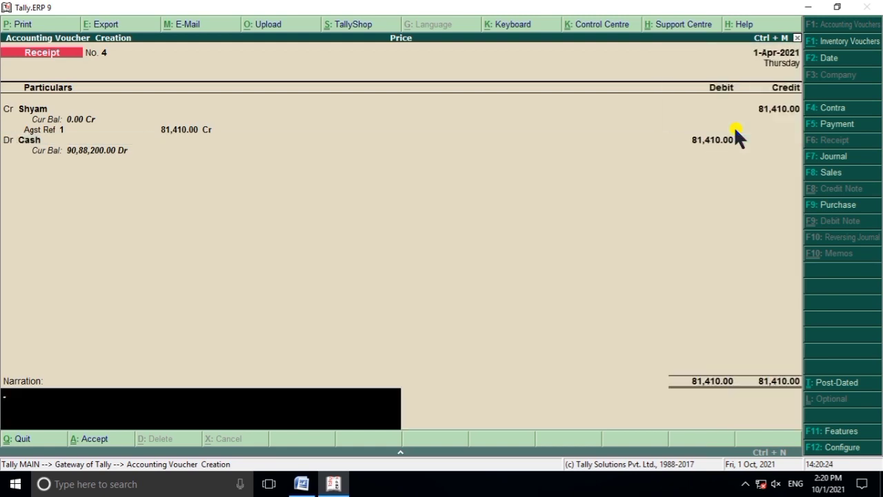
key("Return")
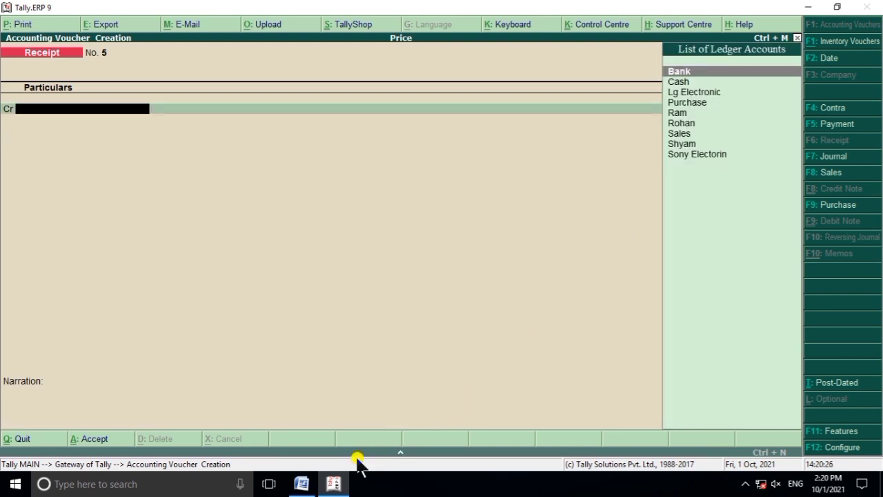
Read the exercise's answer figures in Word and open the Balance Sheet in Tally.ERP 9 to compare them
left_click(301, 484)
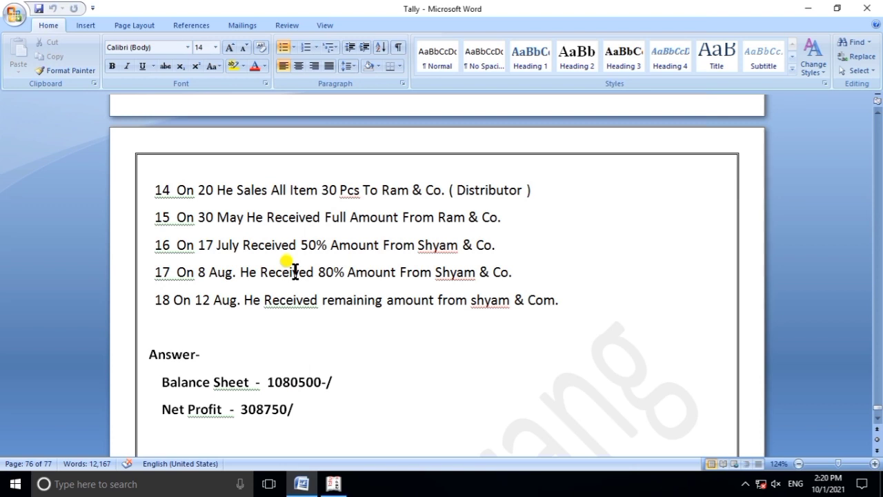
scroll(294, 269, "down", 3)
scroll(295, 272, "up", 1)
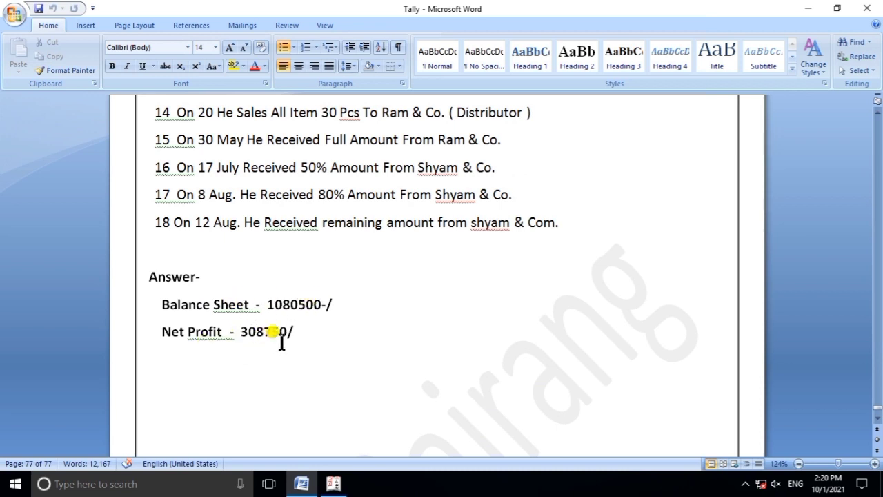
left_click(333, 483)
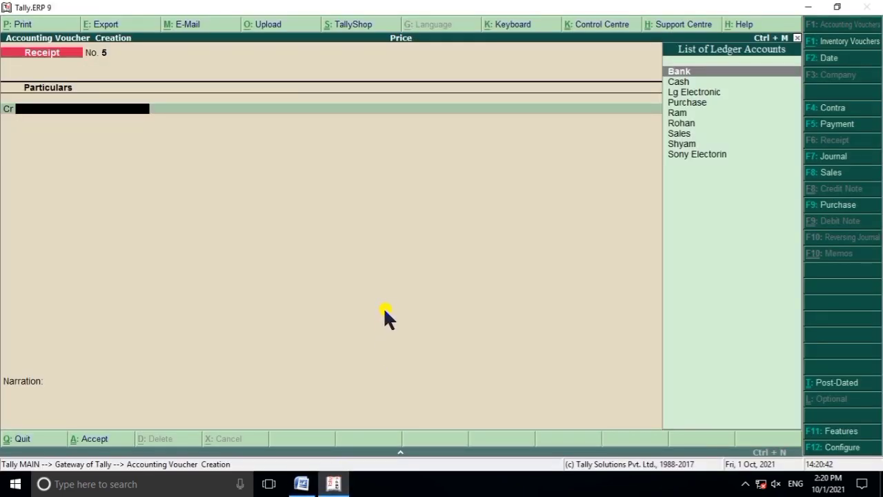
key("Escape")
key("y")
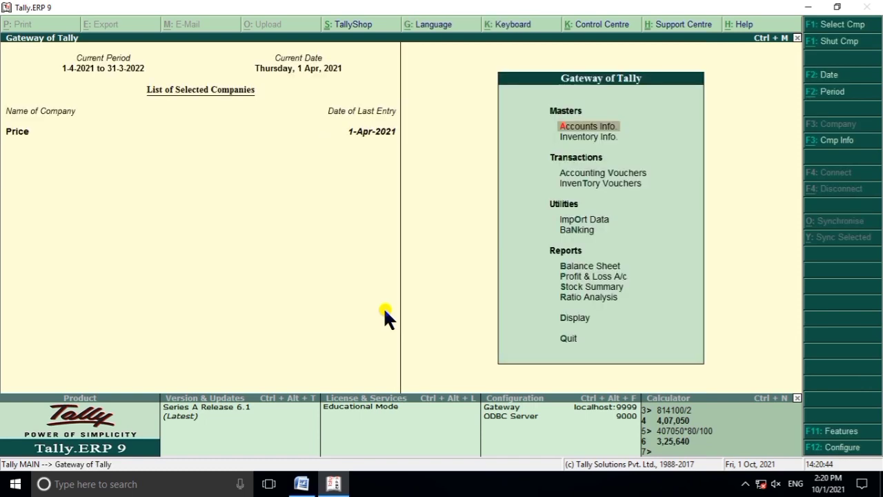
key("b")
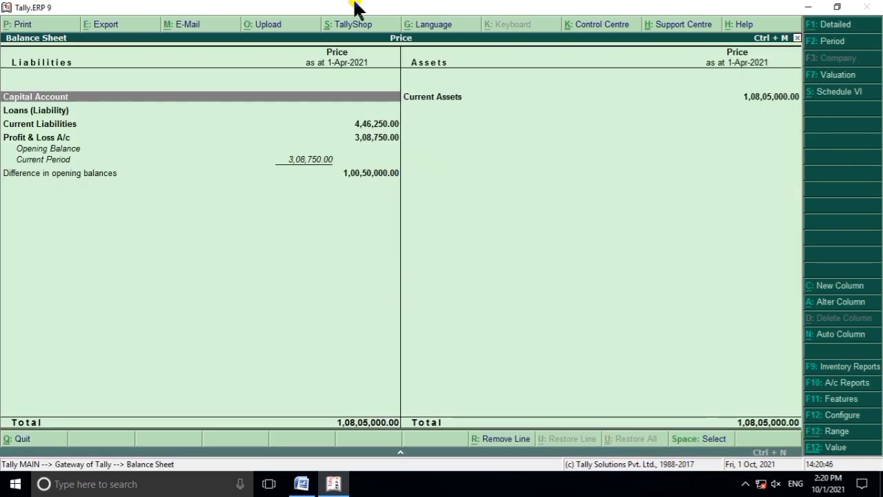
Switch to Word and correct the exercise's Balance Sheet answer to 10805000
left_click(328, 483)
left_click(334, 484)
left_click(333, 484)
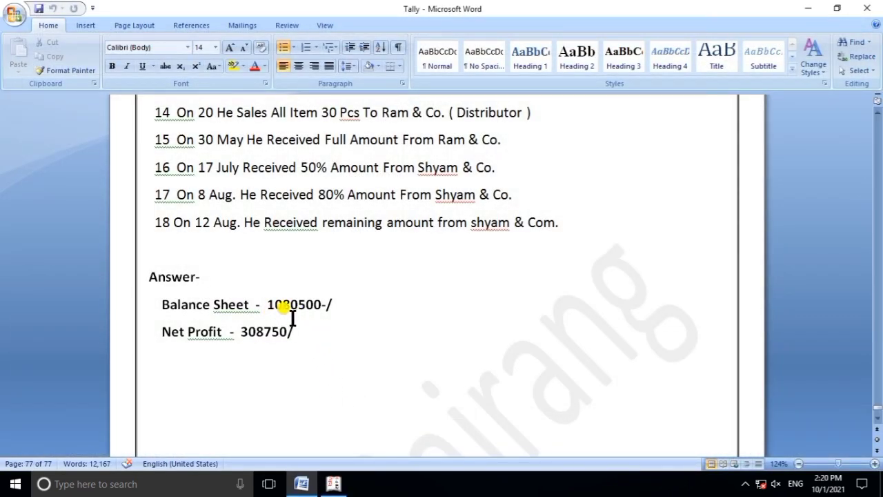
left_click(330, 313)
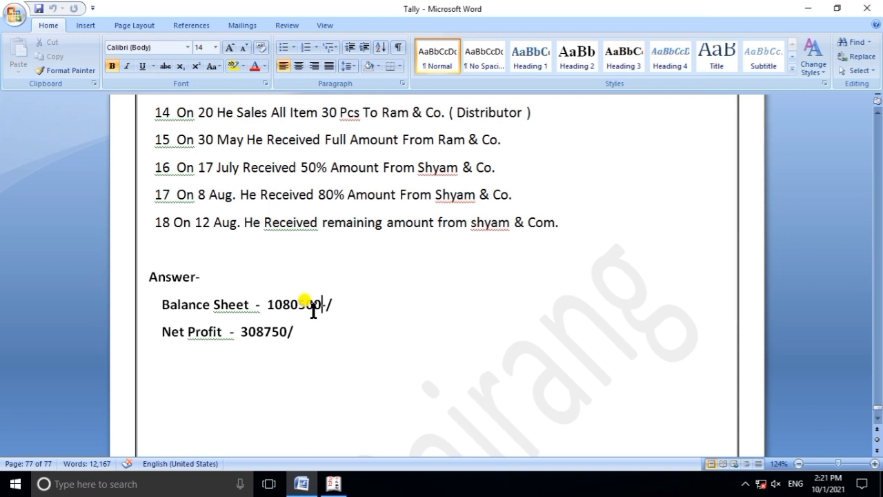
type("0")
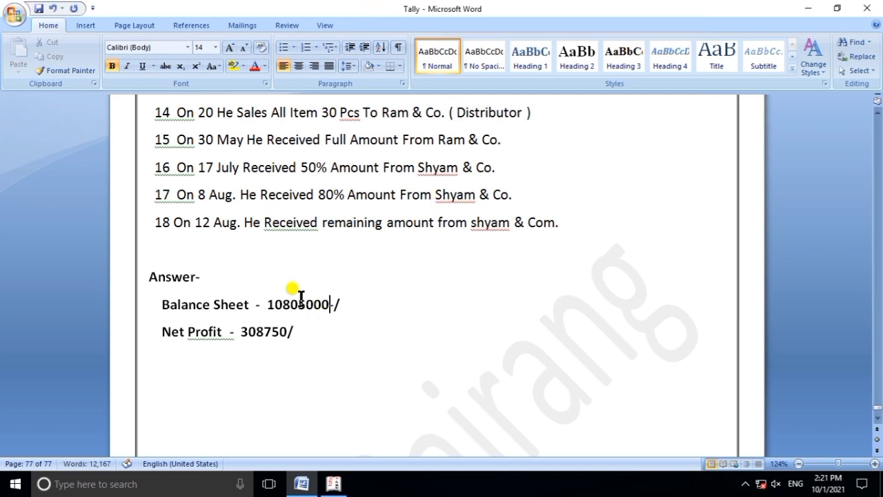
Open the Profit & Loss A/c from the Tally.ERP 9 Balance Sheet and compare its Nett Profit with the Word answer
left_click(333, 483)
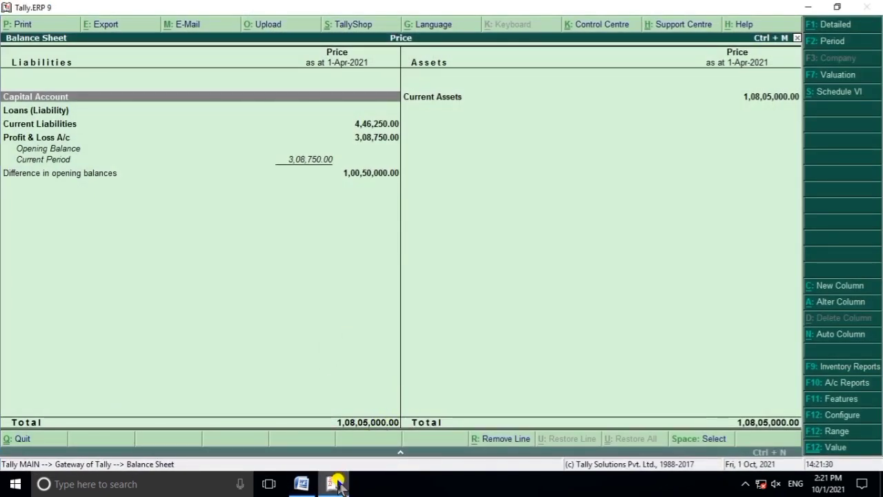
key("Down")
key("Down")
key("Down")
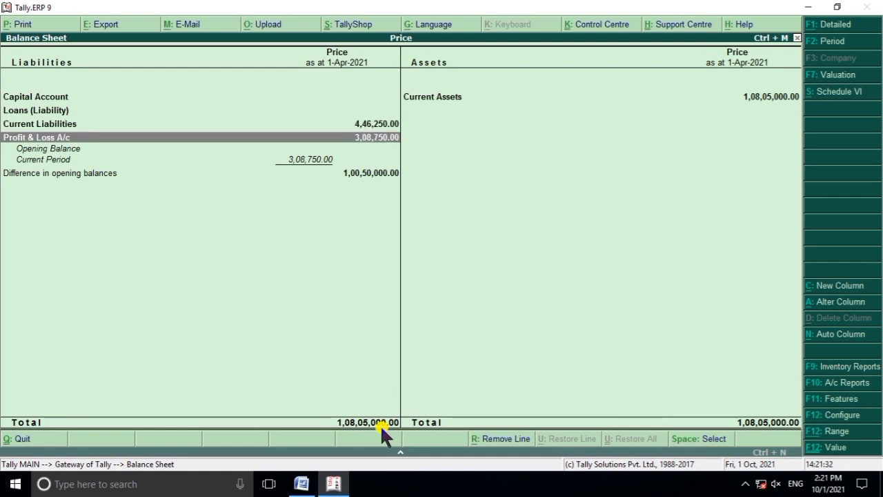
key("Return")
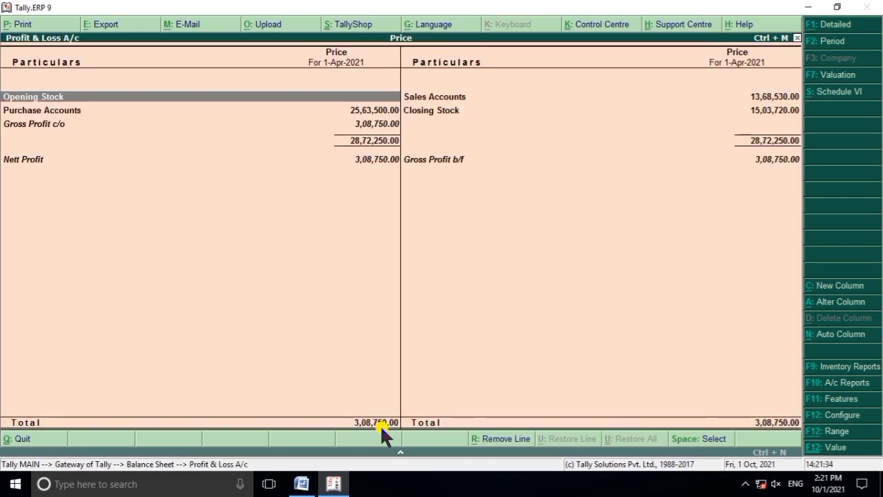
key("Down")
key("Down")
key("Down")
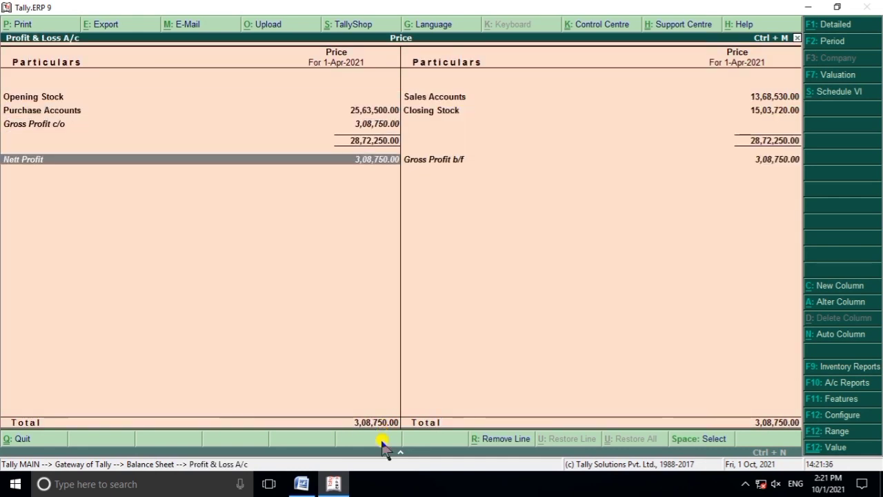
left_click(309, 485)
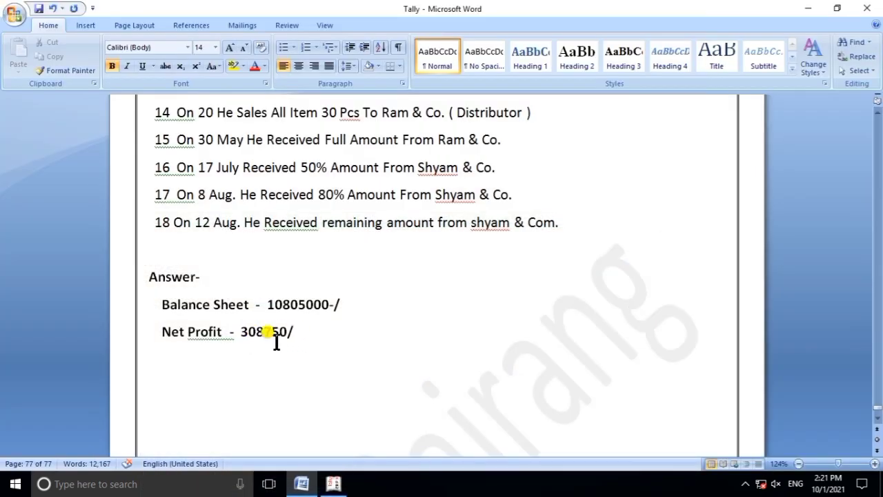
left_click(338, 487)
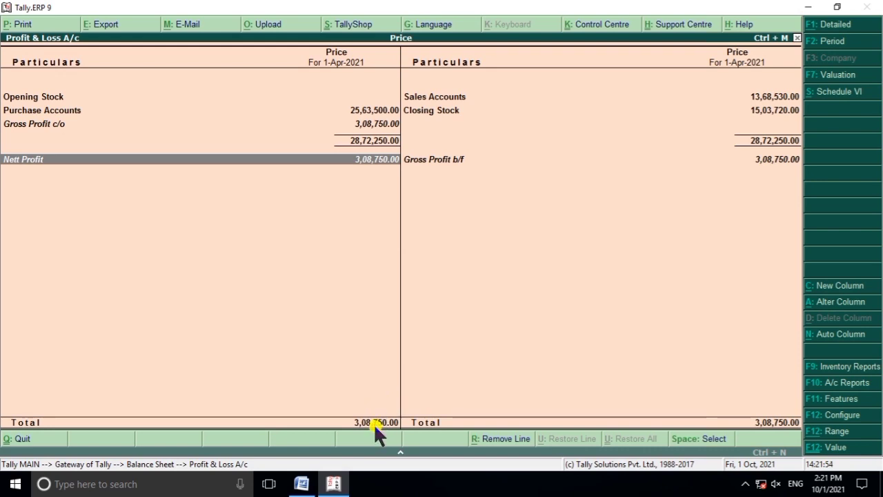
key("Escape")
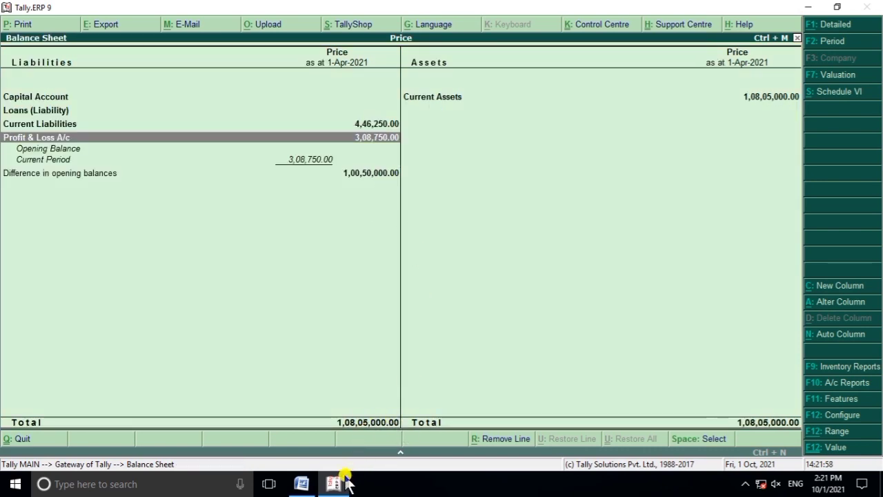
Return to Word and save the exercise document with its corrected answer
left_click(301, 483)
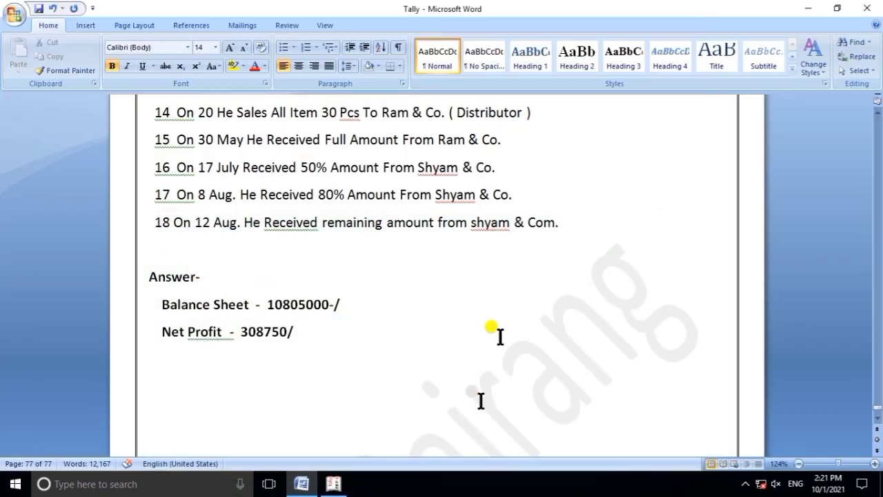
left_click(13, 16)
left_click(34, 98)
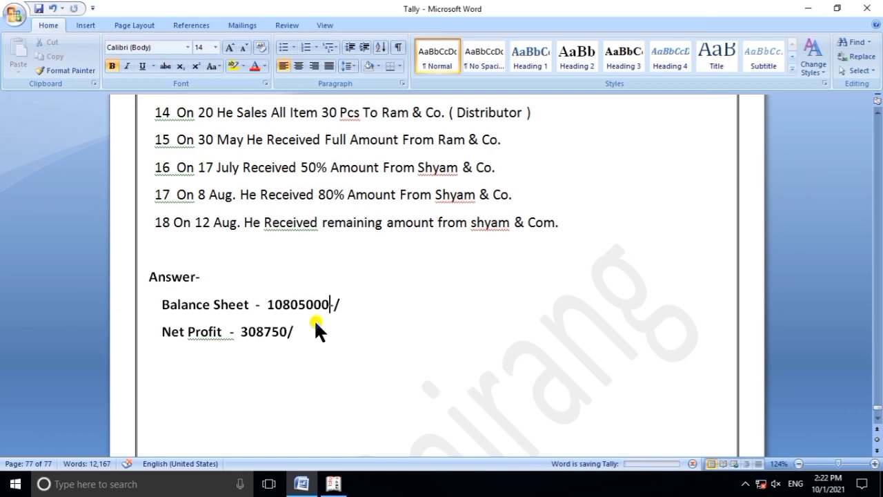
Review the exercise text back to its Account – 12 (Price List) heading
scroll(315, 329, "up", 12)
scroll(346, 325, "up", 15)
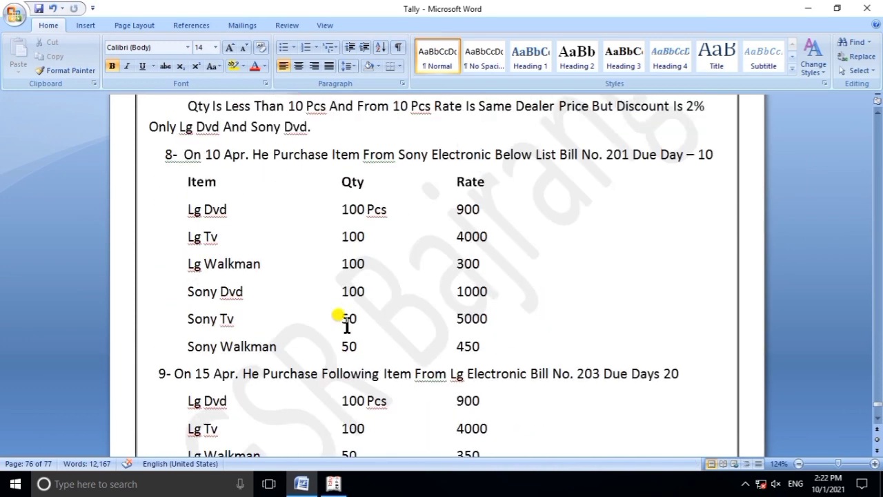
scroll(346, 326, "up", 15)
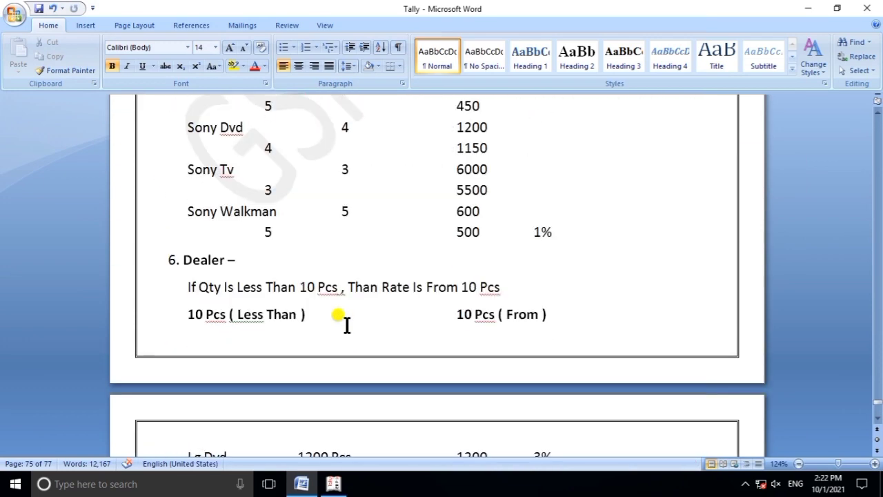
scroll(346, 326, "down", 3)
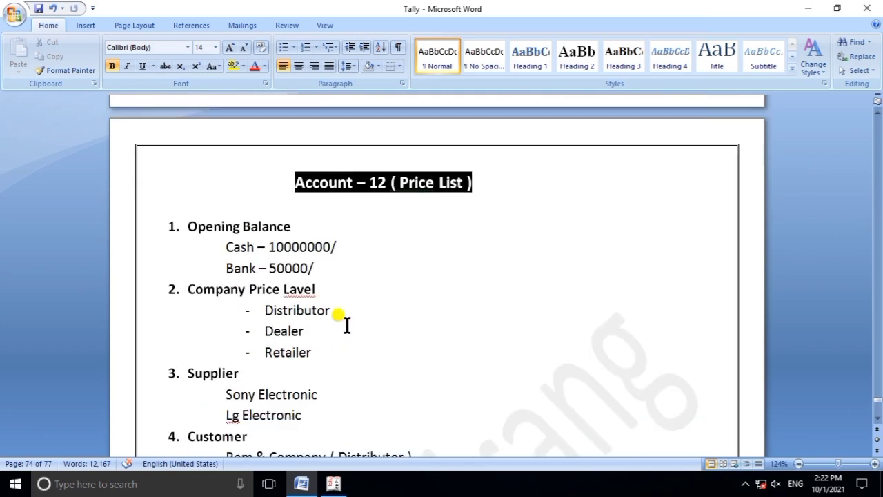
scroll(347, 326, "up", 2)
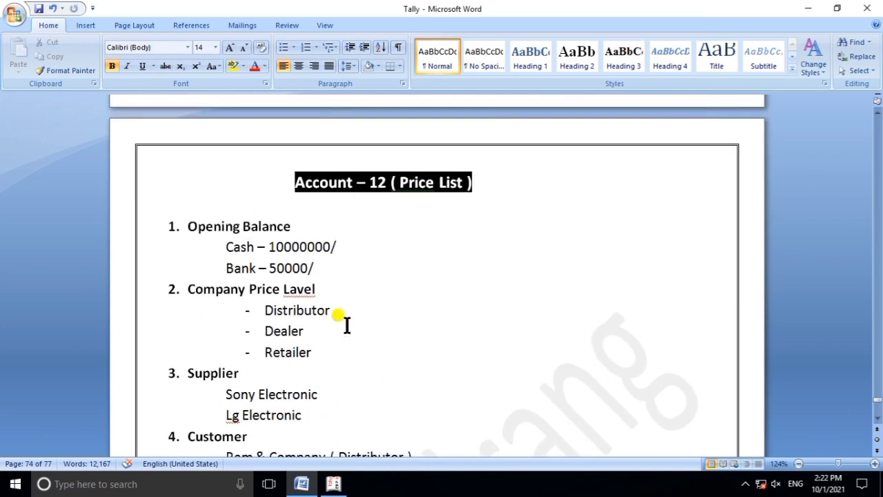